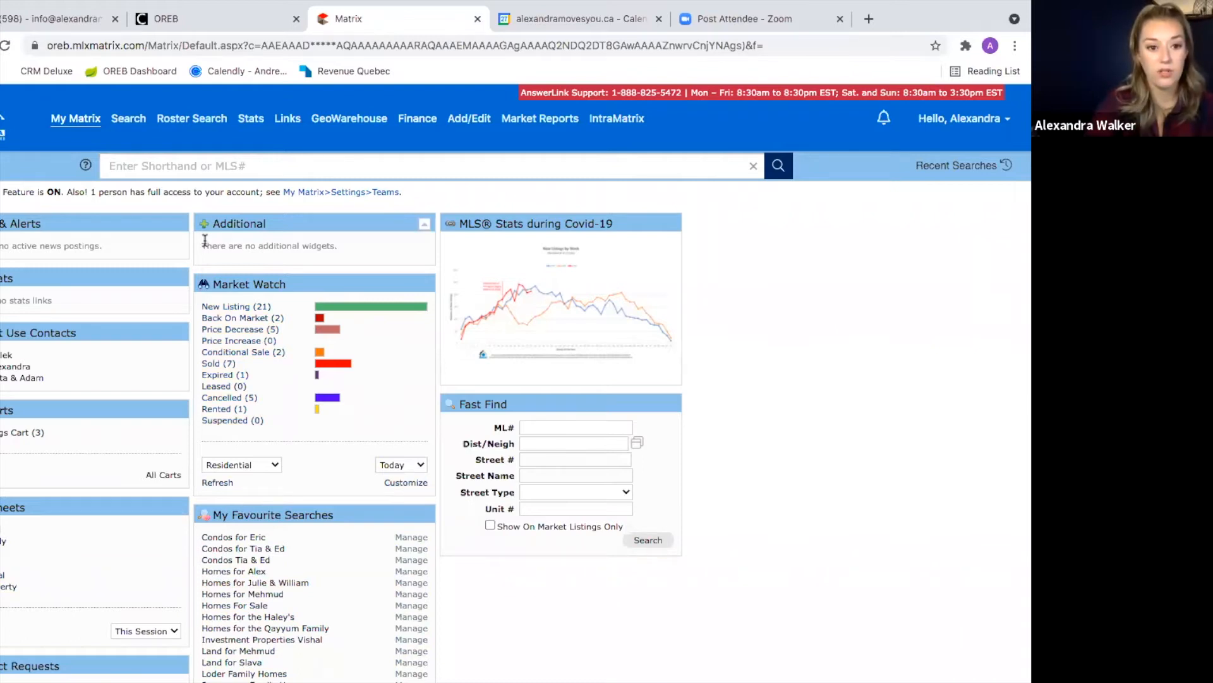
Step: Glance at today's new residential listings, then go back to the My Matrix dashboard
mouse_move(132, 121)
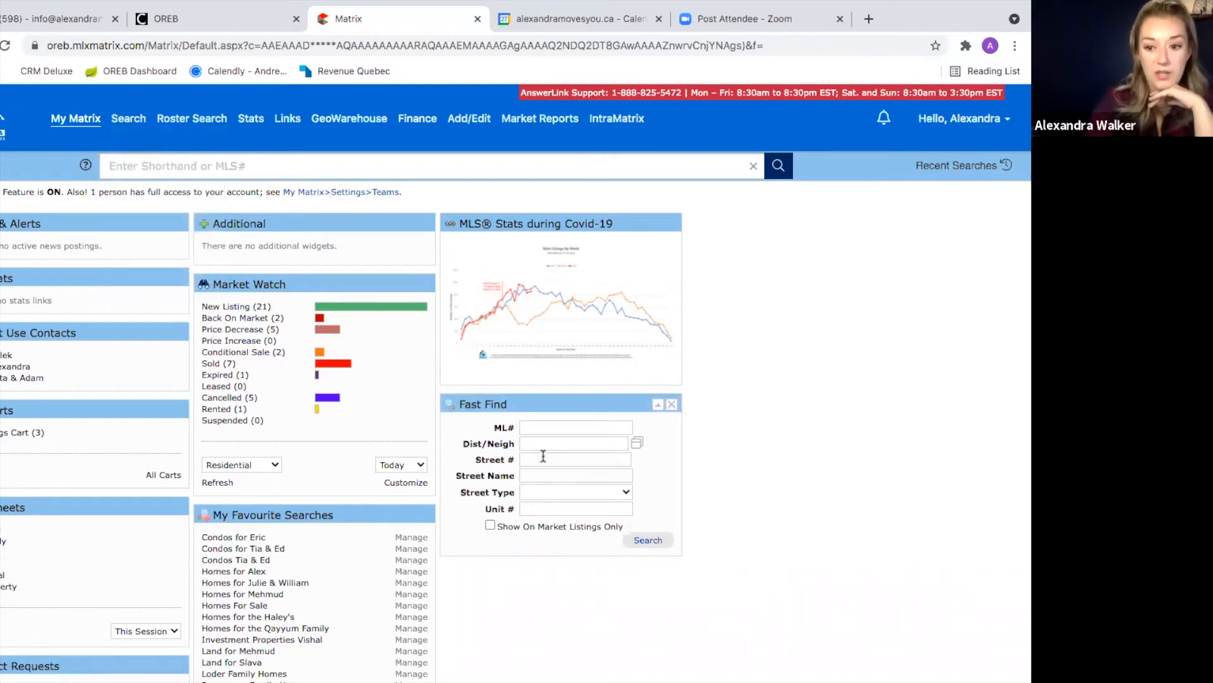
click(240, 308)
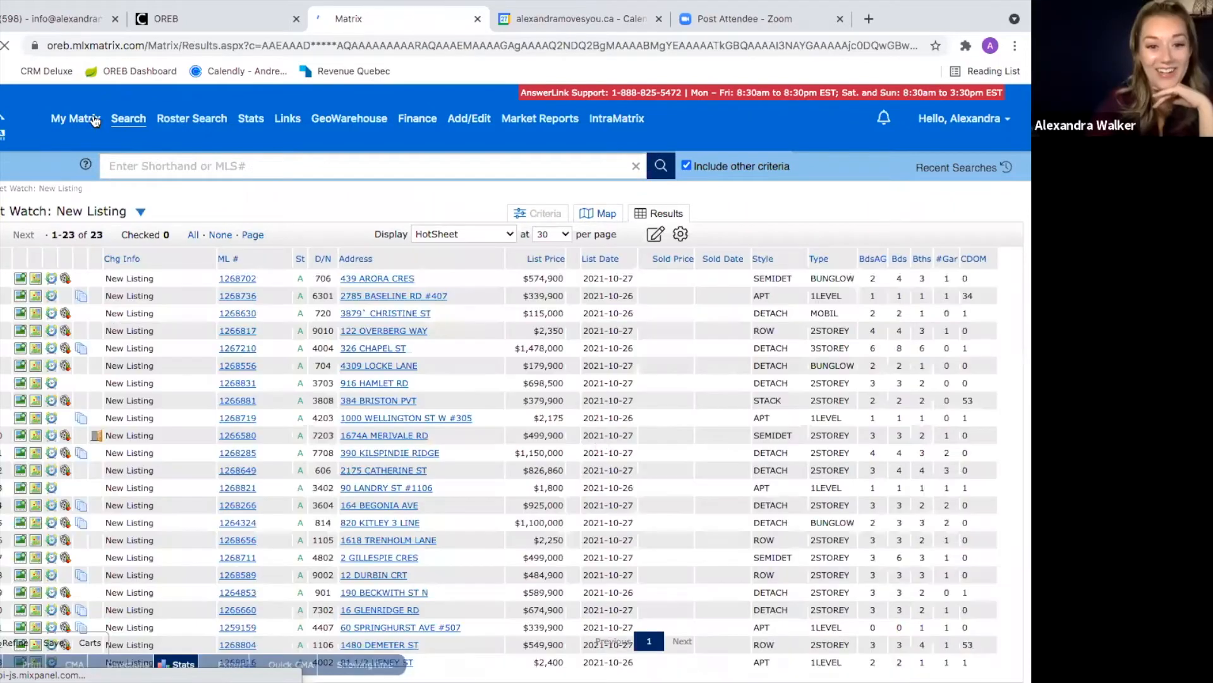
click(95, 120)
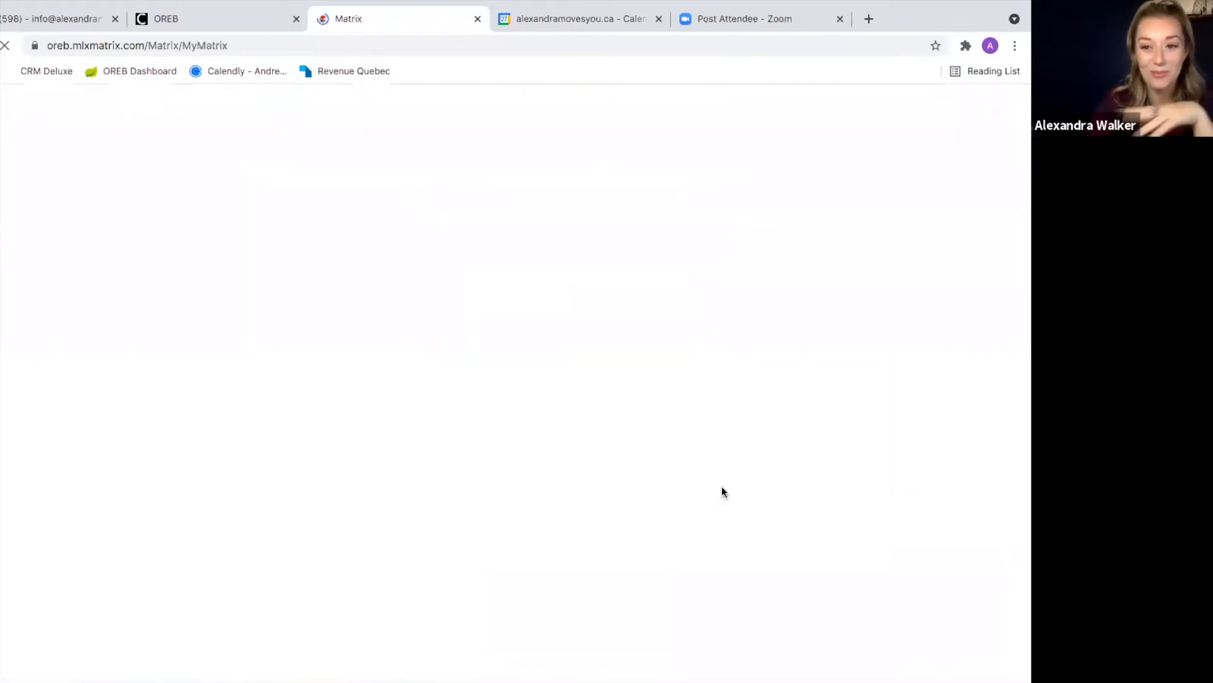
click(544, 460)
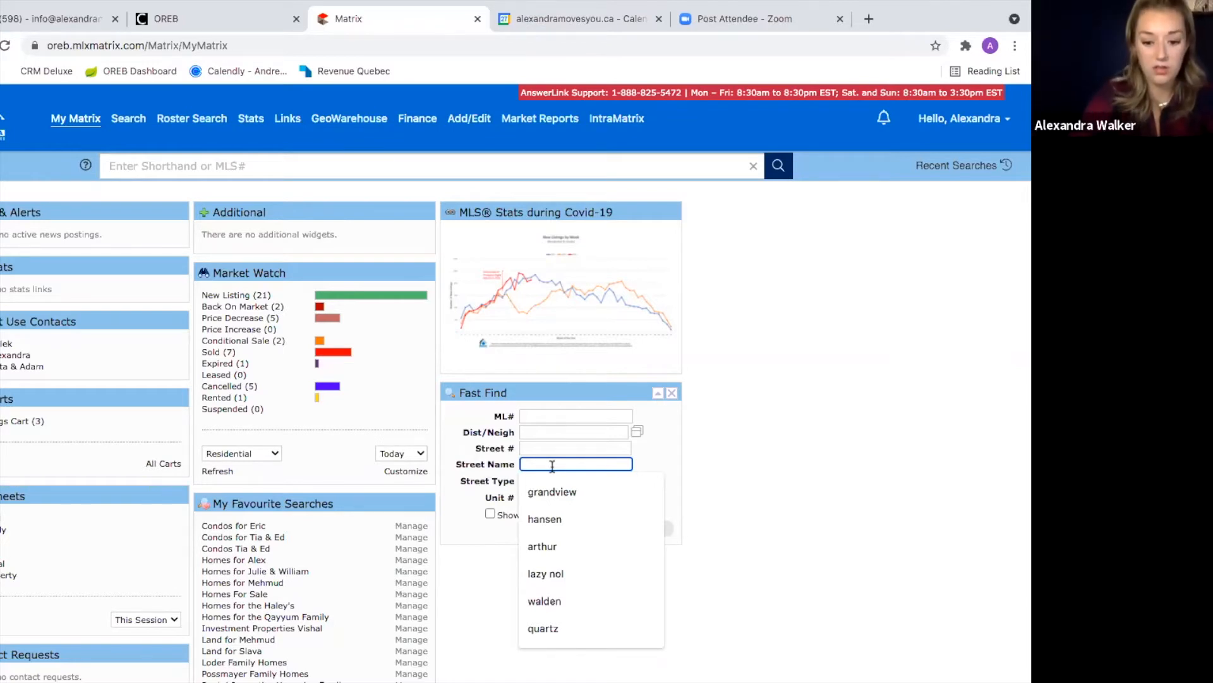
text(sp)
key(BackSpace)
key(BackSpace)
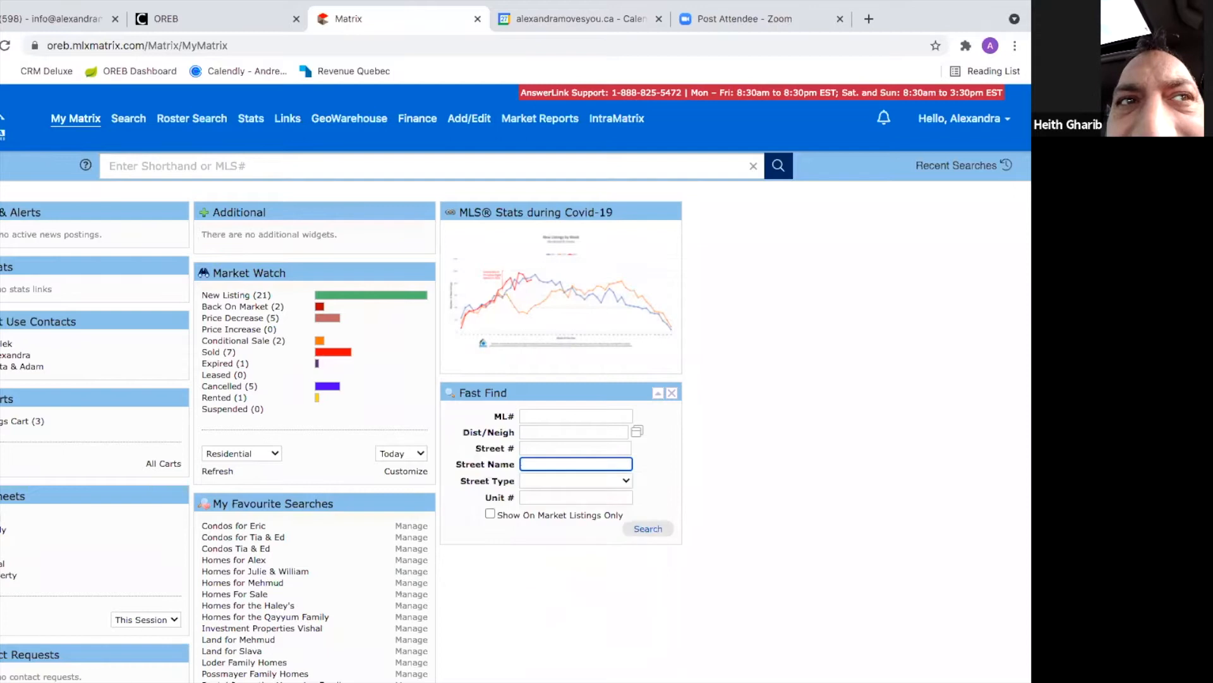
text(spin)
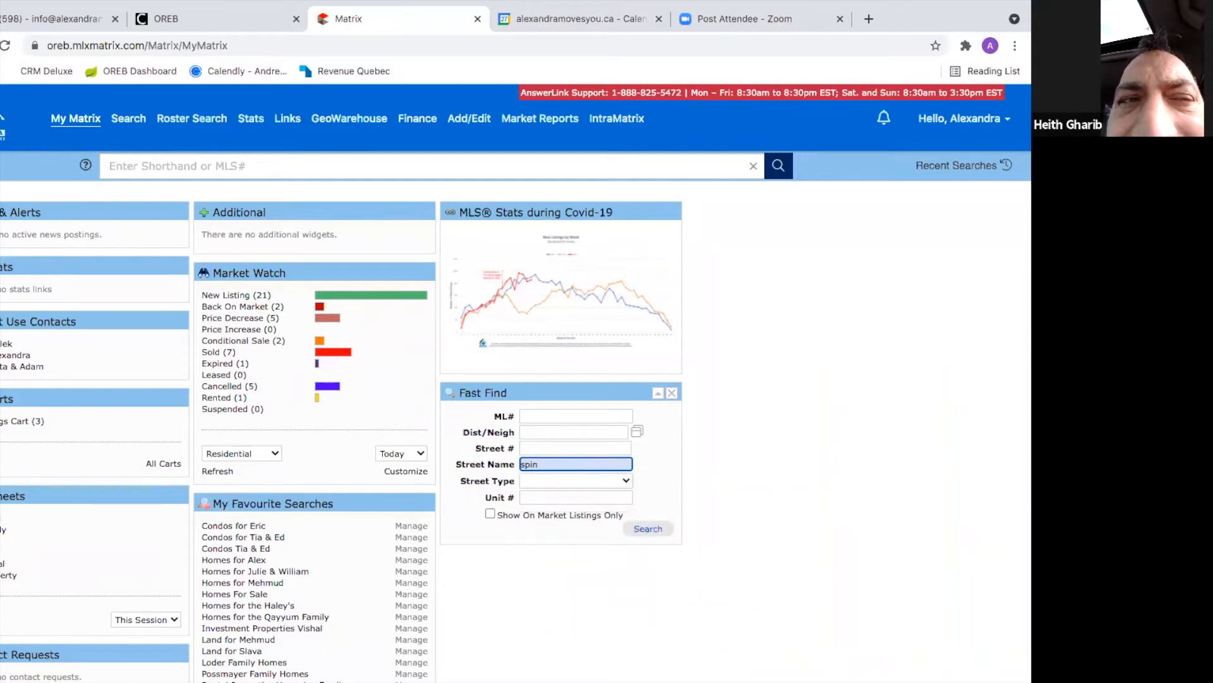
text(drifd)
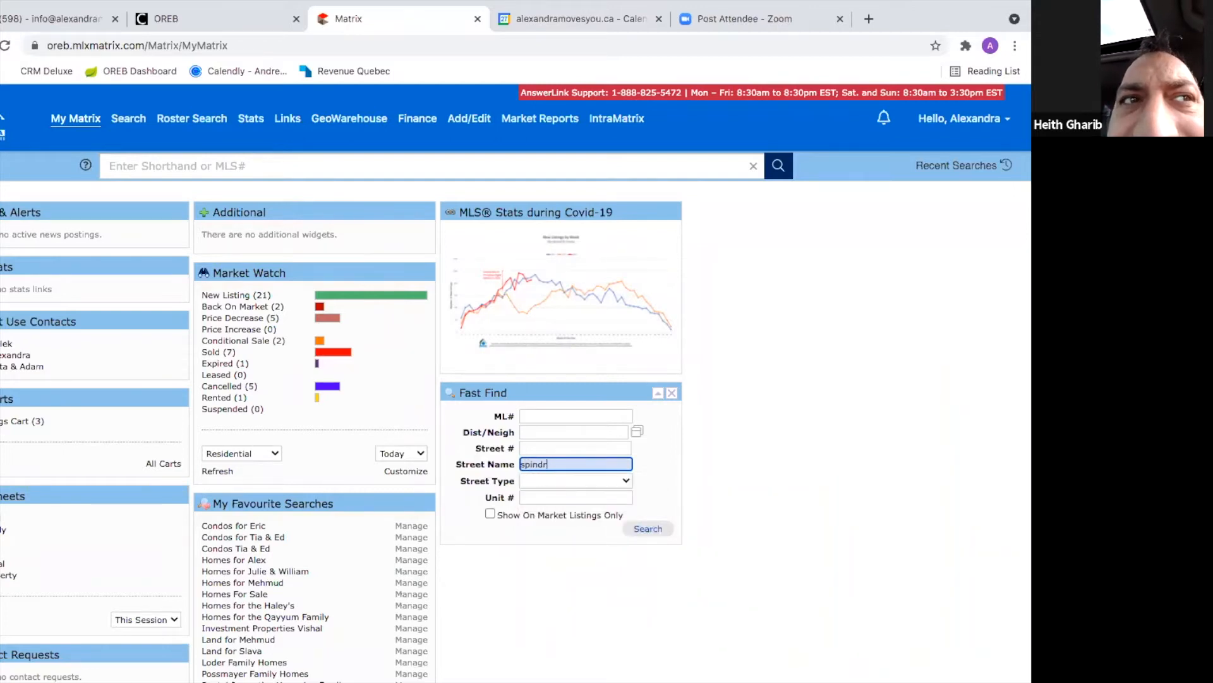
click(551, 446)
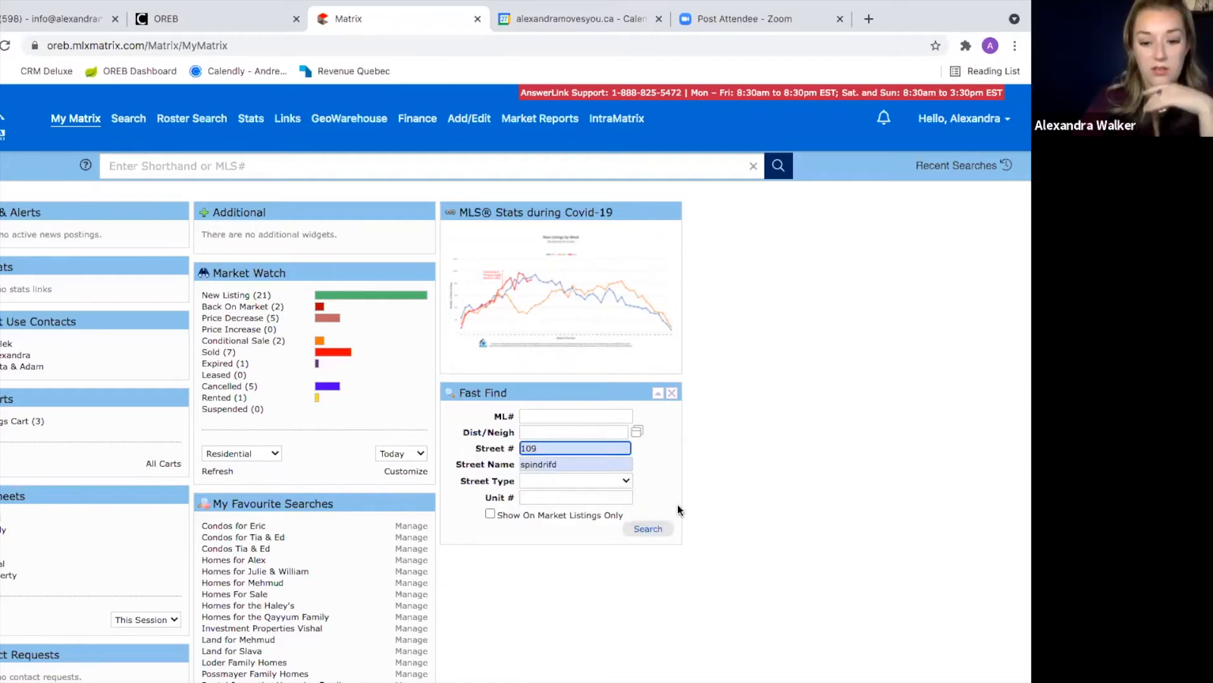
click(578, 464)
key(BackSpace)
text(t)
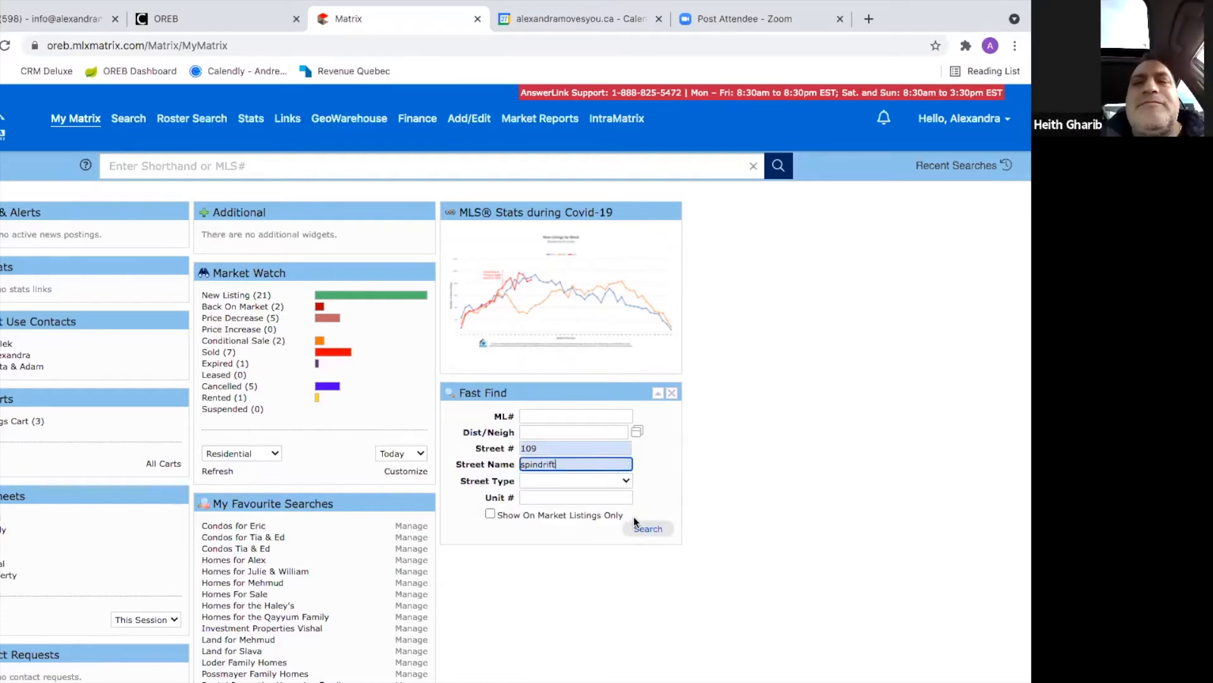
click(650, 532)
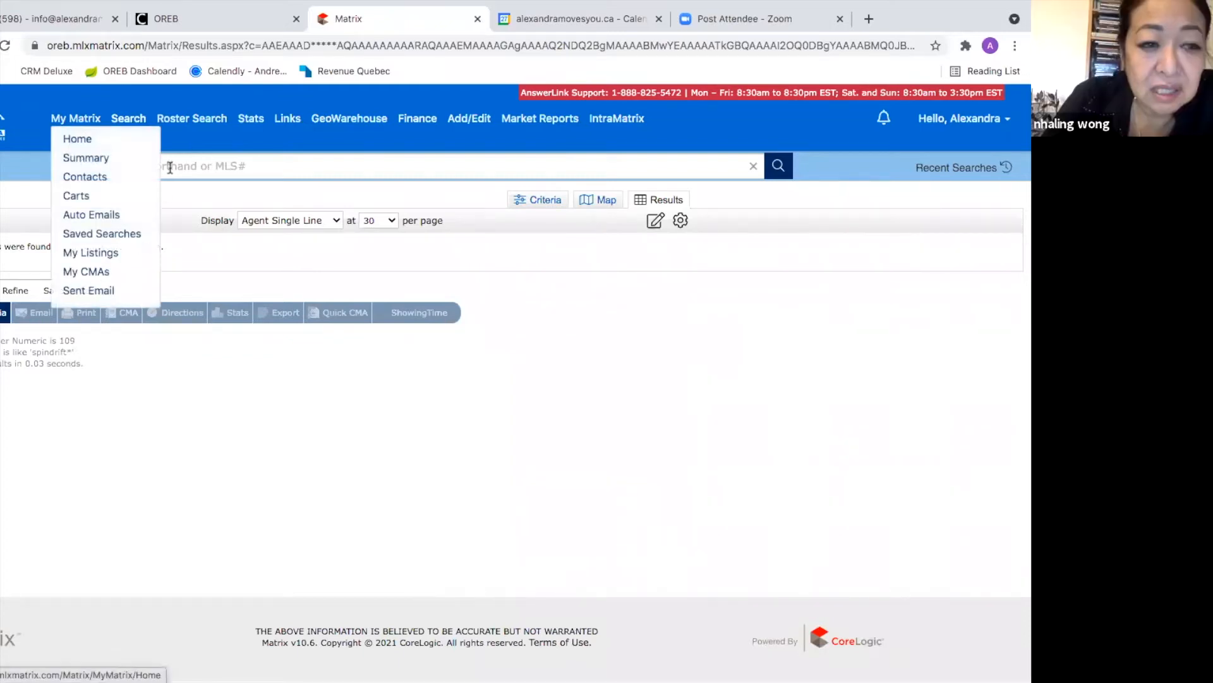
Step: From My Matrix, search Fast Find for street name 'spindrift', listing three Spindrift Cir results
click(81, 120)
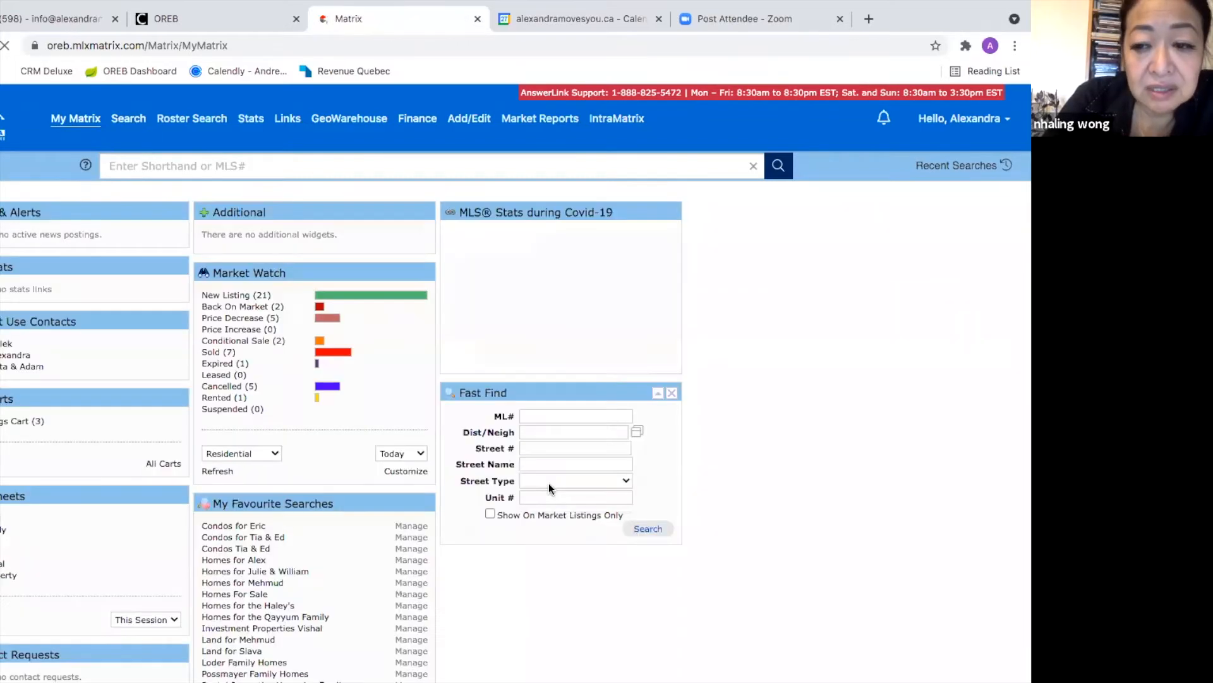
click(534, 464)
text(stindrift)
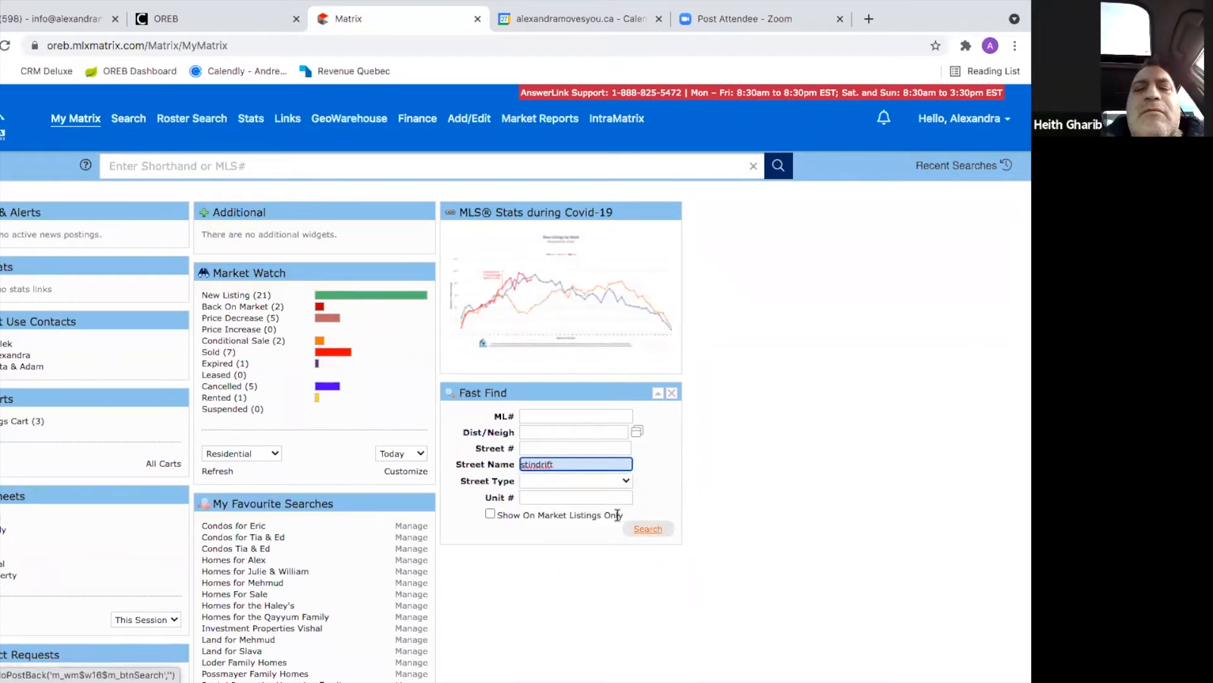
key(BackSpace)
key(BackSpace)
key(BackSpace)
text(pin)
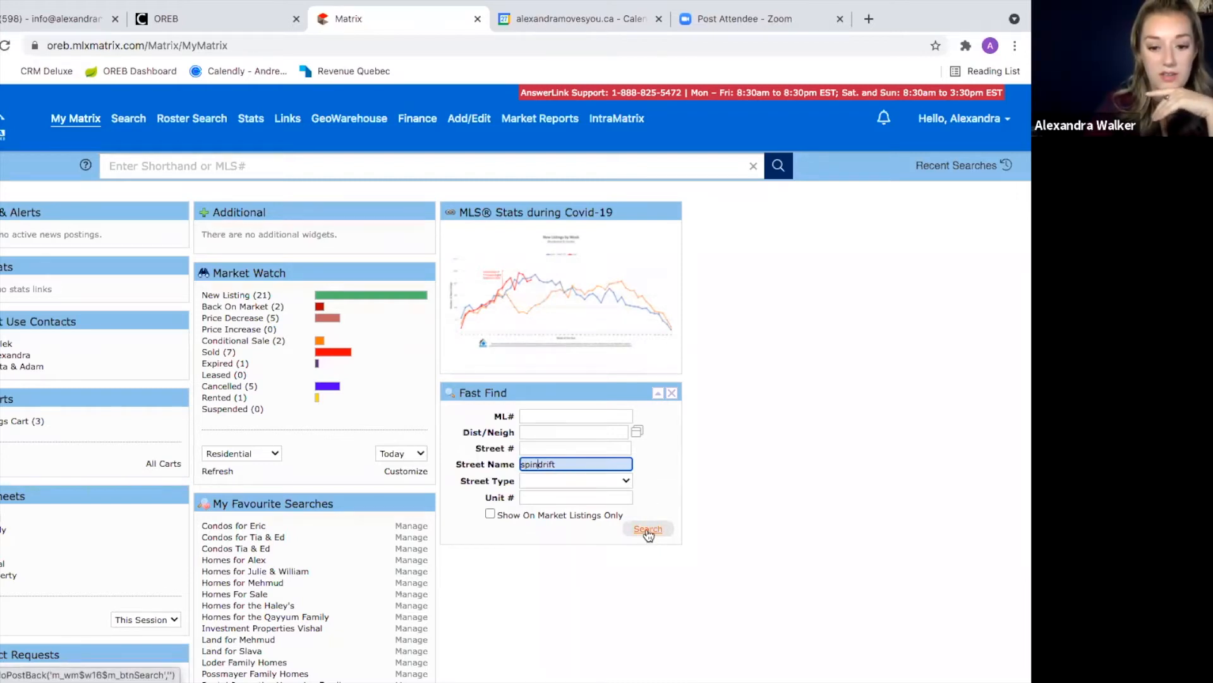
click(648, 530)
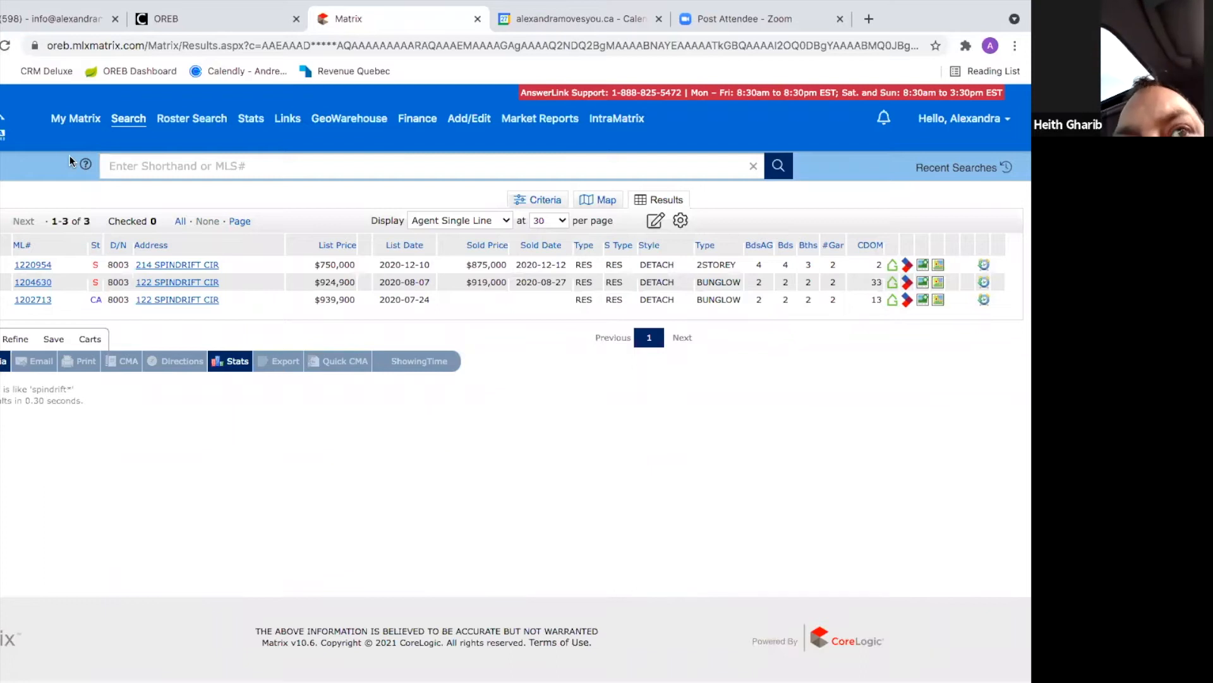
Step: View new listing ML# 1268702's full details, then open a blank Residential search form
click(76, 118)
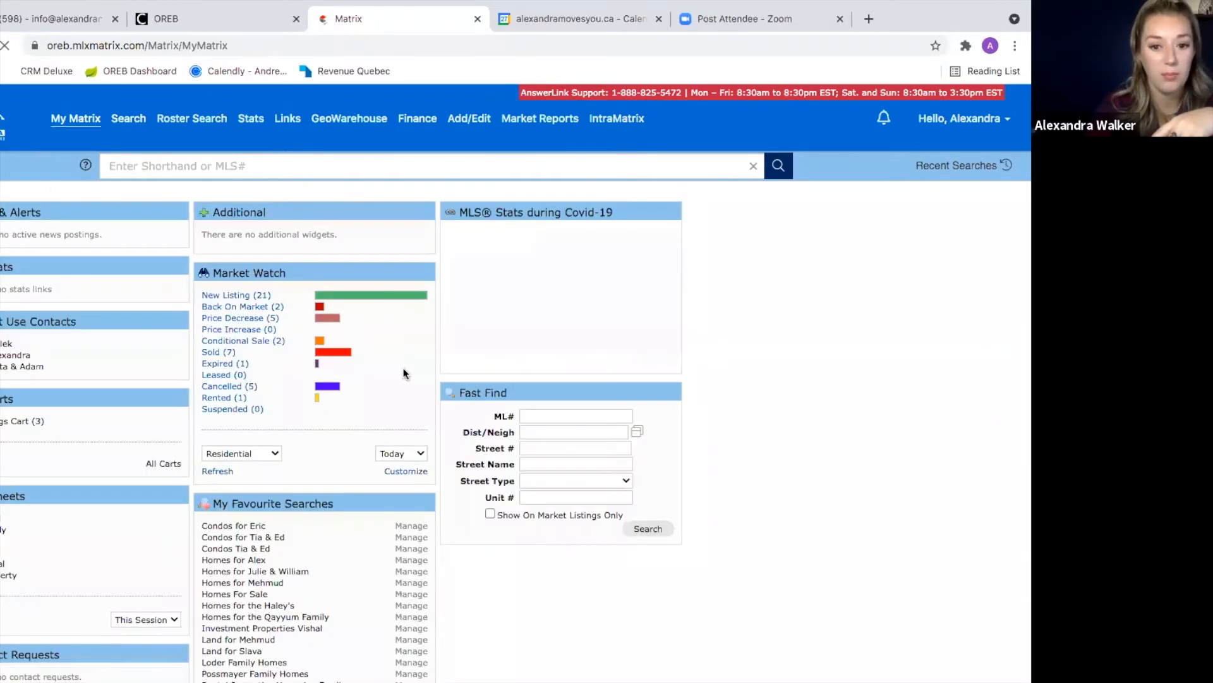
click(243, 299)
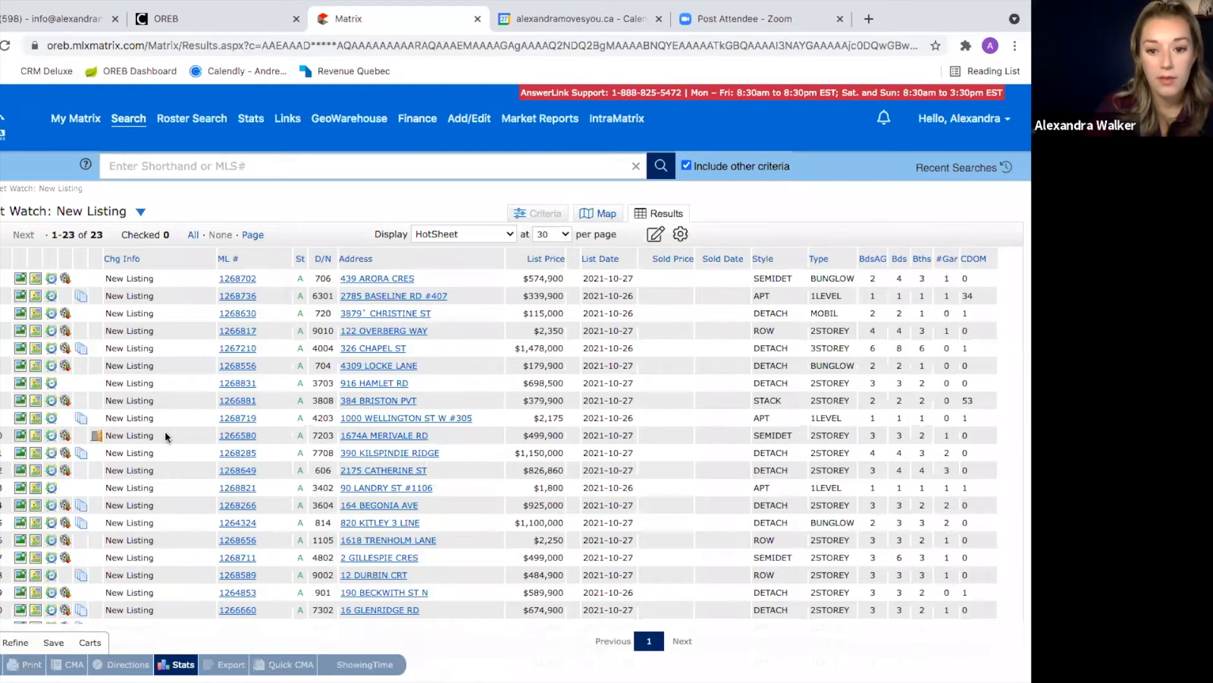
click(241, 278)
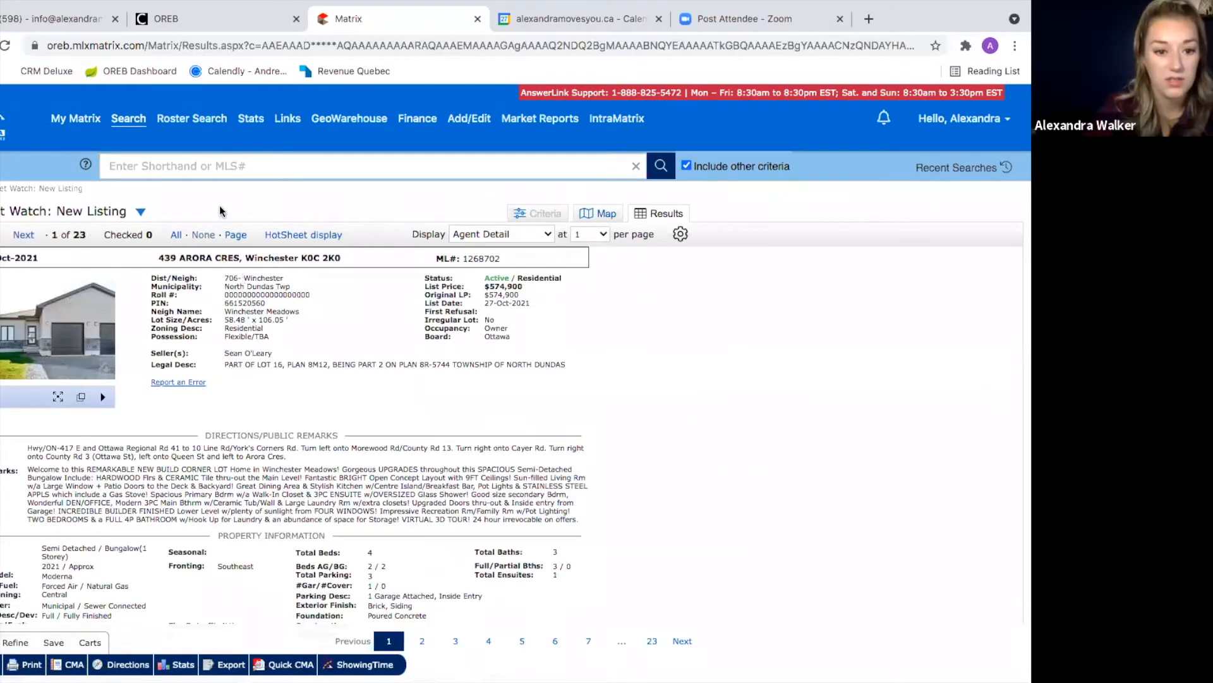
click(140, 139)
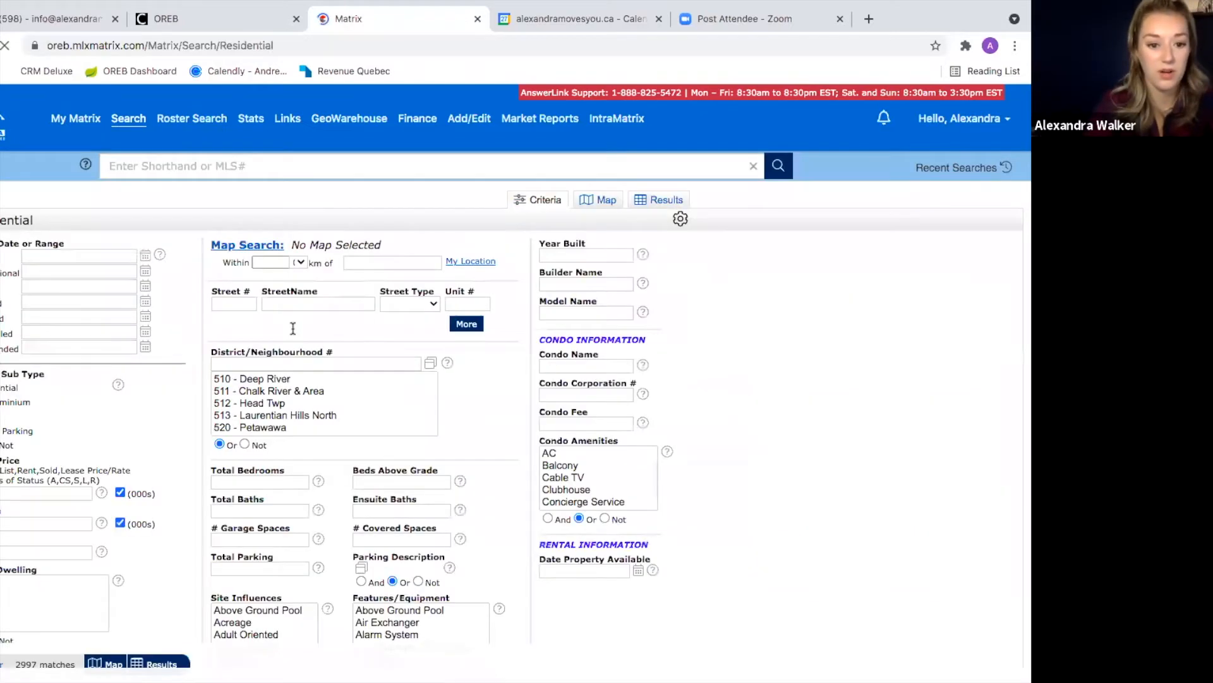
Step: Set District/Neighbourhood # to 7706 - Longfields and show the 22 matching listings
click(290, 365)
text(77)
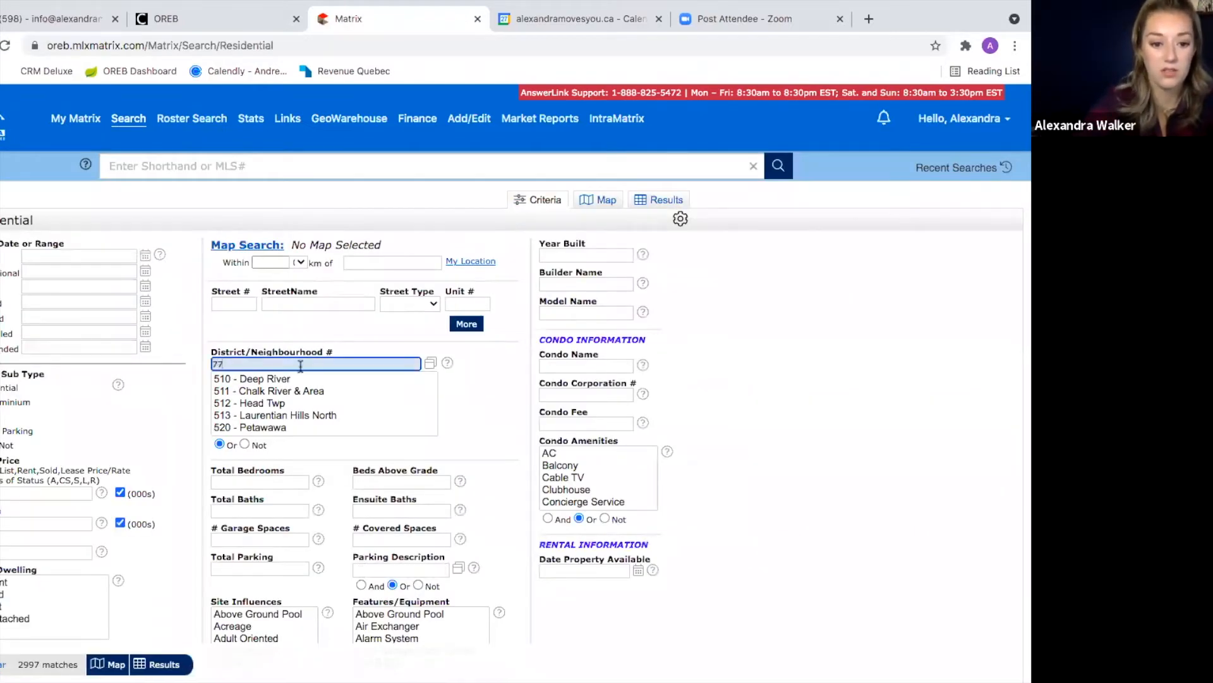
click(430, 362)
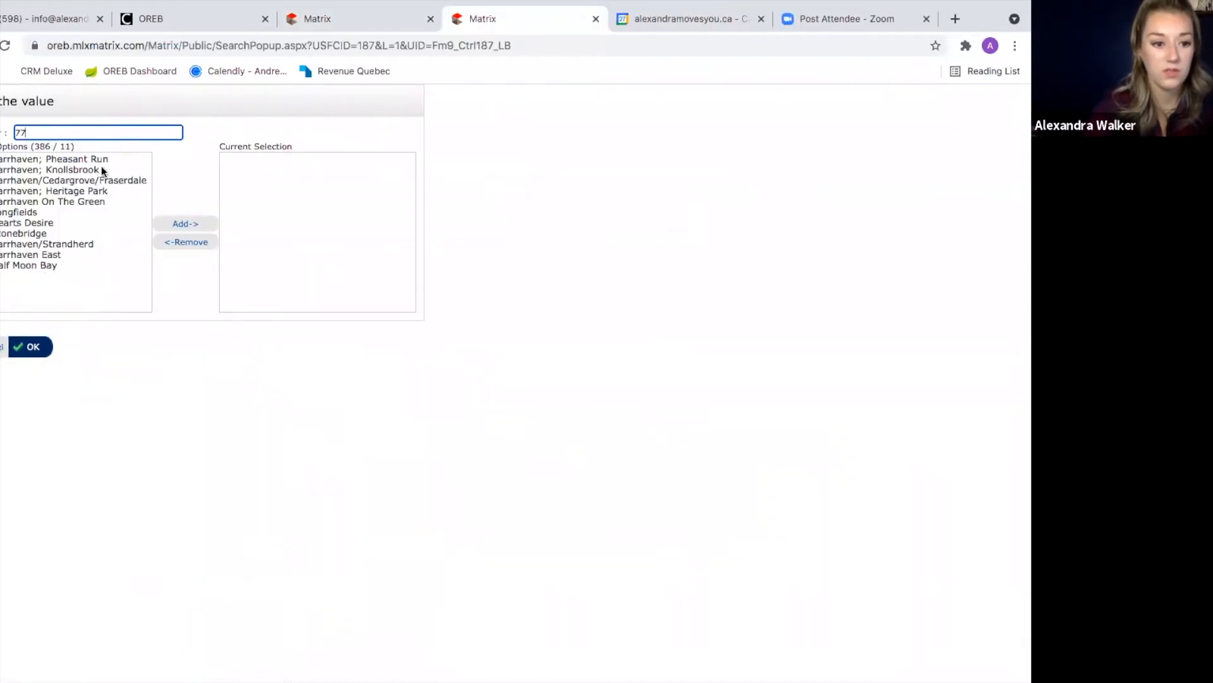
click(25, 213)
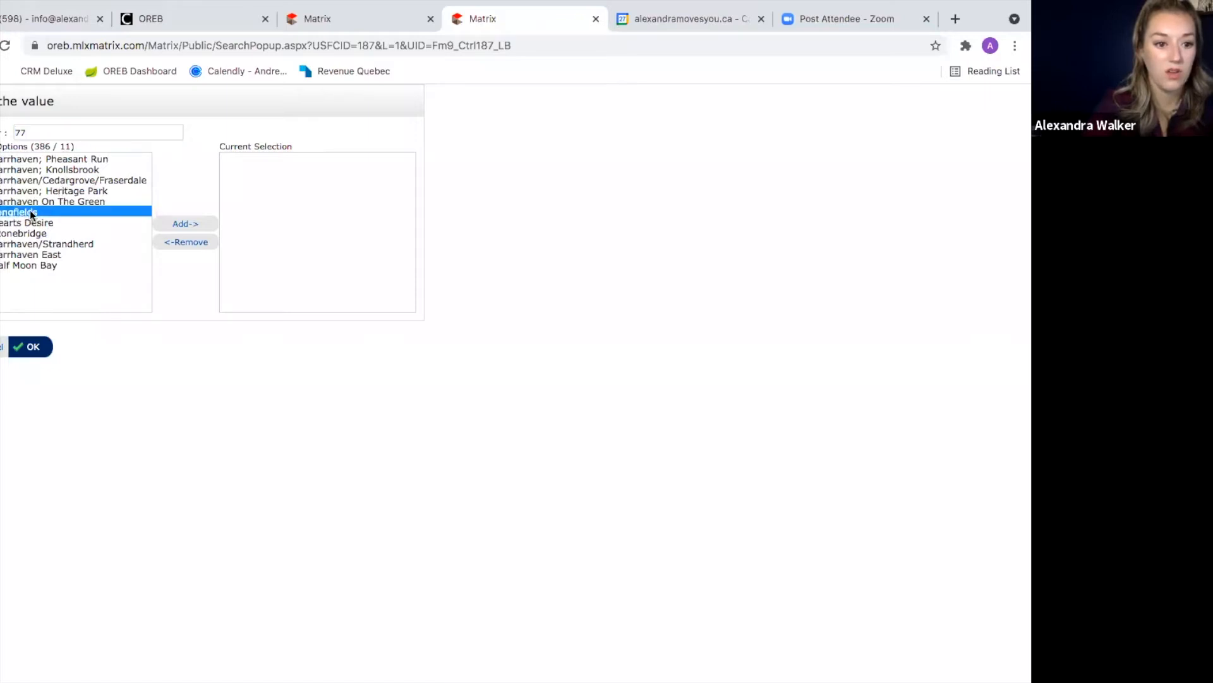
click(182, 225)
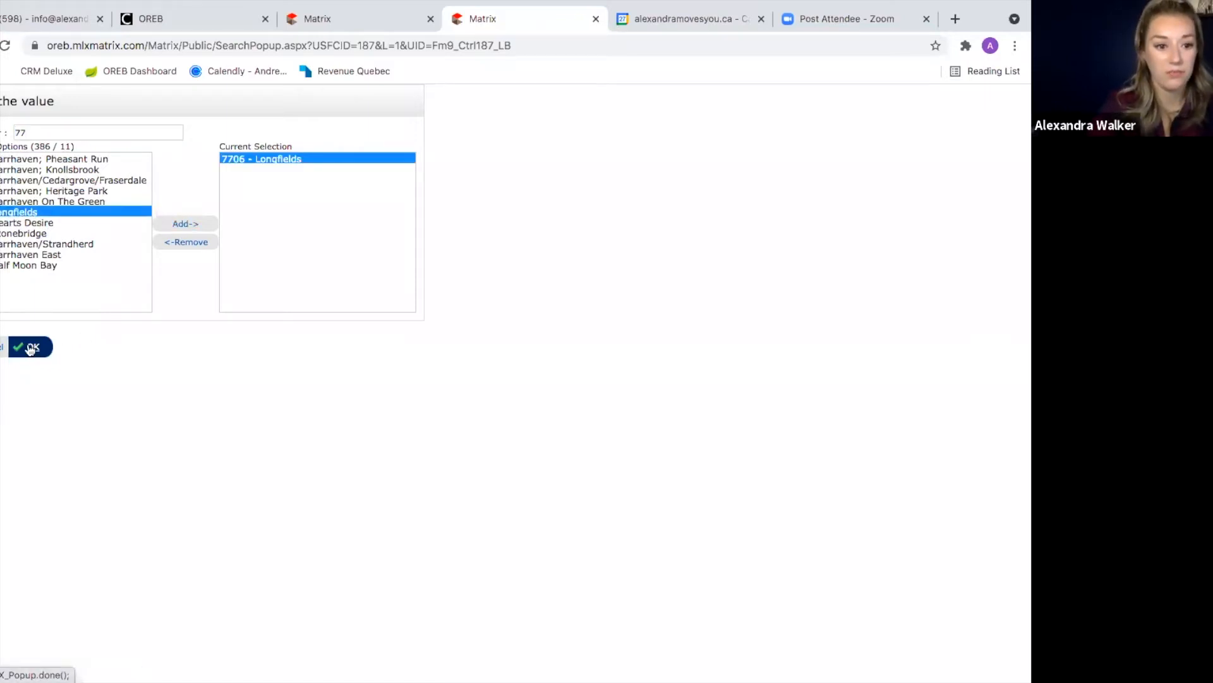
click(32, 347)
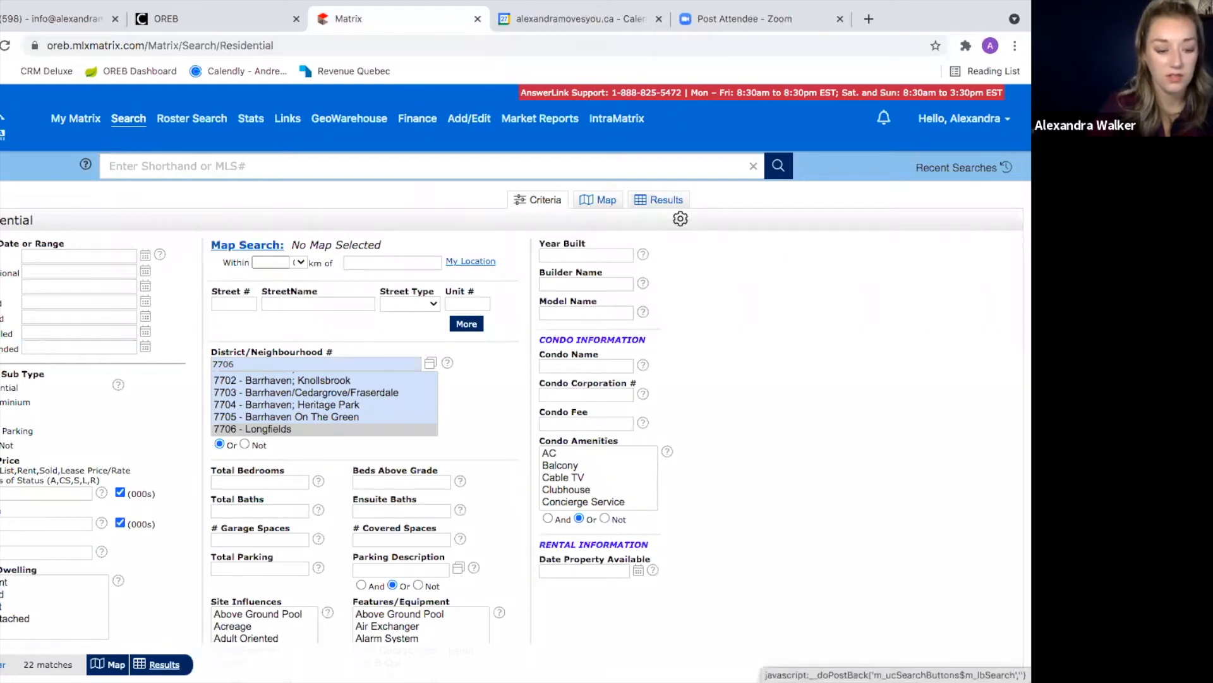
click(163, 665)
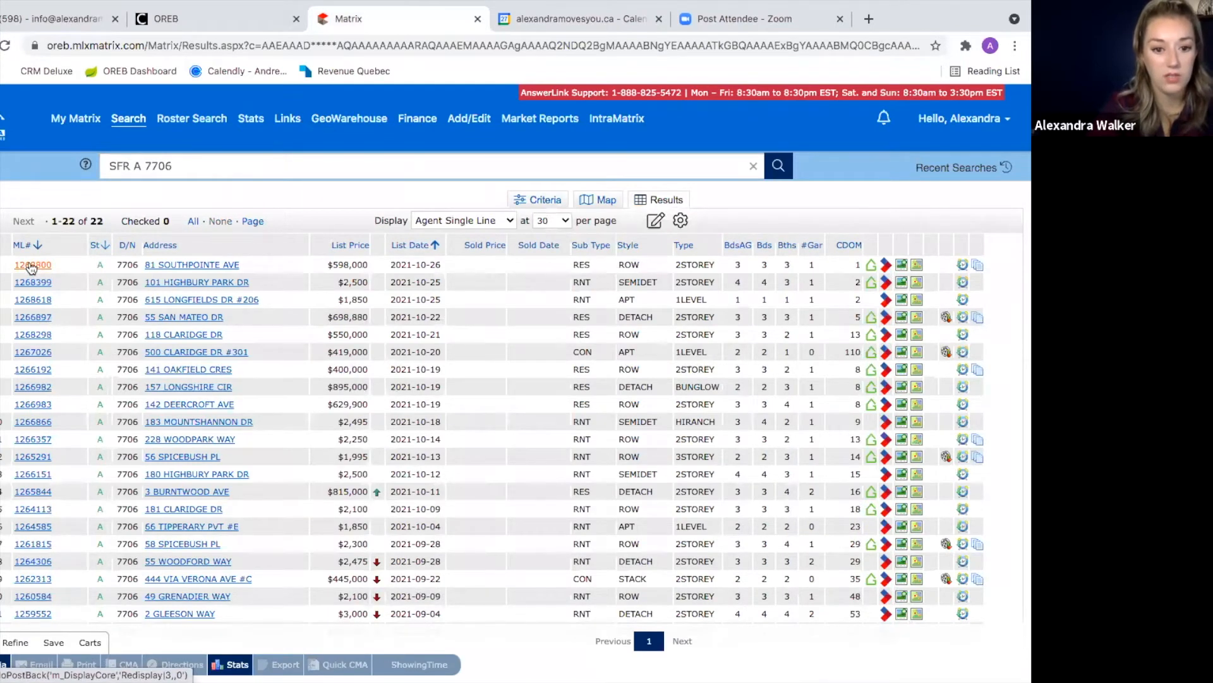
click(31, 266)
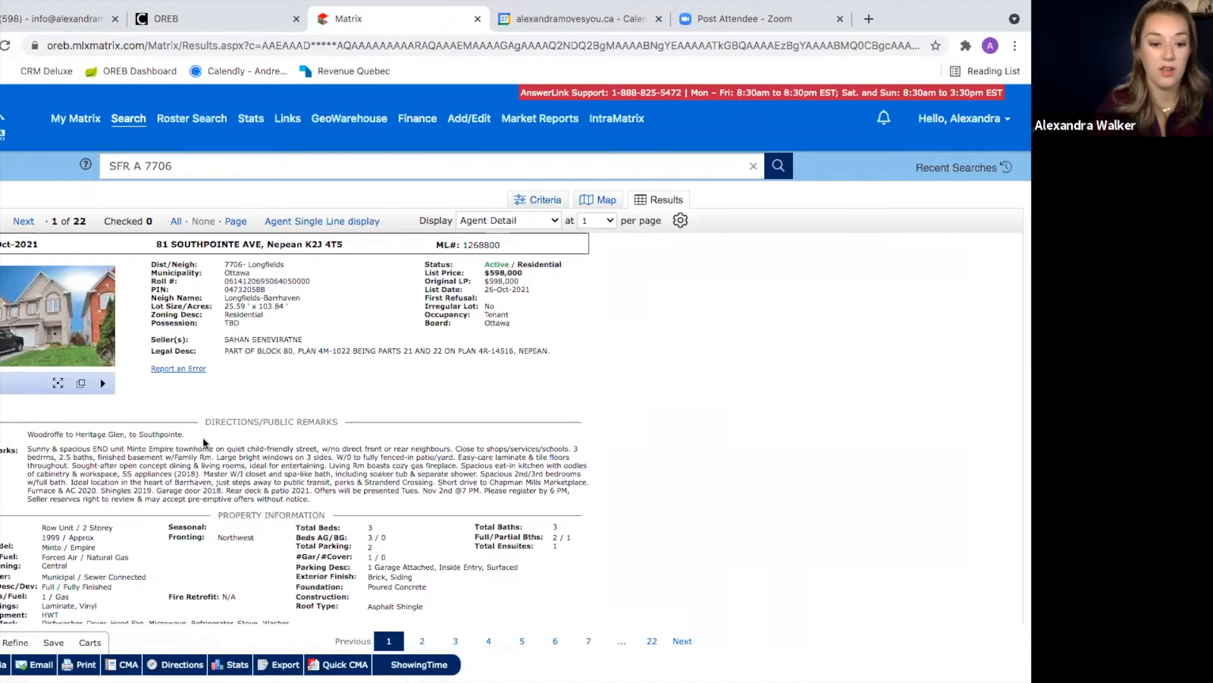
click(86, 665)
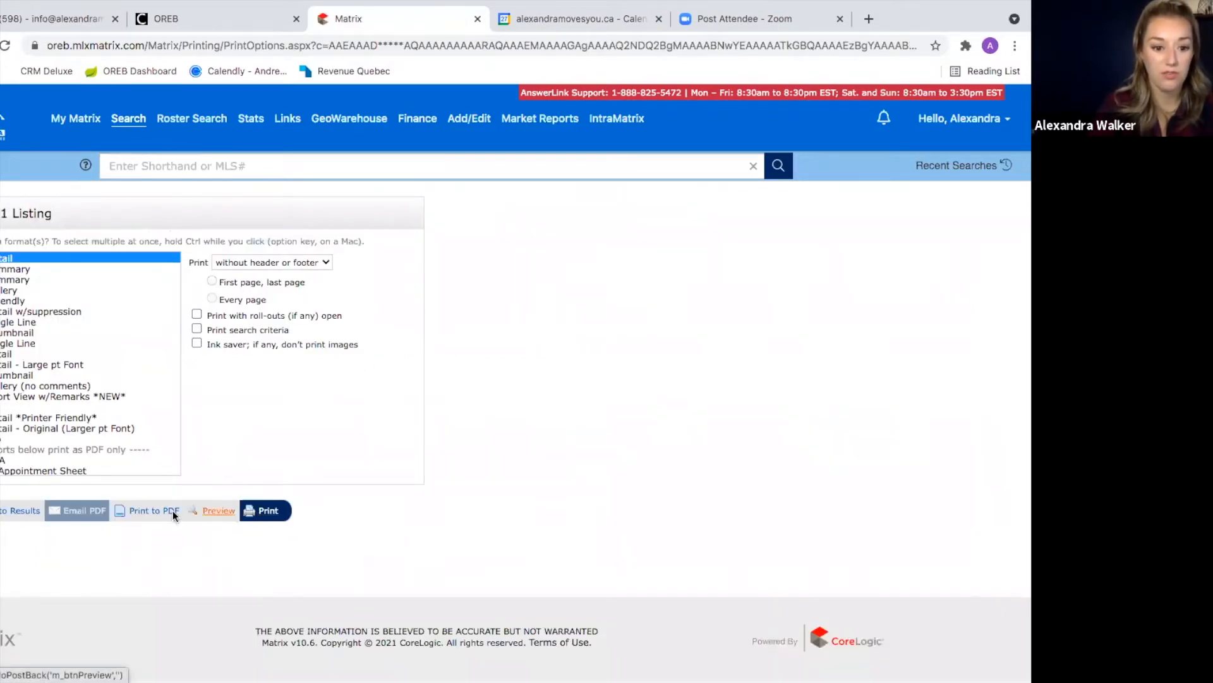
click(158, 510)
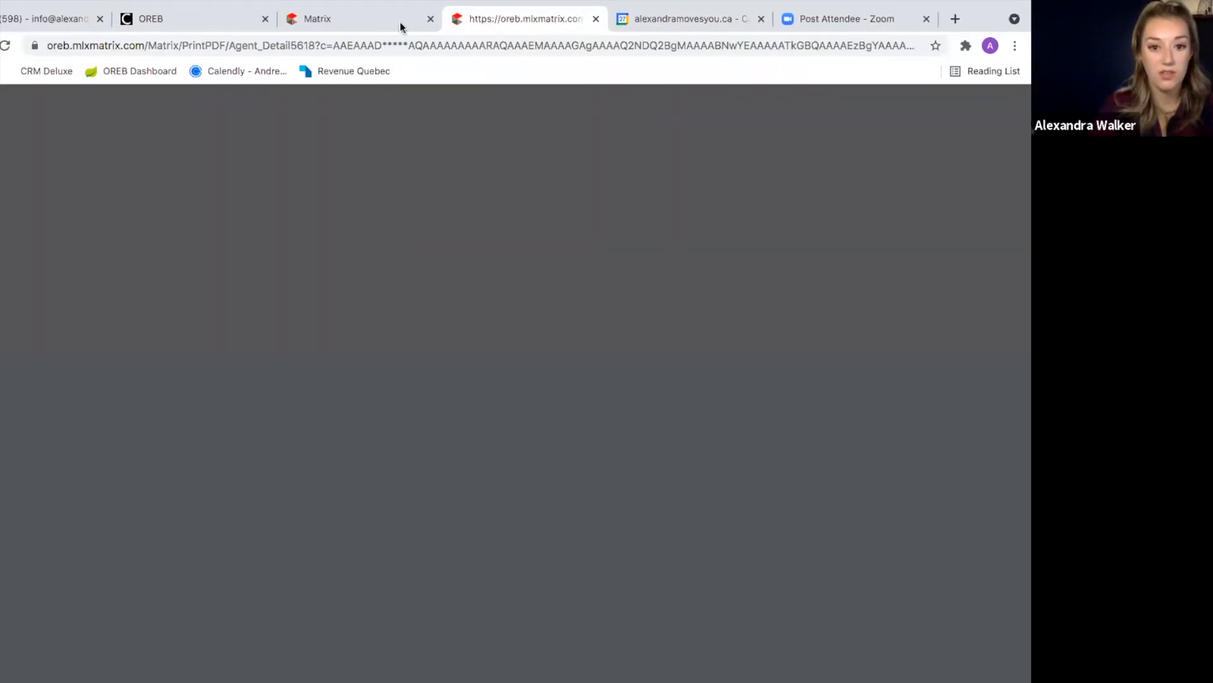
click(390, 19)
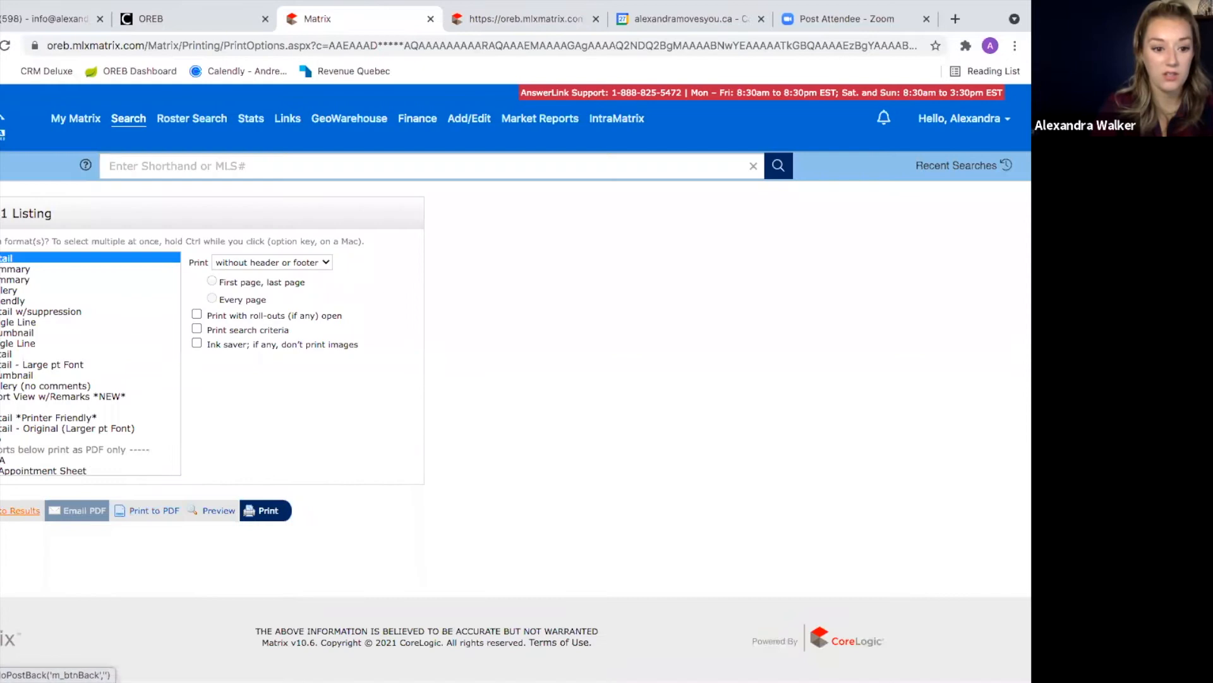
click(20, 510)
click(503, 18)
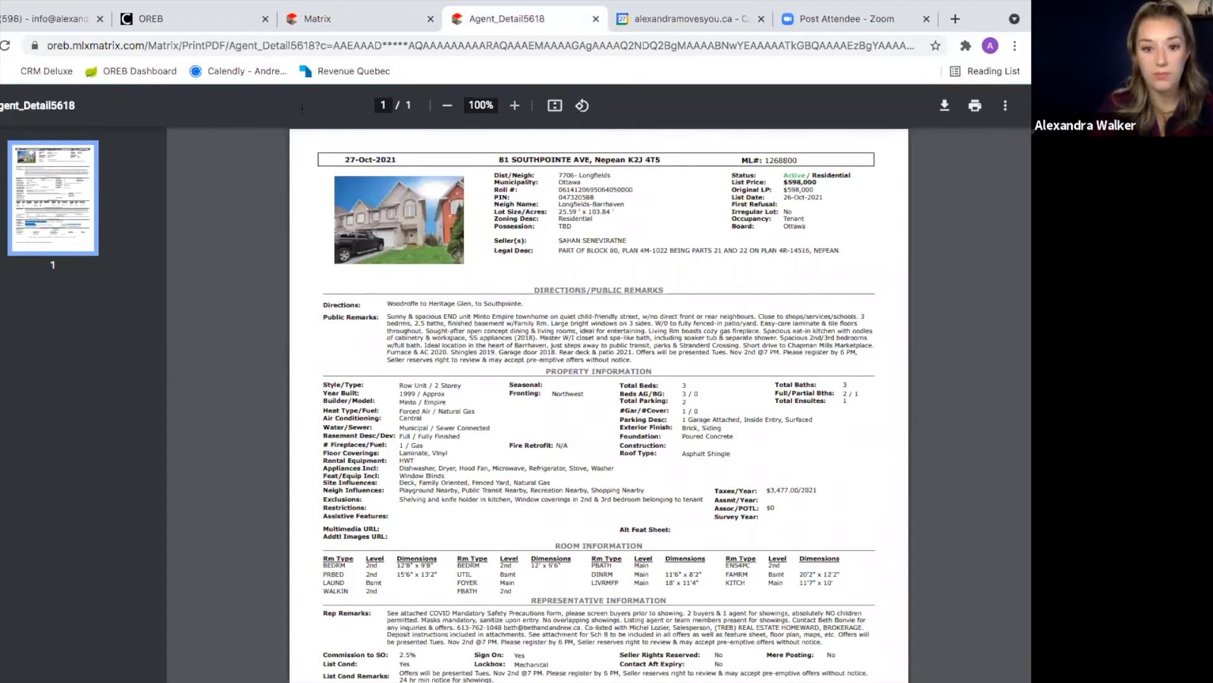
click(314, 20)
click(101, 326)
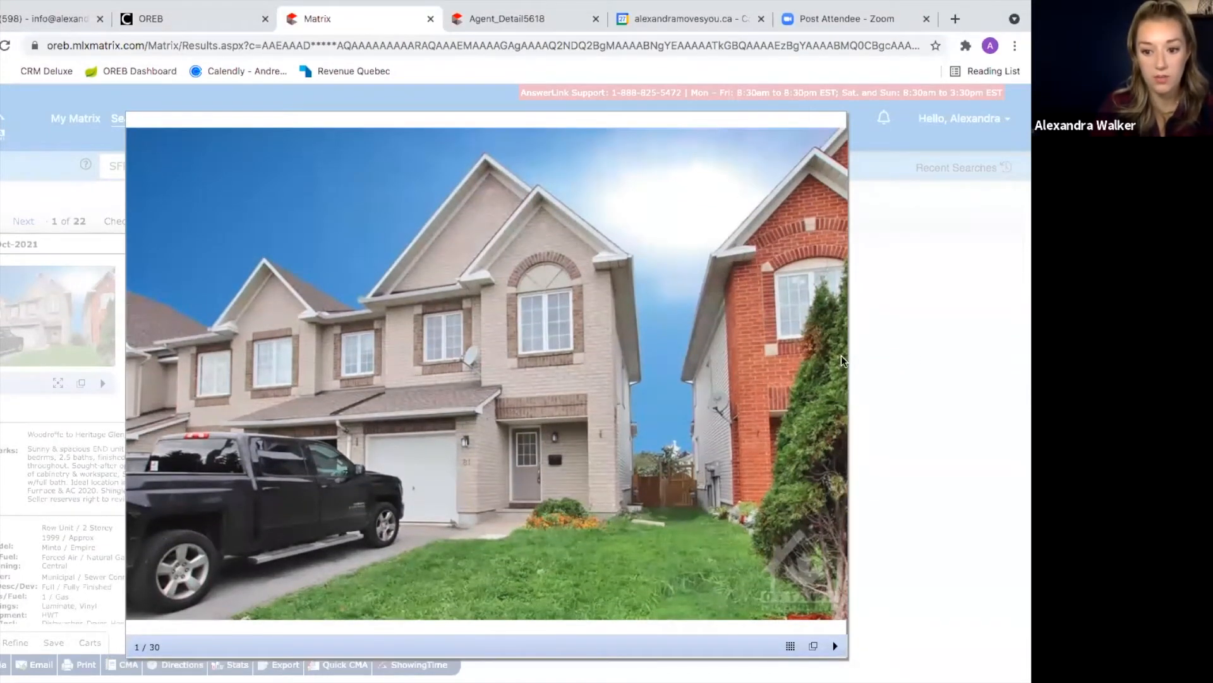
click(851, 380)
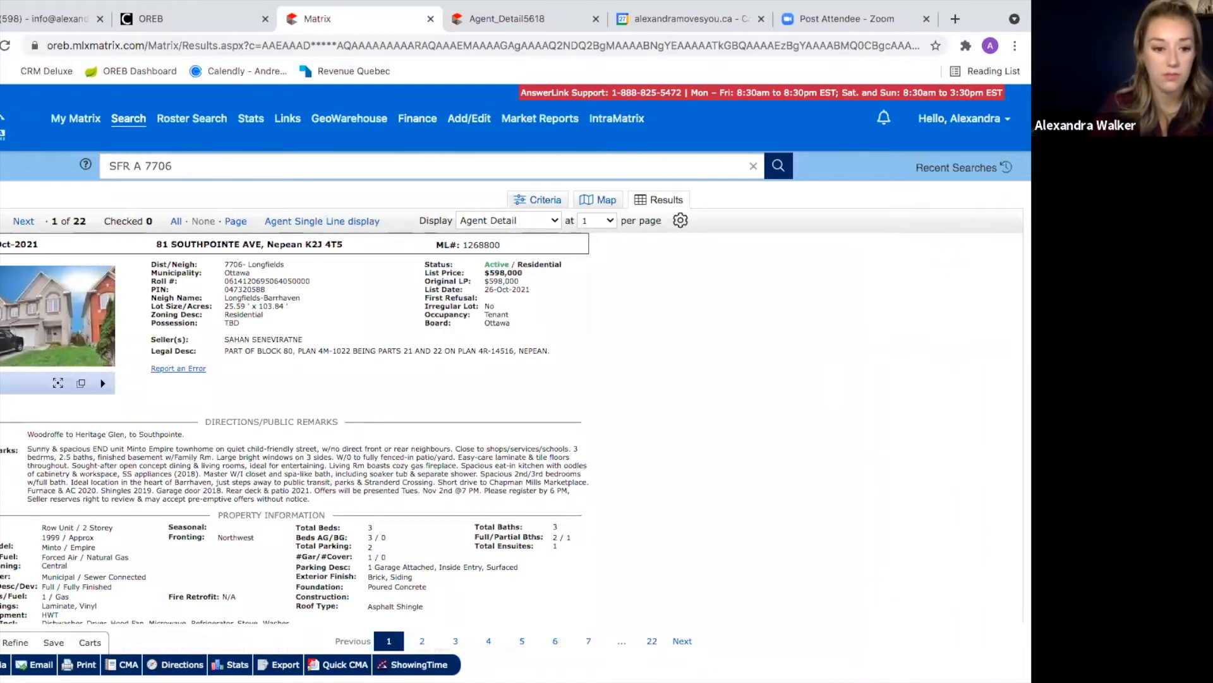
click(38, 342)
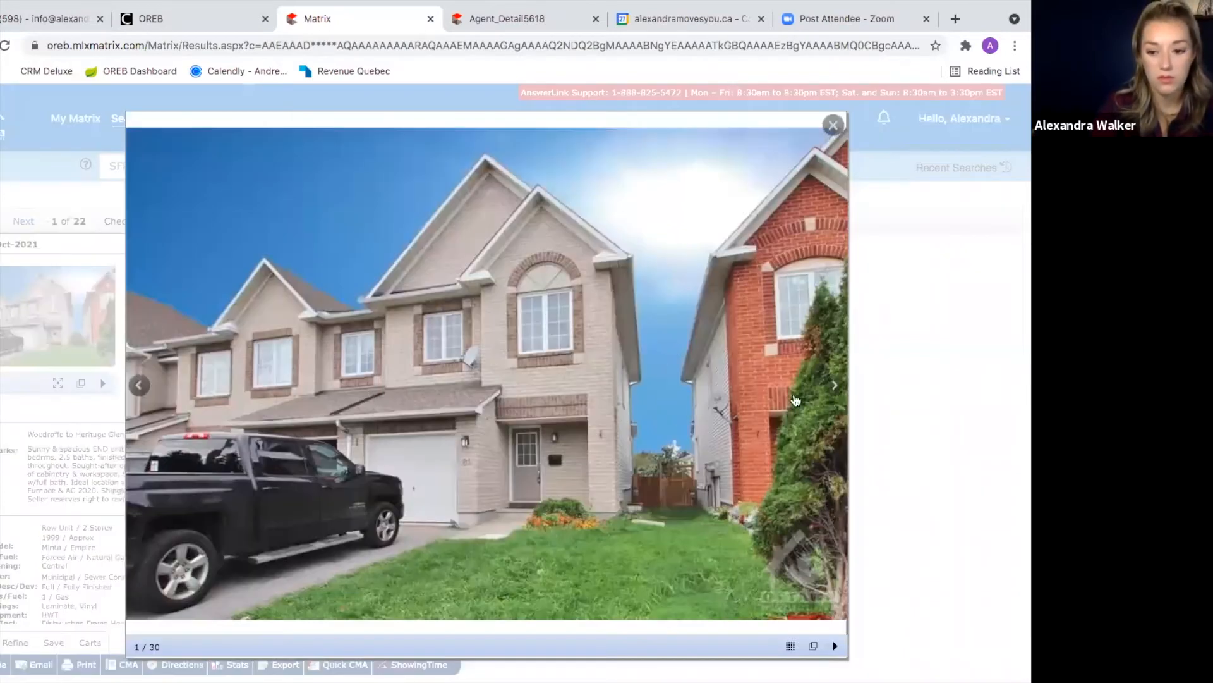
click(833, 386)
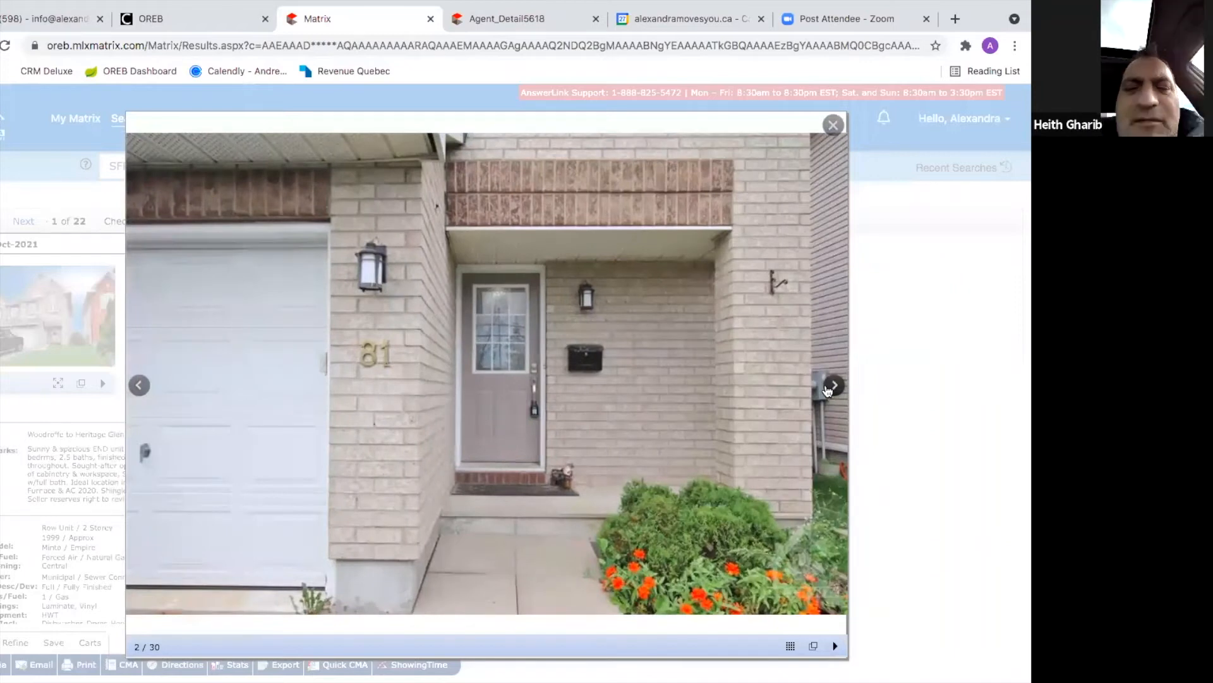
click(827, 388)
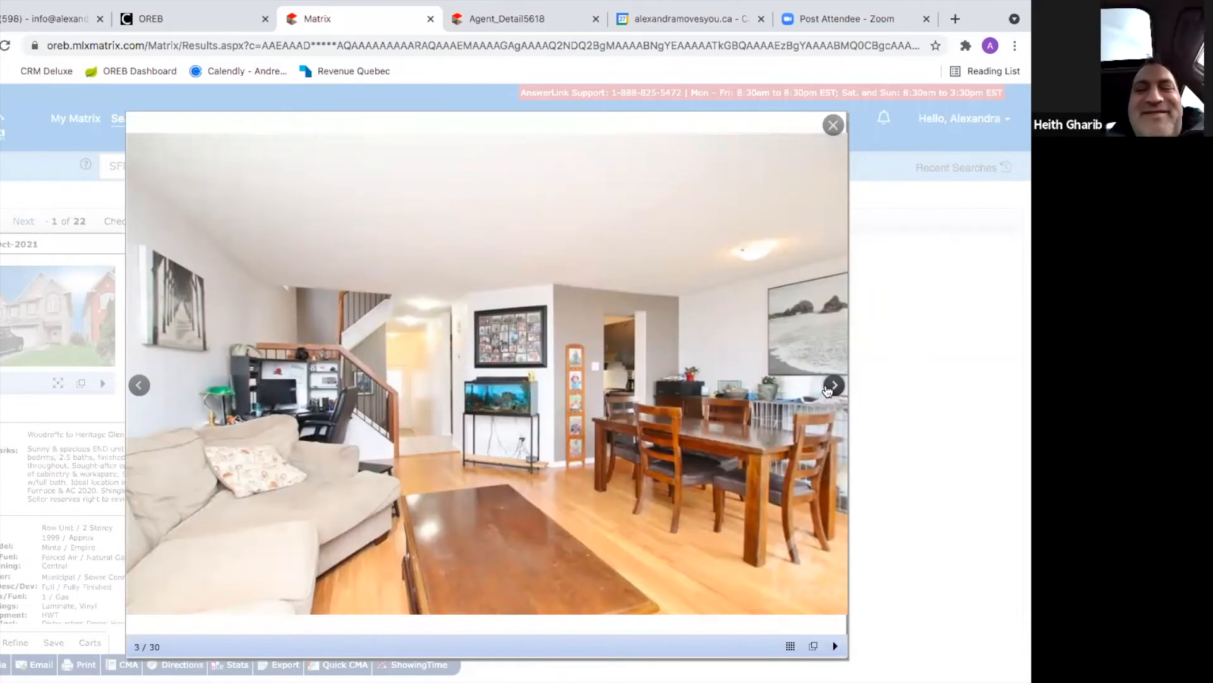
click(828, 390)
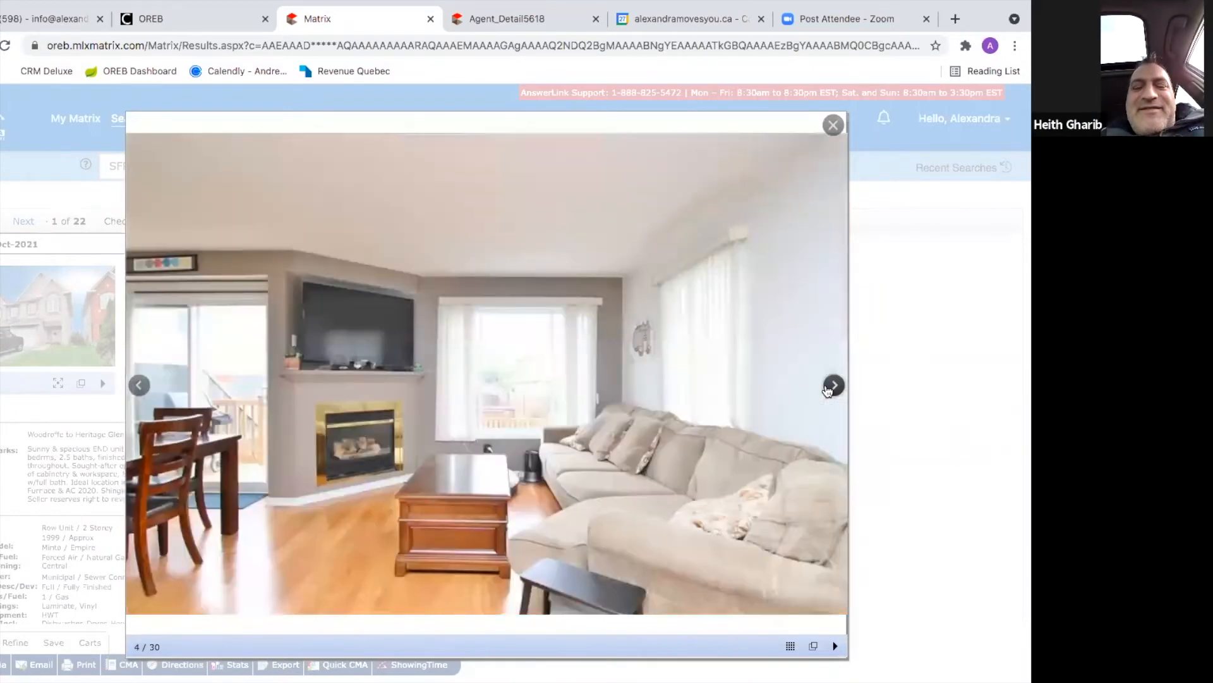
click(828, 390)
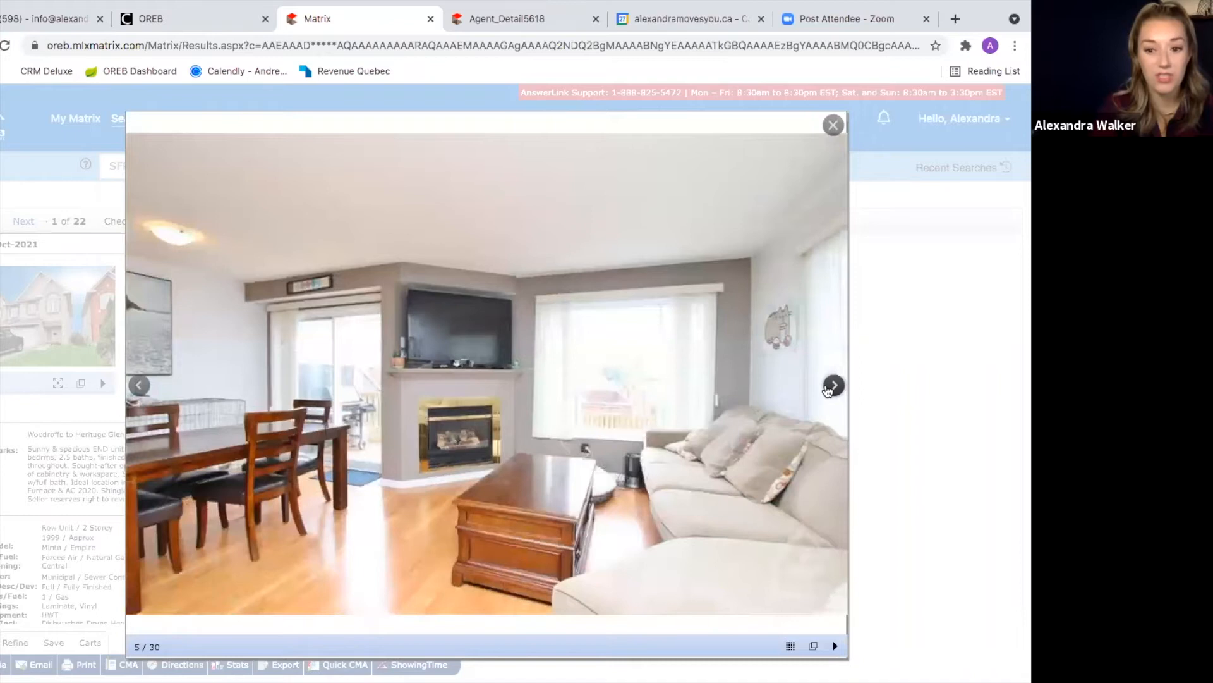
click(827, 390)
click(827, 390)
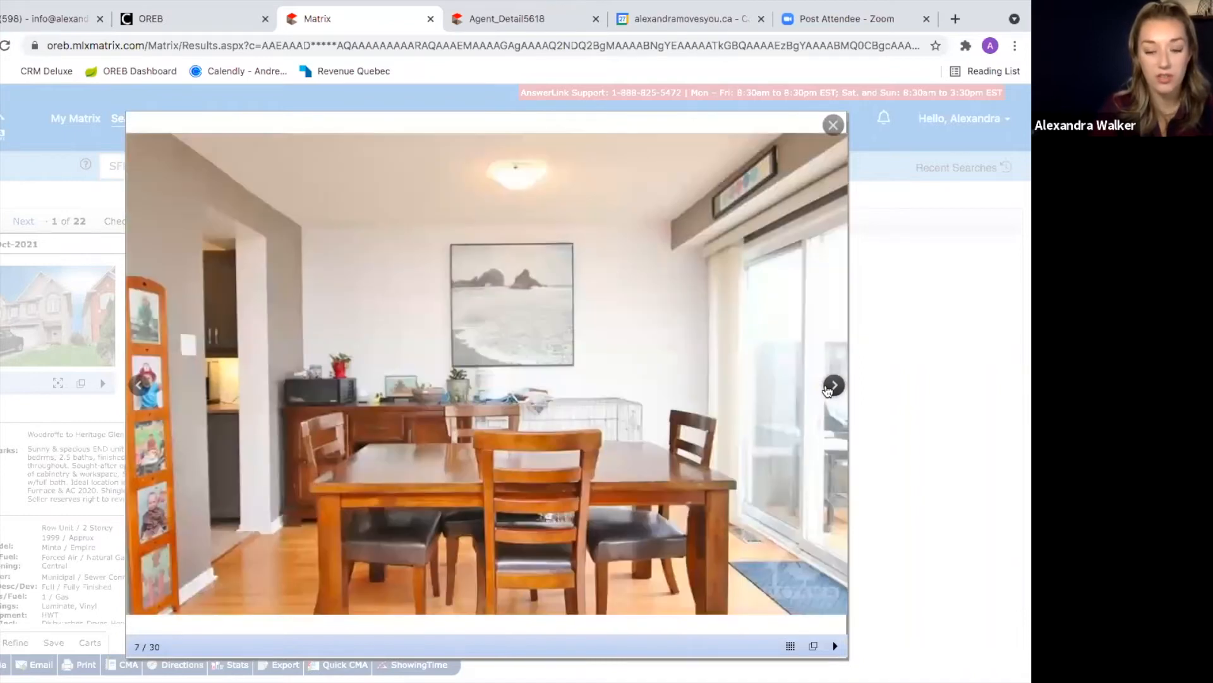
click(827, 390)
click(828, 390)
click(827, 390)
click(828, 390)
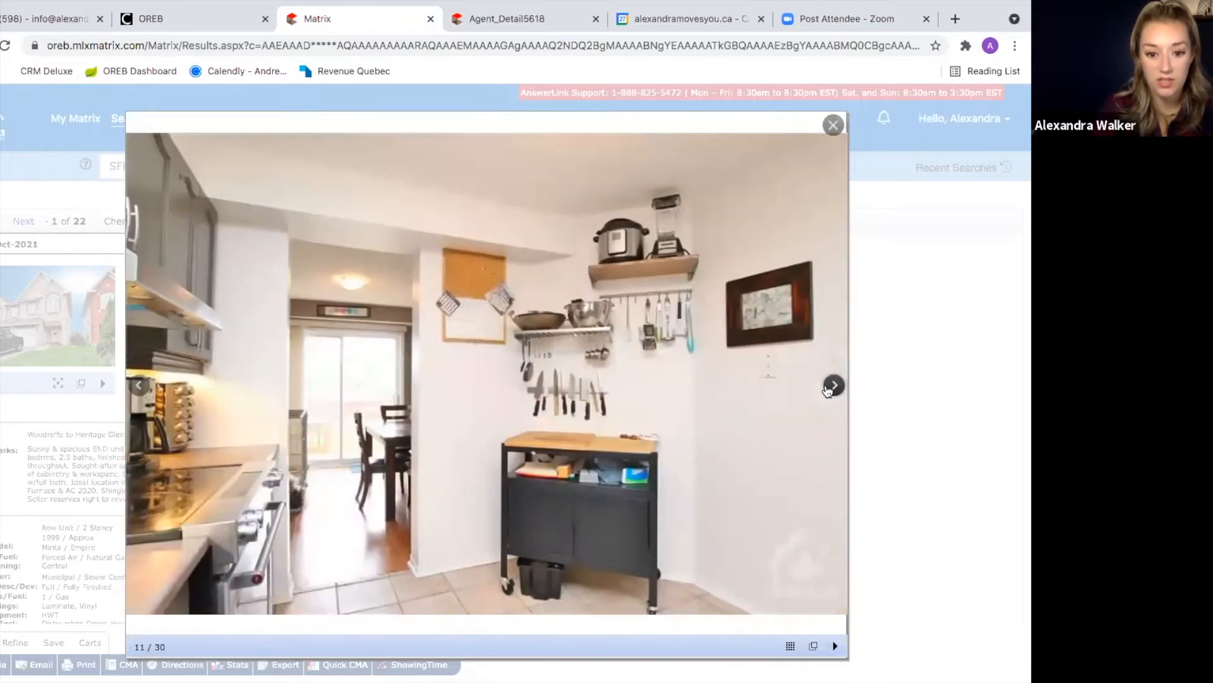
click(828, 390)
click(827, 390)
click(828, 390)
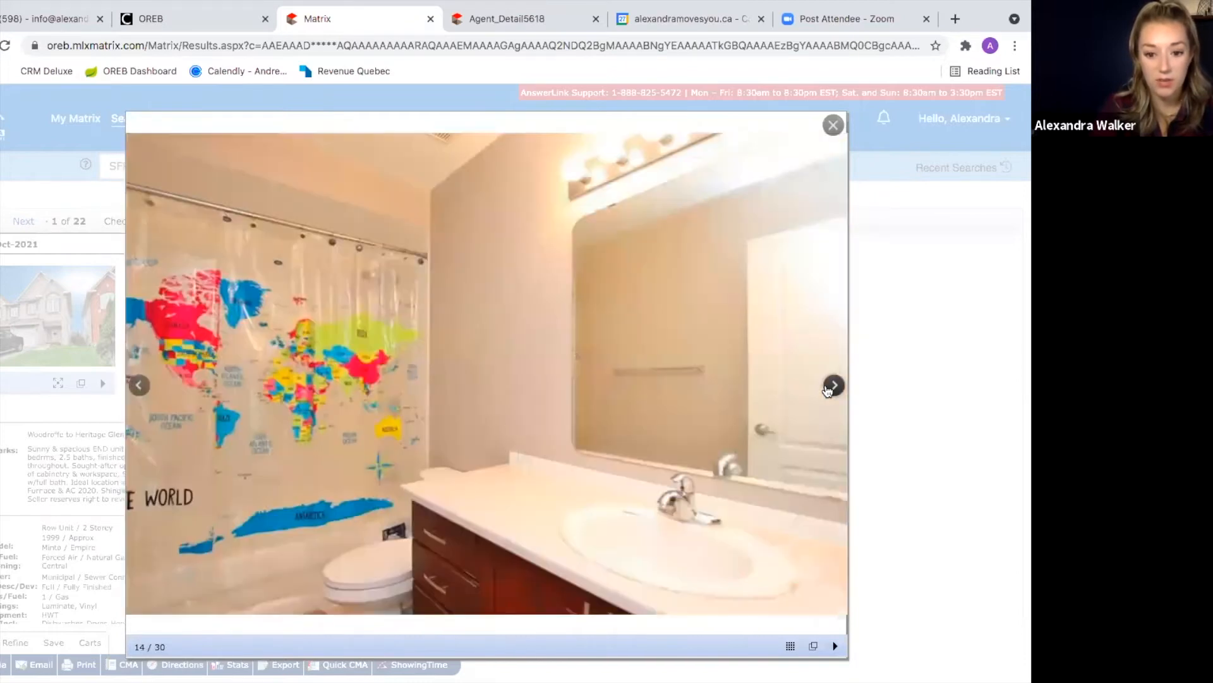
click(828, 390)
click(827, 390)
click(827, 390)
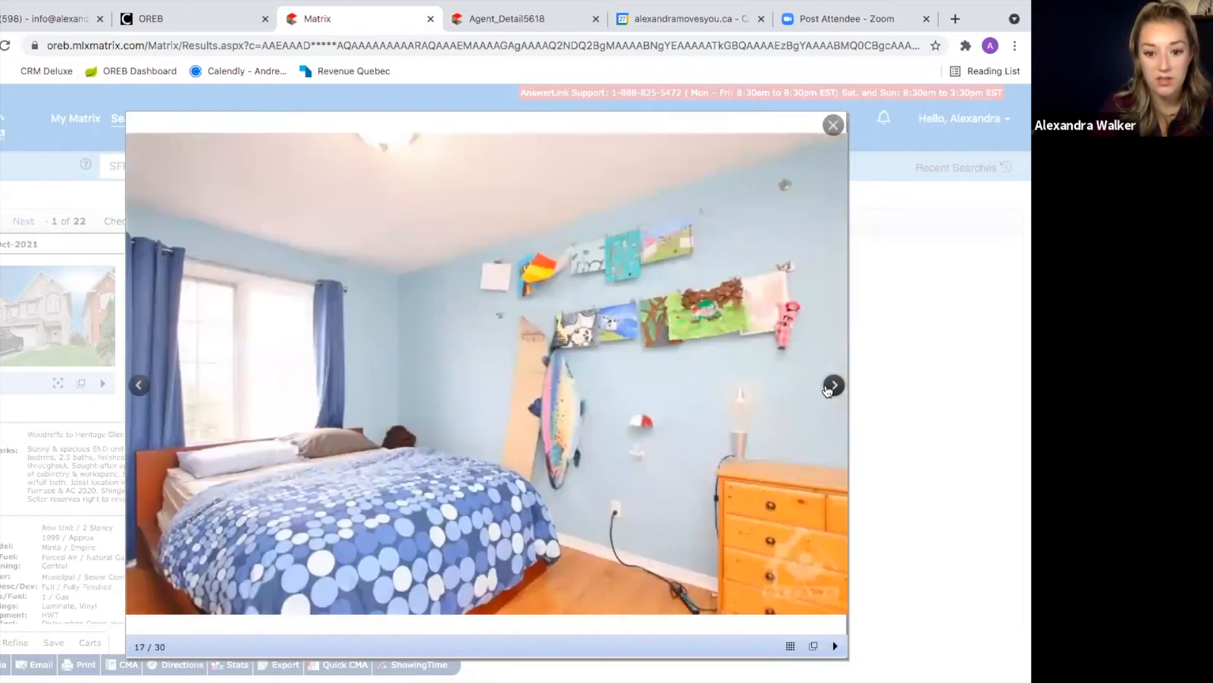
click(827, 390)
click(827, 390)
click(828, 390)
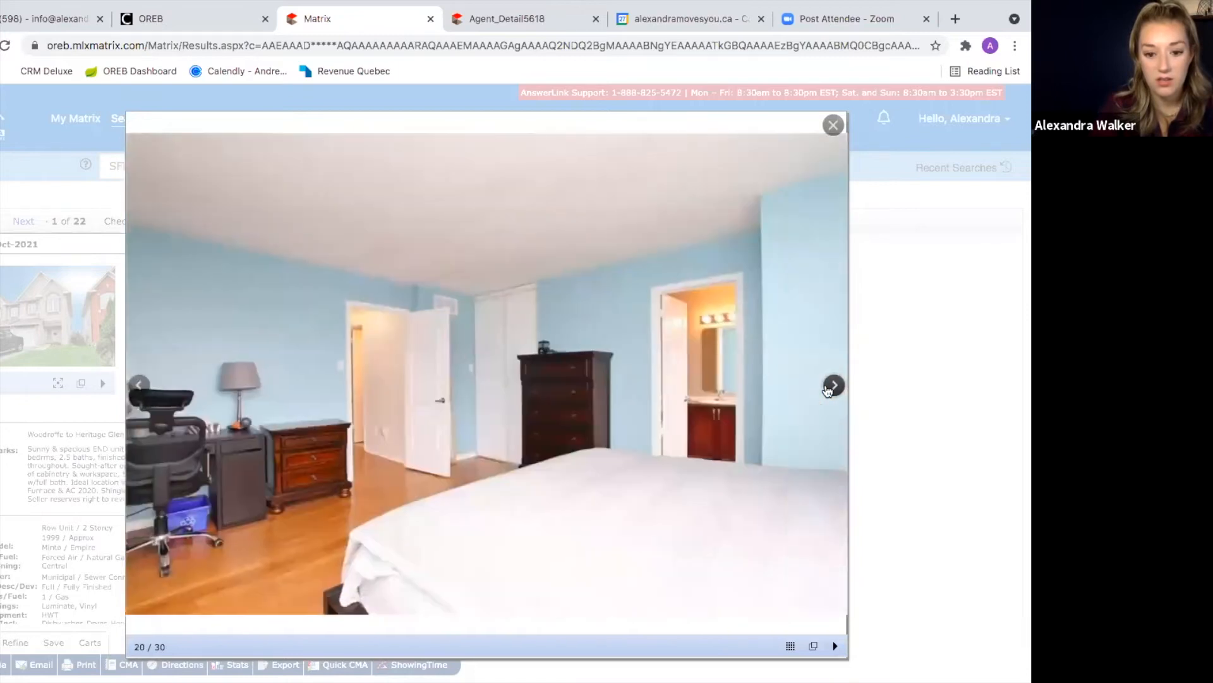
click(827, 390)
click(827, 390)
click(827, 390)
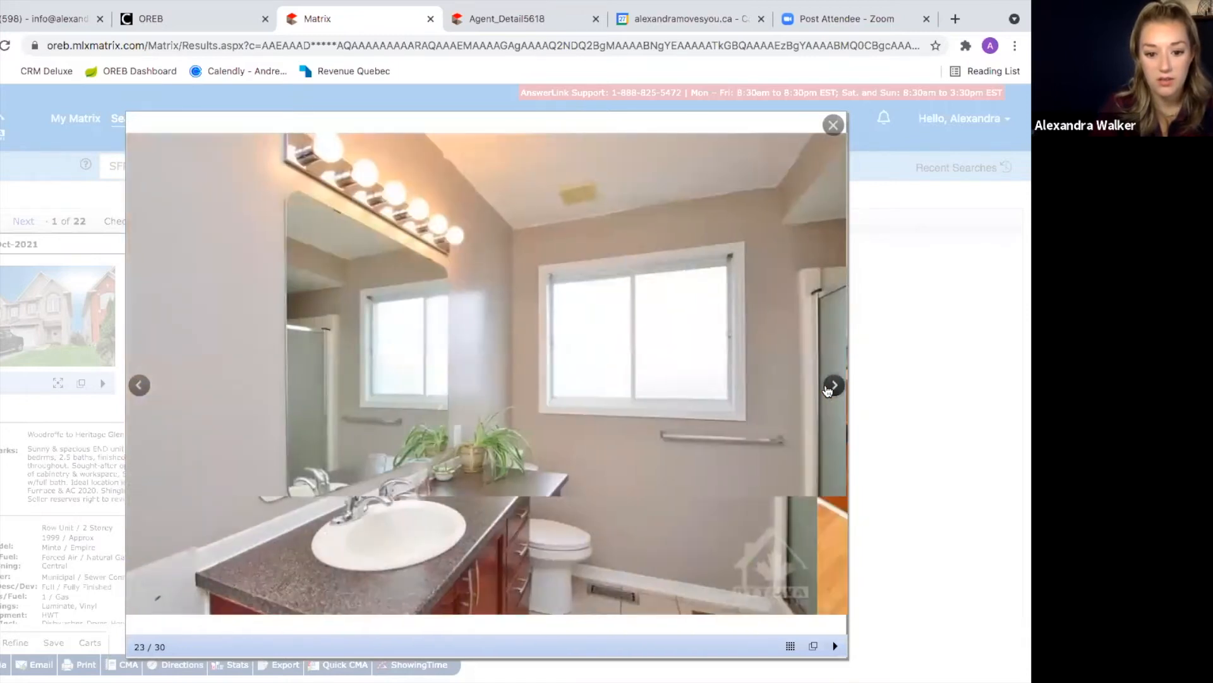
click(827, 389)
click(829, 387)
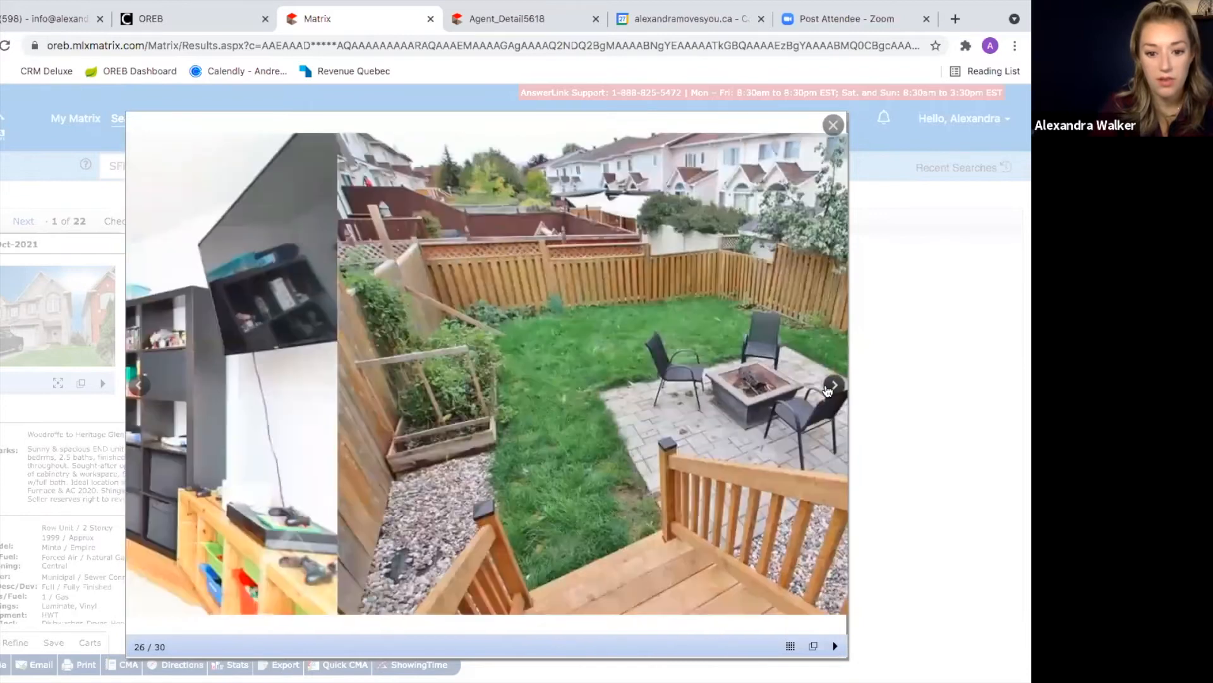
click(832, 385)
click(832, 386)
click(831, 386)
click(832, 385)
click(832, 126)
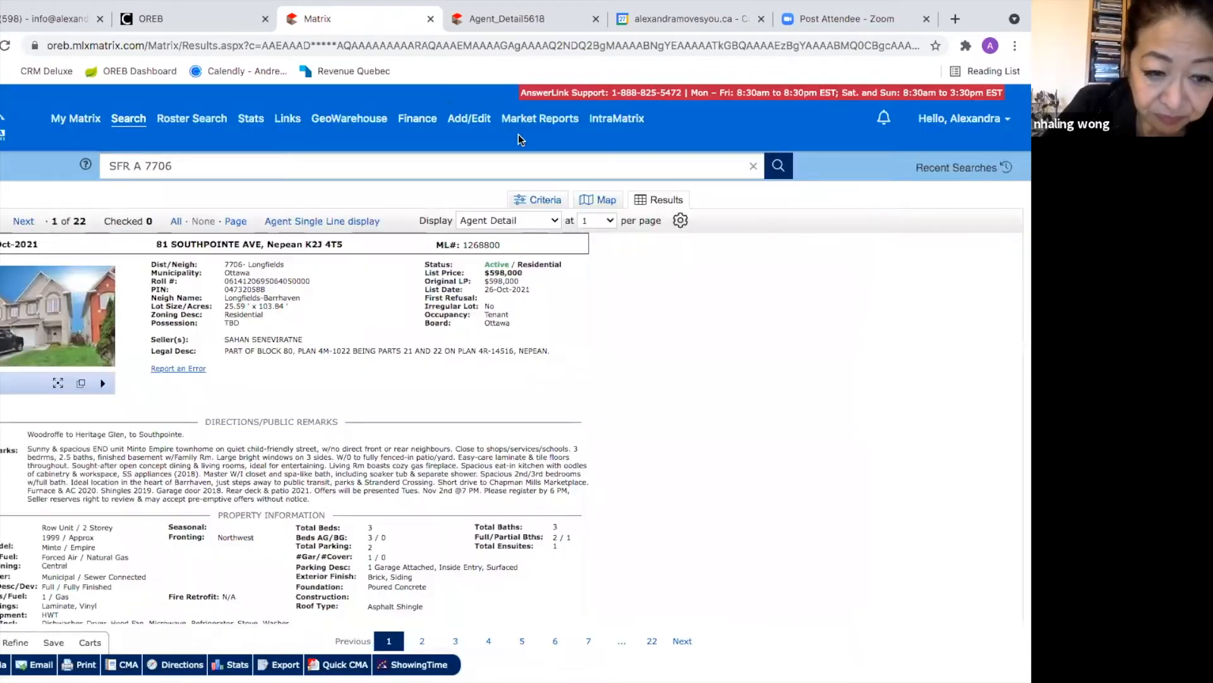
mouse_move(129, 121)
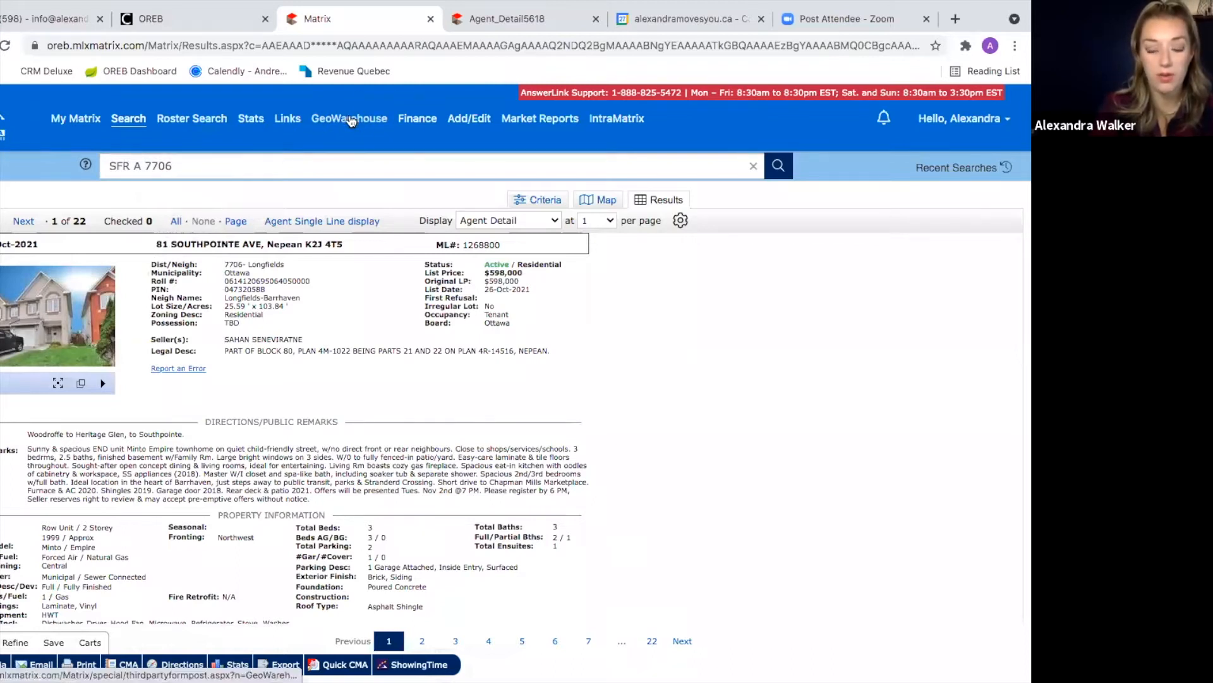
click(351, 121)
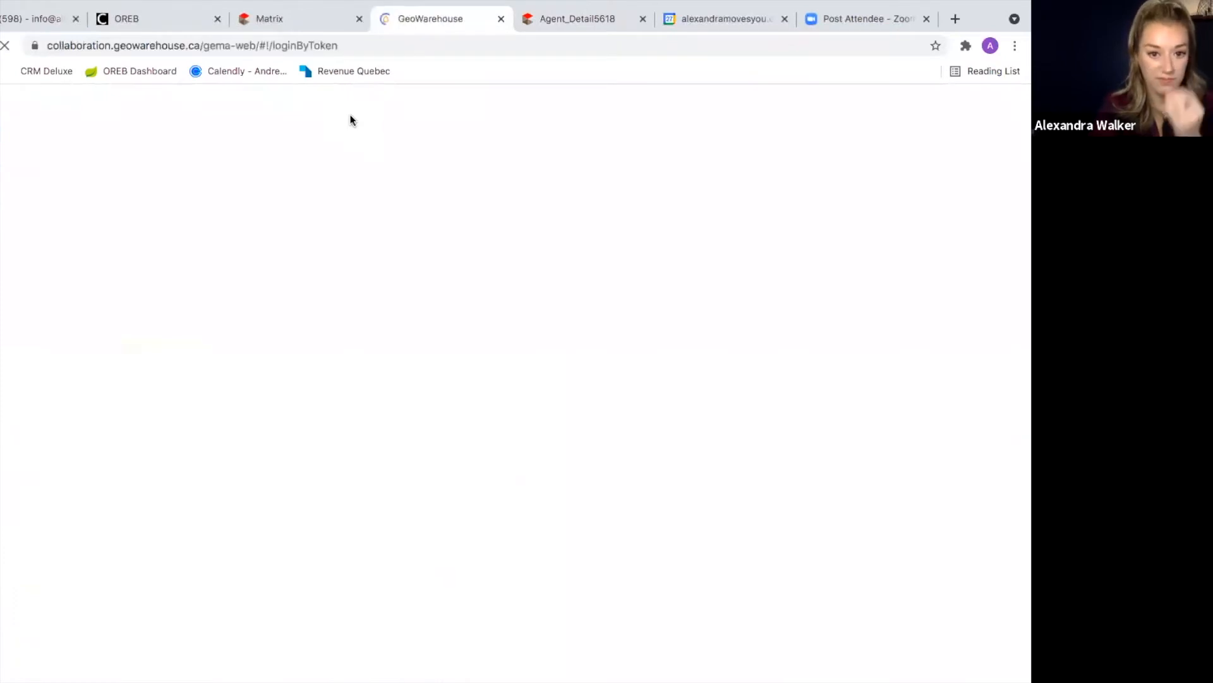
click(316, 19)
drag(154, 246, 350, 249)
key(super+c)
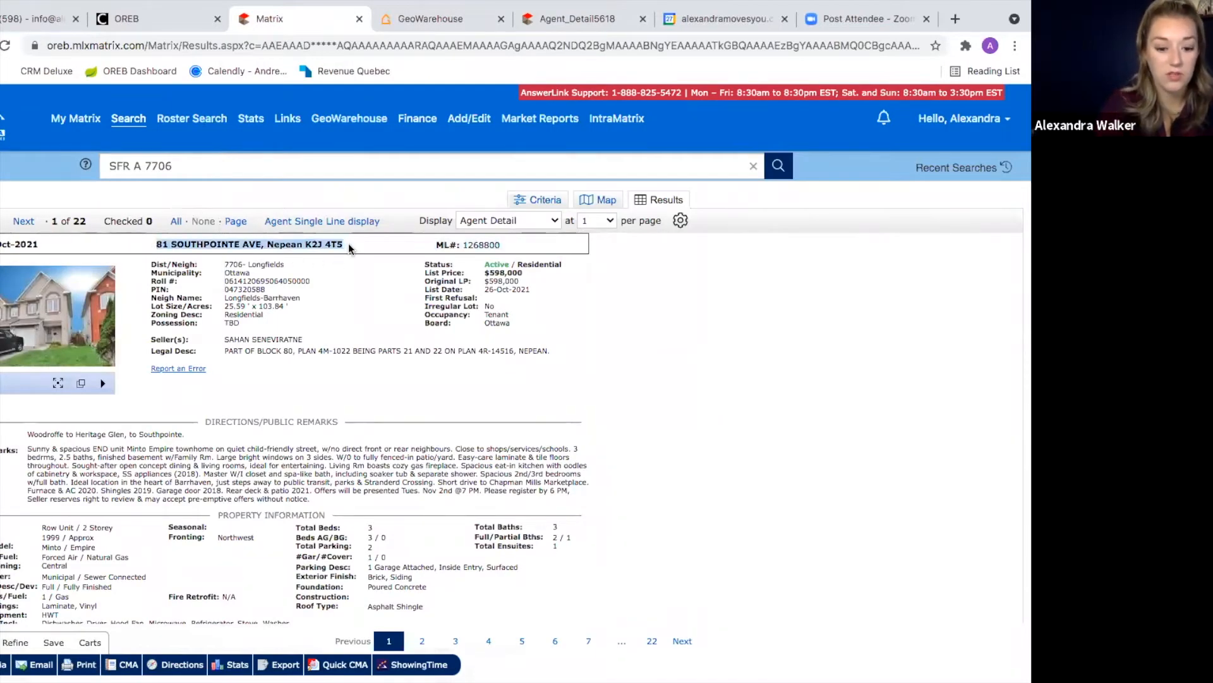
click(474, 19)
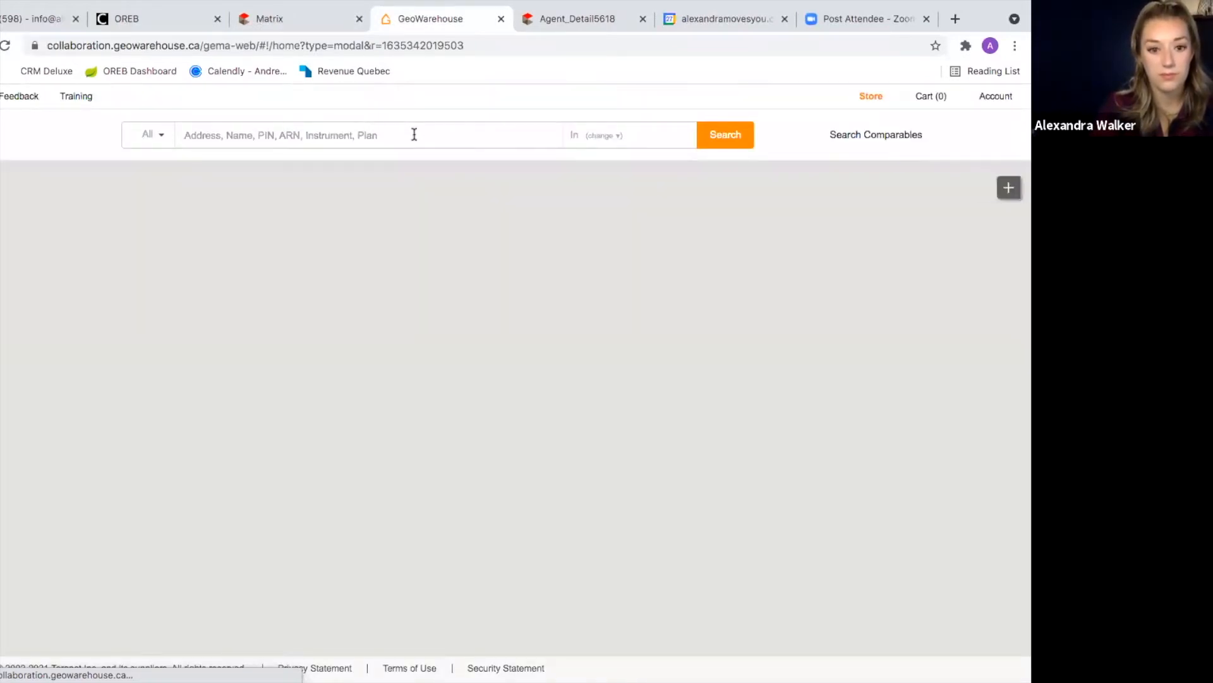
click(414, 134)
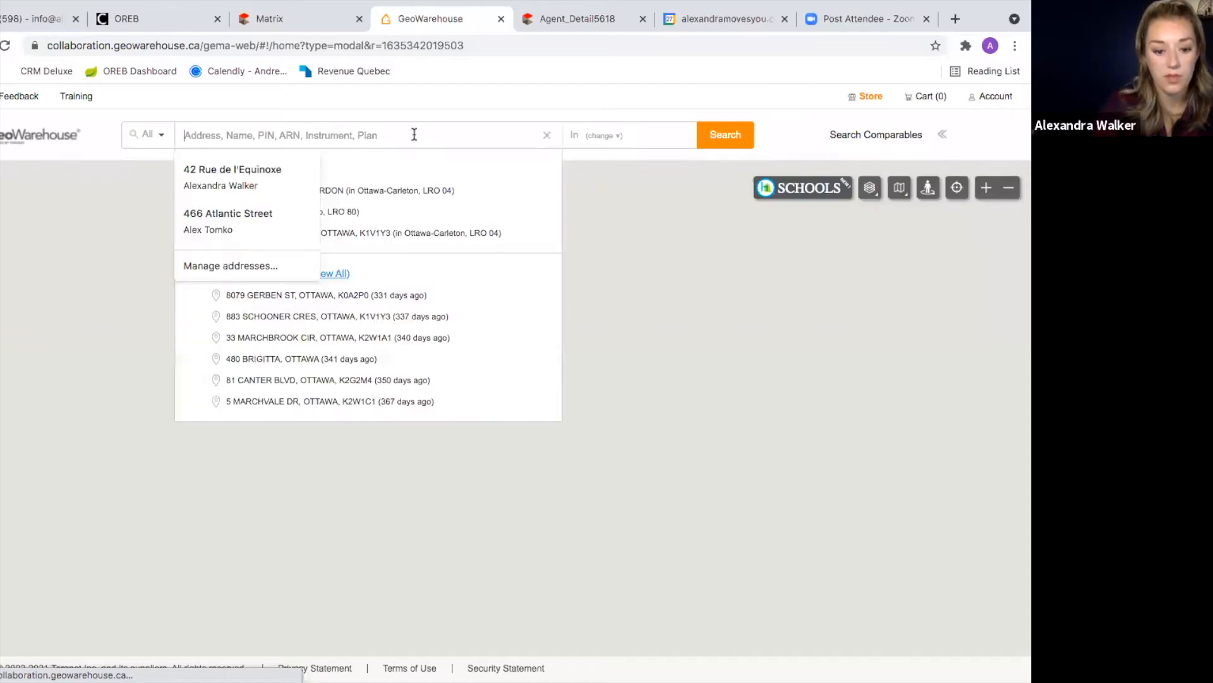
key(super+v)
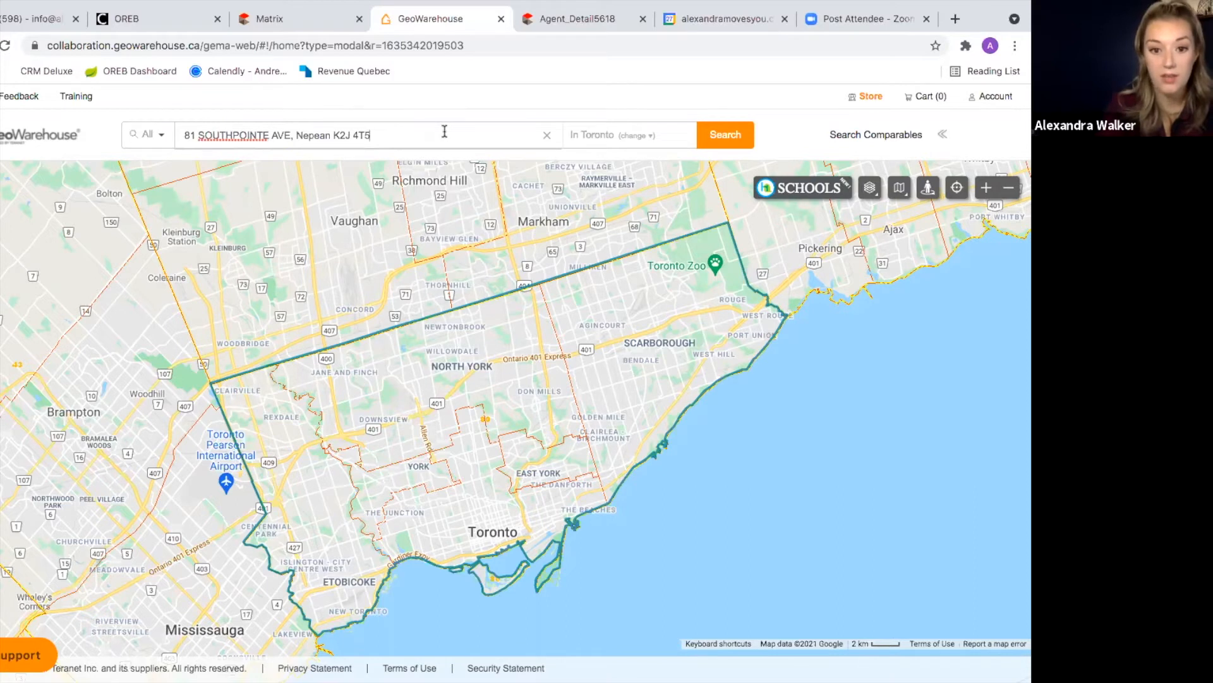
click(708, 135)
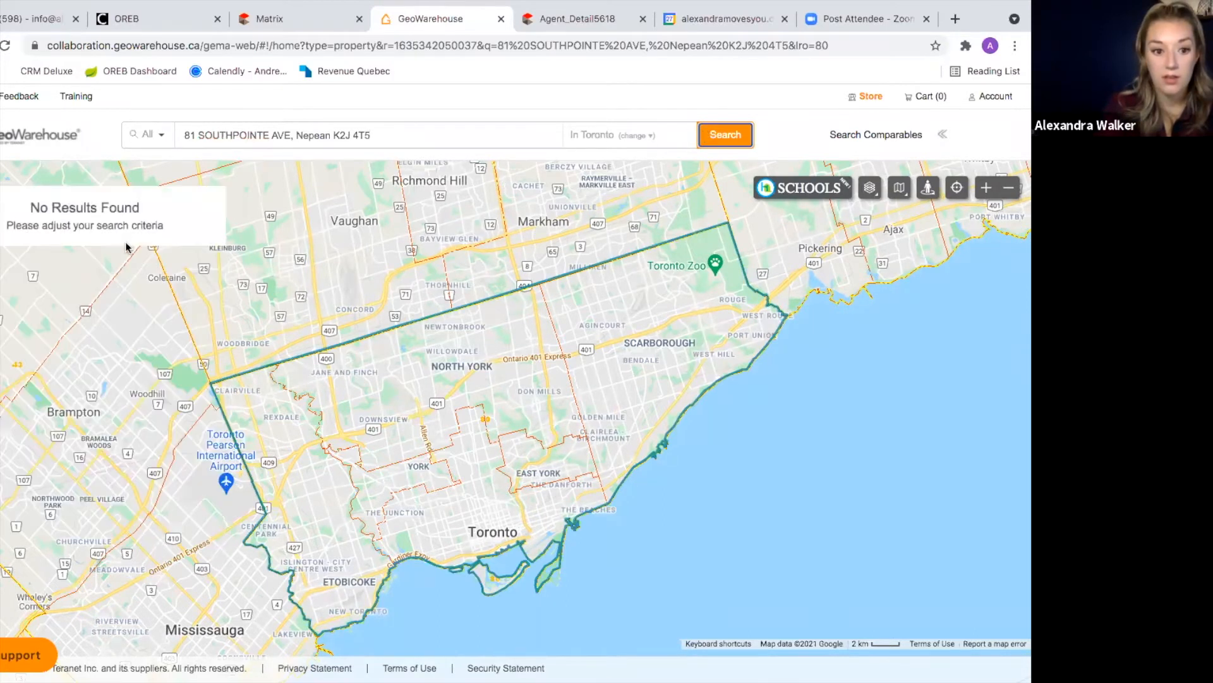
drag(382, 134, 296, 134)
text(N)
key(BackSpace)
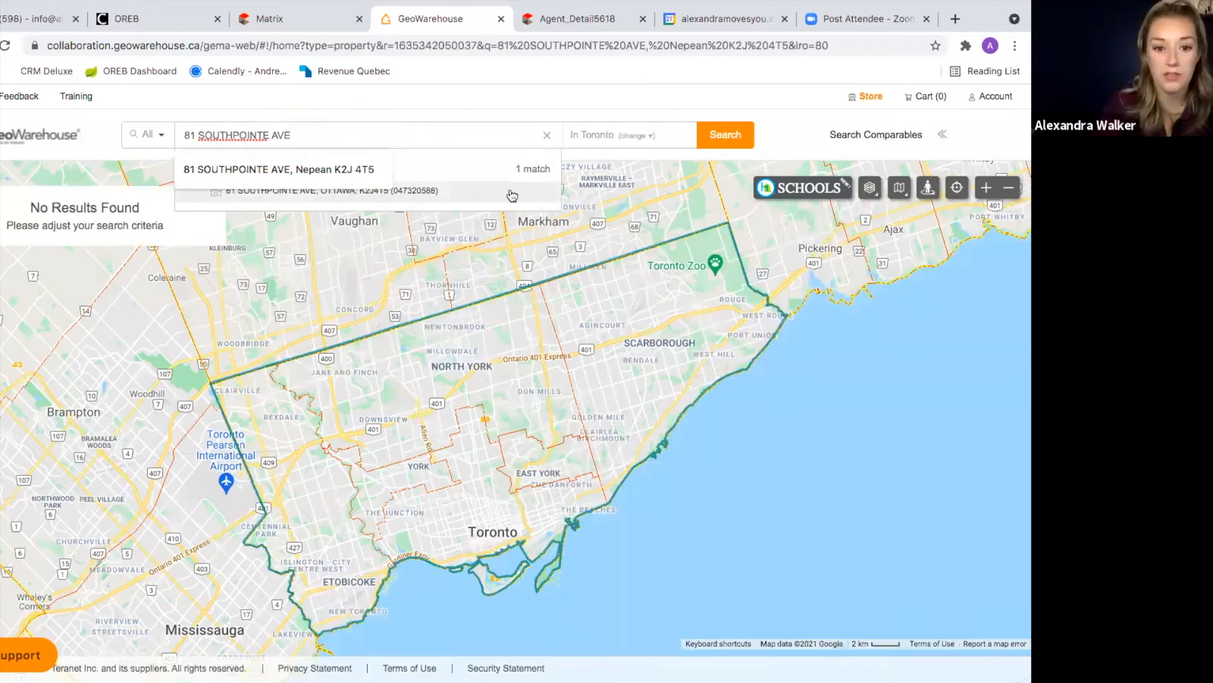
click(467, 189)
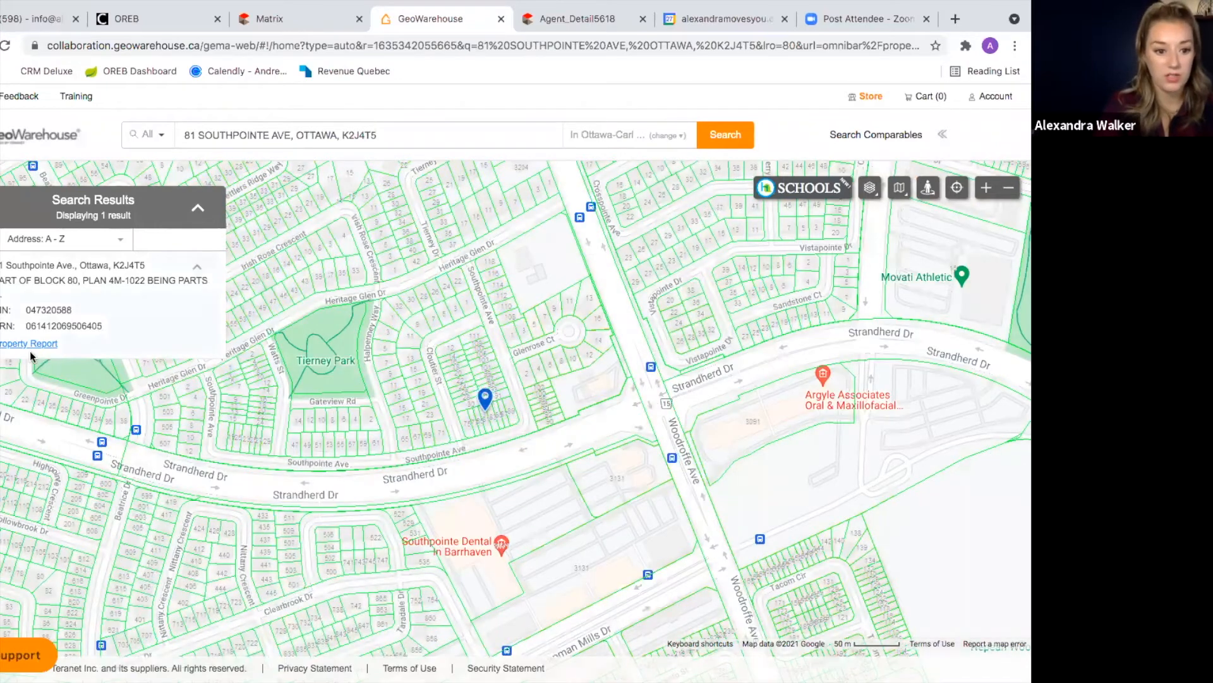
click(28, 343)
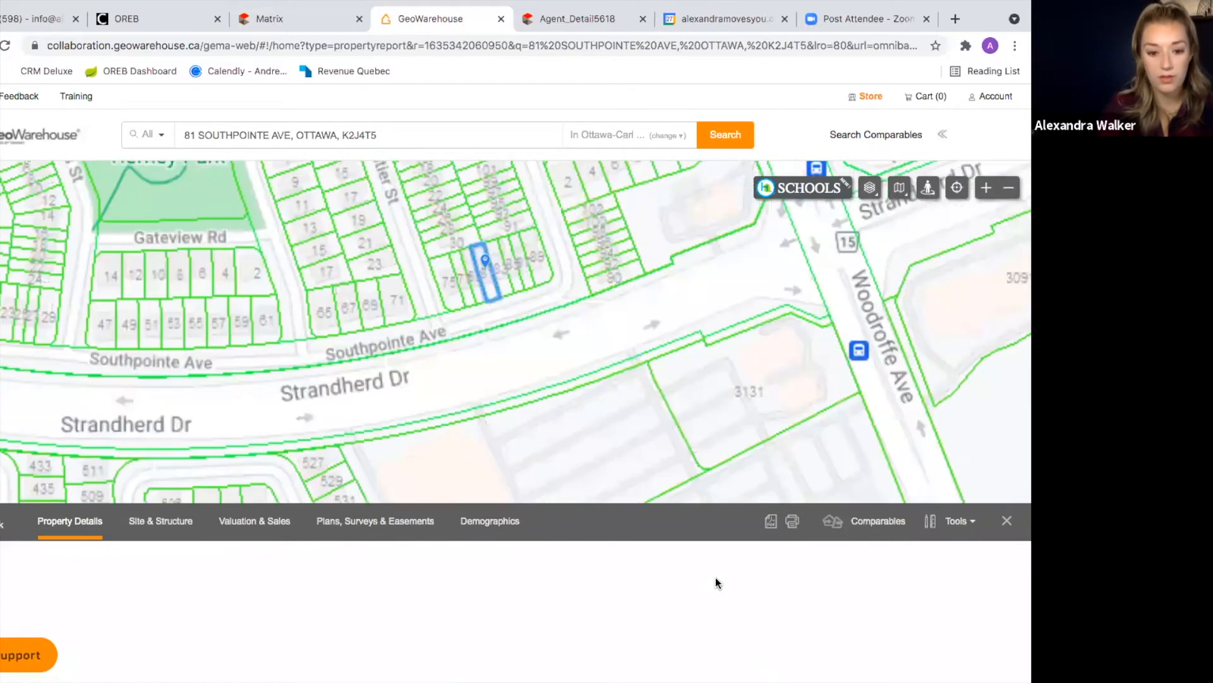
scroll(715, 578, down, 3)
scroll(715, 578, down, 2)
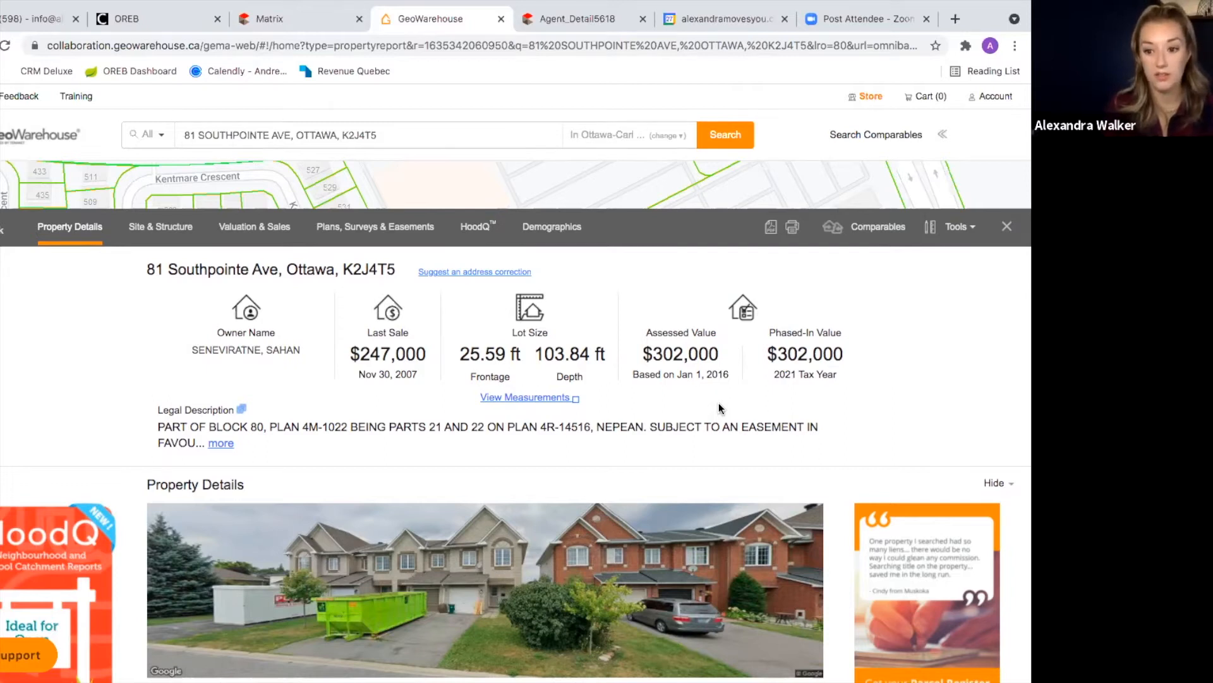
scroll(718, 408, down, 2)
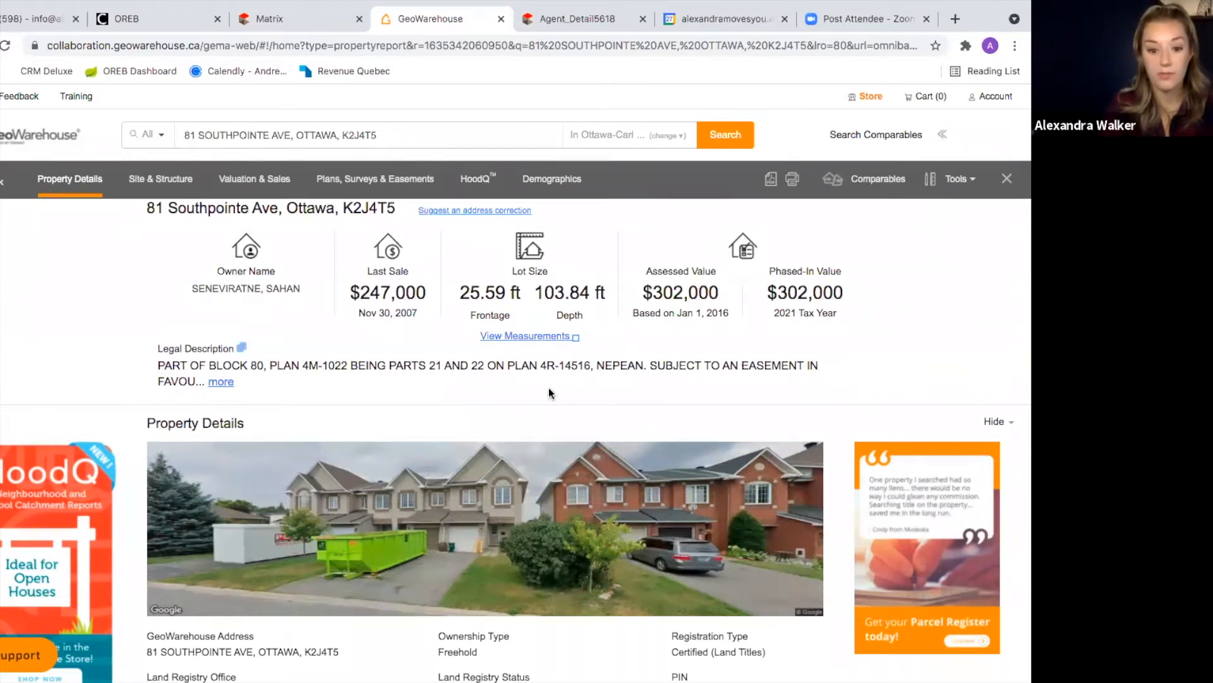
scroll(550, 392, down, 3)
scroll(552, 395, down, 3)
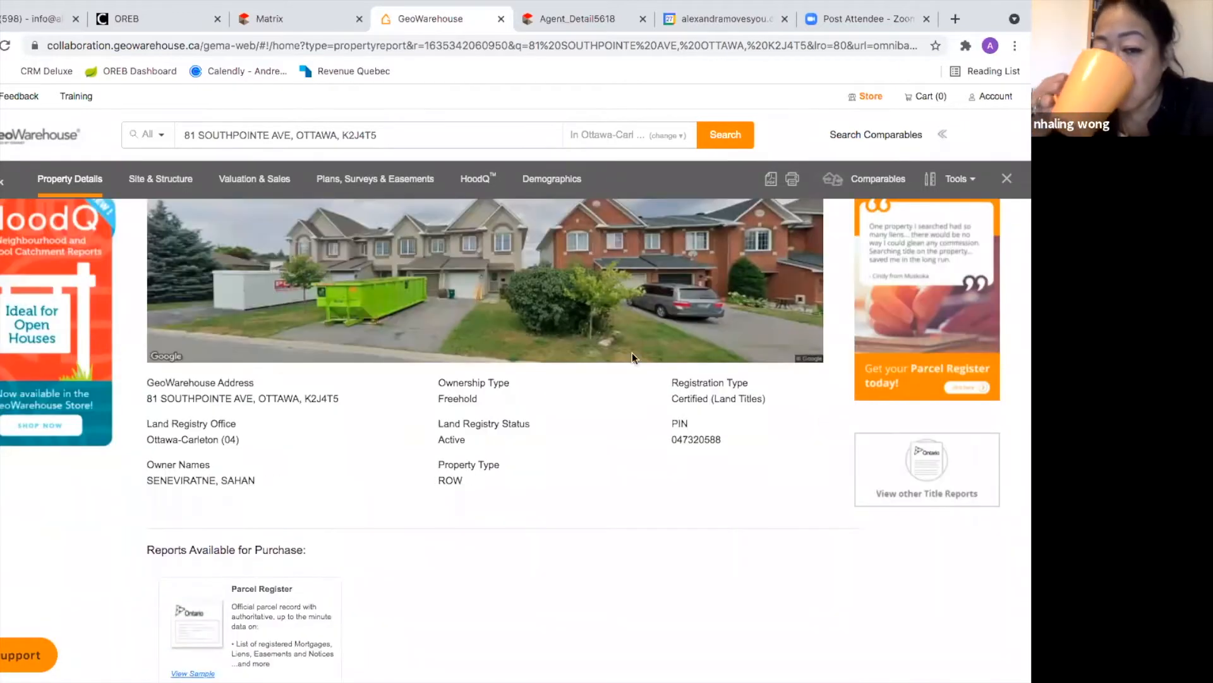
scroll(709, 521, down, 1)
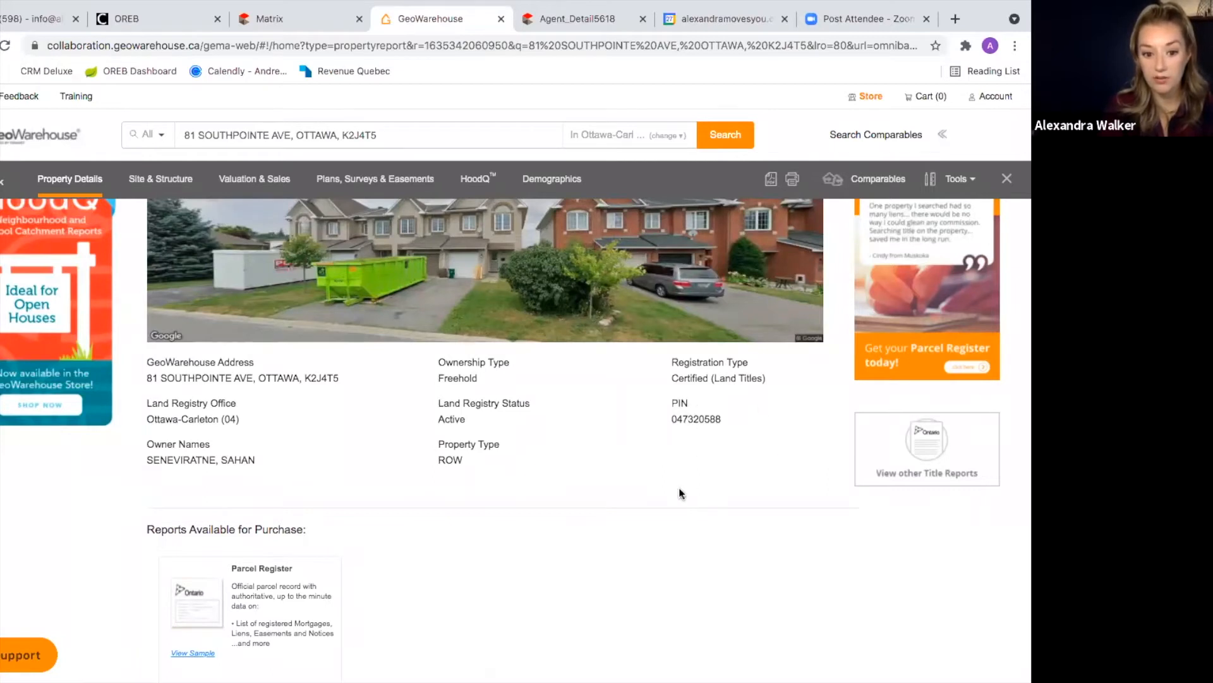
scroll(554, 513, down, 10)
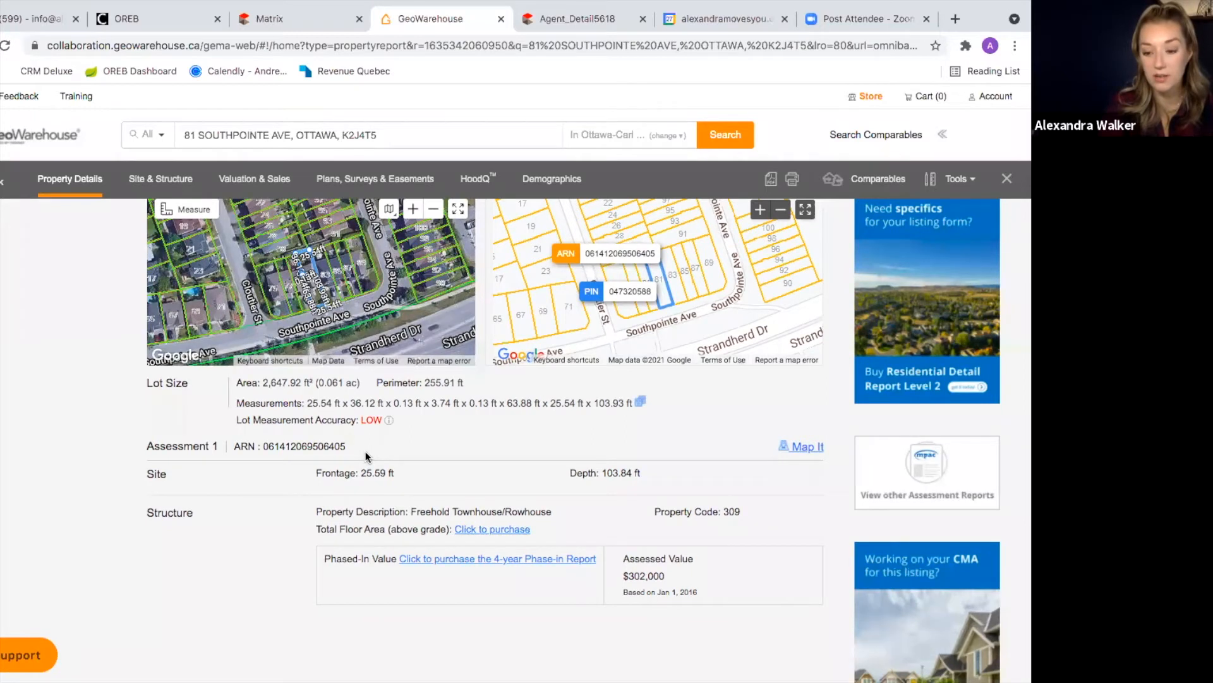
scroll(459, 437, down, 5)
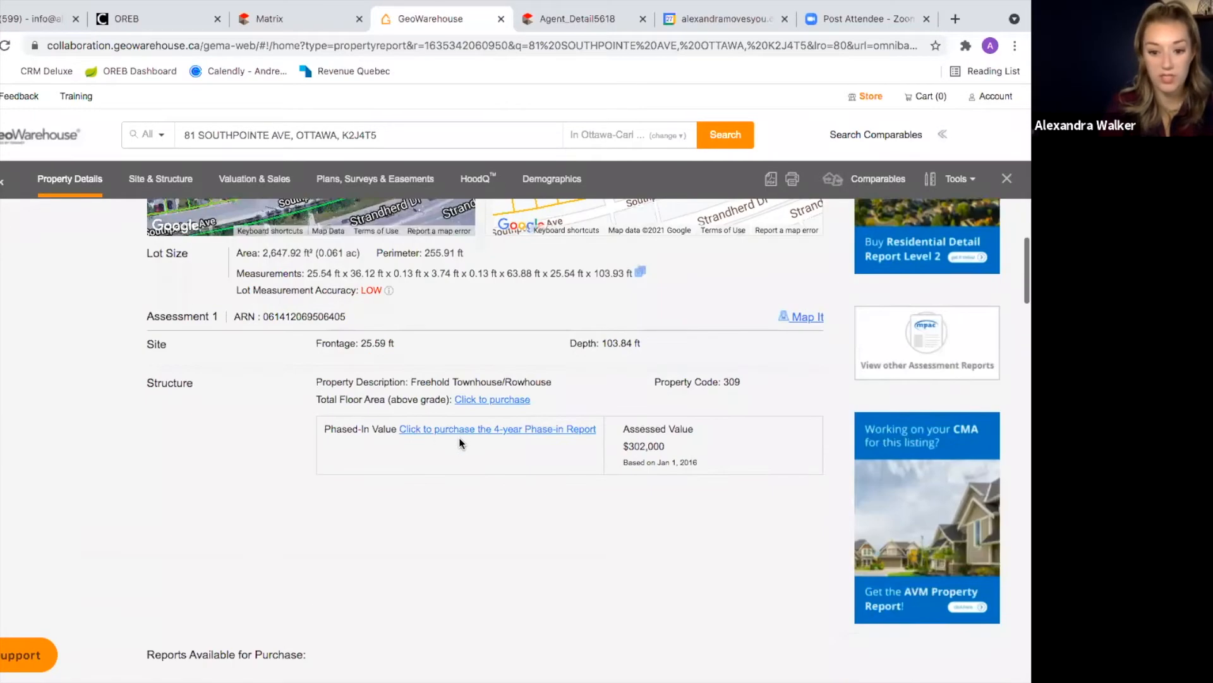
scroll(459, 438, up, 4)
scroll(459, 437, up, 4)
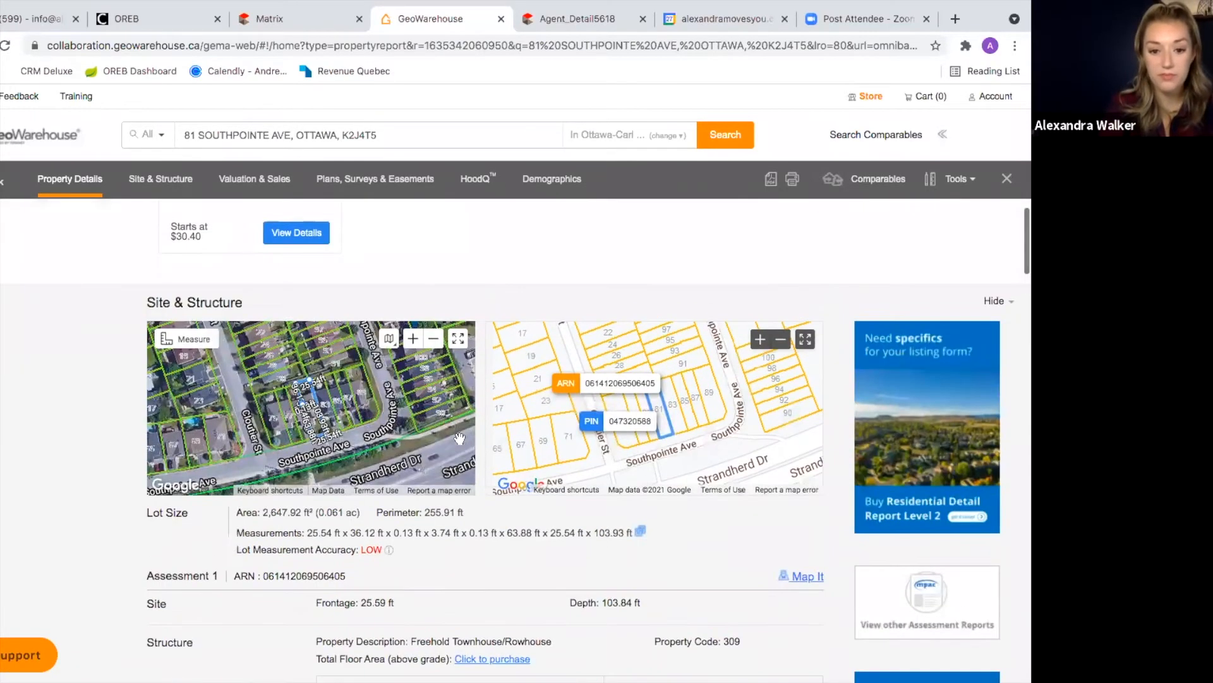
scroll(552, 277, up, 10)
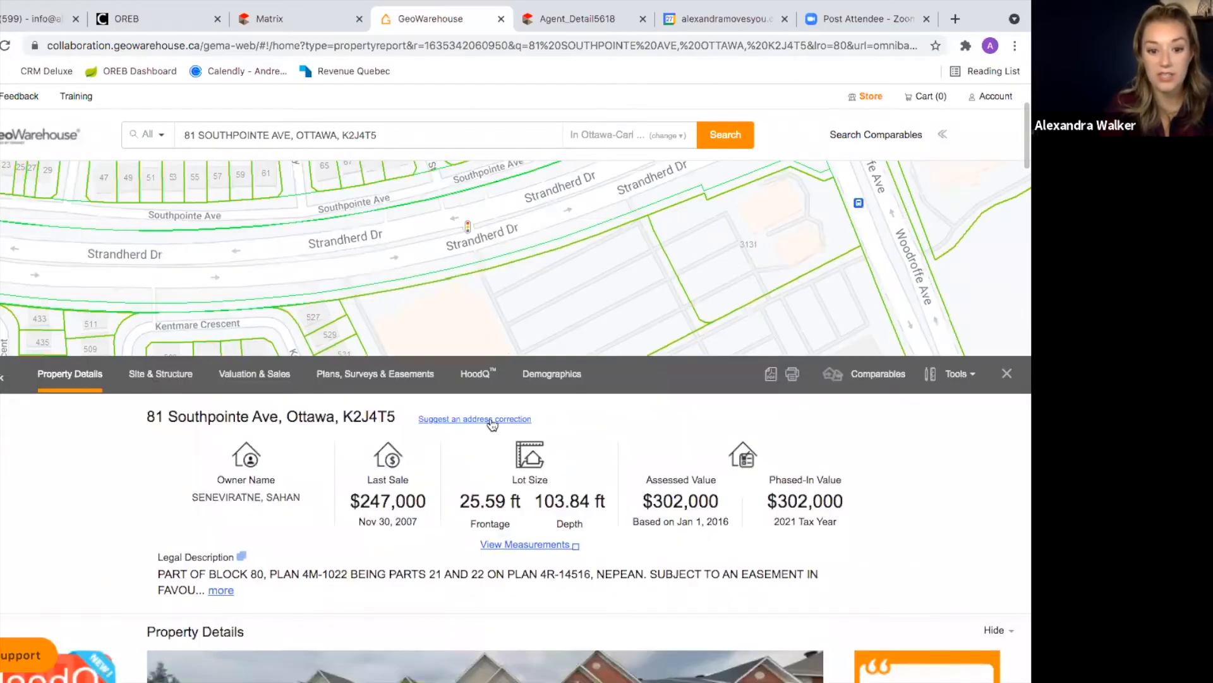
scroll(497, 447, down, 2)
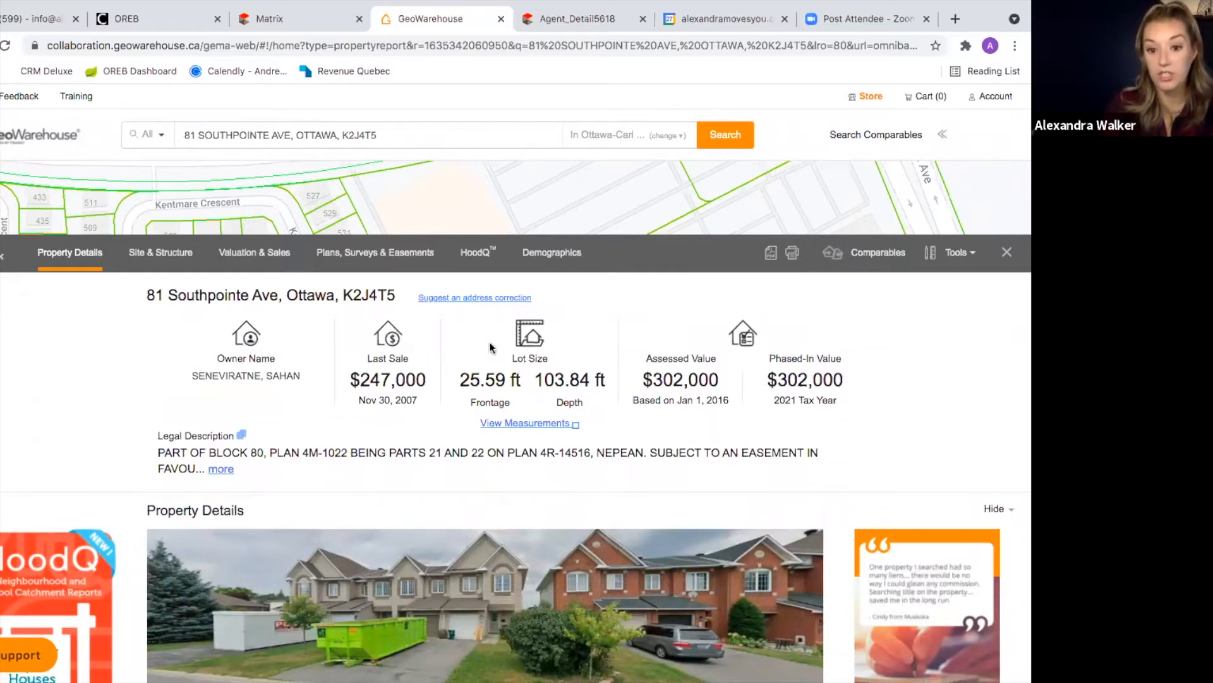
click(547, 263)
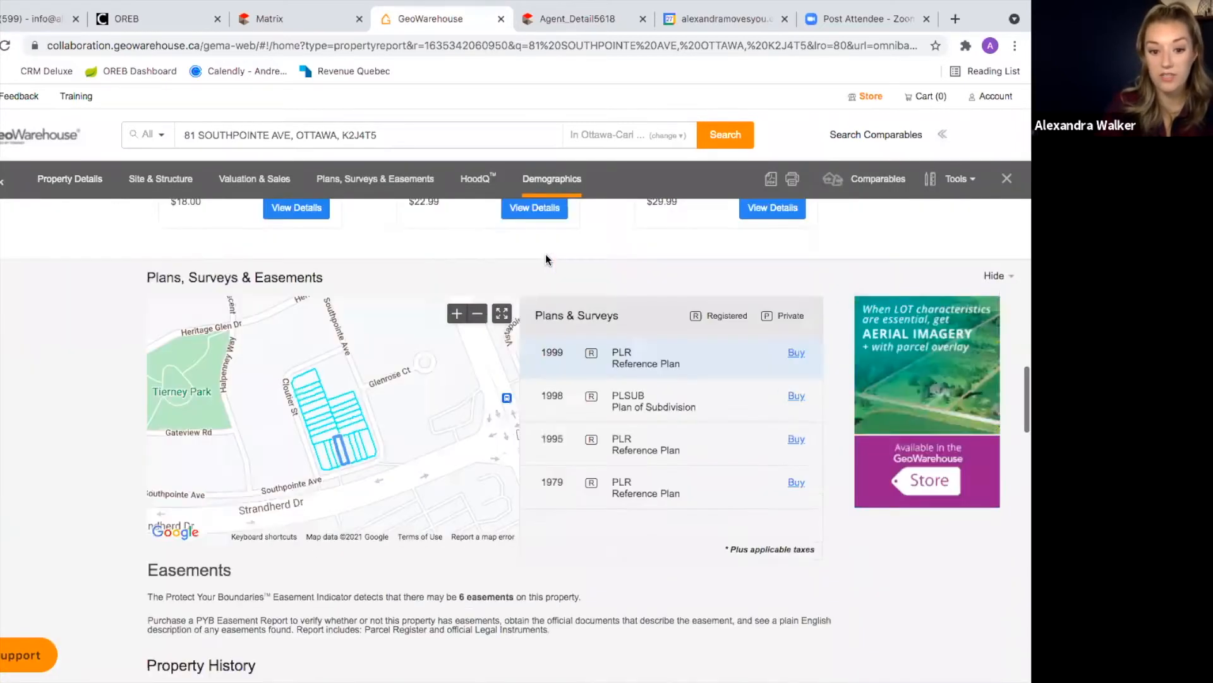
scroll(509, 432, down, 3)
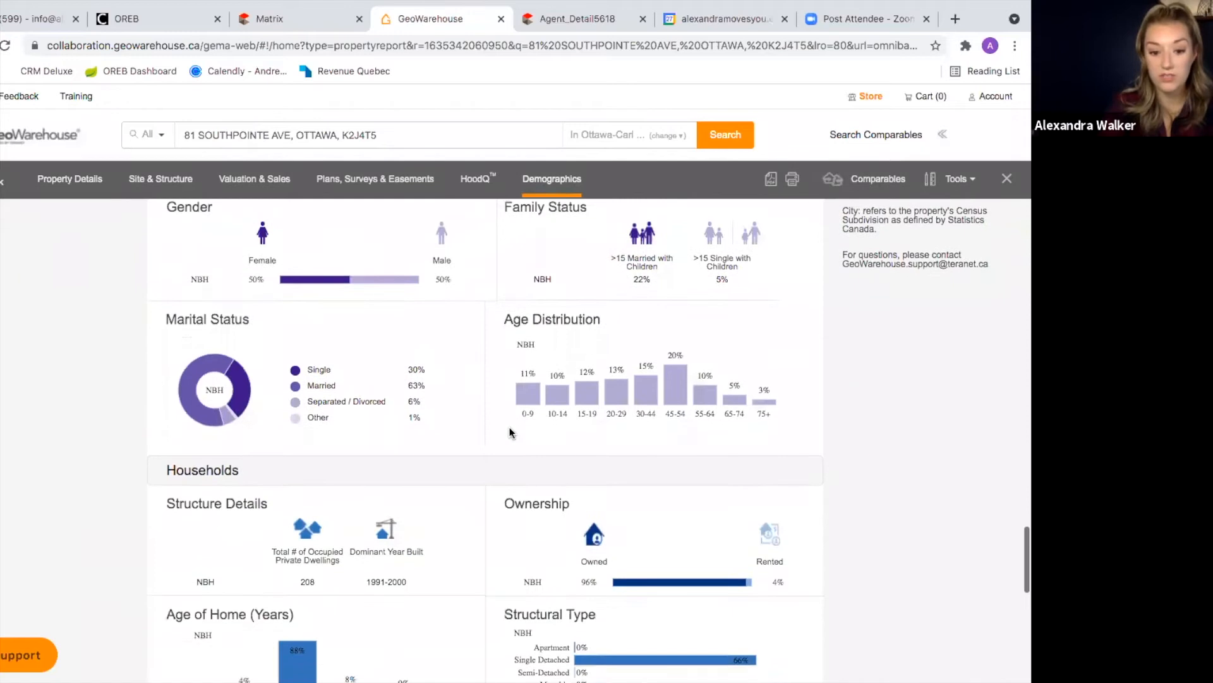
scroll(509, 432, up, 4)
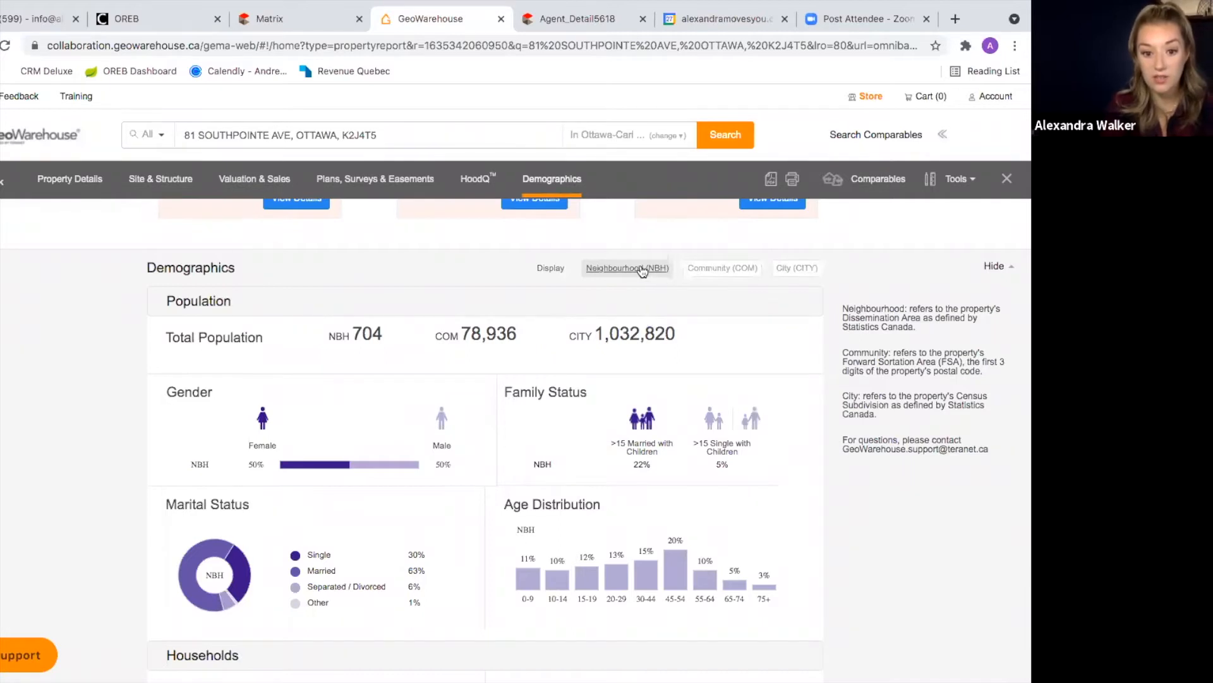
scroll(286, 449, down, 1)
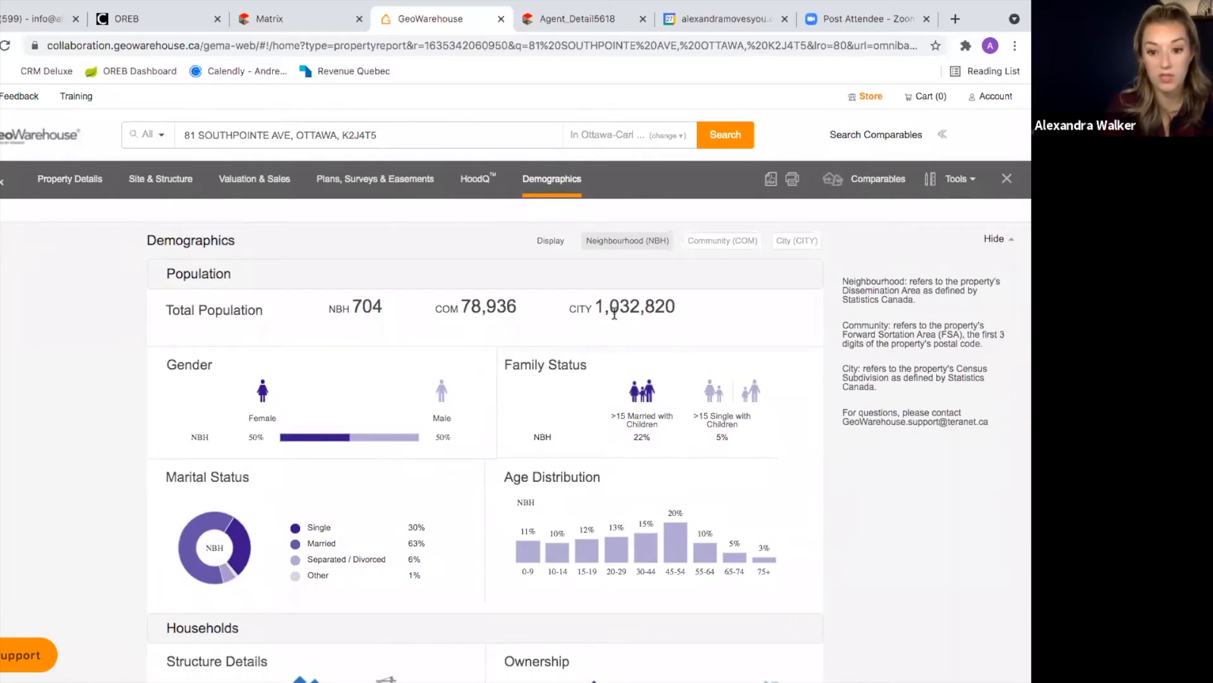
scroll(426, 426, down, 1)
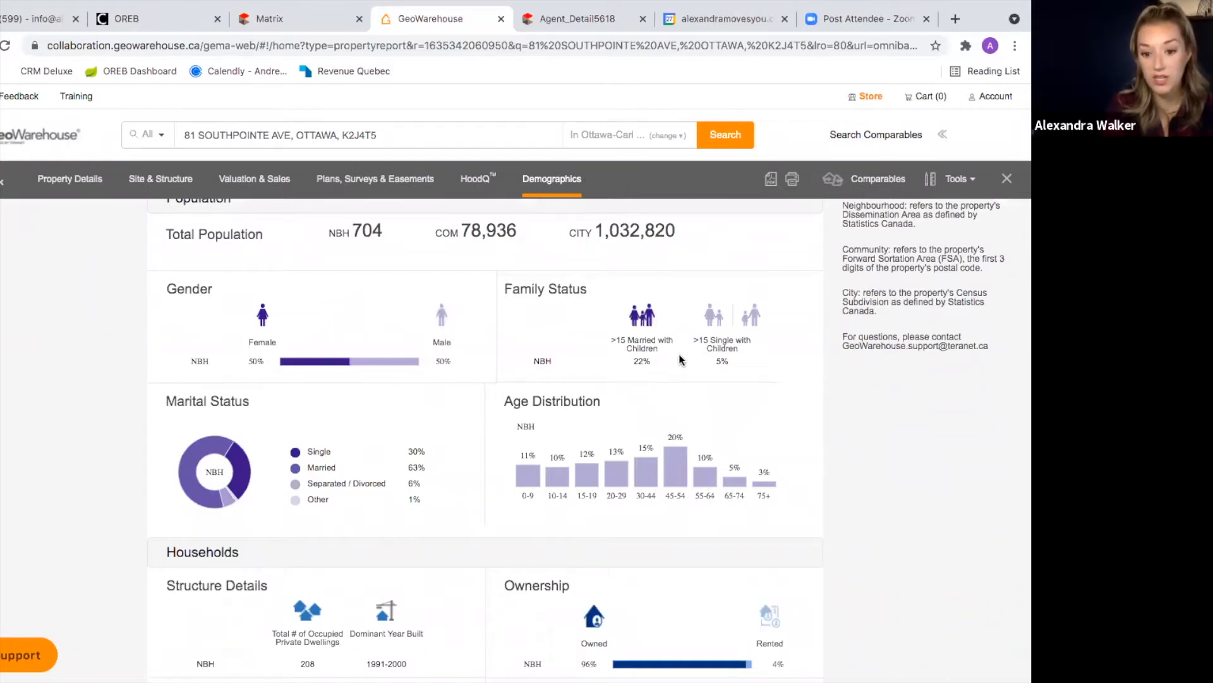
scroll(664, 373, down, 1)
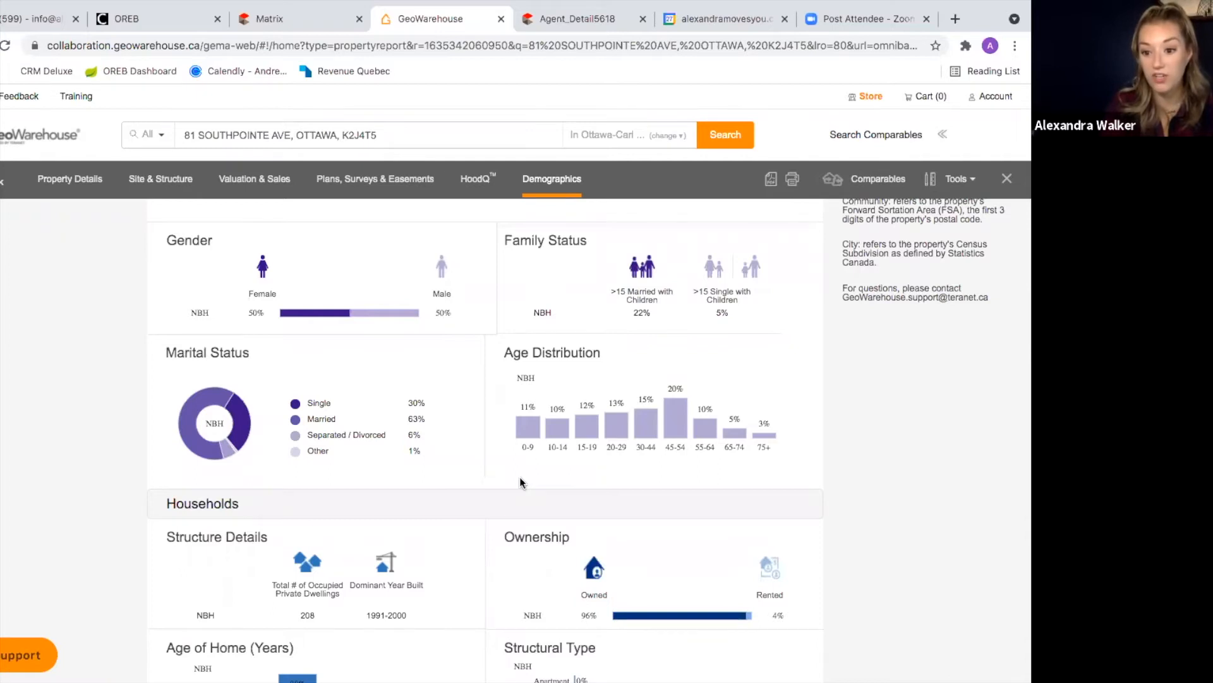
scroll(520, 482, down, 2)
scroll(523, 482, up, 2)
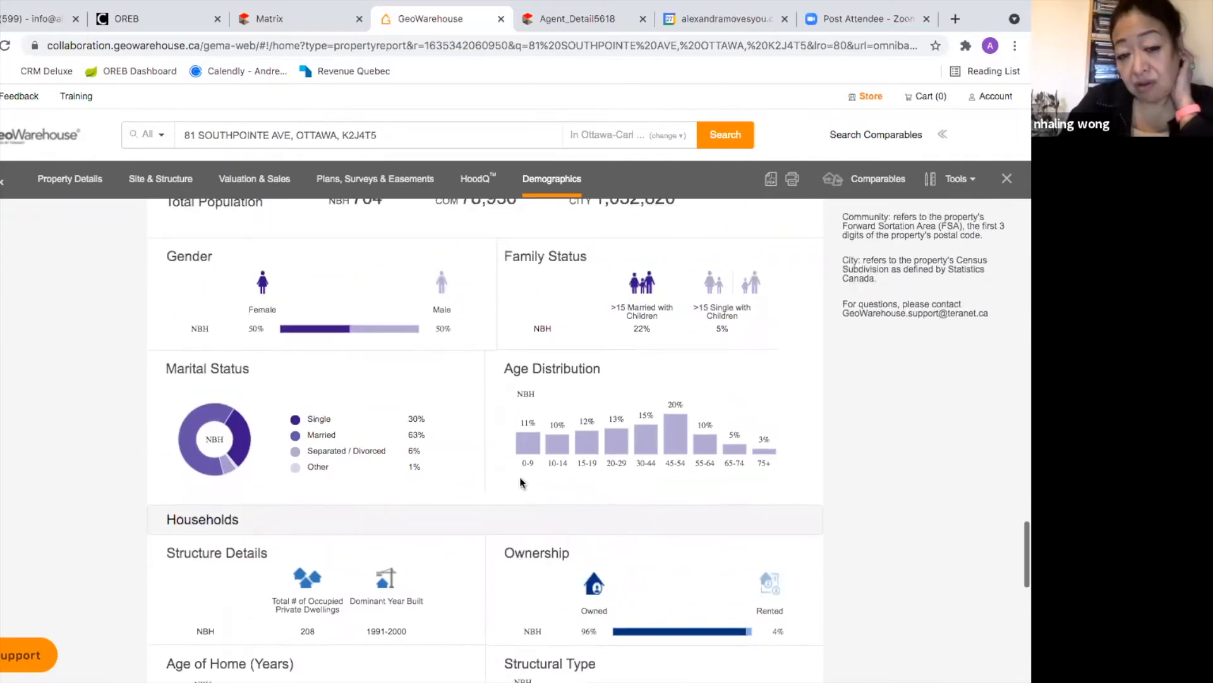
scroll(489, 453, down, 5)
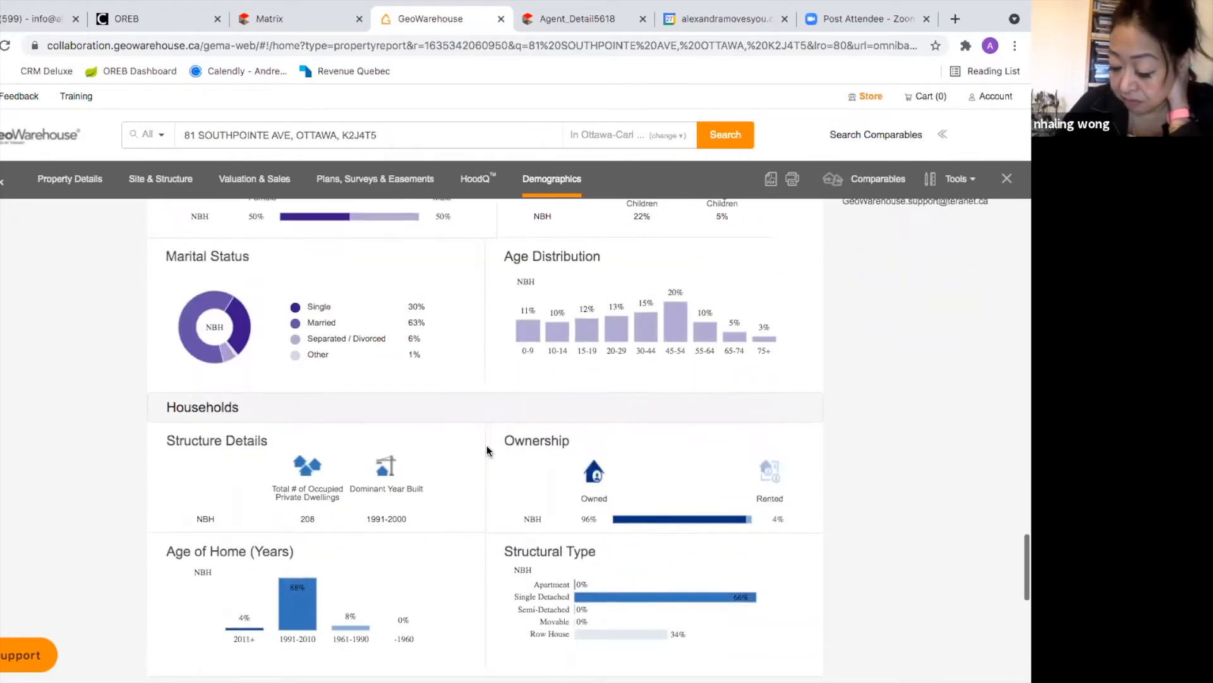
scroll(486, 445, down, 2)
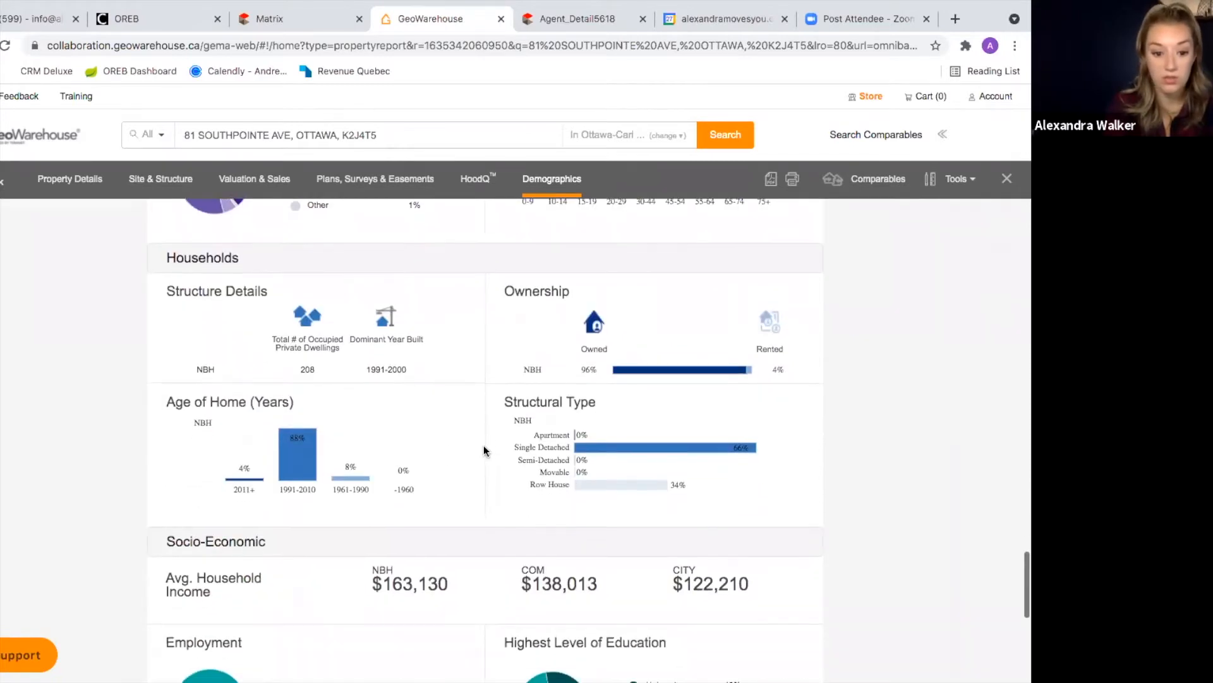
scroll(473, 468, down, 6)
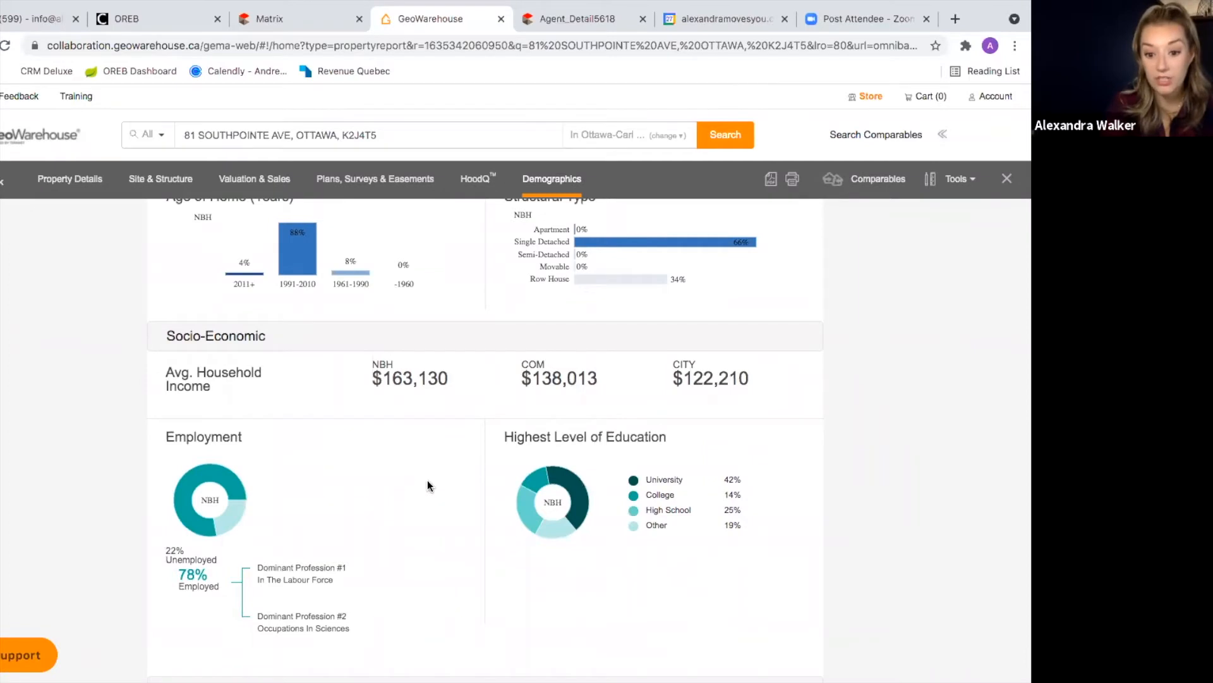
scroll(428, 484, down, 1)
scroll(465, 449, down, 8)
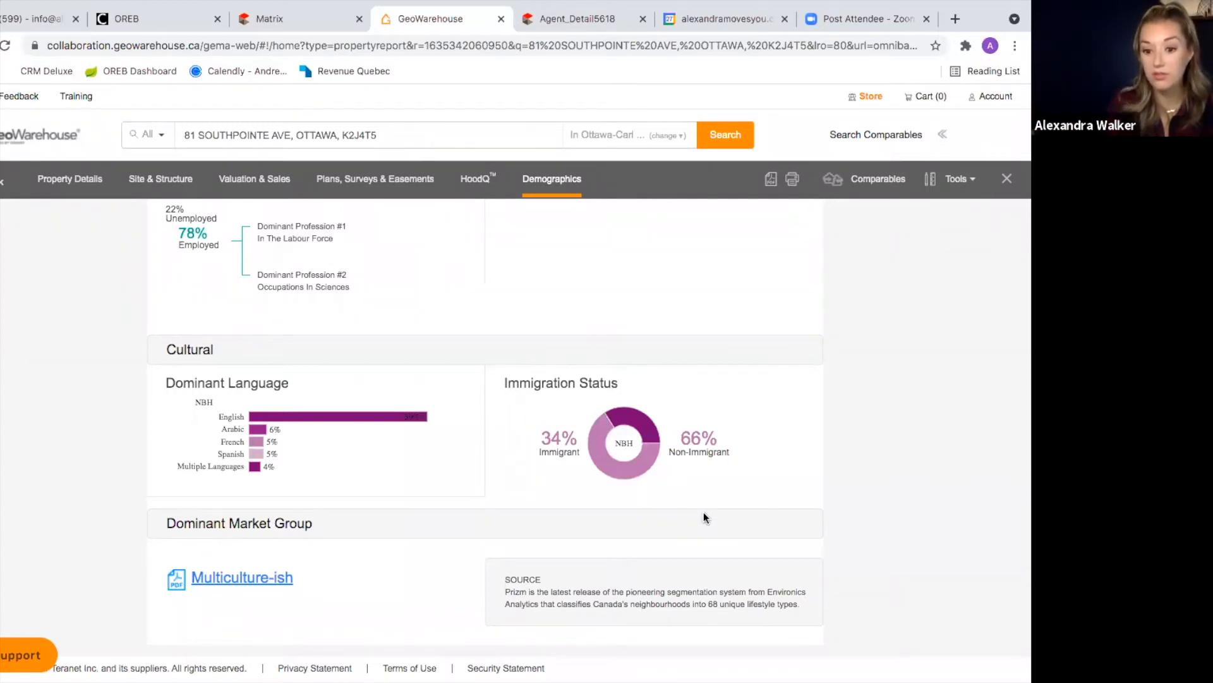
scroll(509, 422, up, 20)
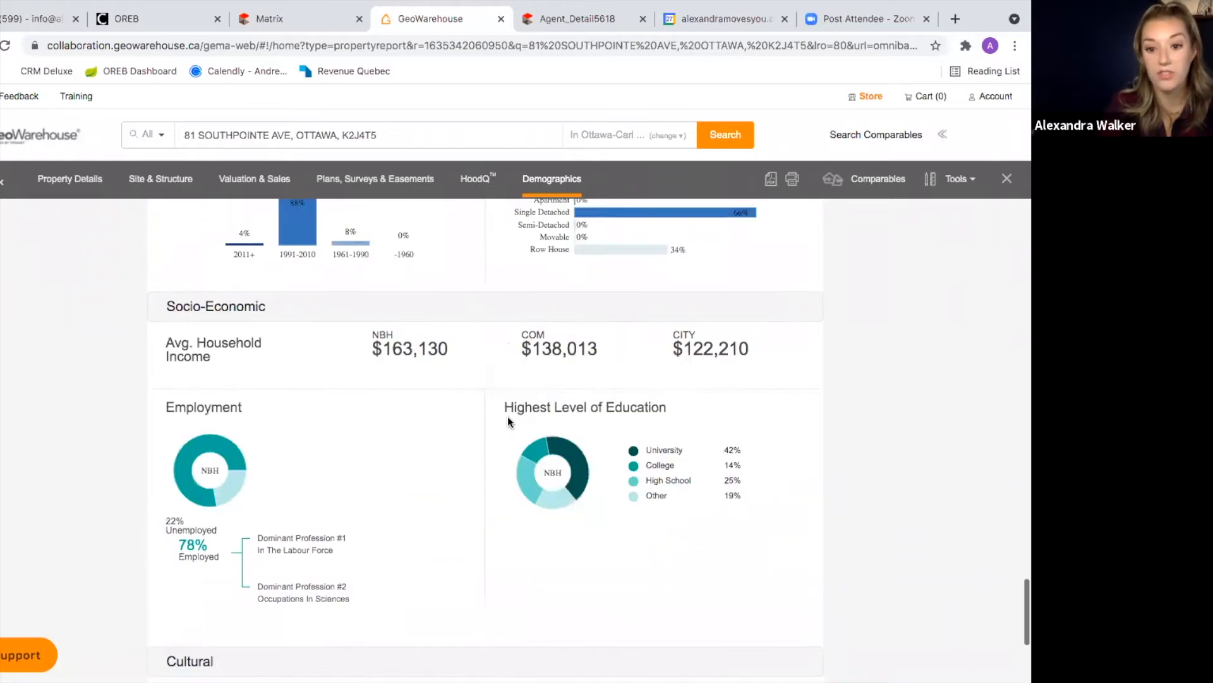
scroll(509, 422, up, 20)
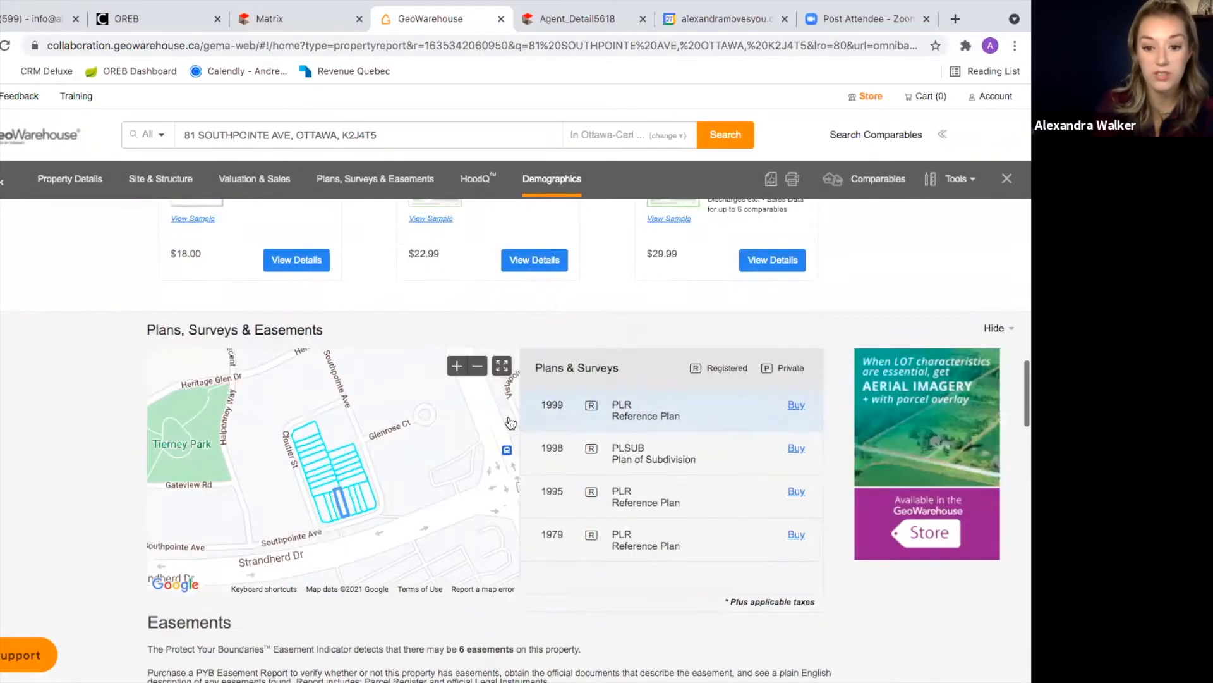
scroll(508, 416, up, 3)
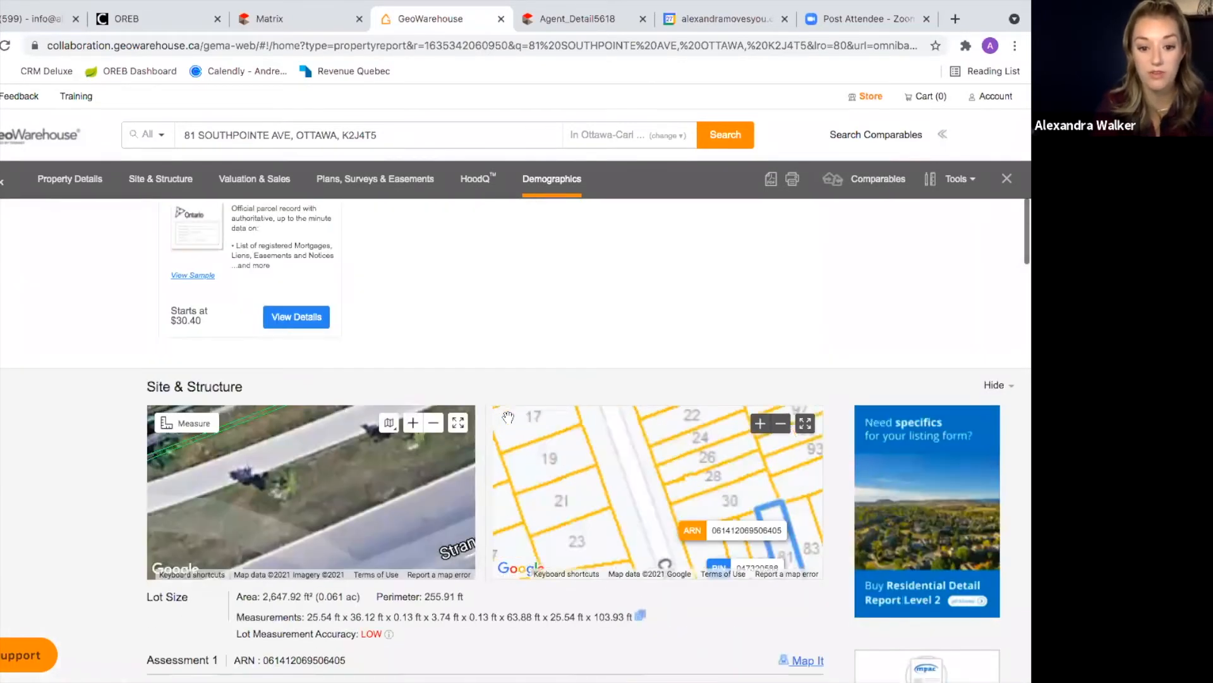
scroll(506, 298, up, 5)
scroll(507, 298, up, 3)
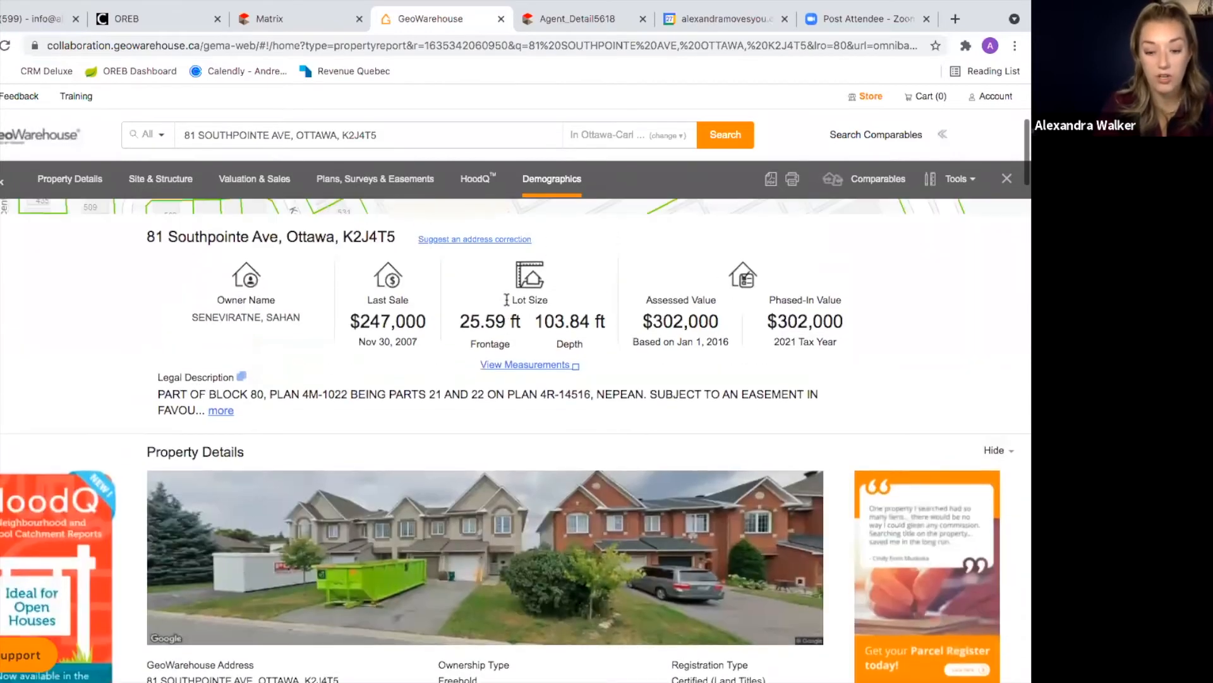
scroll(455, 316, down, 2)
scroll(445, 275, down, 1)
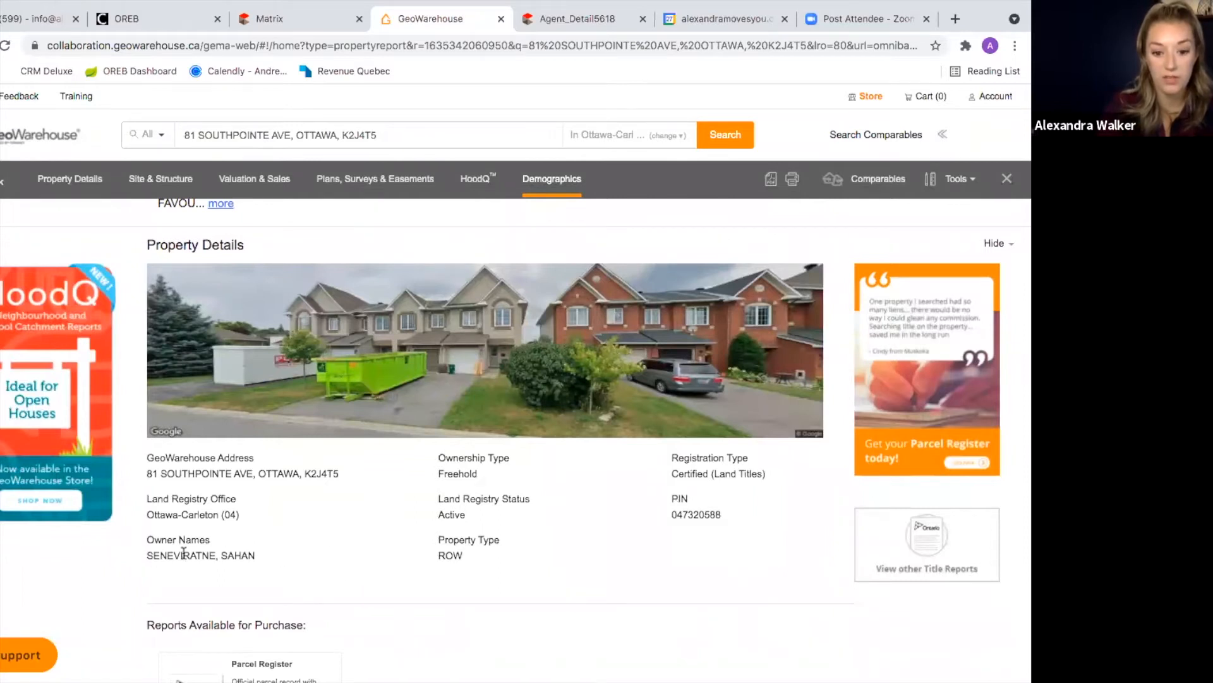
Step: Return to the Matrix tab and choose Search > Residential for a blank criteria form
click(311, 15)
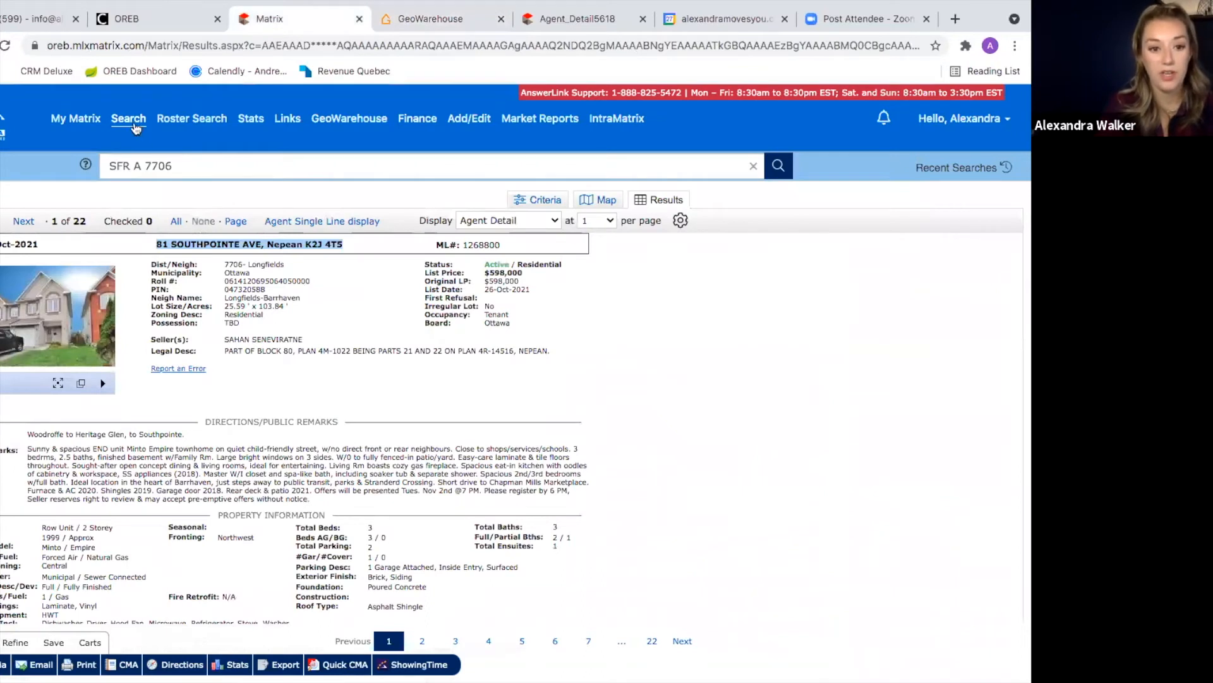
mouse_move(133, 129)
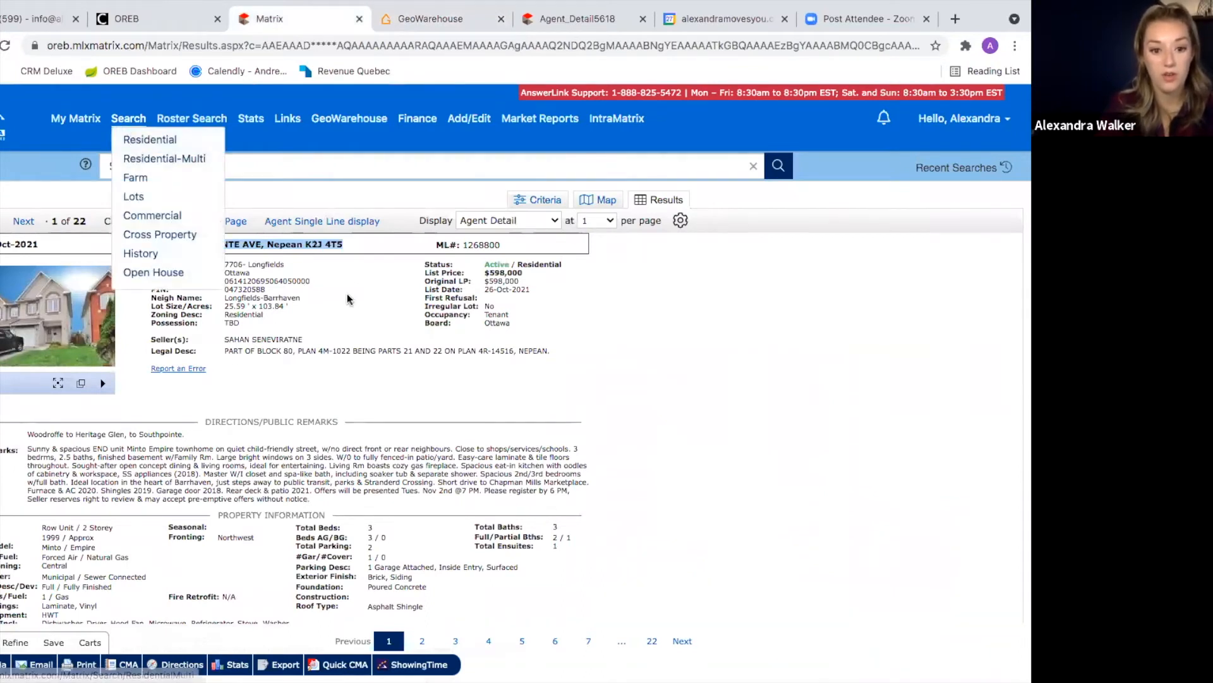
click(232, 264)
scroll(235, 262, up, 5)
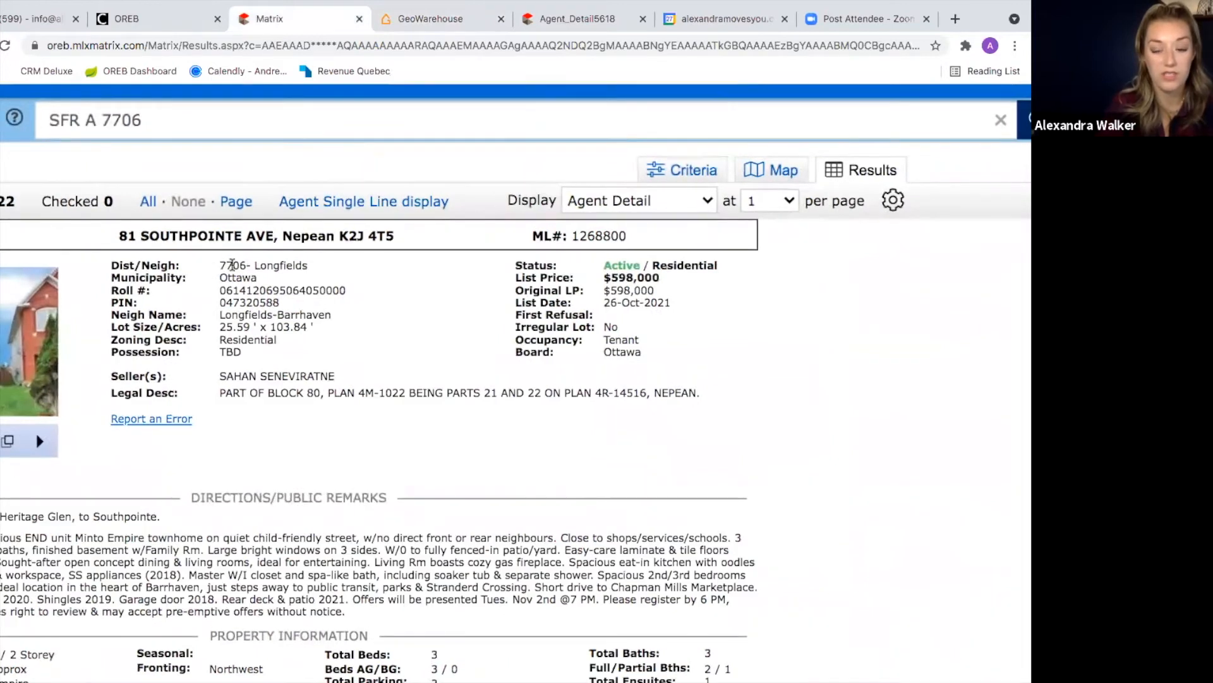
scroll(233, 275, up, 1)
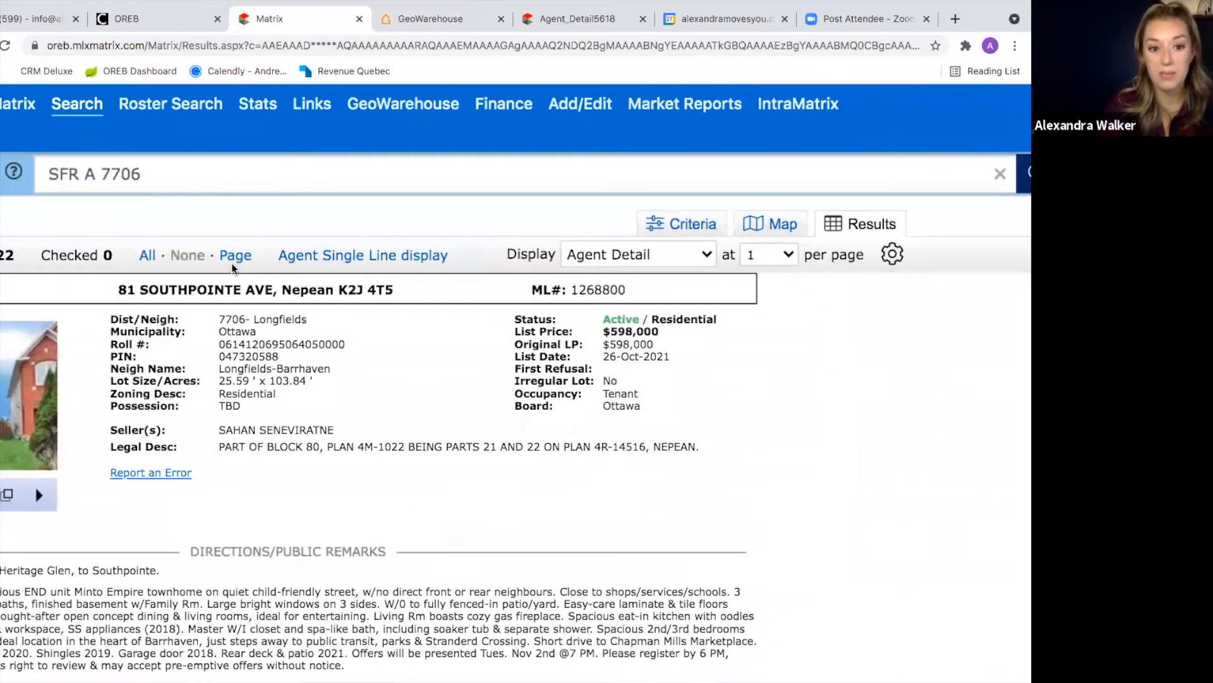
scroll(233, 268, down, 1)
mouse_move(677, 661)
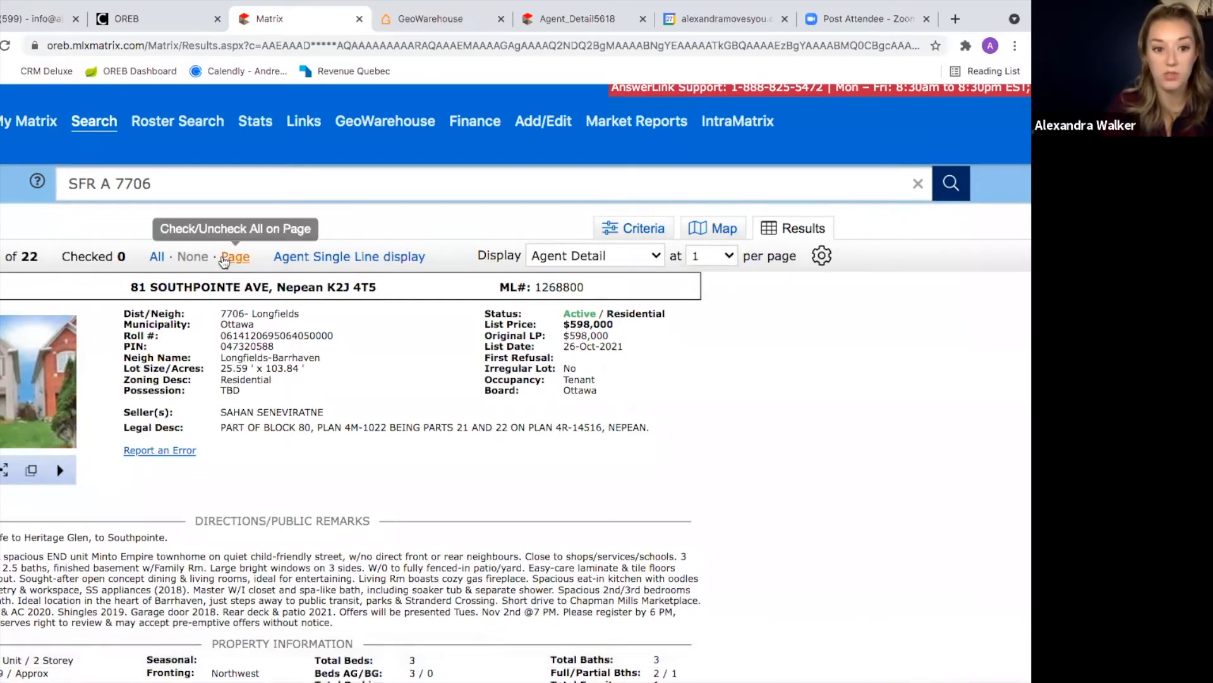
mouse_move(87, 129)
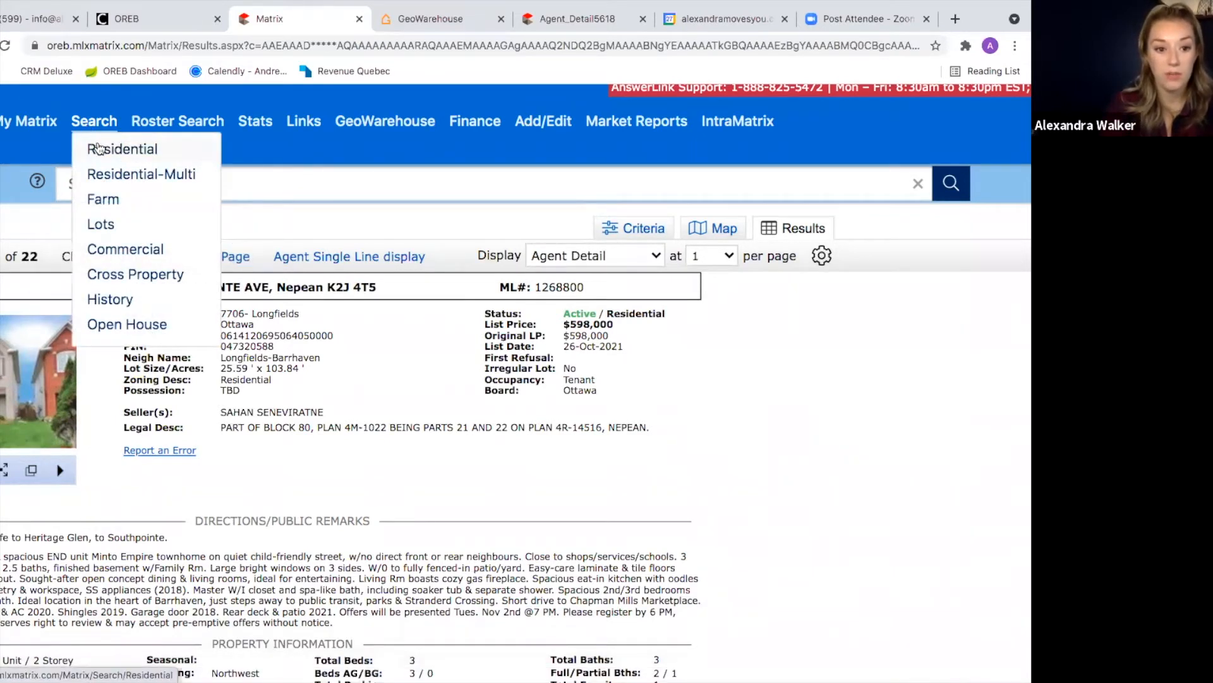
click(100, 151)
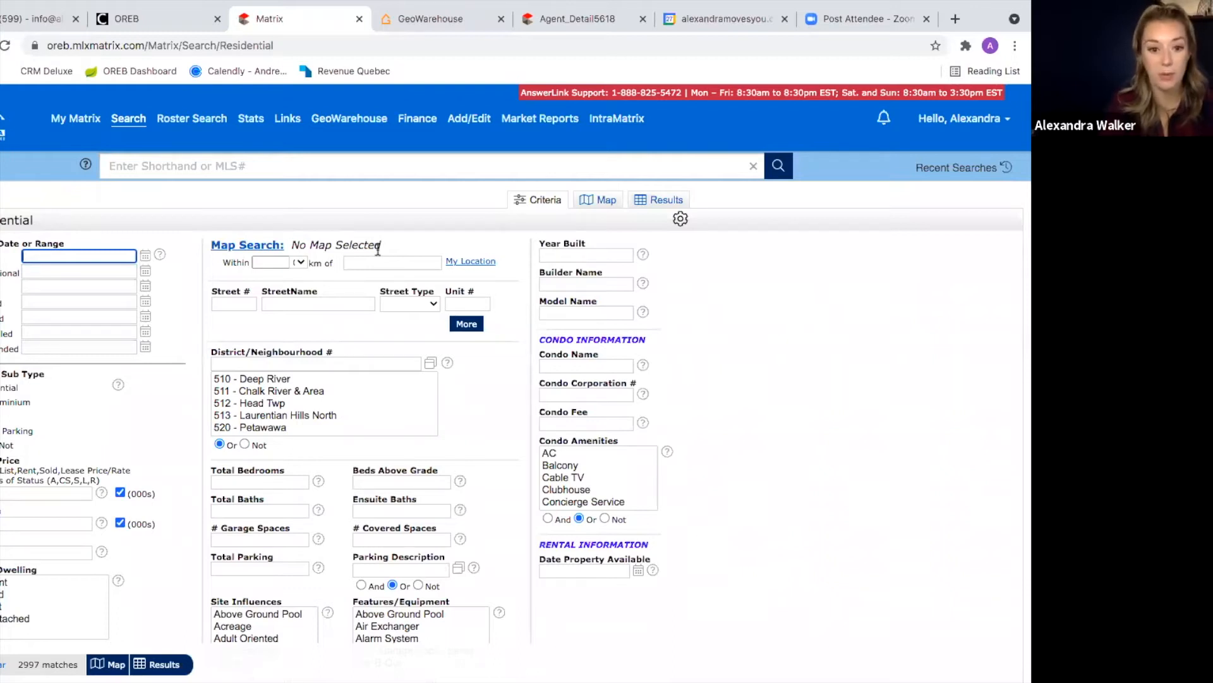
Step: Include the third listing status (5000+ matches) and select its date range box
click(2, 284)
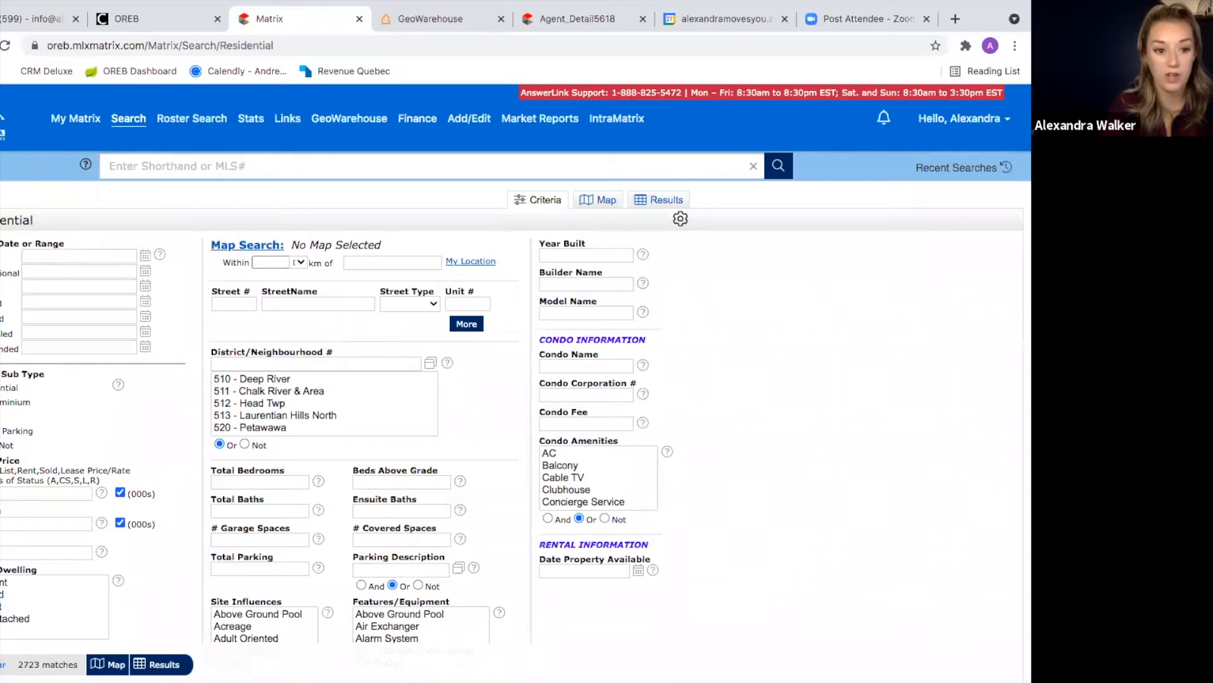
double_click(6, 286)
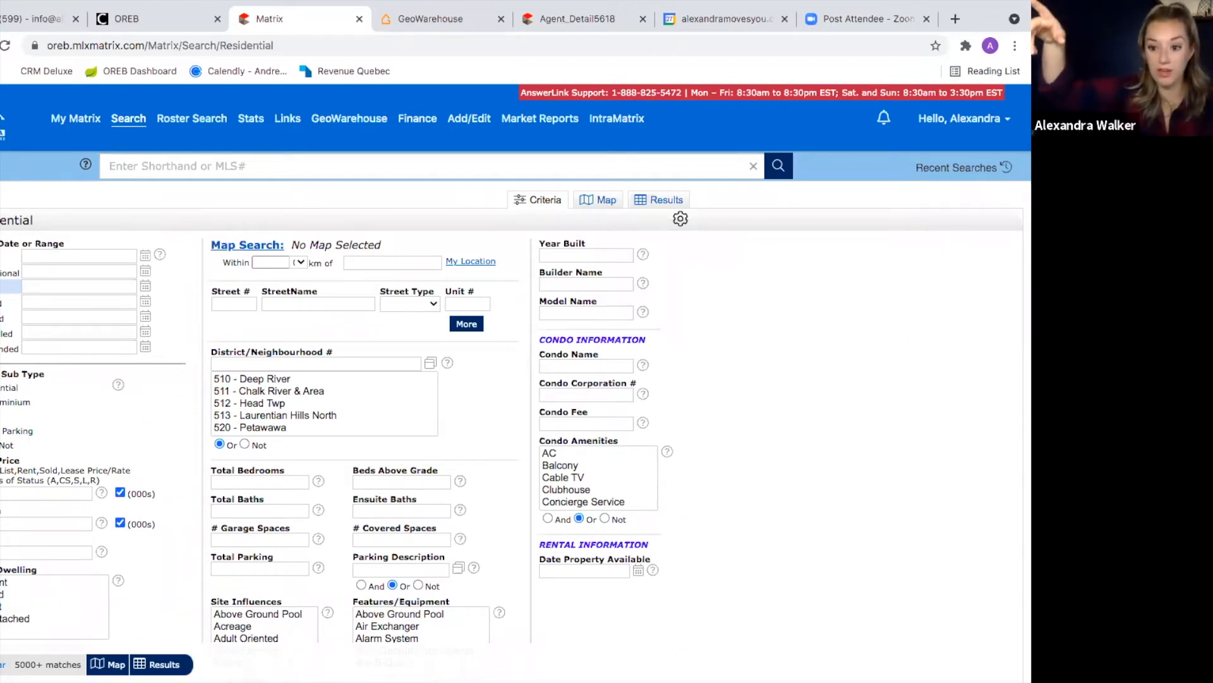
click(39, 287)
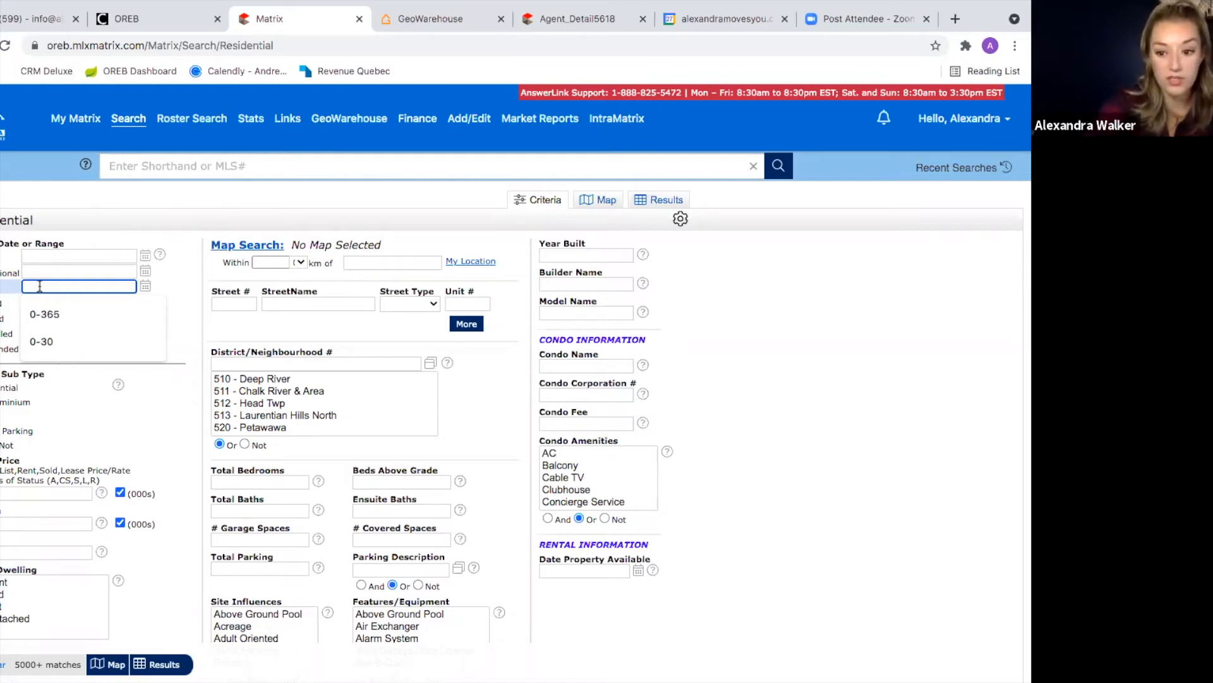
Step: Set the status date range to 0-30 days and select property sub types
text(0-30)
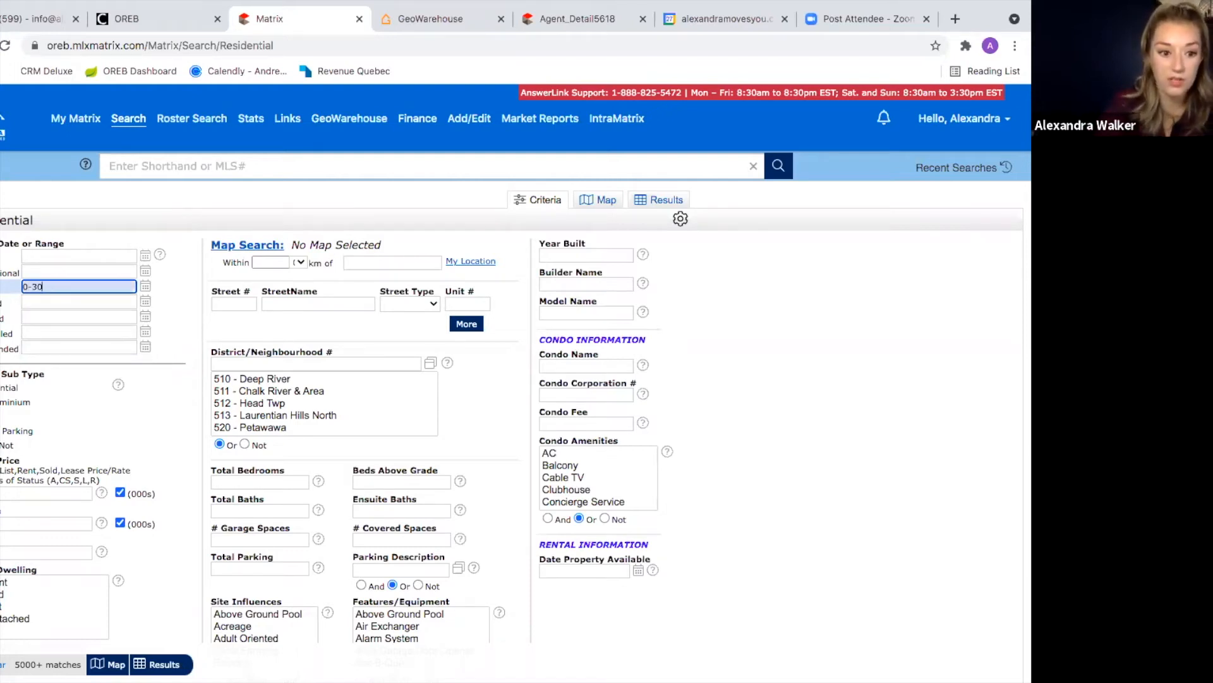
click(1, 387)
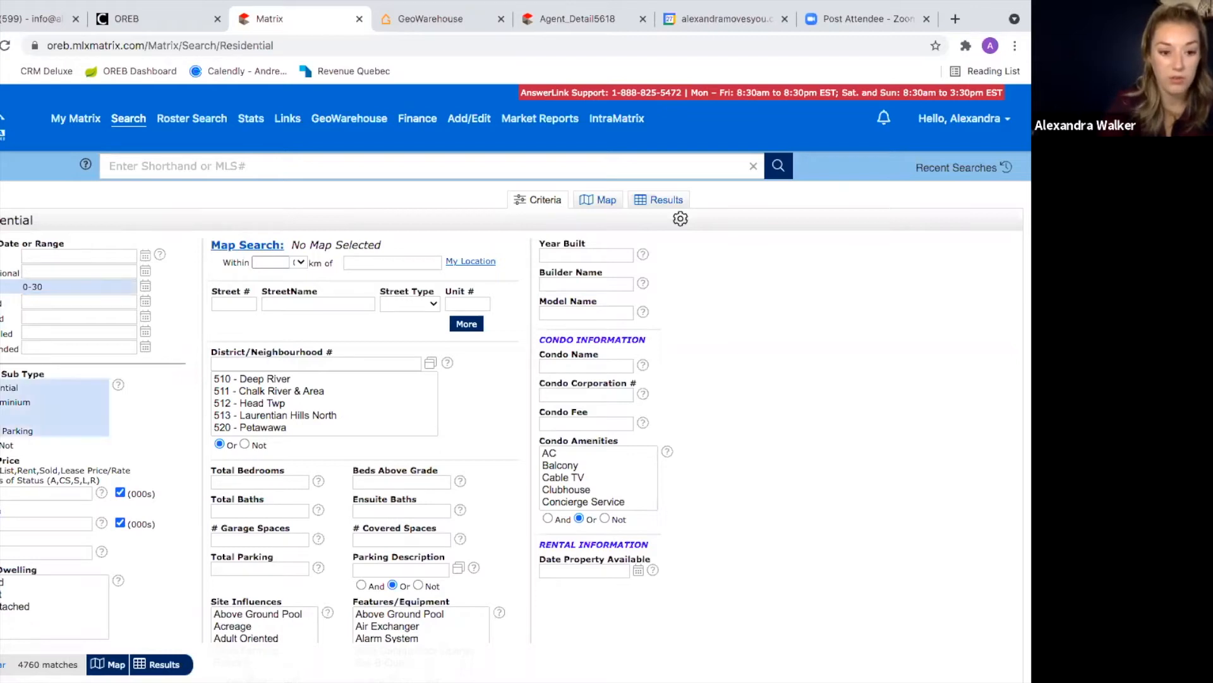
click(580, 19)
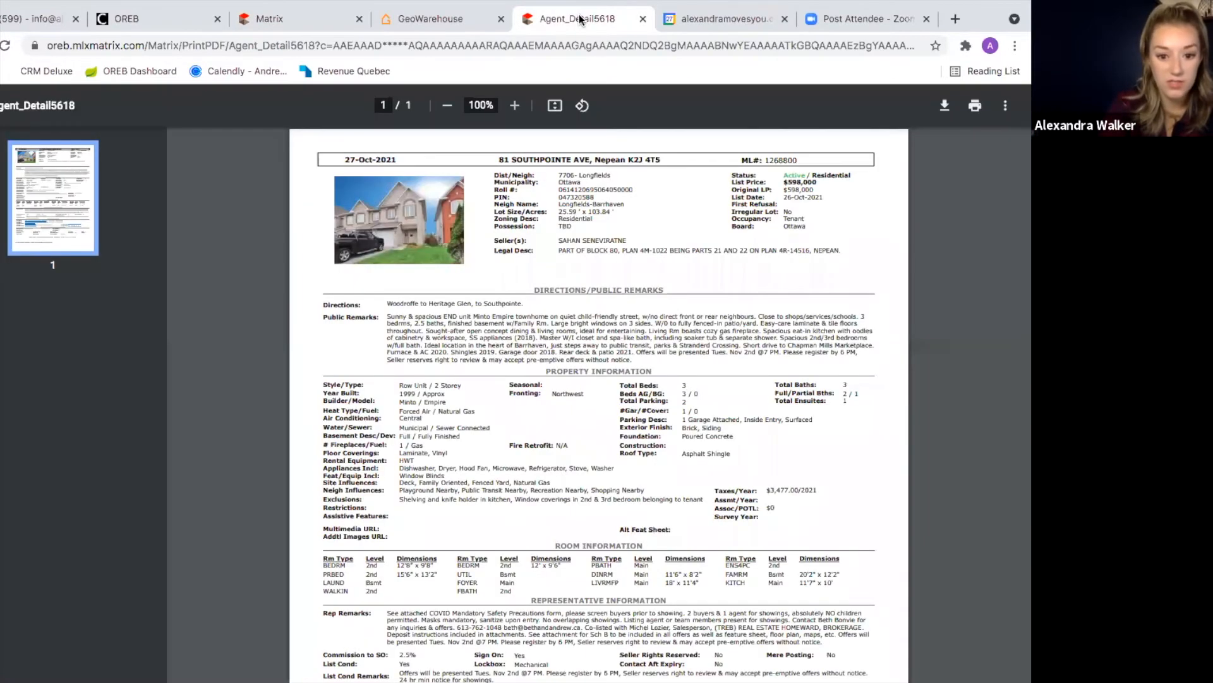
click(313, 21)
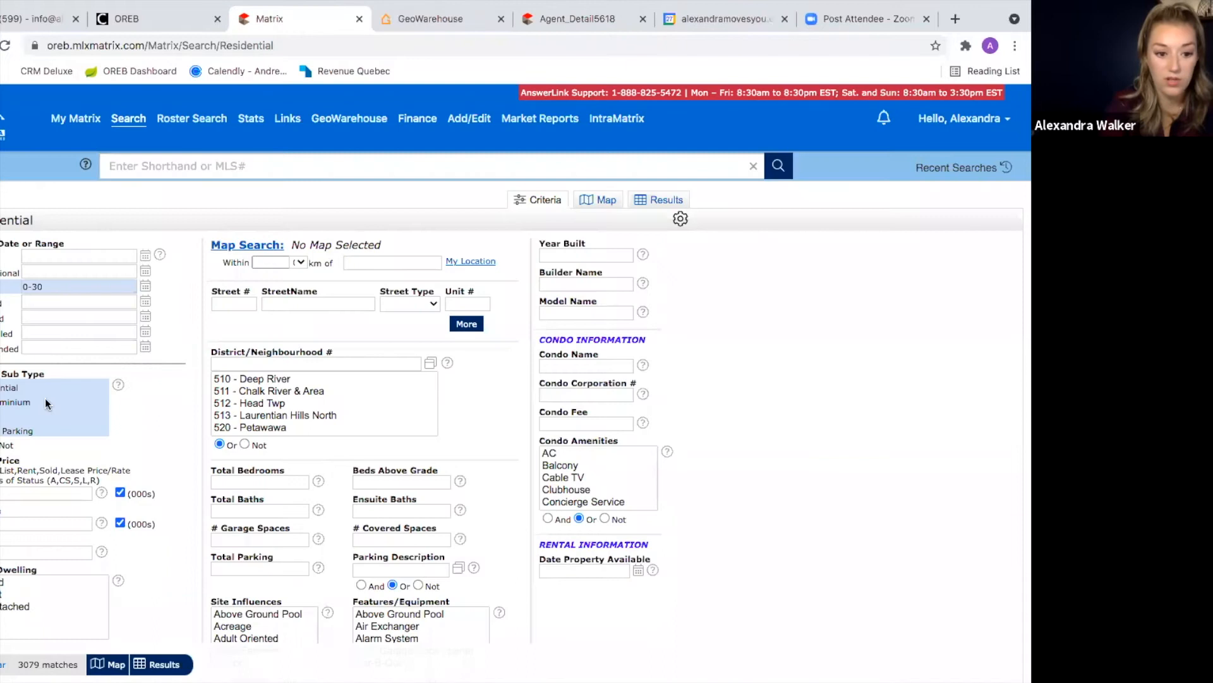
scroll(516, 365, down, 1)
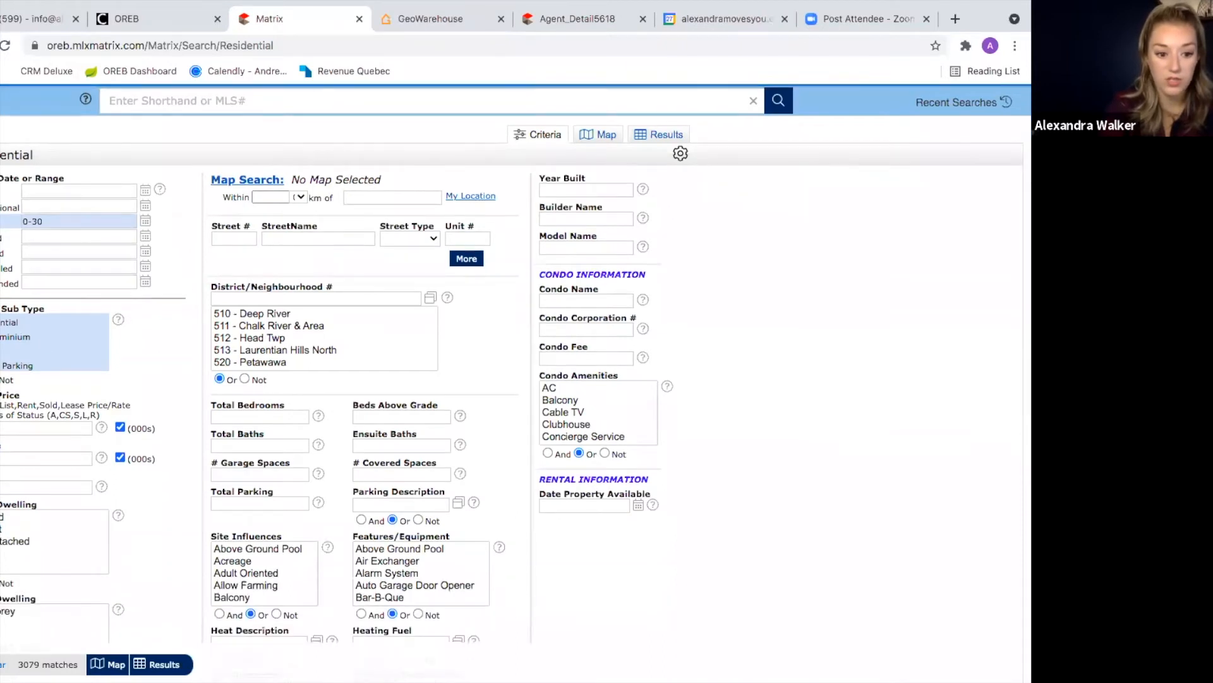
Step: Choose a dwelling type and dwelling style for 428 matches, then open the district/neighbourhood picker
click(12, 529)
scroll(516, 363, down, 1)
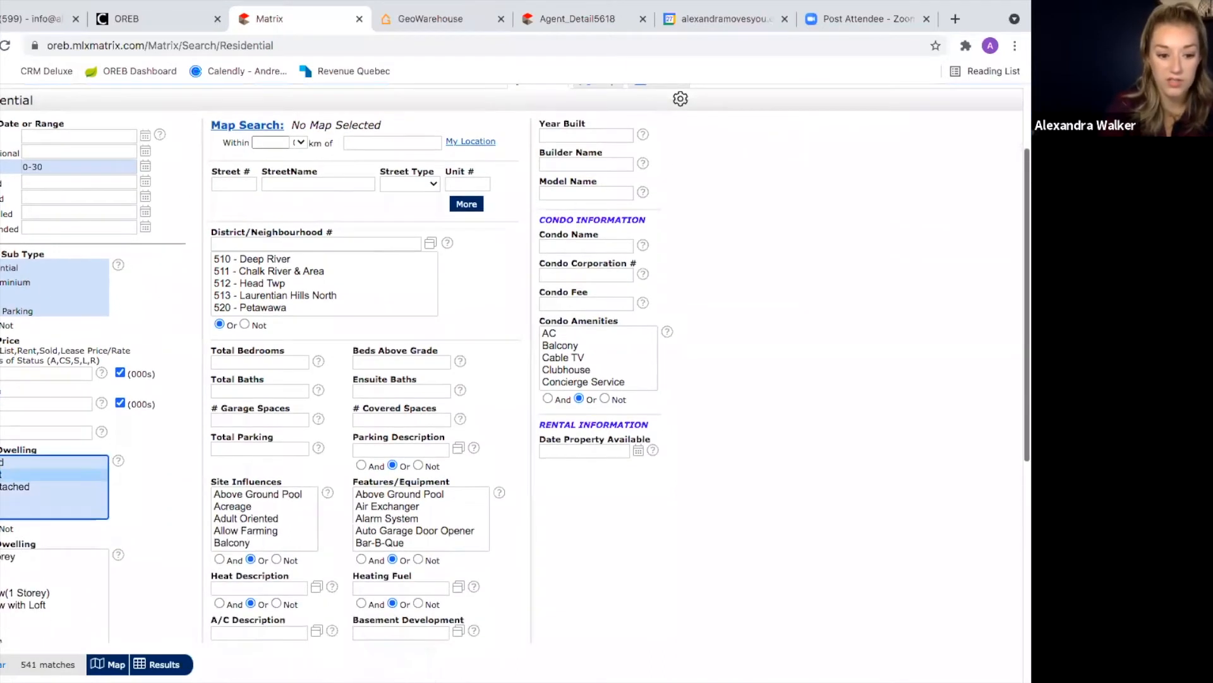
click(25, 568)
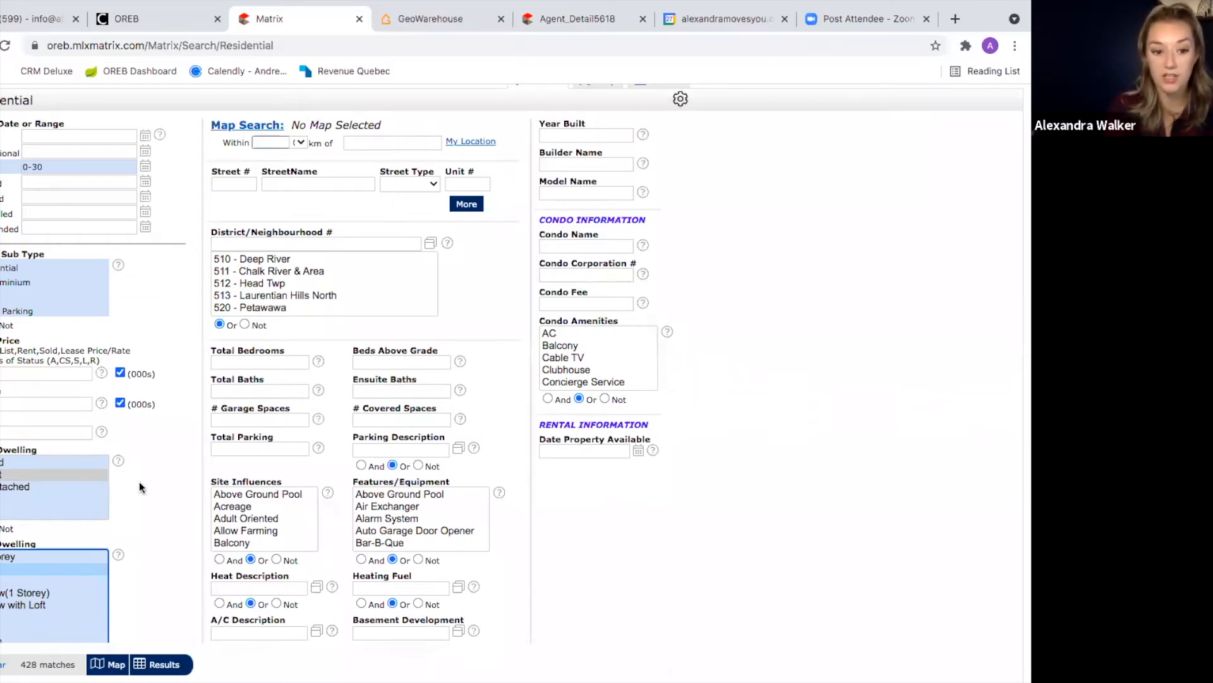
scroll(209, 388, up, 1)
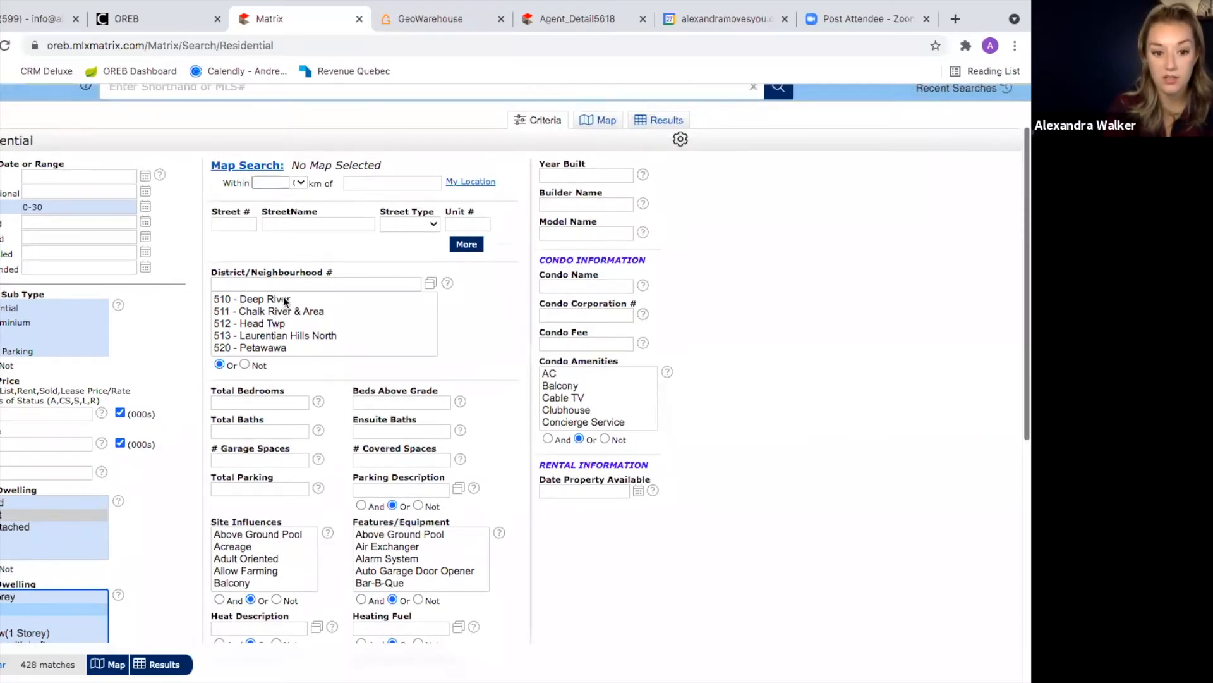
click(559, 19)
click(302, 19)
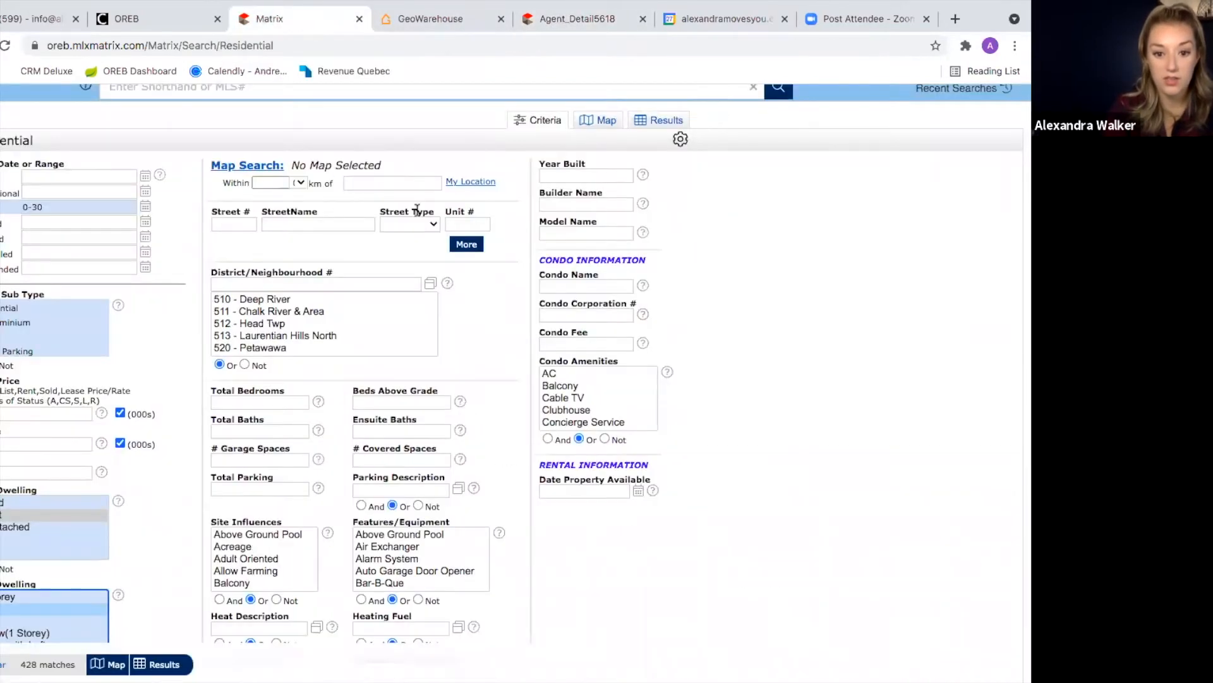
click(426, 280)
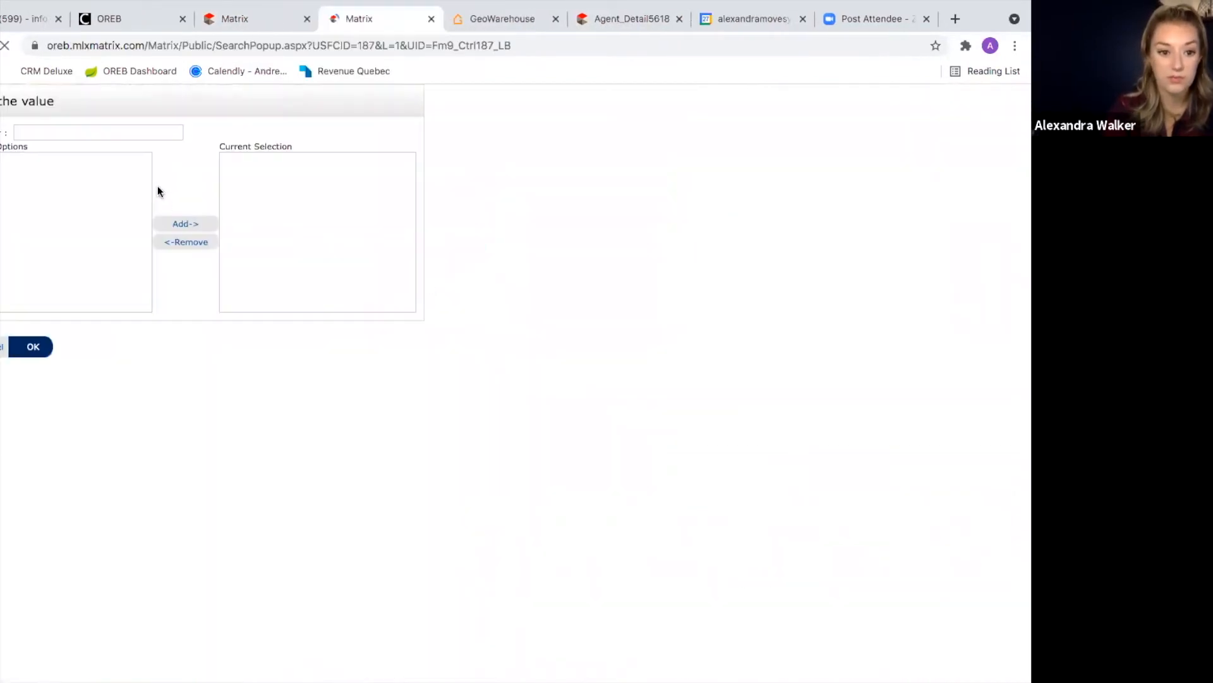
Step: Filter the neighbourhood picker for 7706 and add 7706 - Longfields to the District field
click(84, 132)
text(7706)
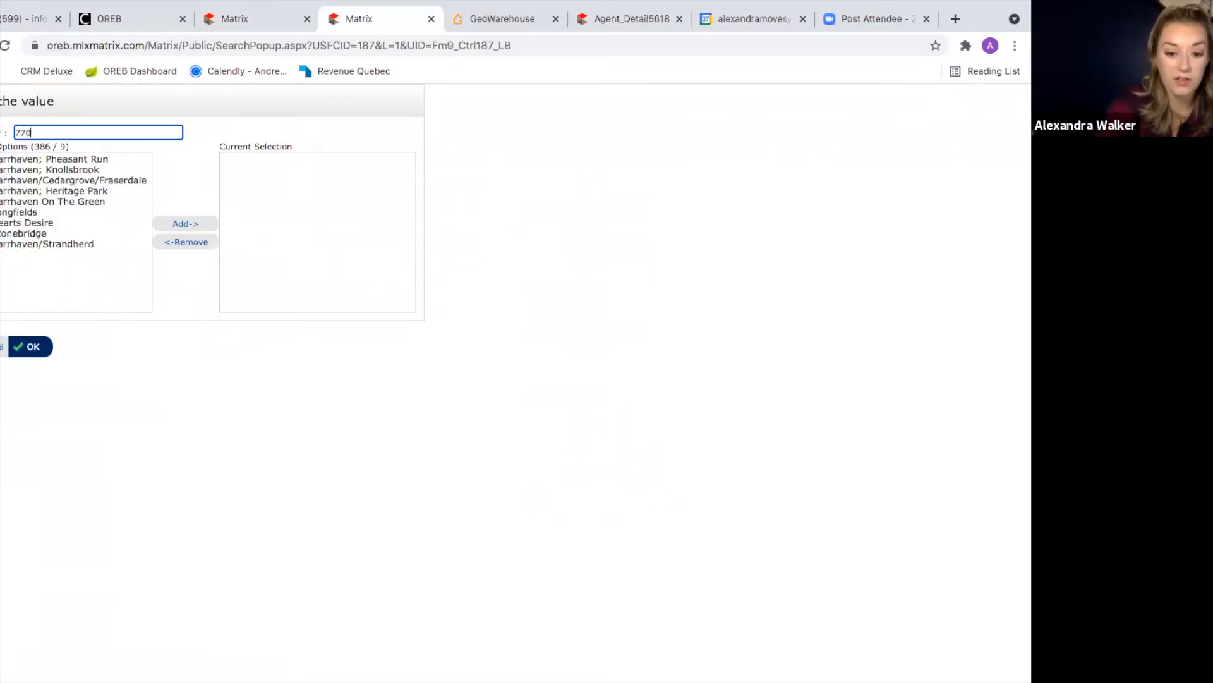
click(45, 159)
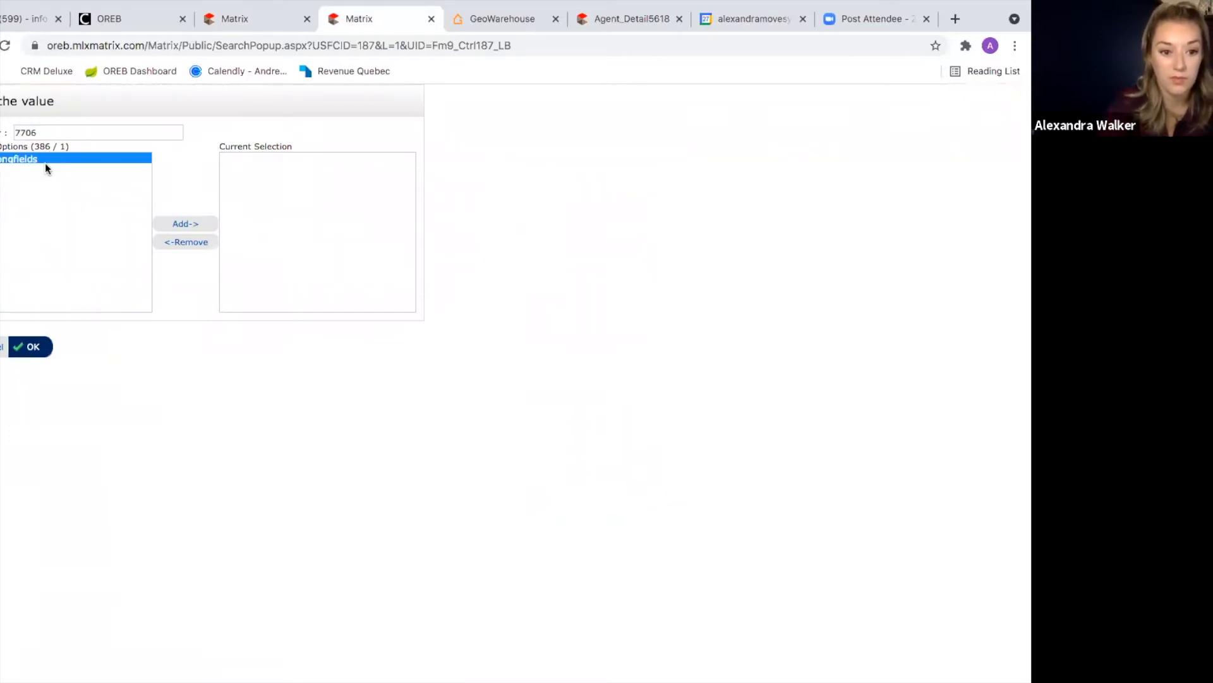
click(187, 225)
click(29, 346)
Step: Correct the district code to 7706 and re-check the picker, keeping only 7706 selected
click(257, 287)
key(BackSpace)
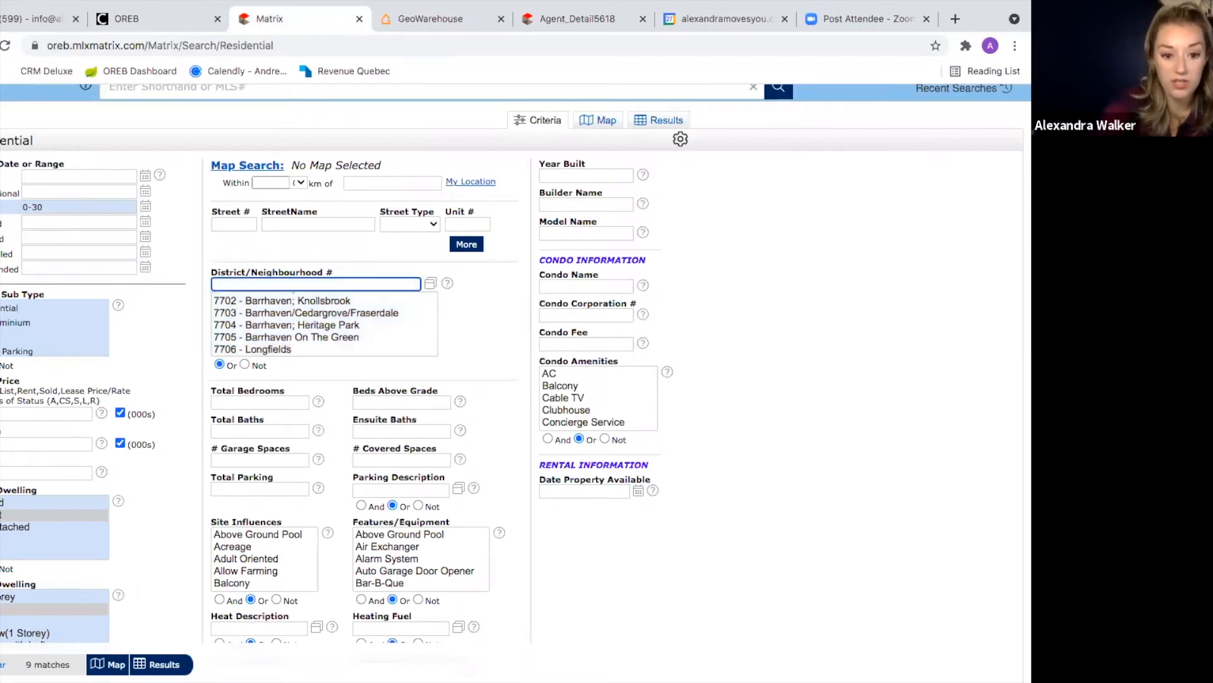
text(6)
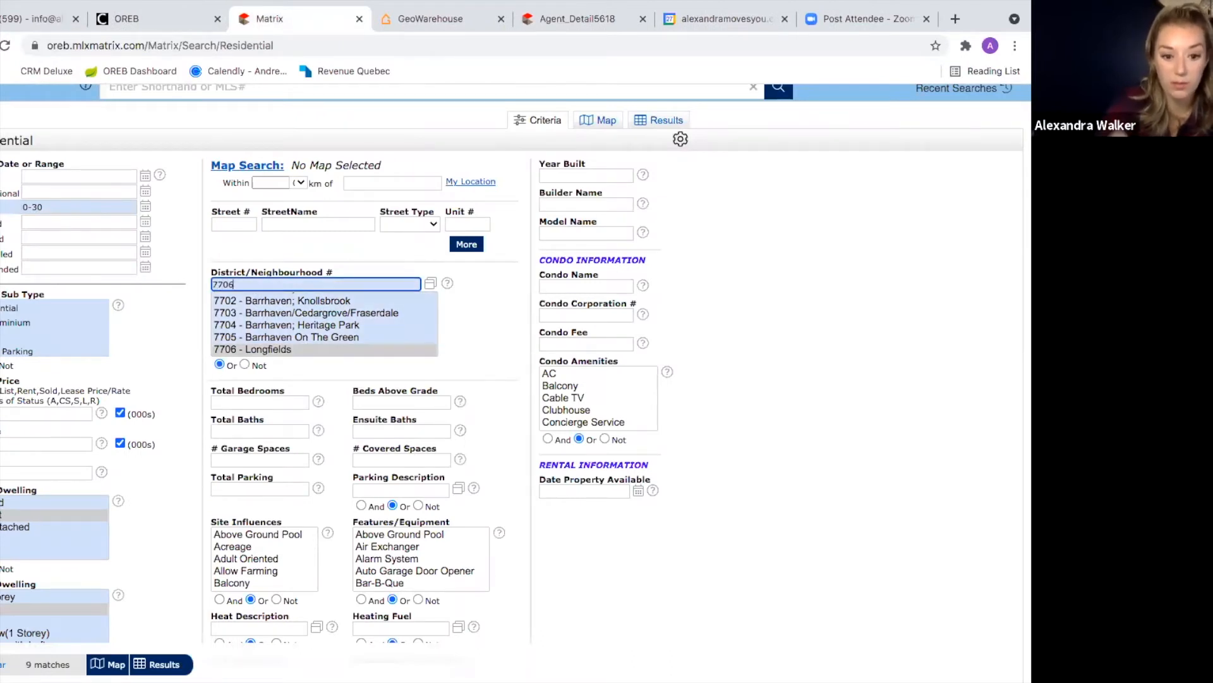
click(292, 349)
click(431, 283)
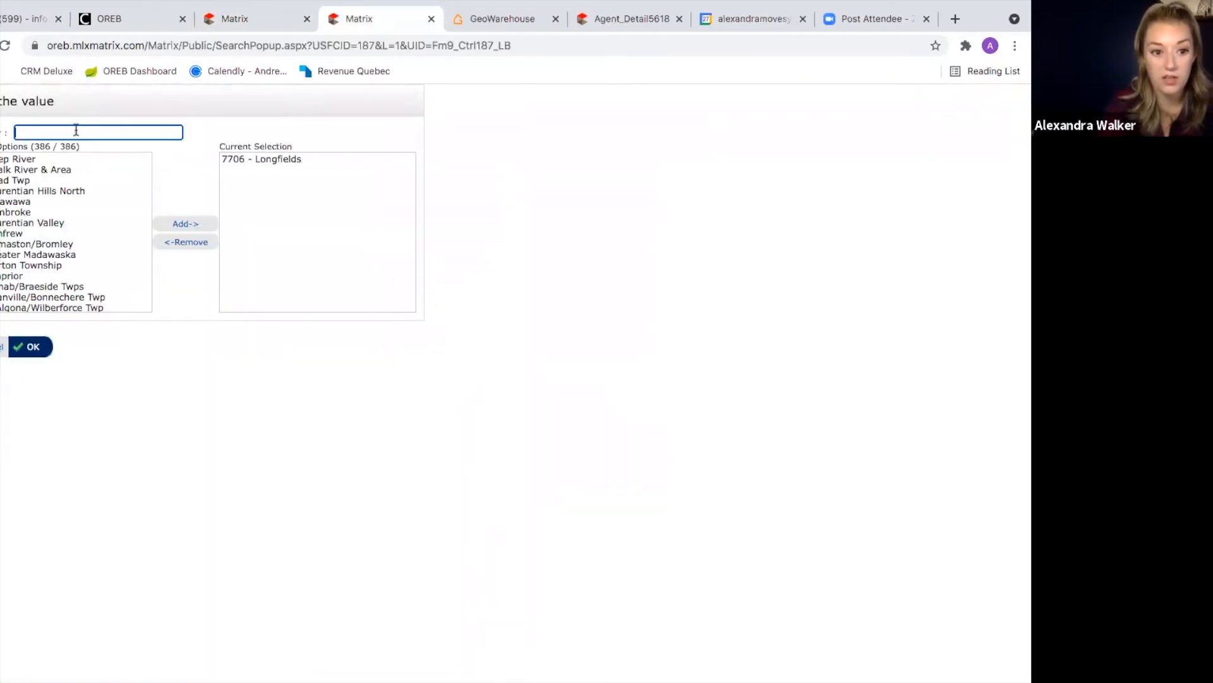
text(barr)
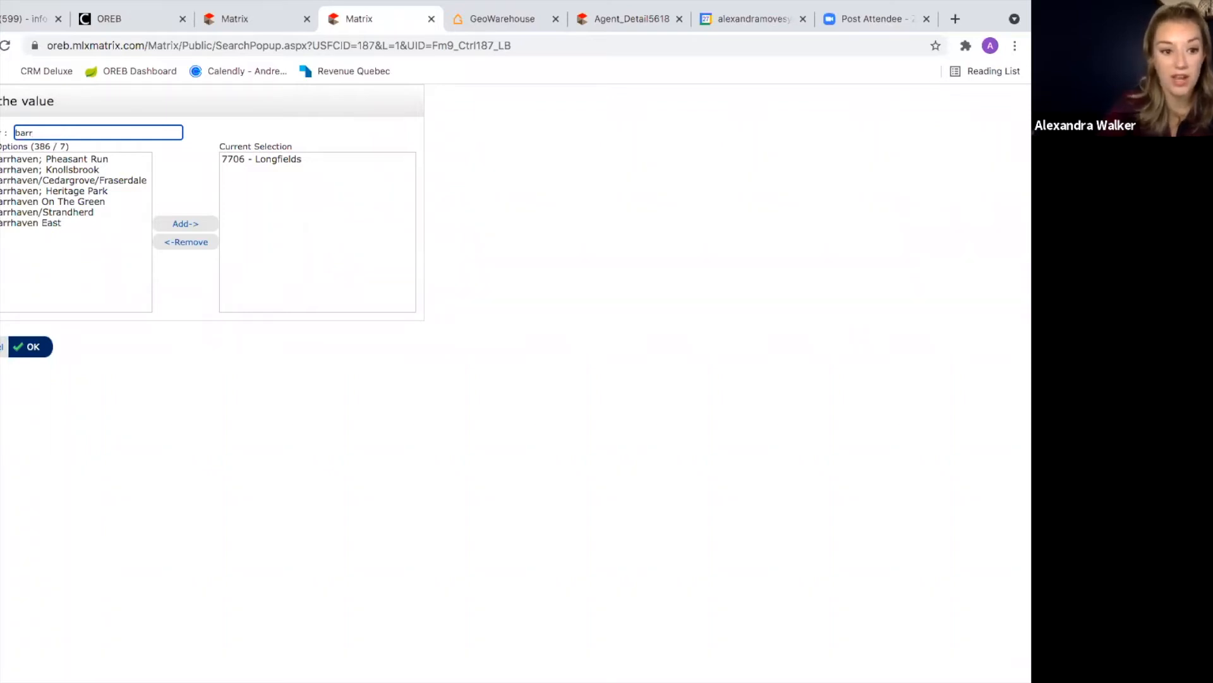
key(BackSpace)
key(BackSpace)
key(BackSpace)
key(BackSpace)
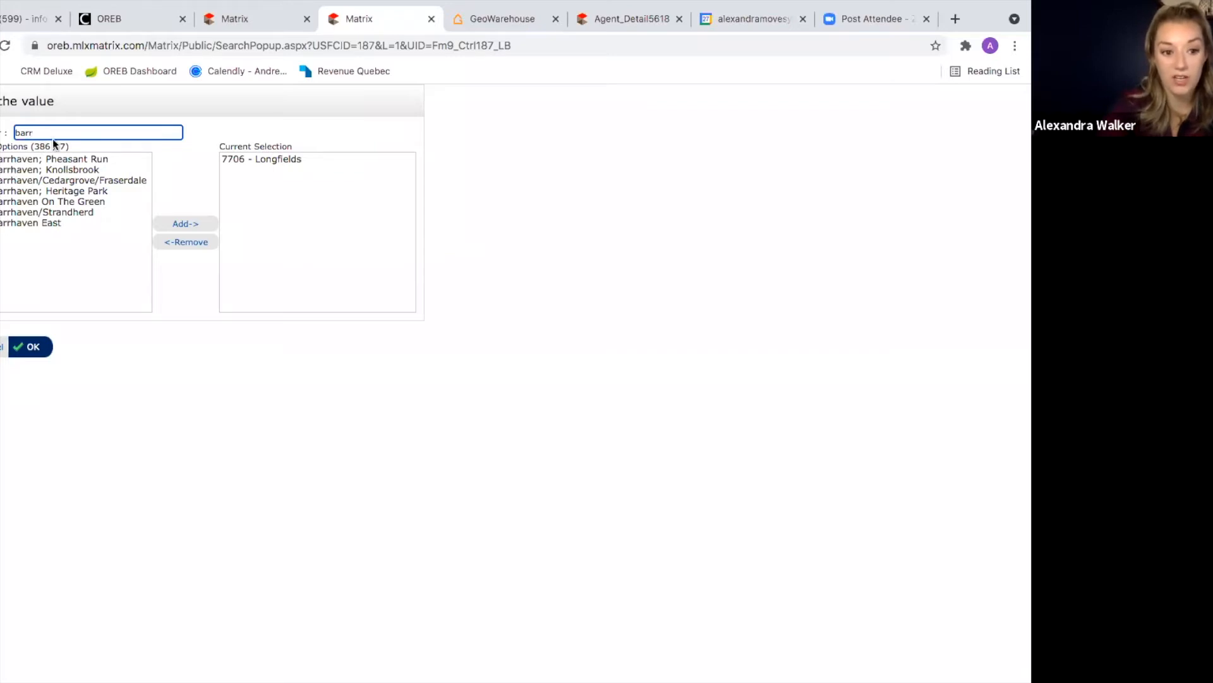
text(77)
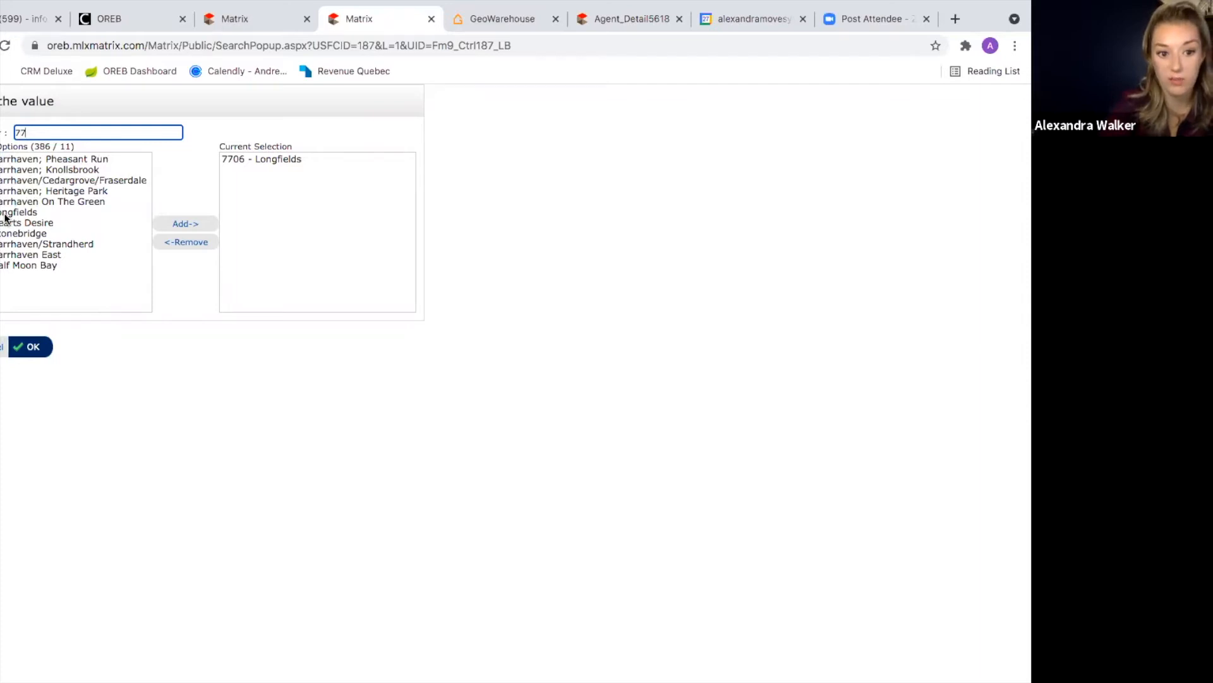
click(29, 347)
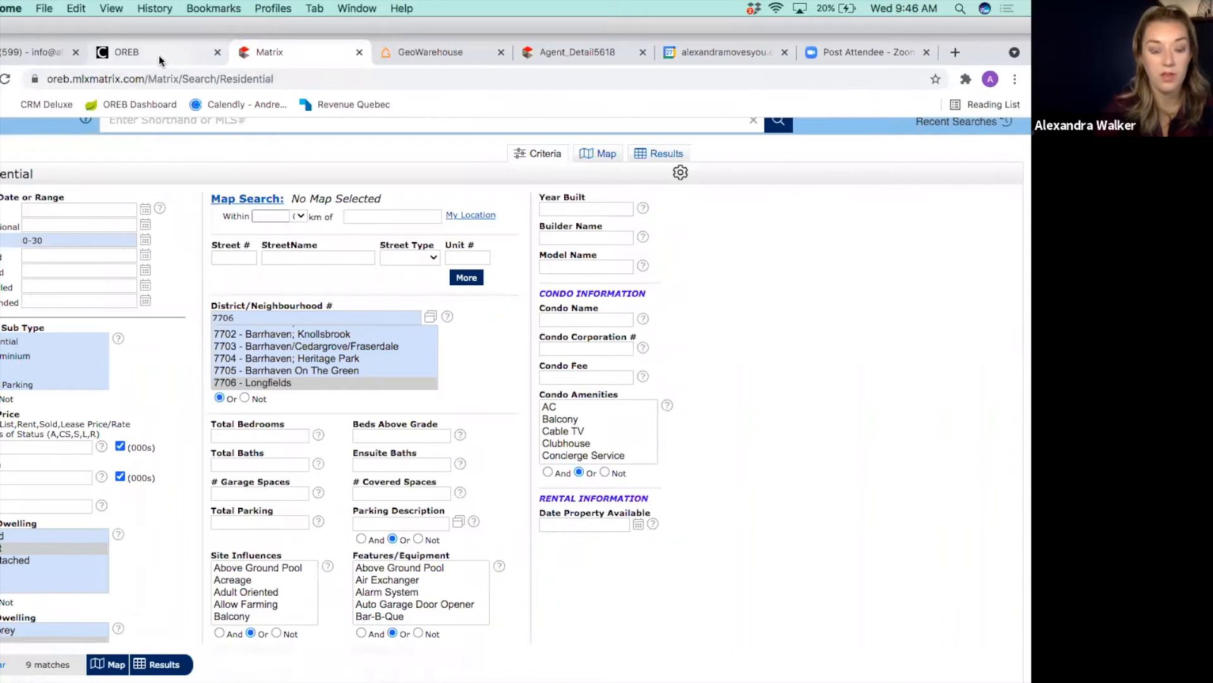
Step: On the OREB Dashboard, scroll to Resources and launch the District Neighbourhood Locator
click(128, 53)
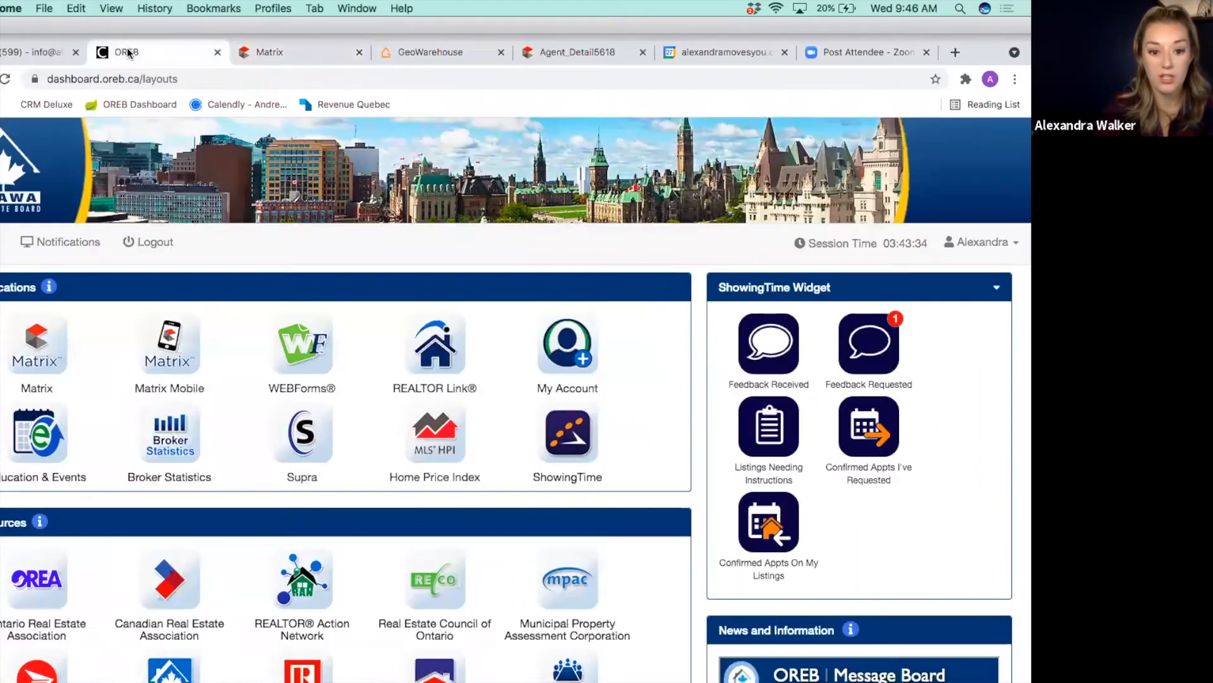
scroll(222, 654, down, 3)
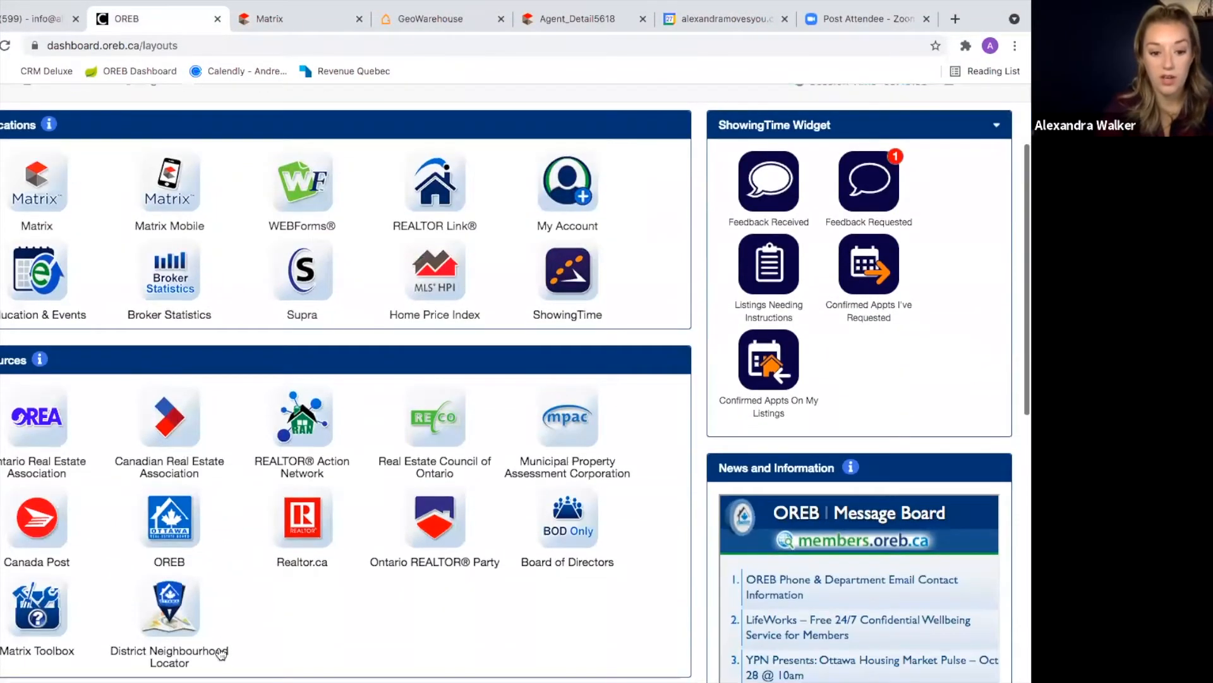
scroll(219, 465, down, 3)
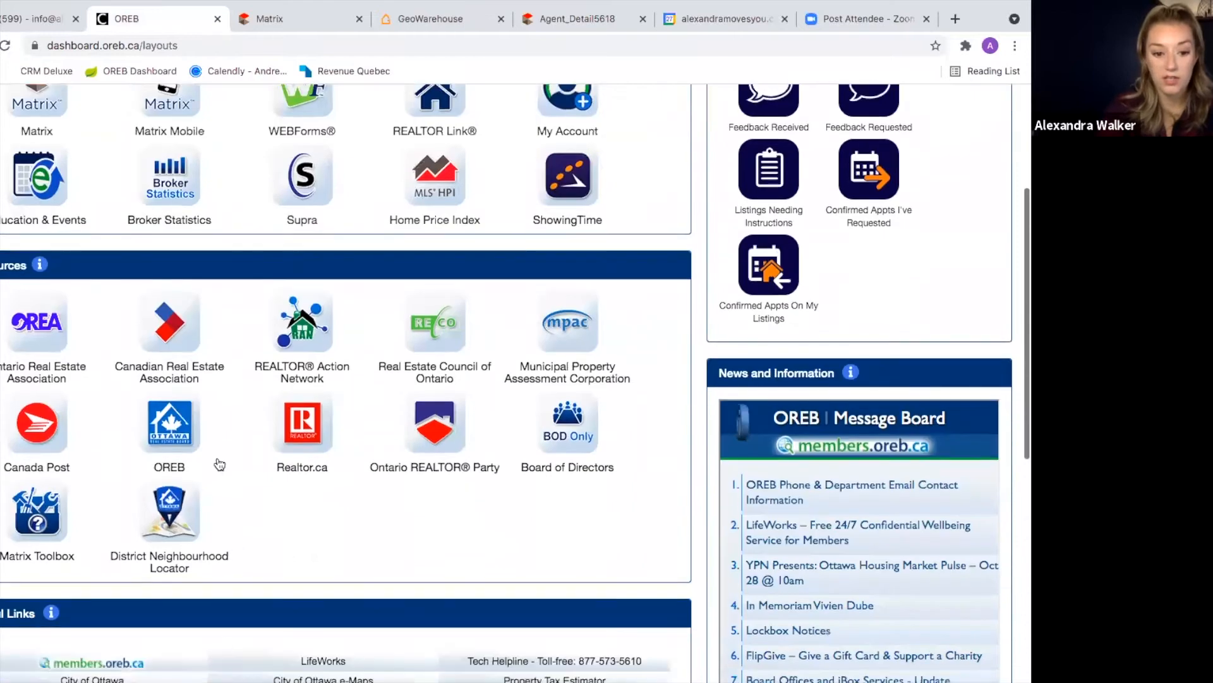
click(168, 515)
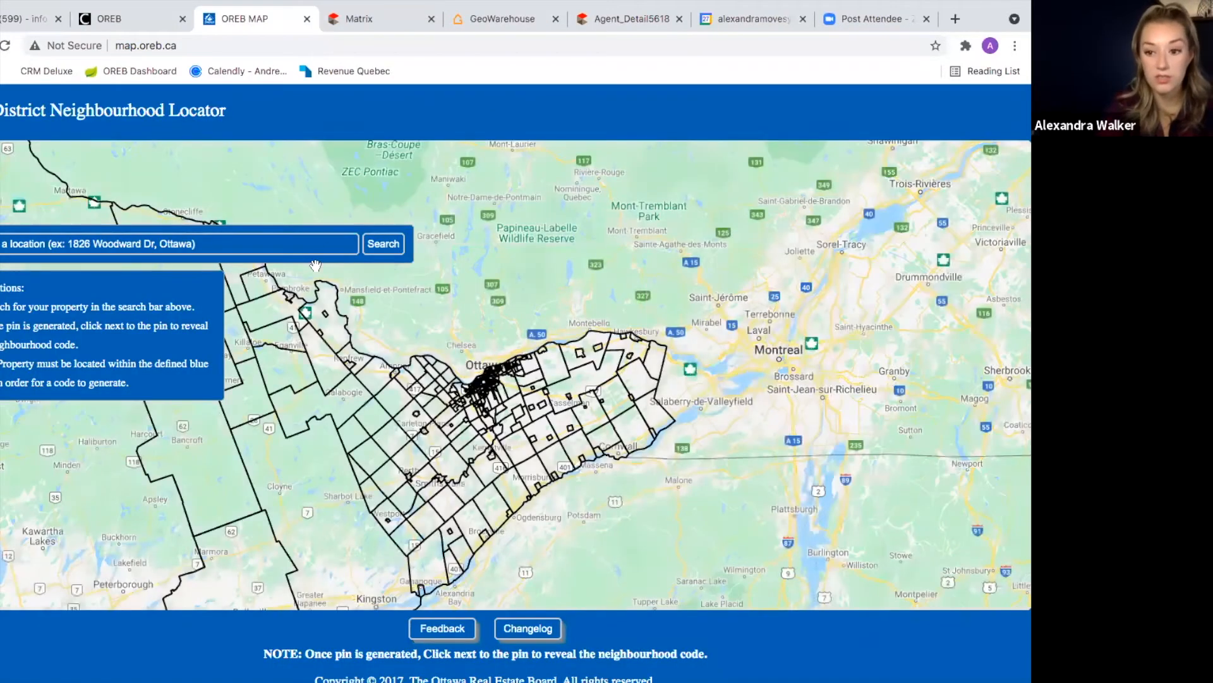
click(379, 19)
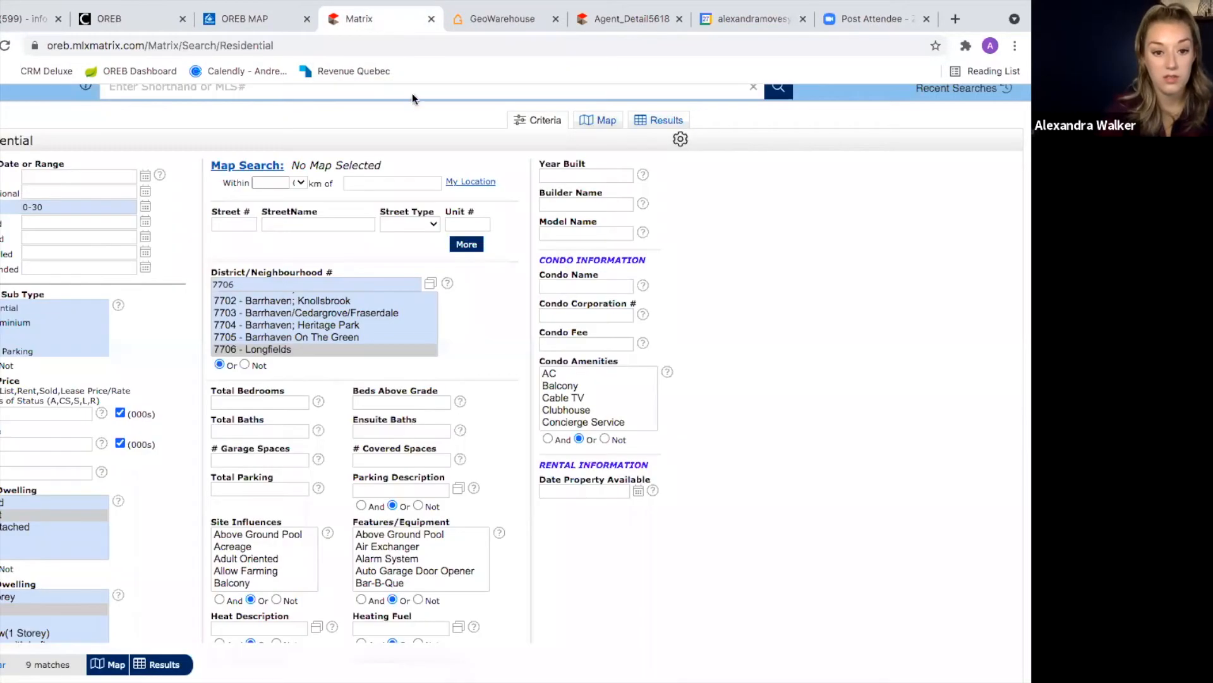
click(618, 27)
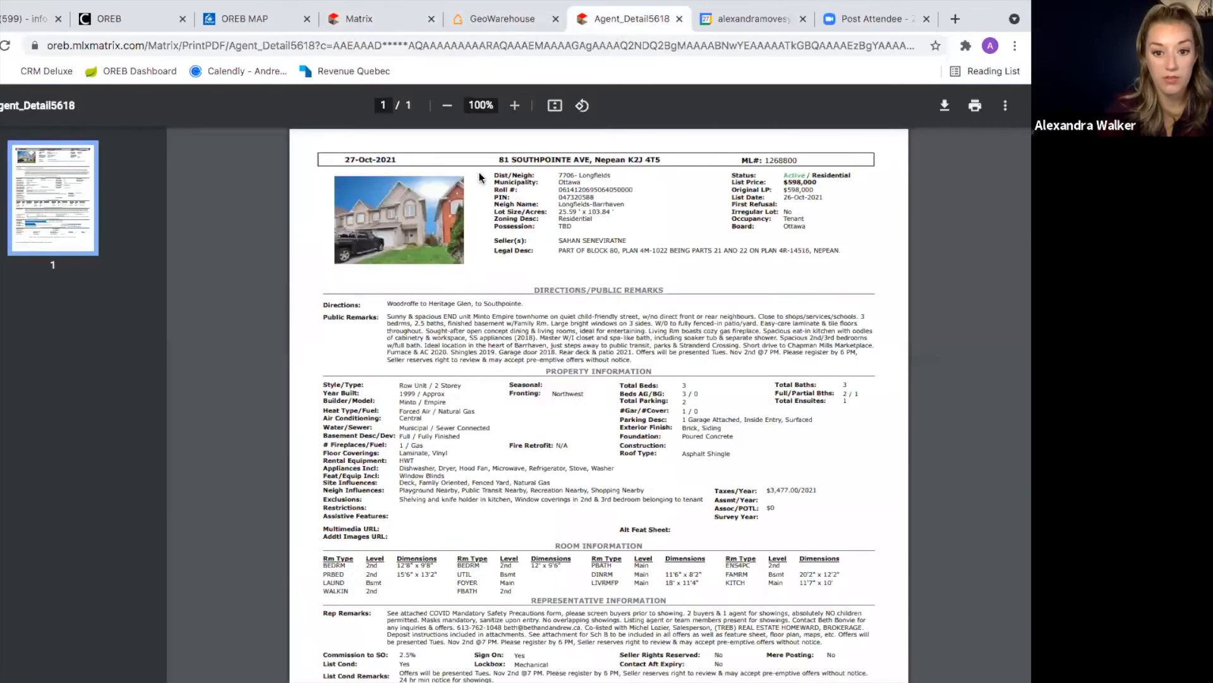
click(262, 20)
click(158, 247)
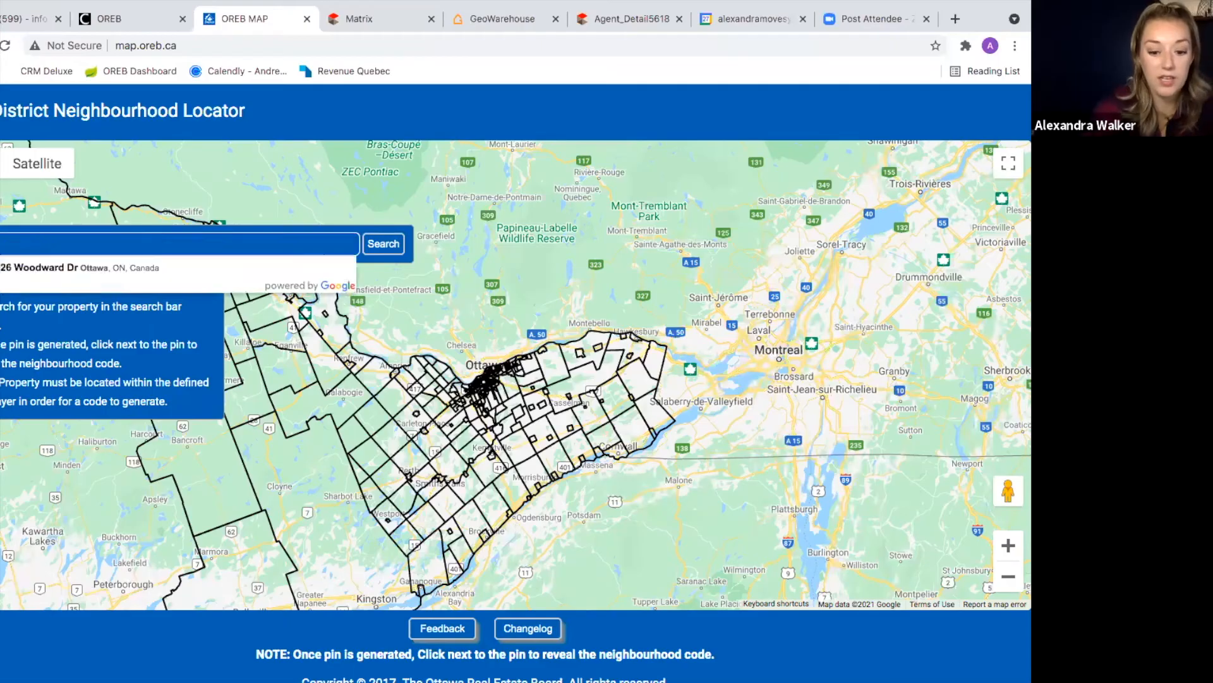
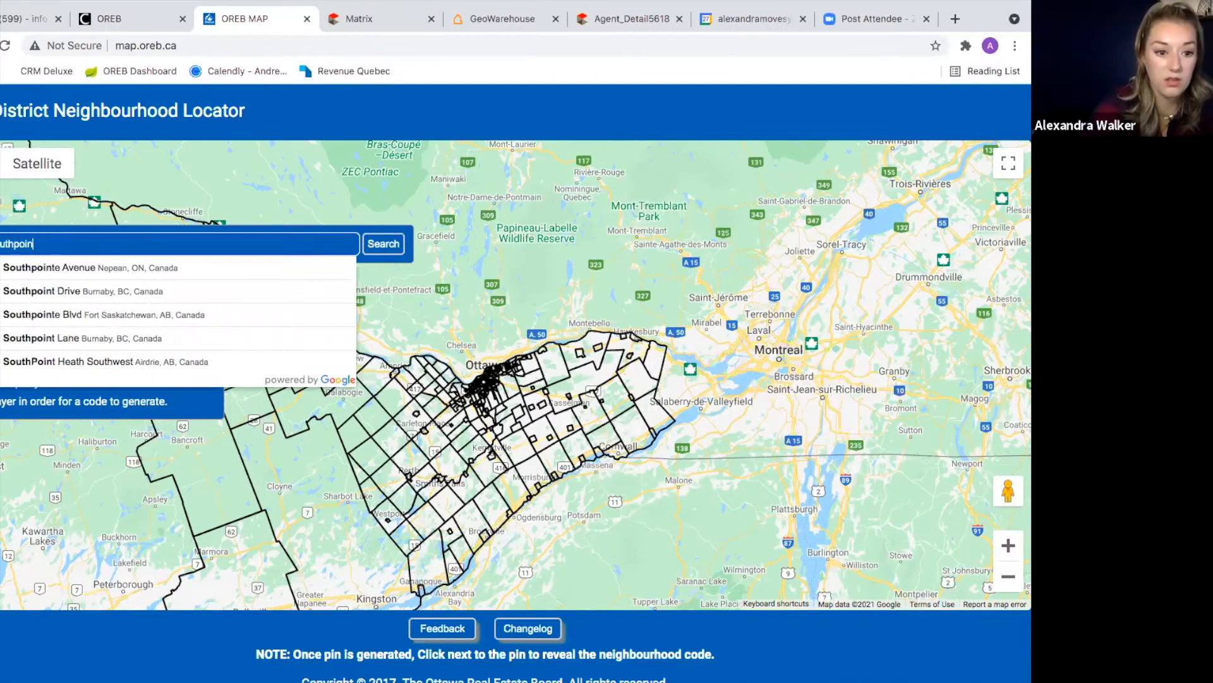
click(177, 271)
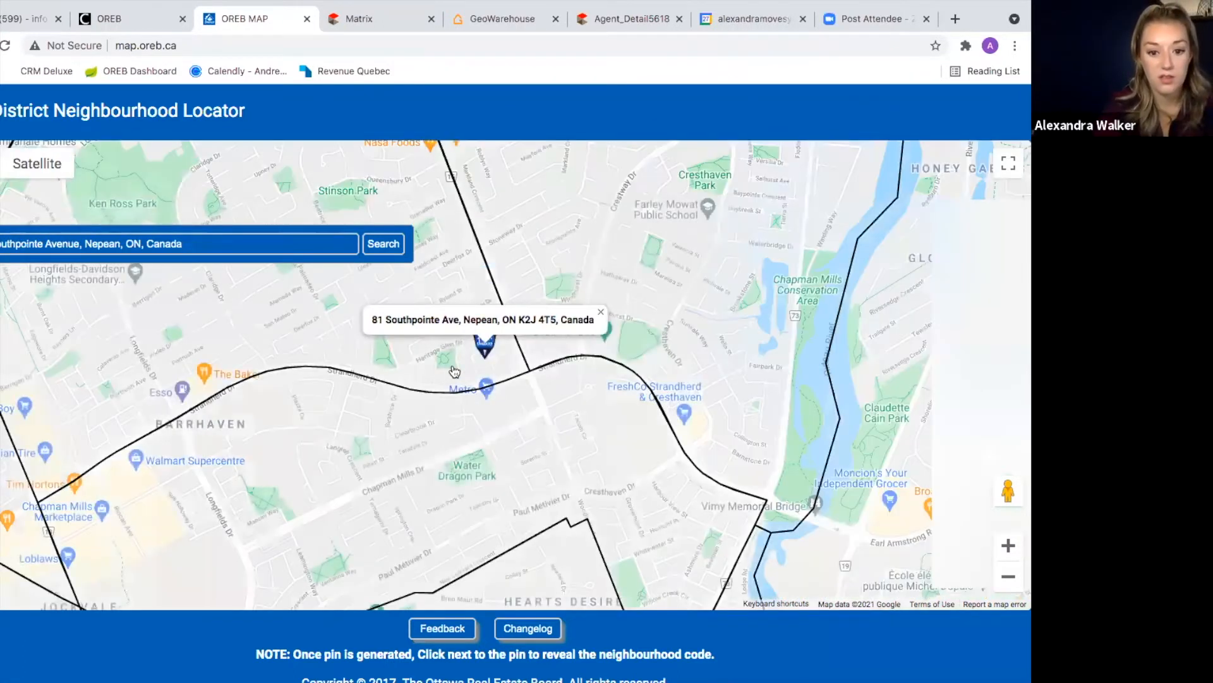
Step: Read the neighbourhood codes beside the pin and in surrounding areas, panning the map as needed
click(443, 364)
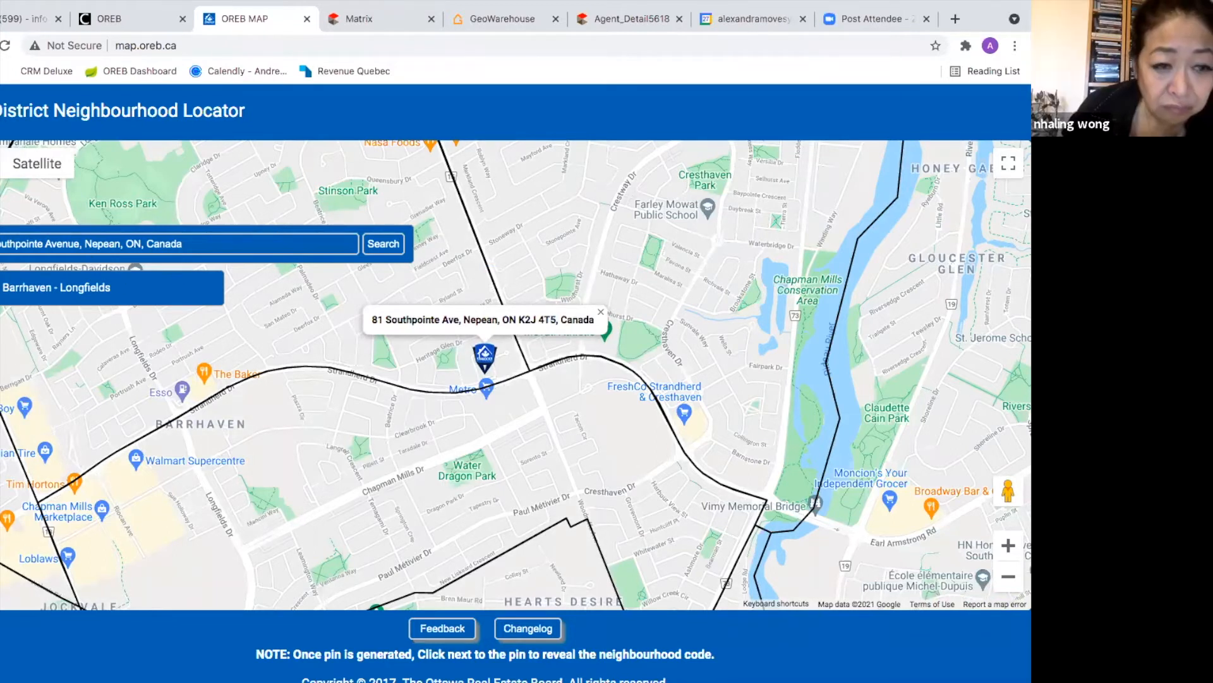
click(684, 257)
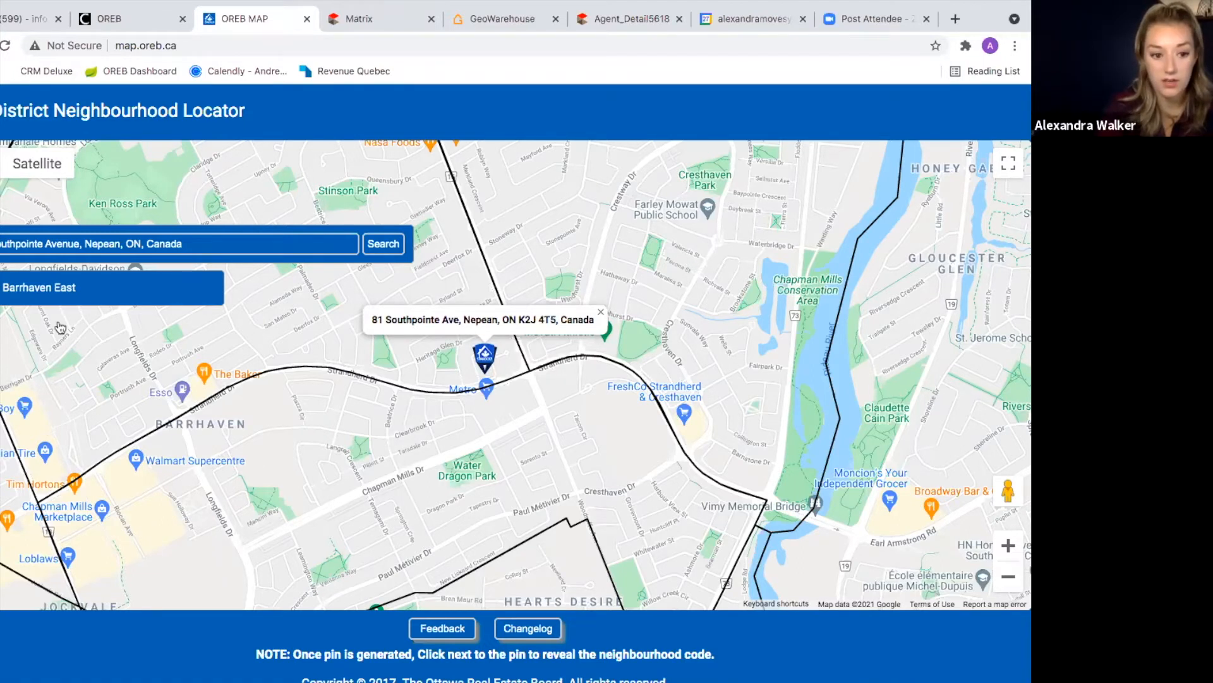
click(280, 484)
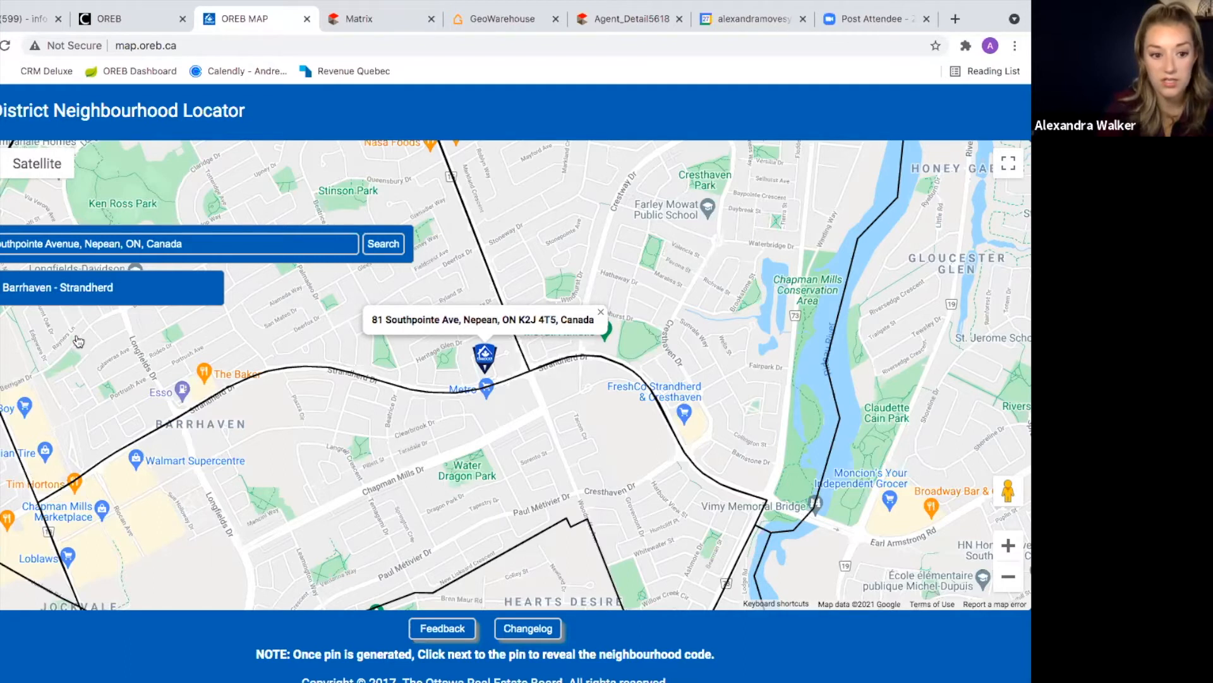
drag(353, 394, 367, 464)
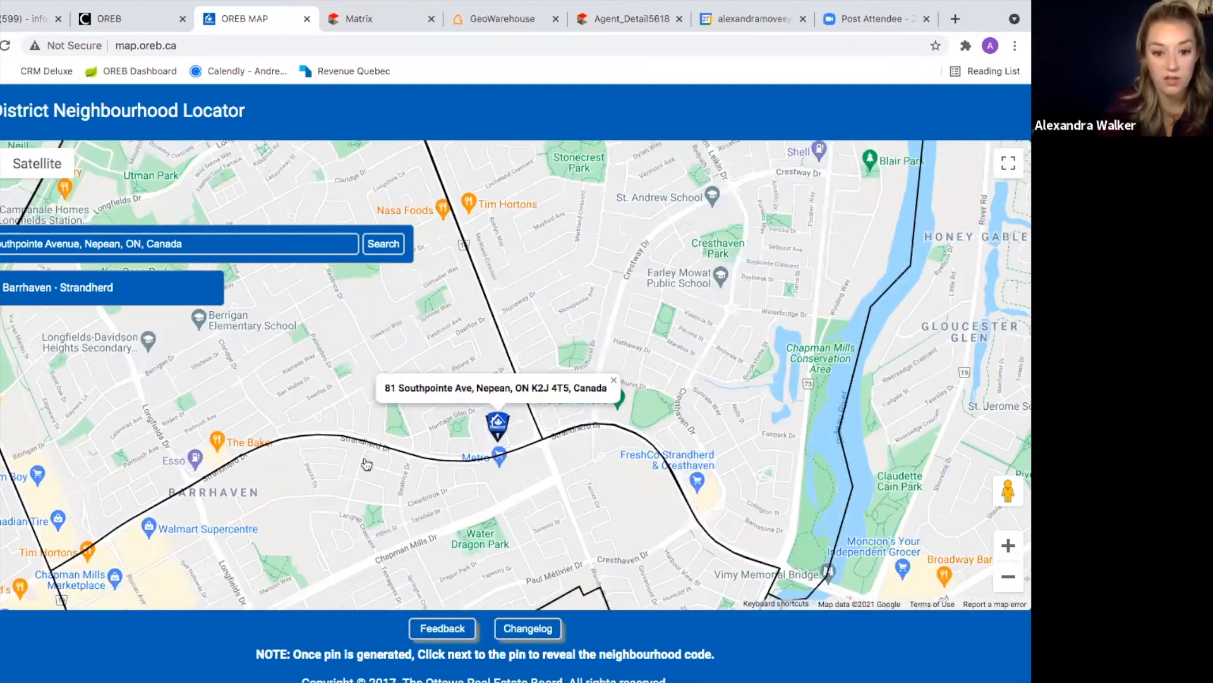
scroll(367, 465, down, 1)
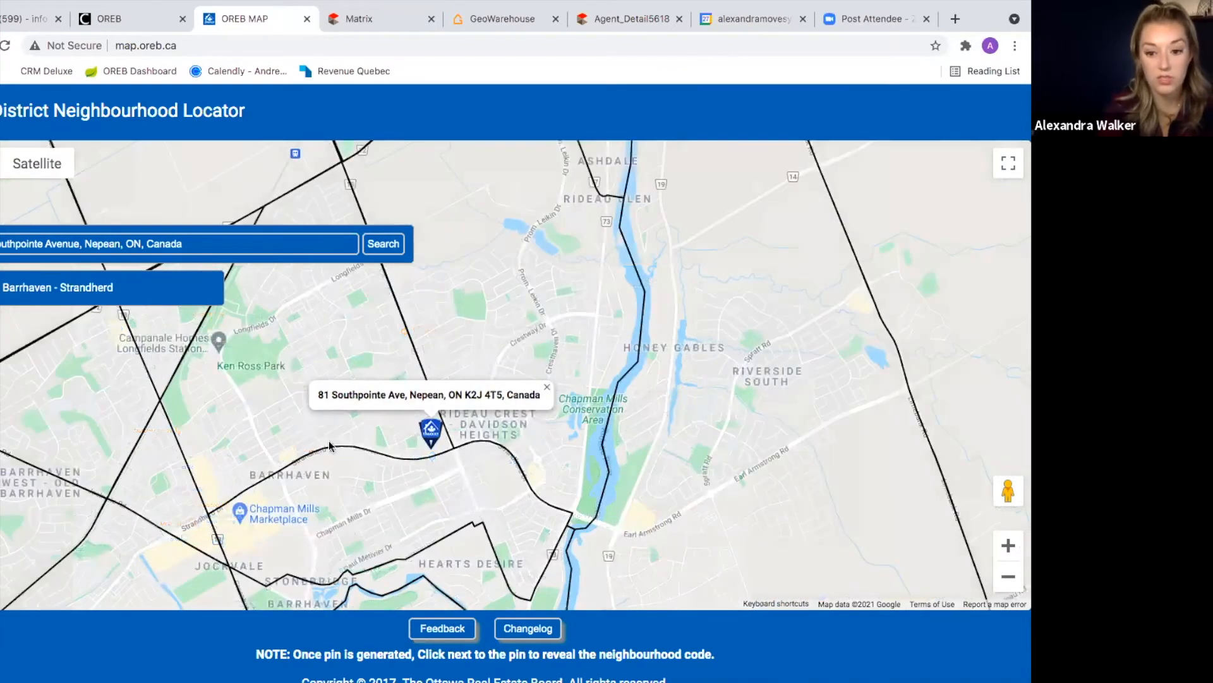
click(98, 369)
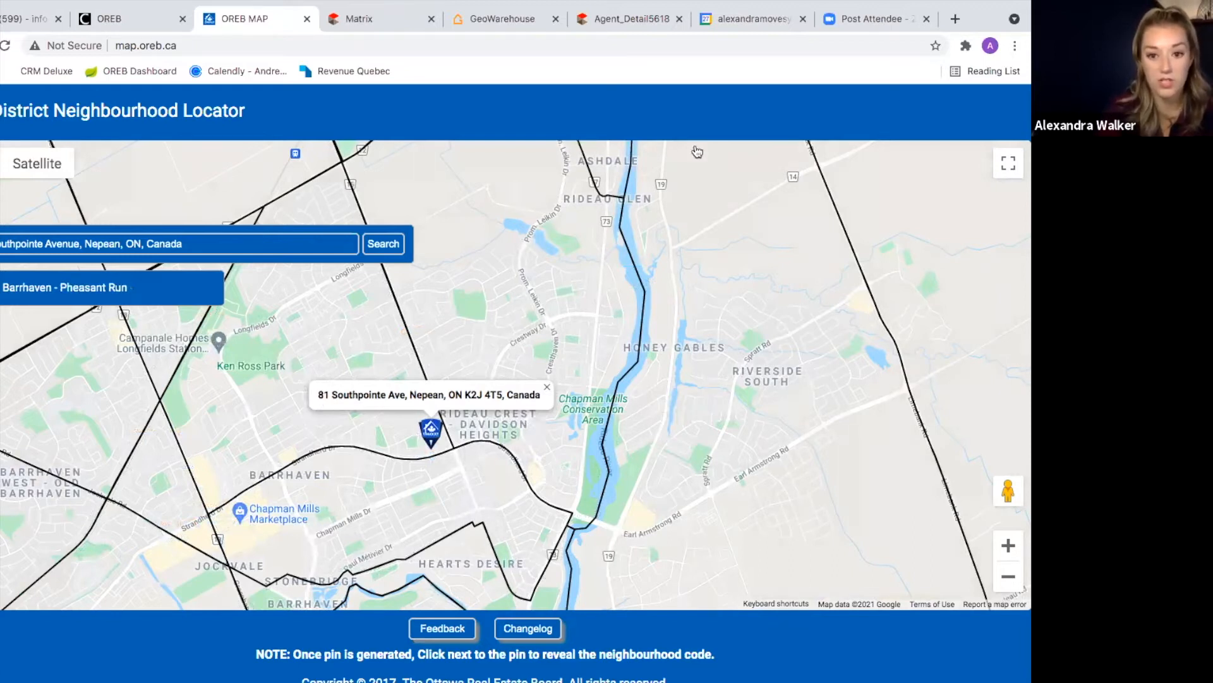
click(364, 23)
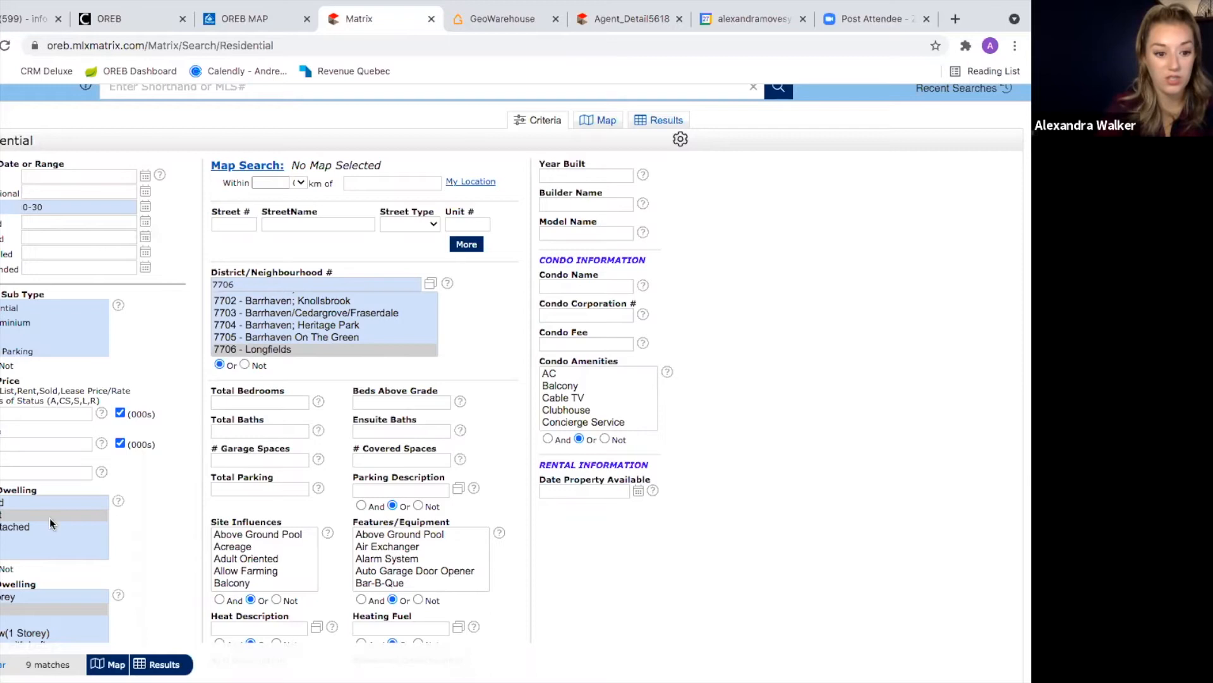
scroll(49, 518, down, 2)
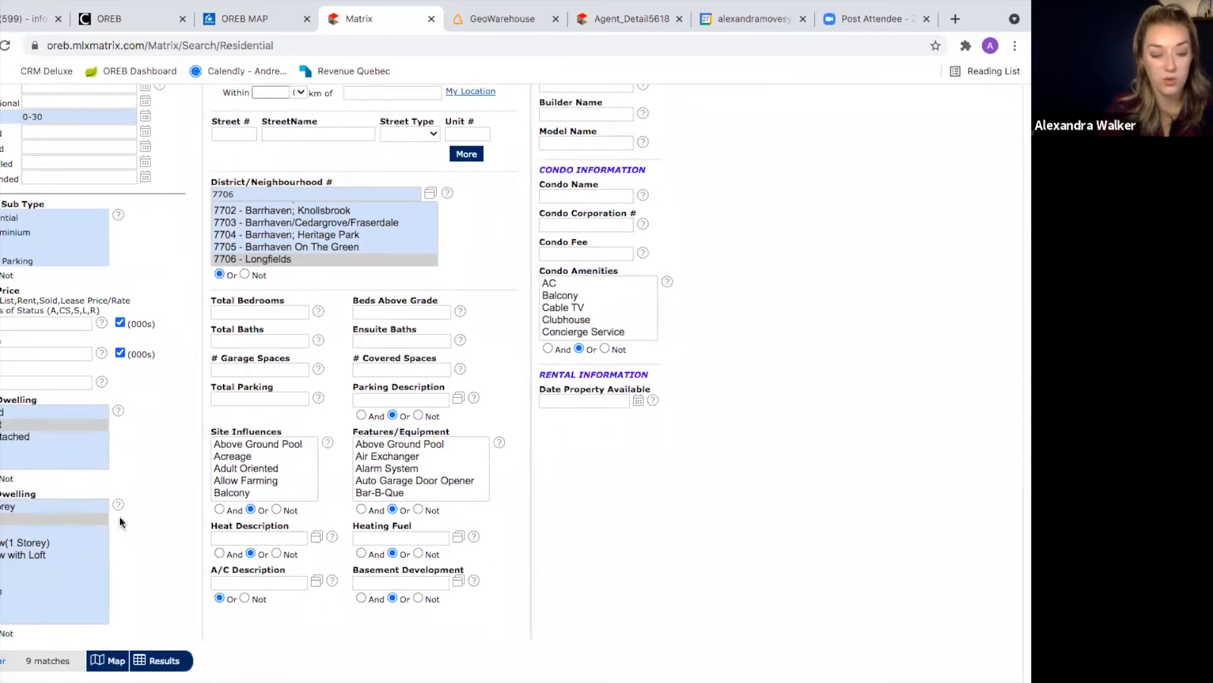
click(627, 20)
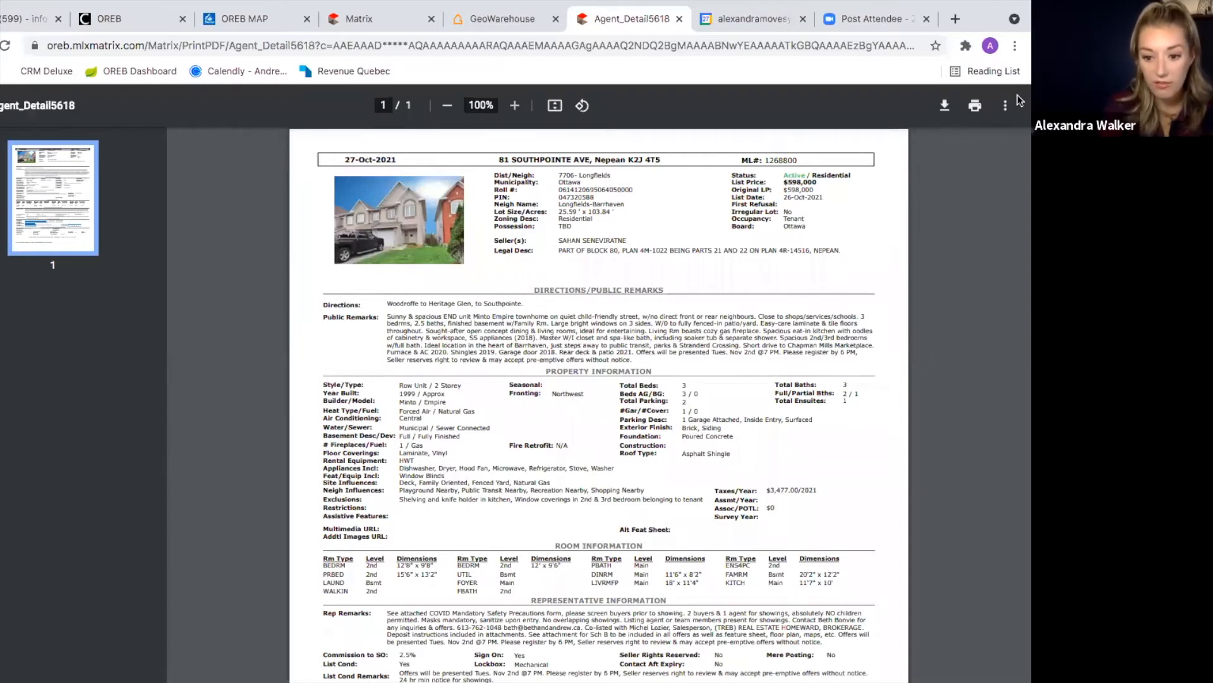
Step: Enter 3 in Total Bedrooms so the Longfields search drops to 8 matches
click(371, 21)
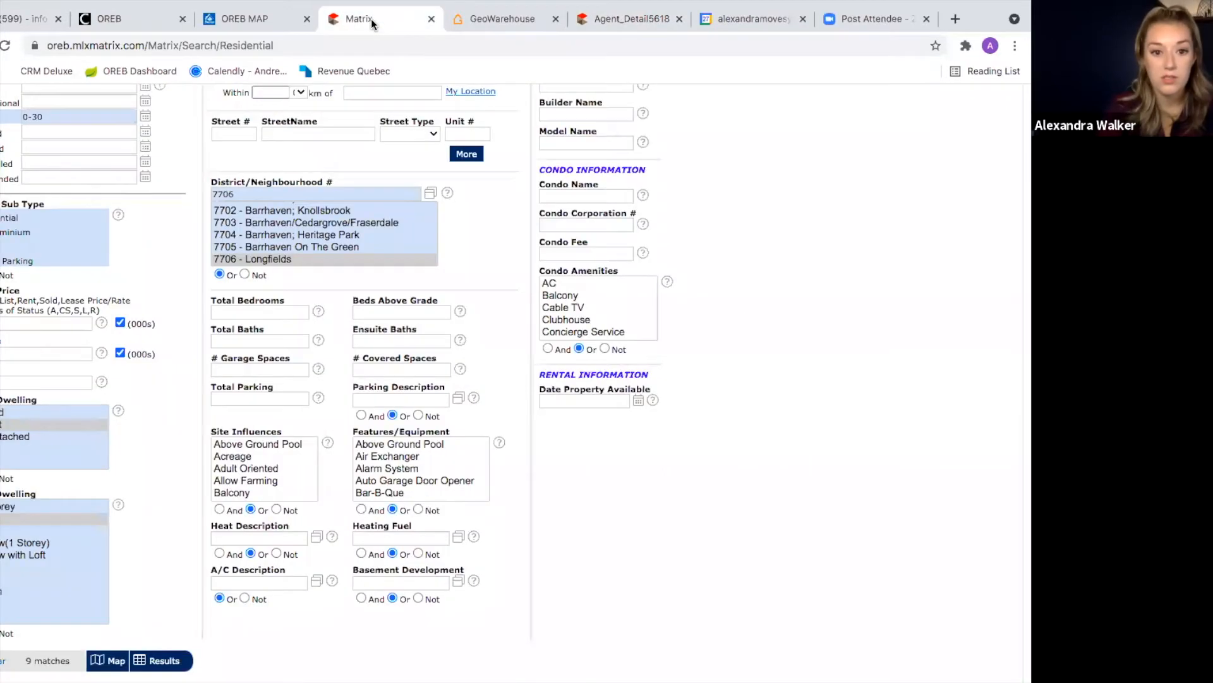
click(237, 311)
text(3)
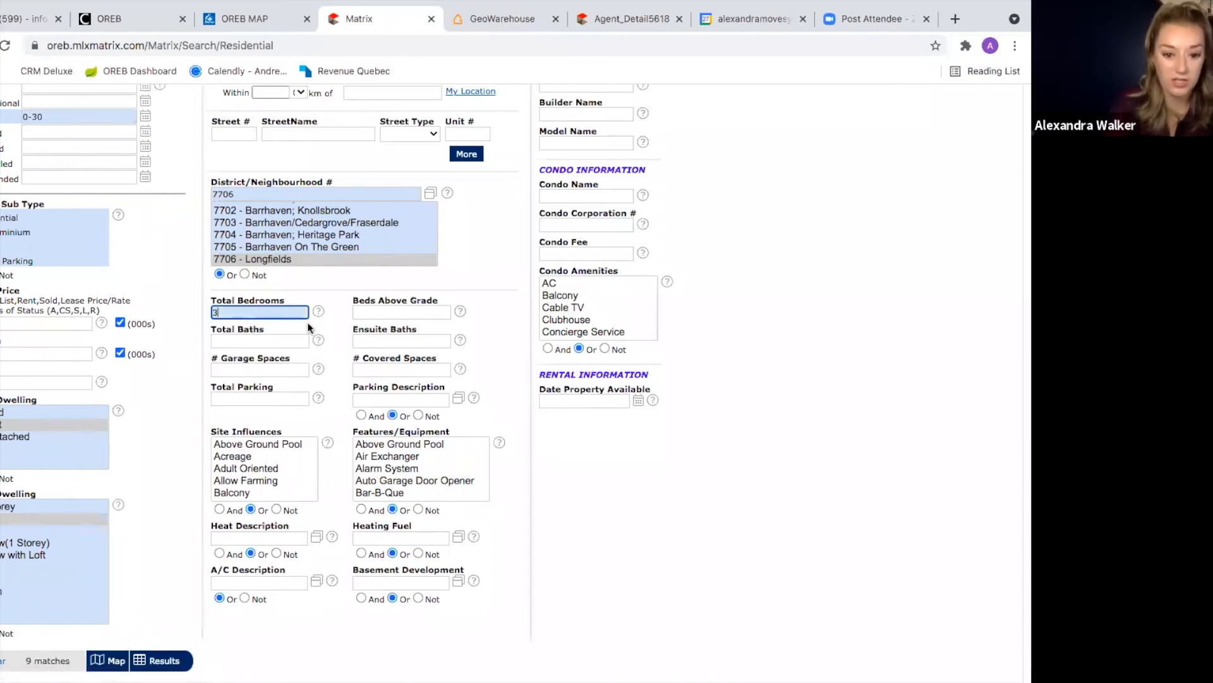
click(625, 489)
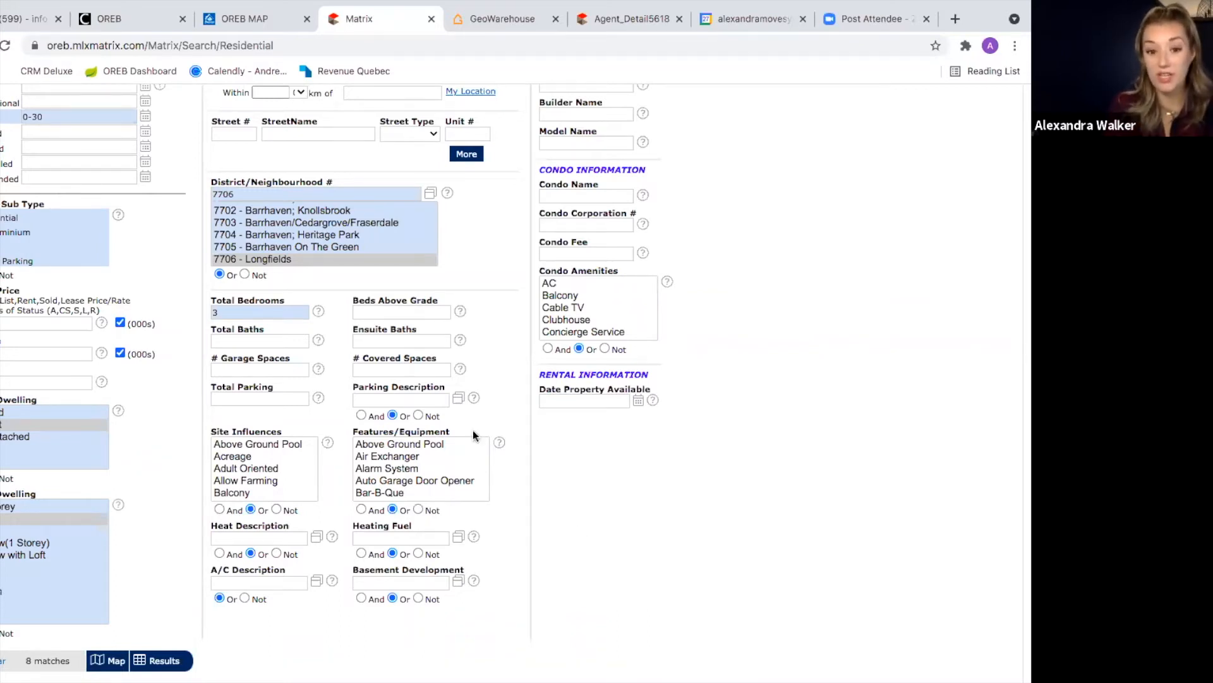
click(632, 20)
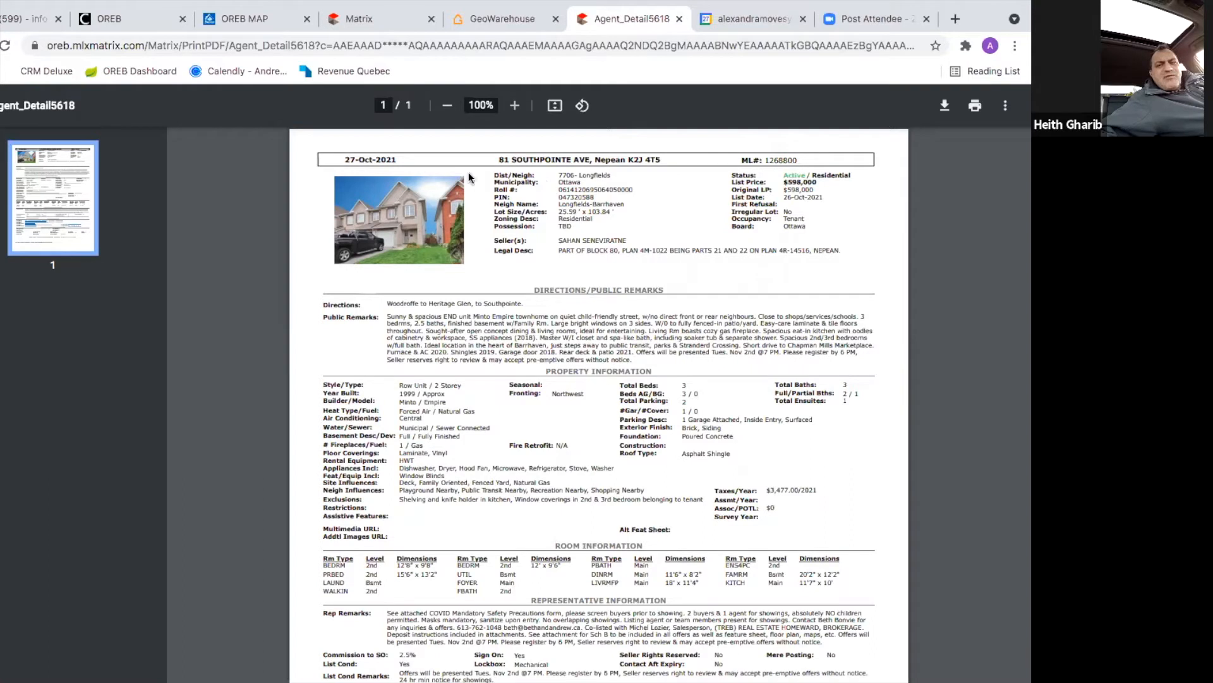
click(355, 22)
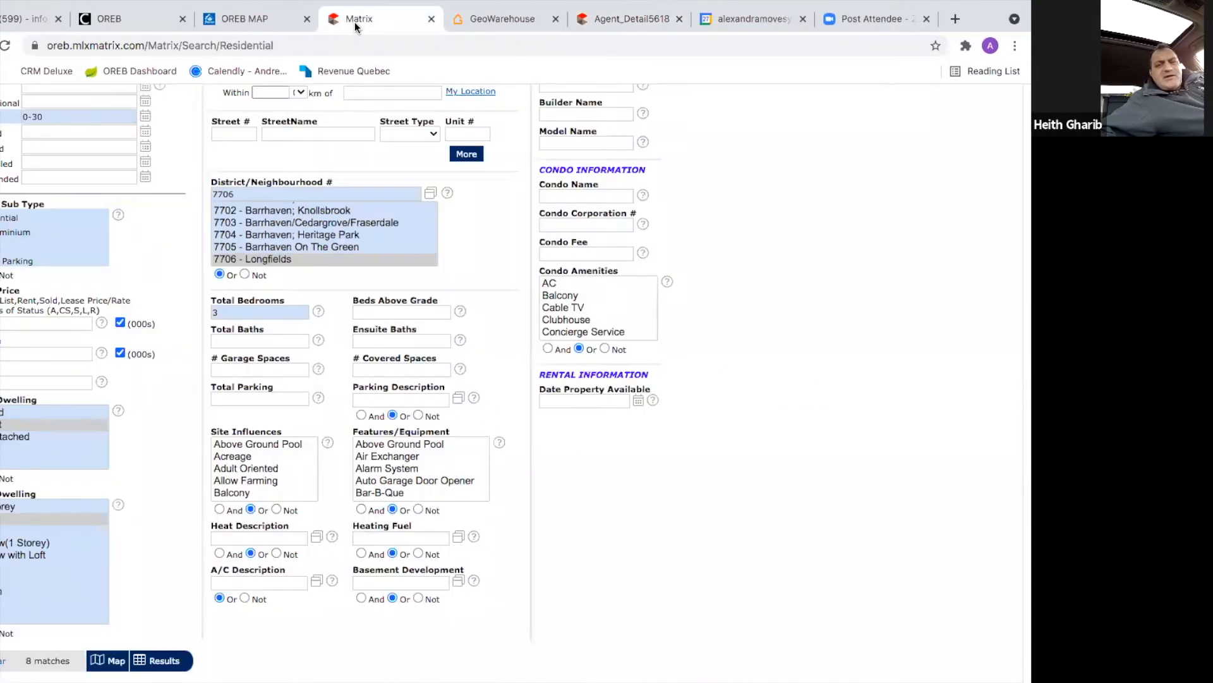
click(603, 24)
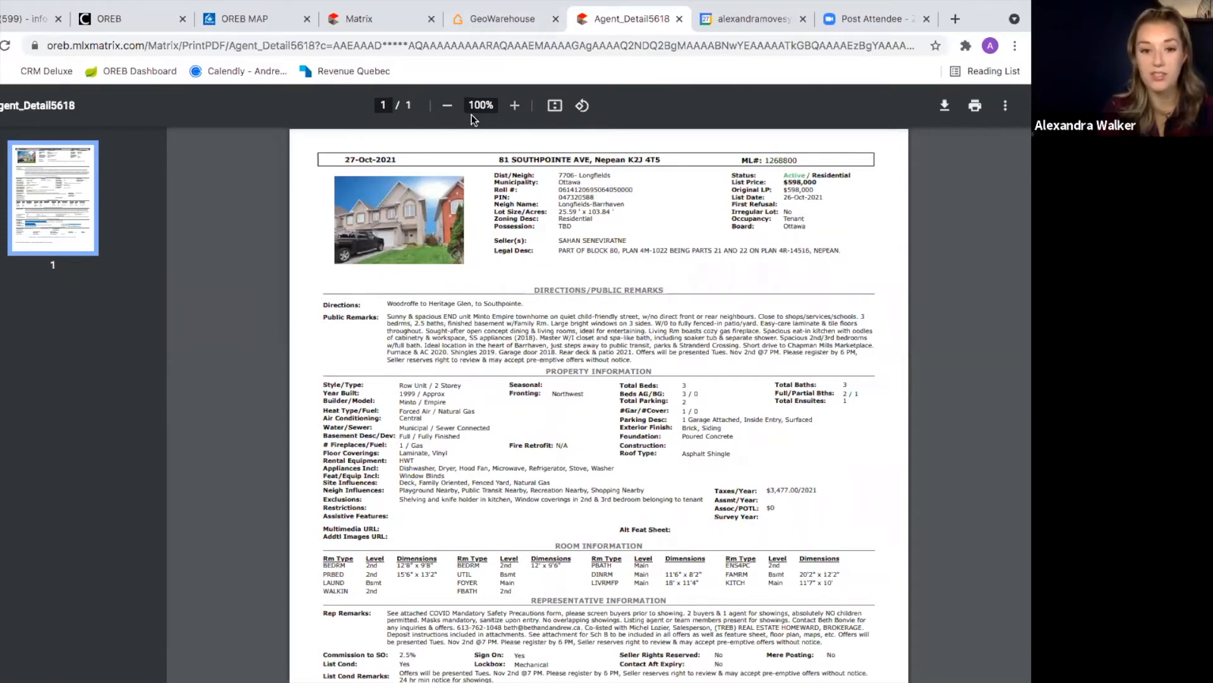
click(360, 21)
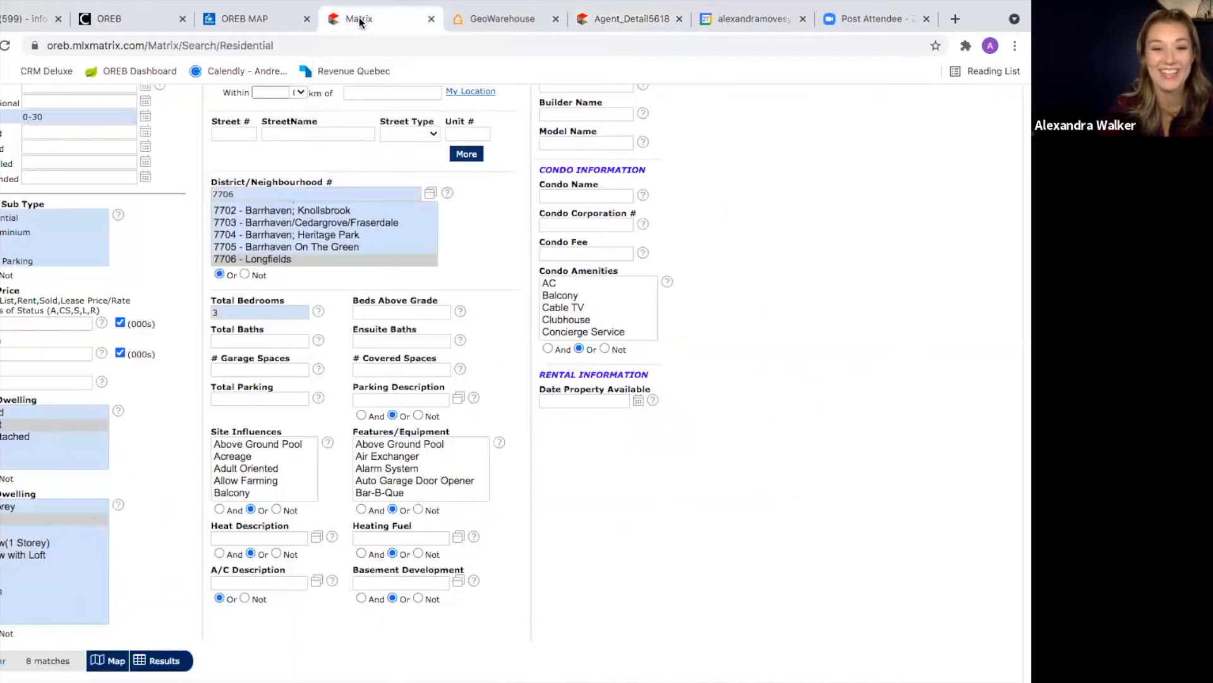
scroll(665, 560, up, 3)
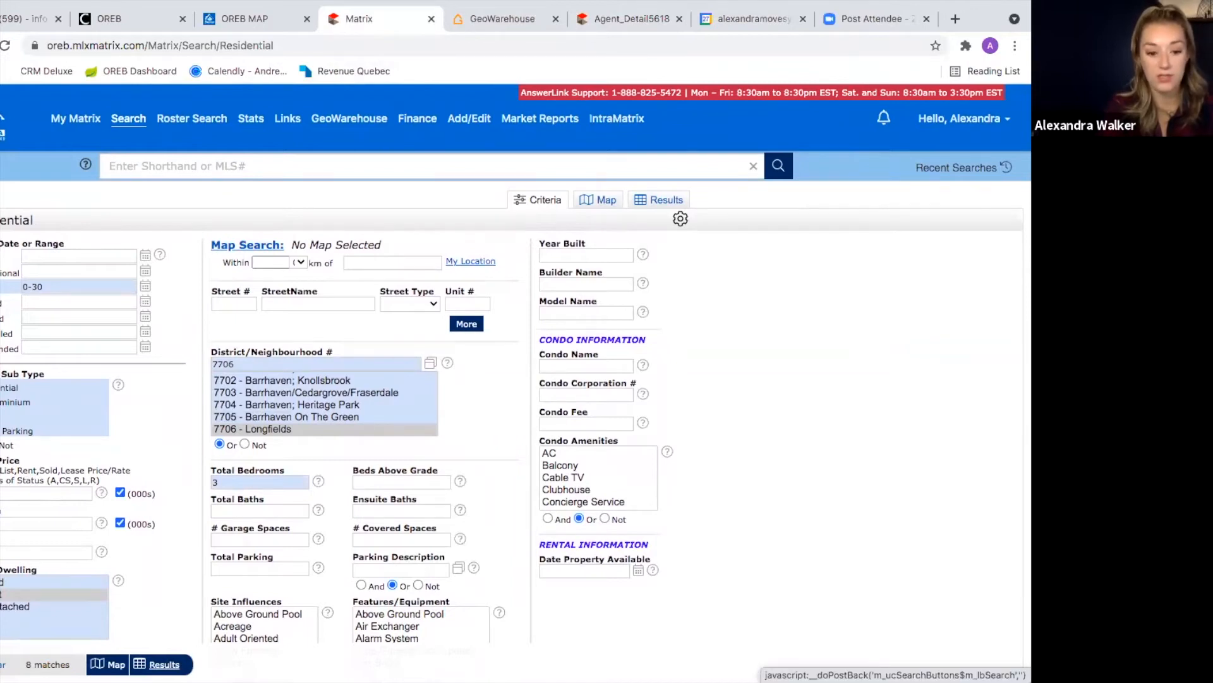
click(158, 664)
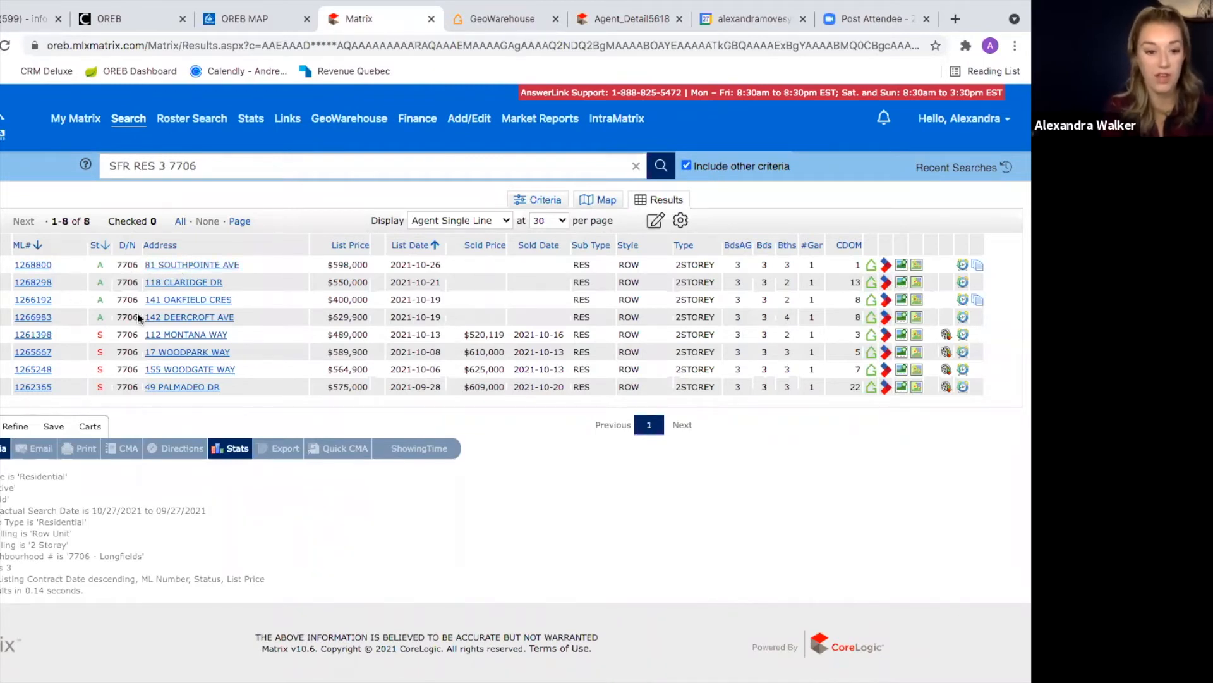
click(29, 340)
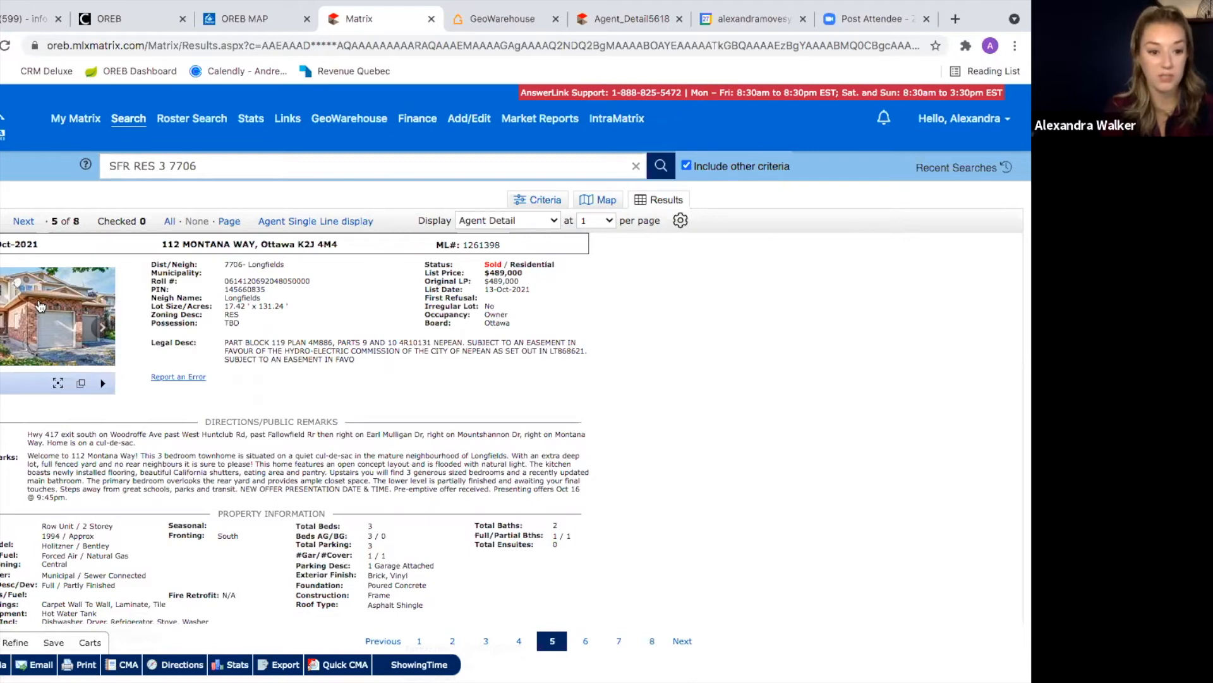
click(626, 10)
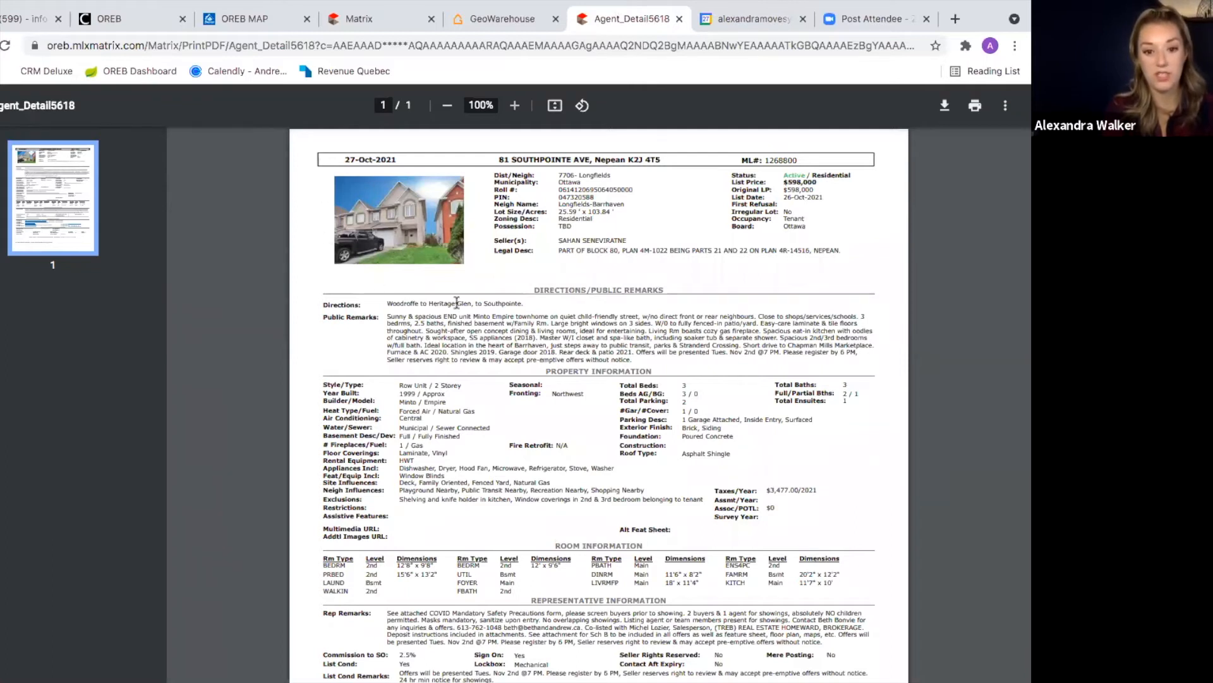
click(384, 18)
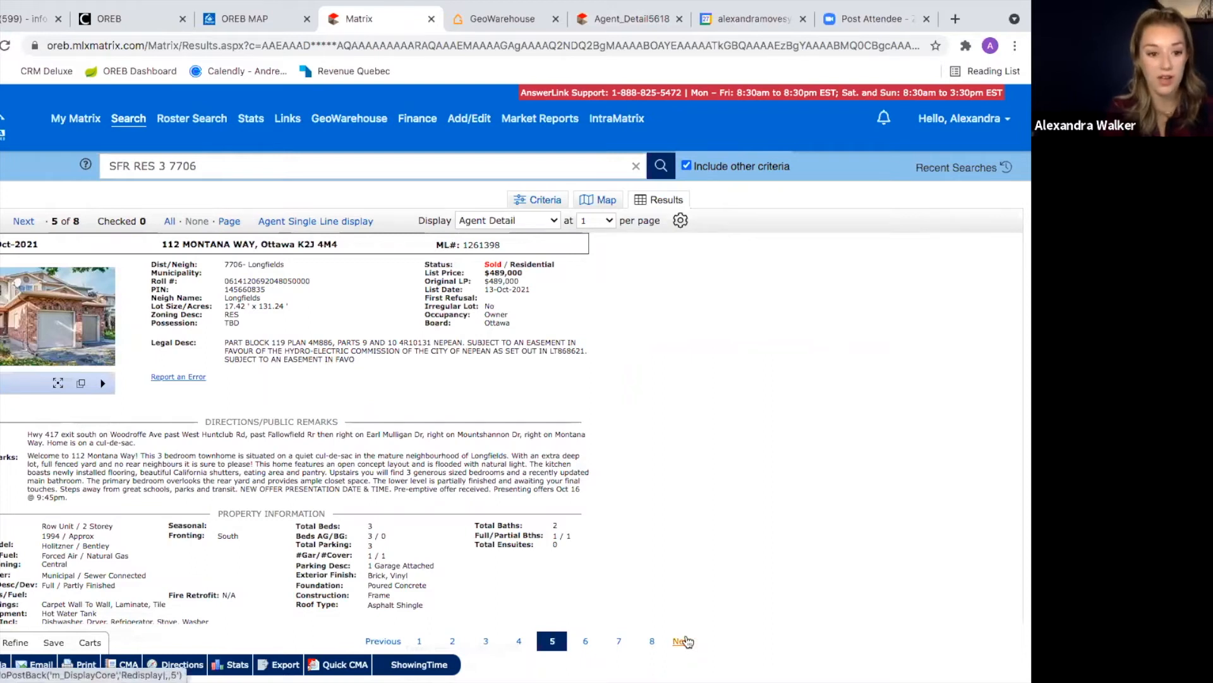
click(684, 641)
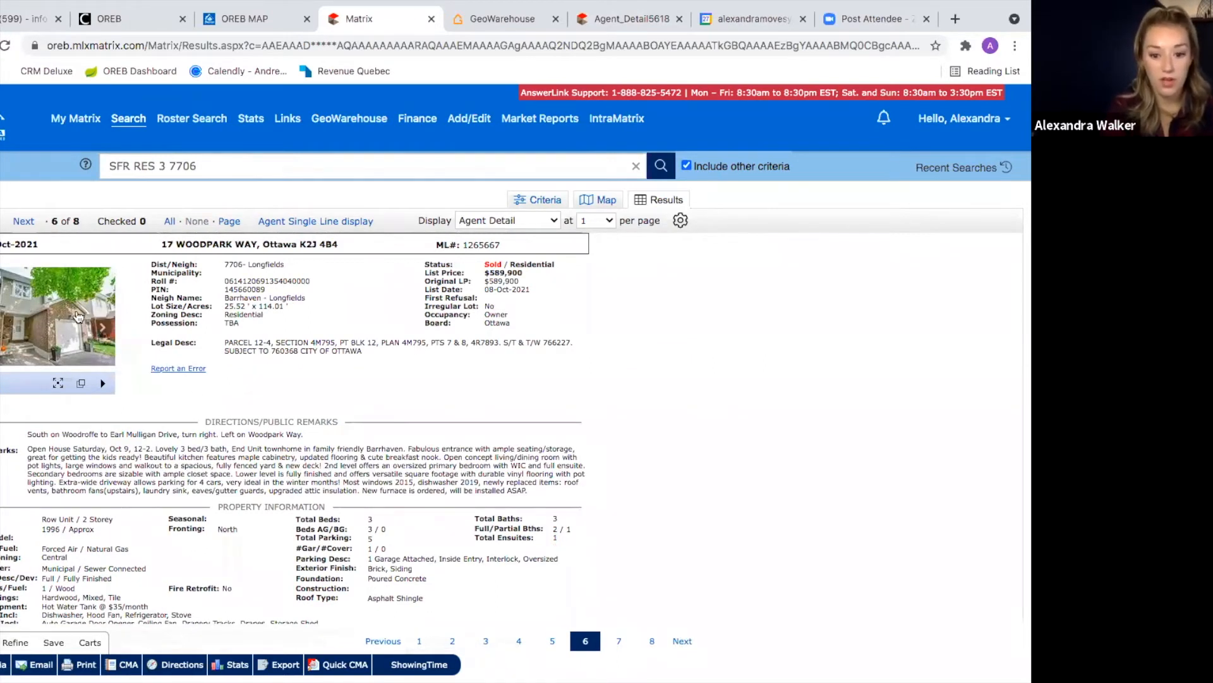
click(29, 295)
click(833, 386)
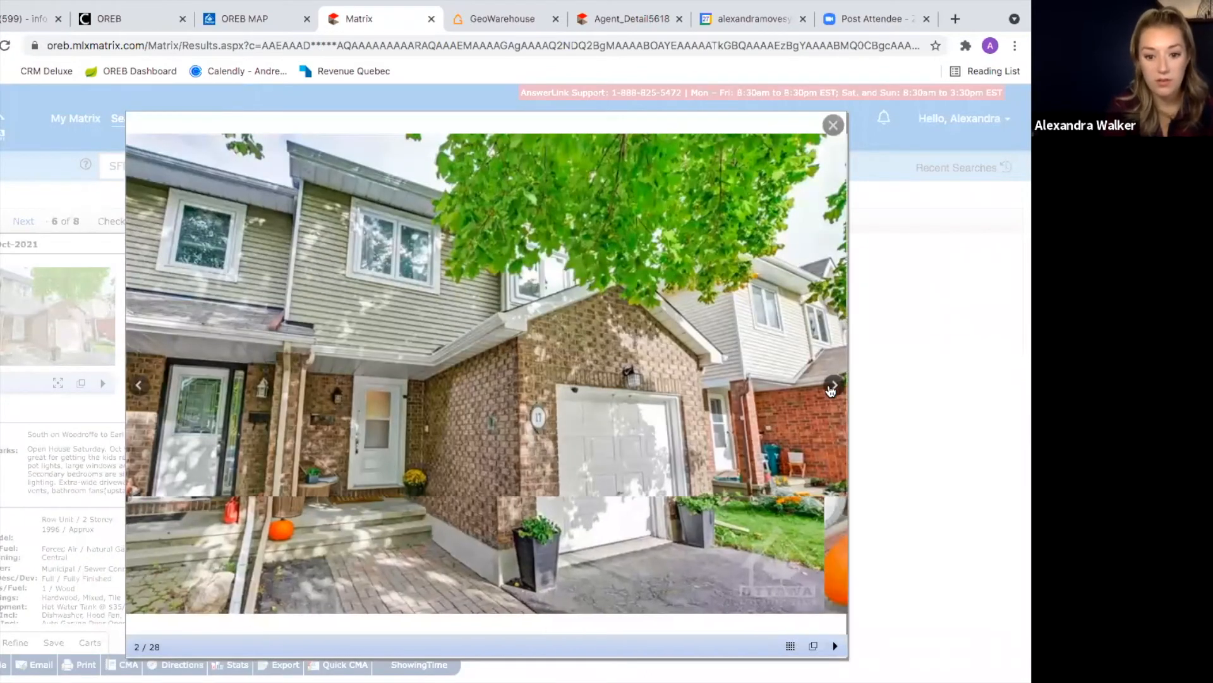
click(832, 388)
click(832, 389)
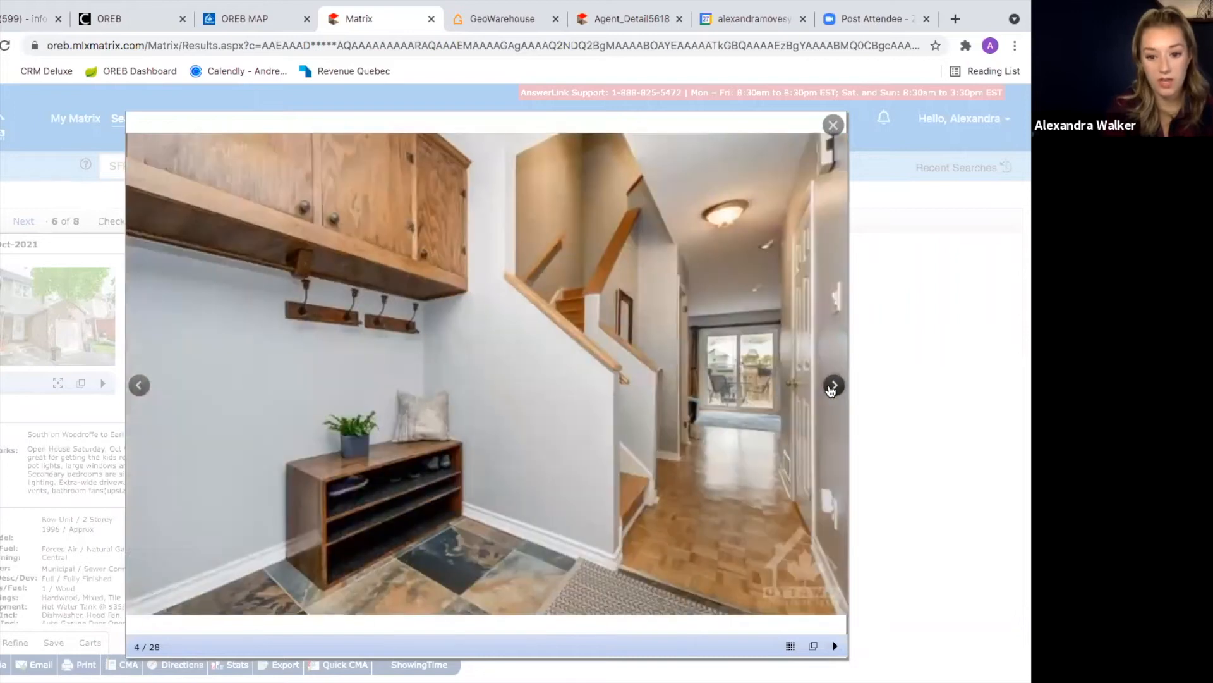
click(831, 389)
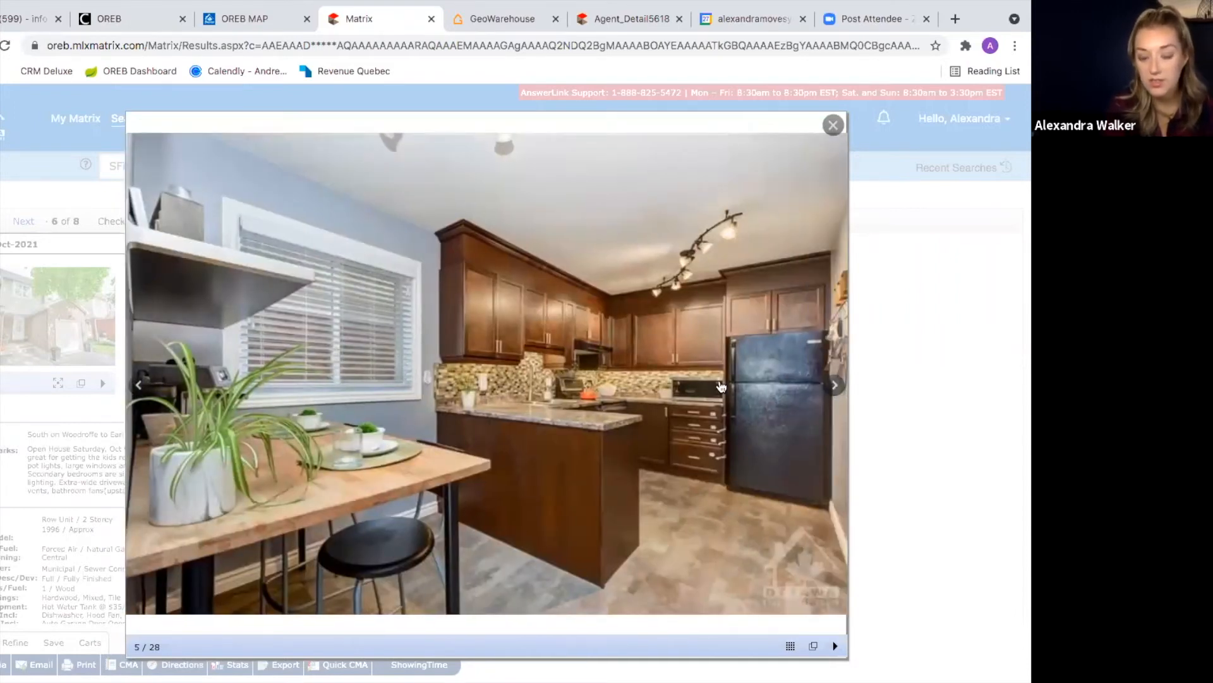
click(835, 386)
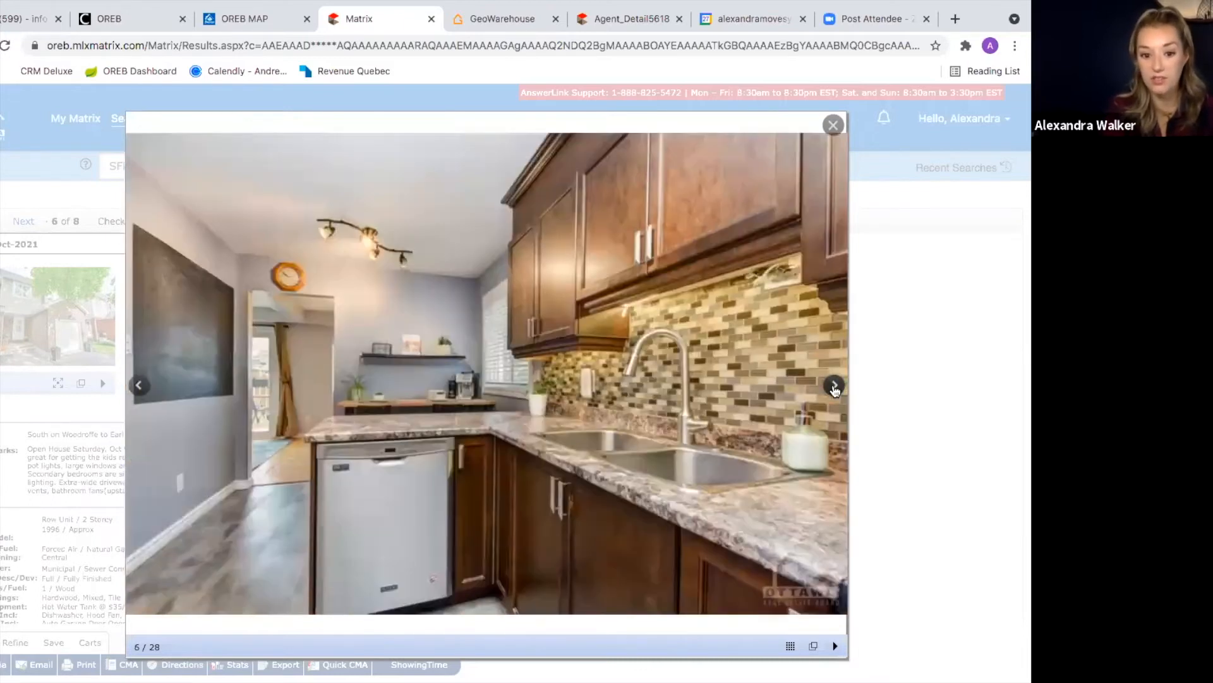
click(835, 387)
click(835, 387)
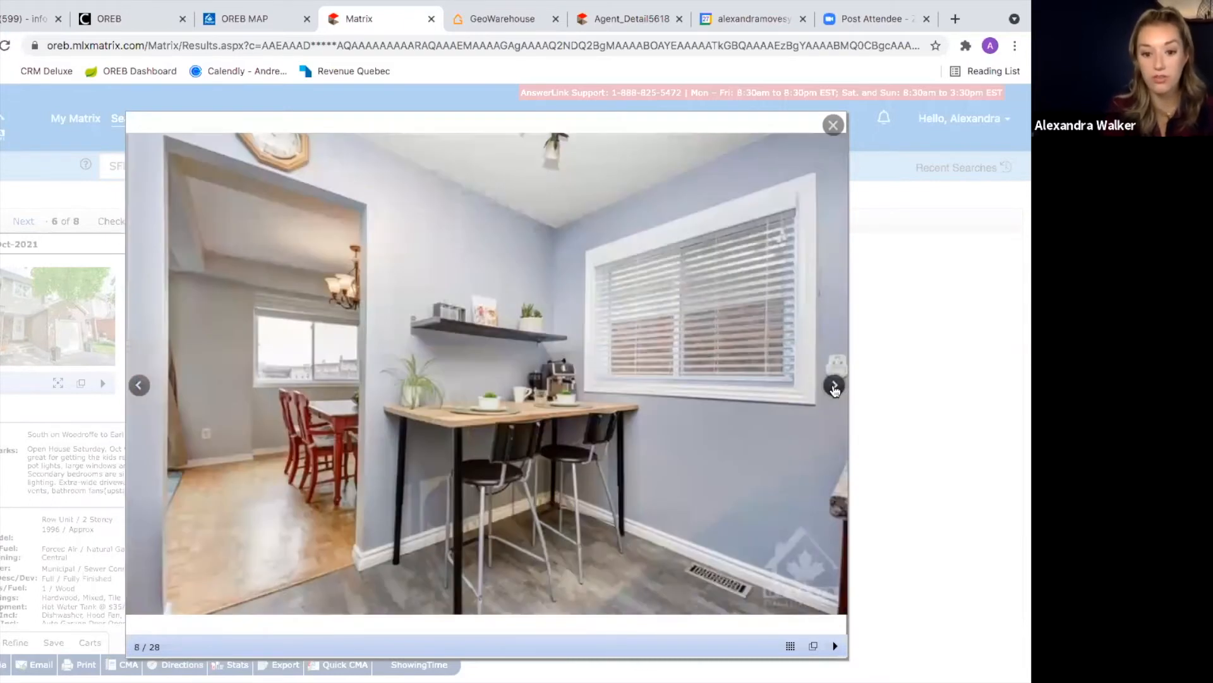
click(835, 387)
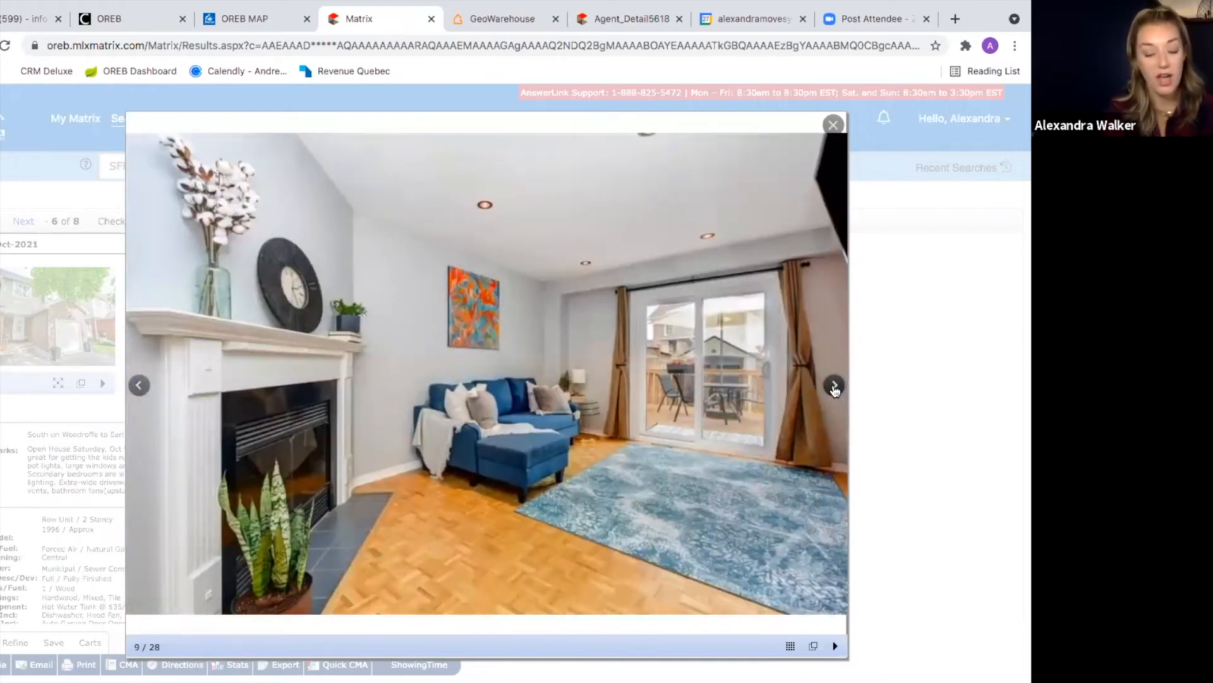
click(834, 386)
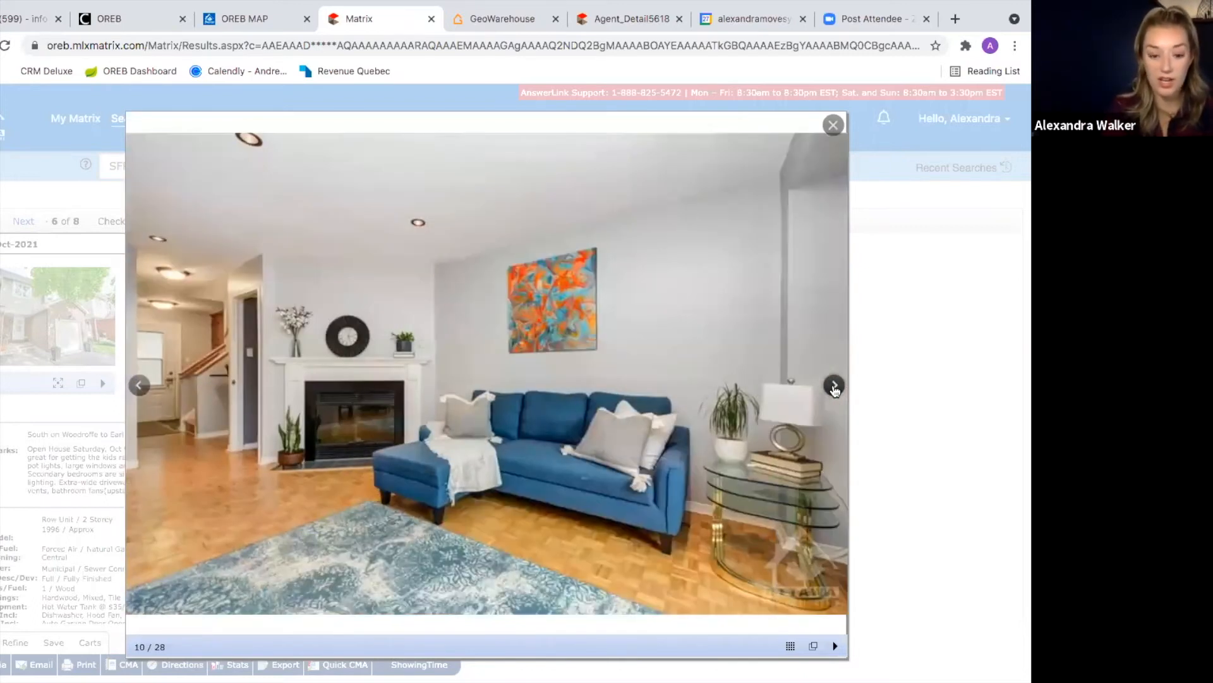
click(834, 387)
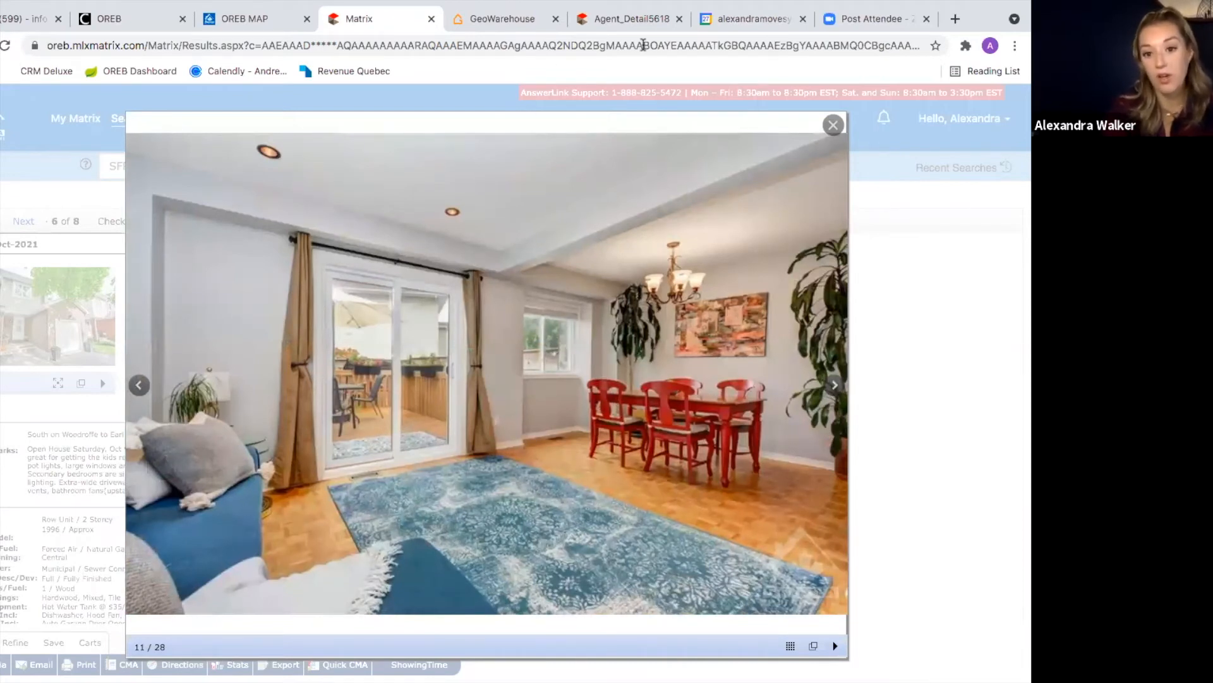
click(632, 19)
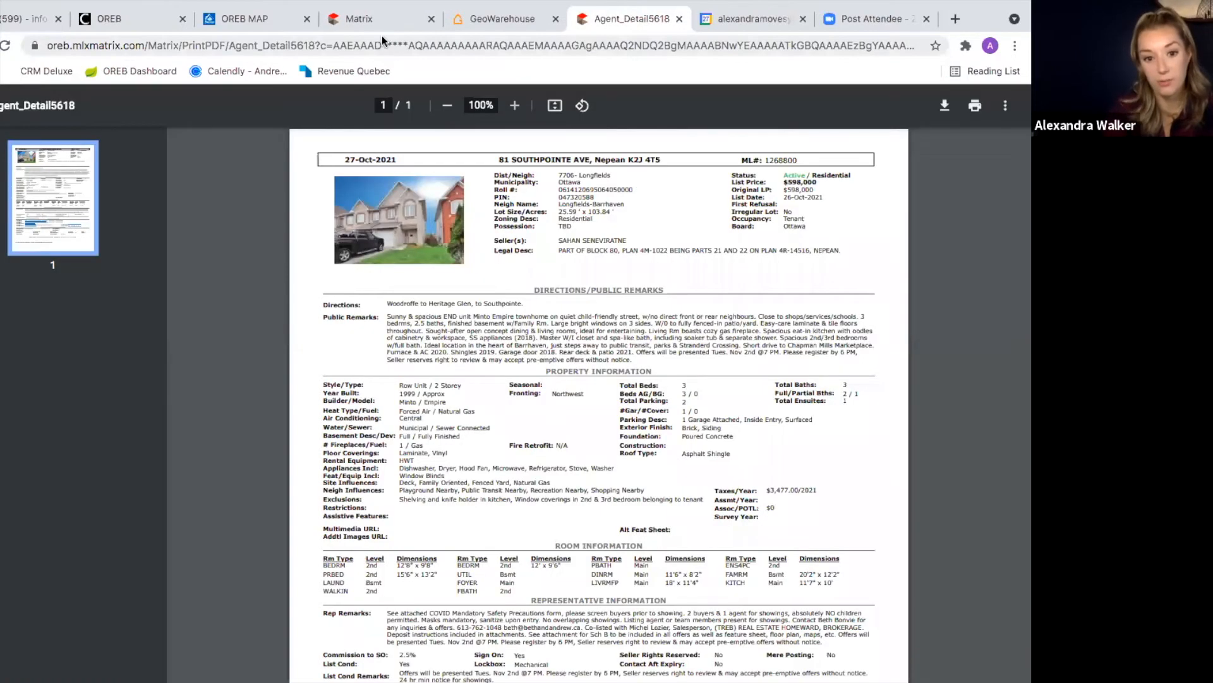
click(379, 19)
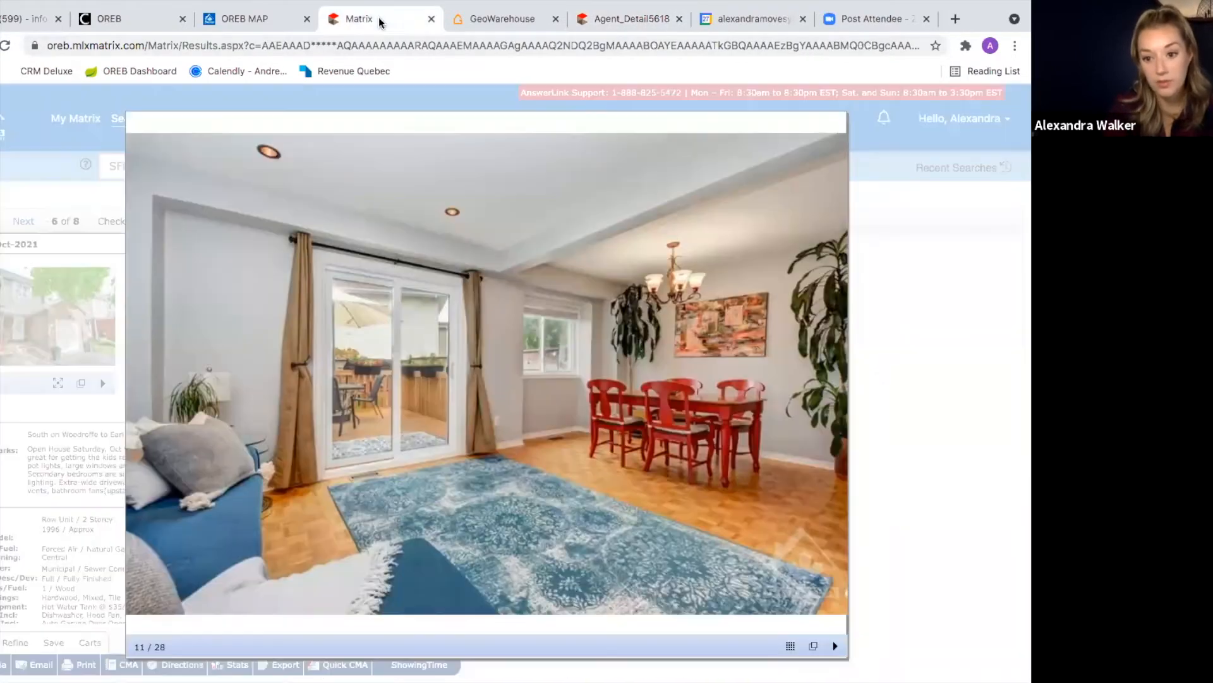
Step: Continue through the bathroom, bedroom and basement photos, then close the gallery
click(833, 386)
click(833, 386)
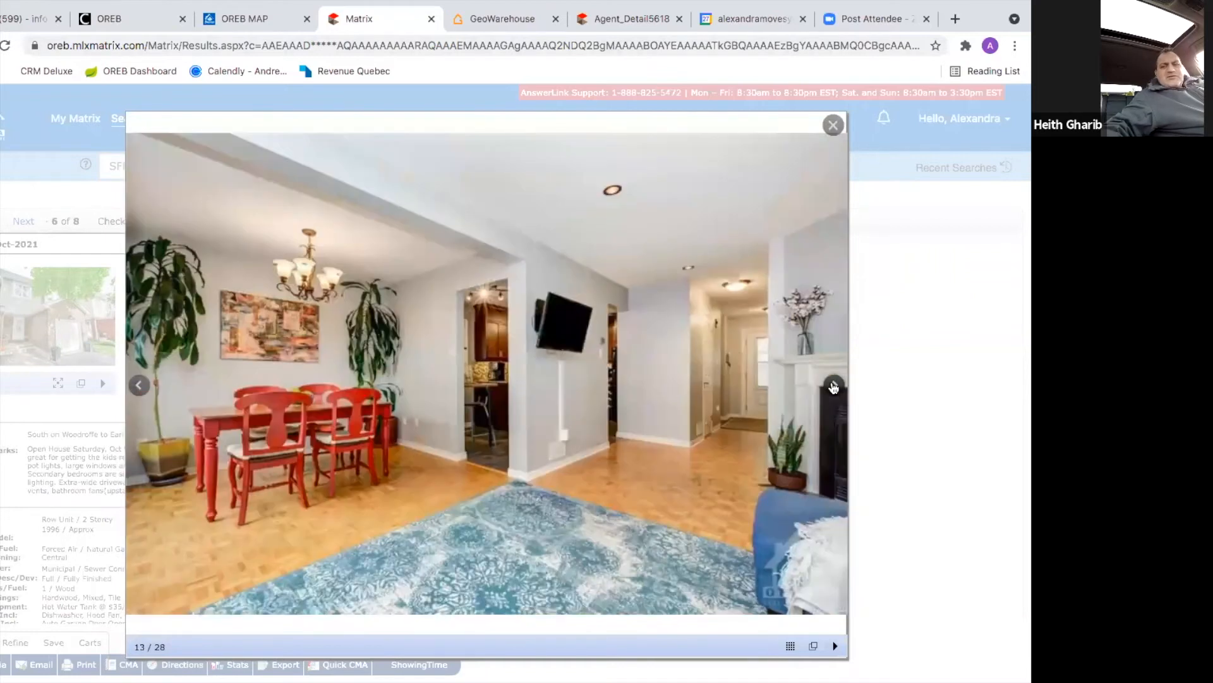
click(834, 386)
click(834, 386)
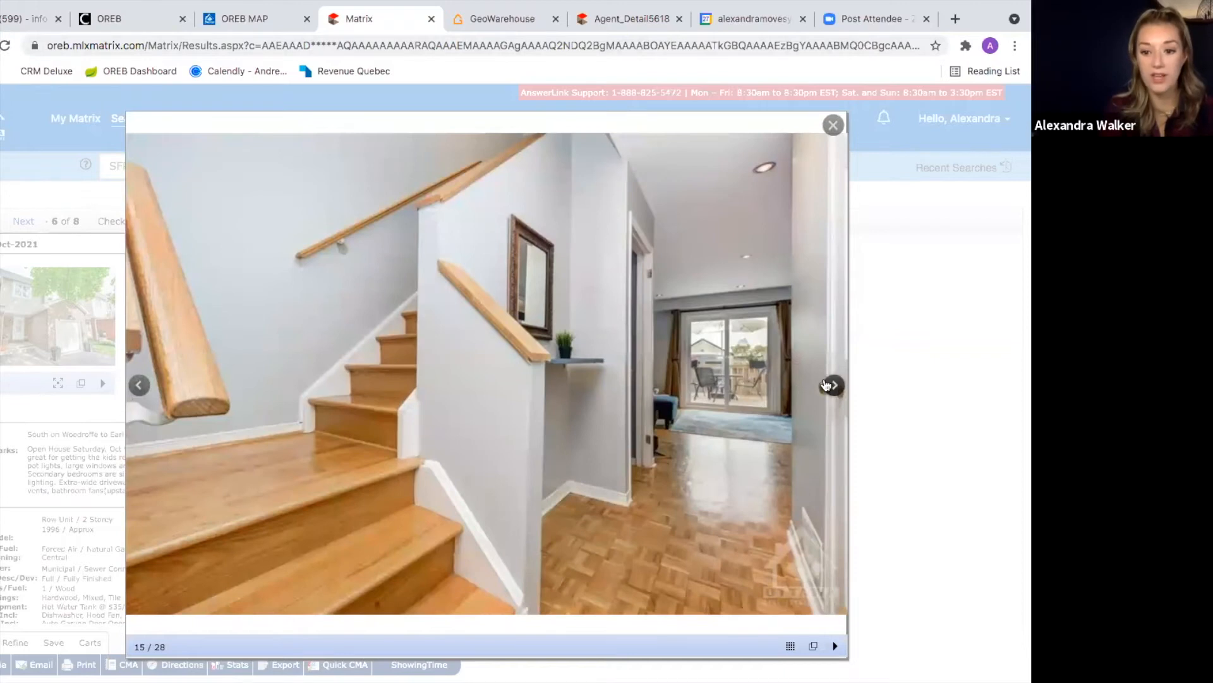
click(827, 385)
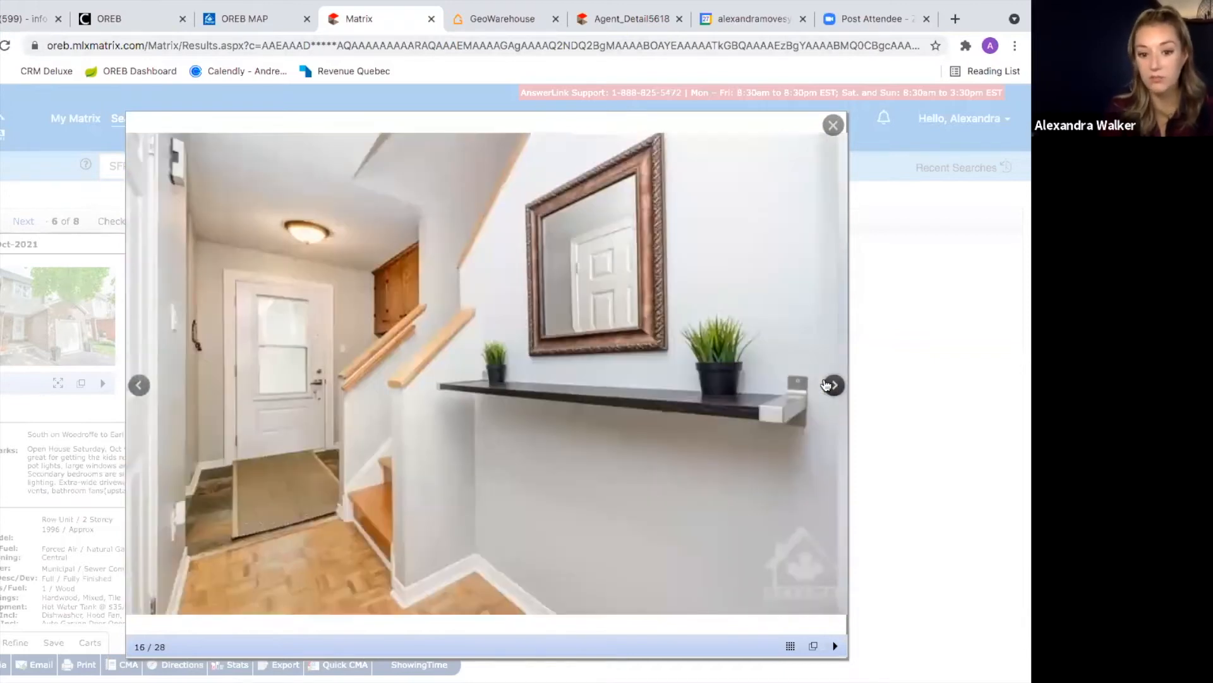
click(826, 385)
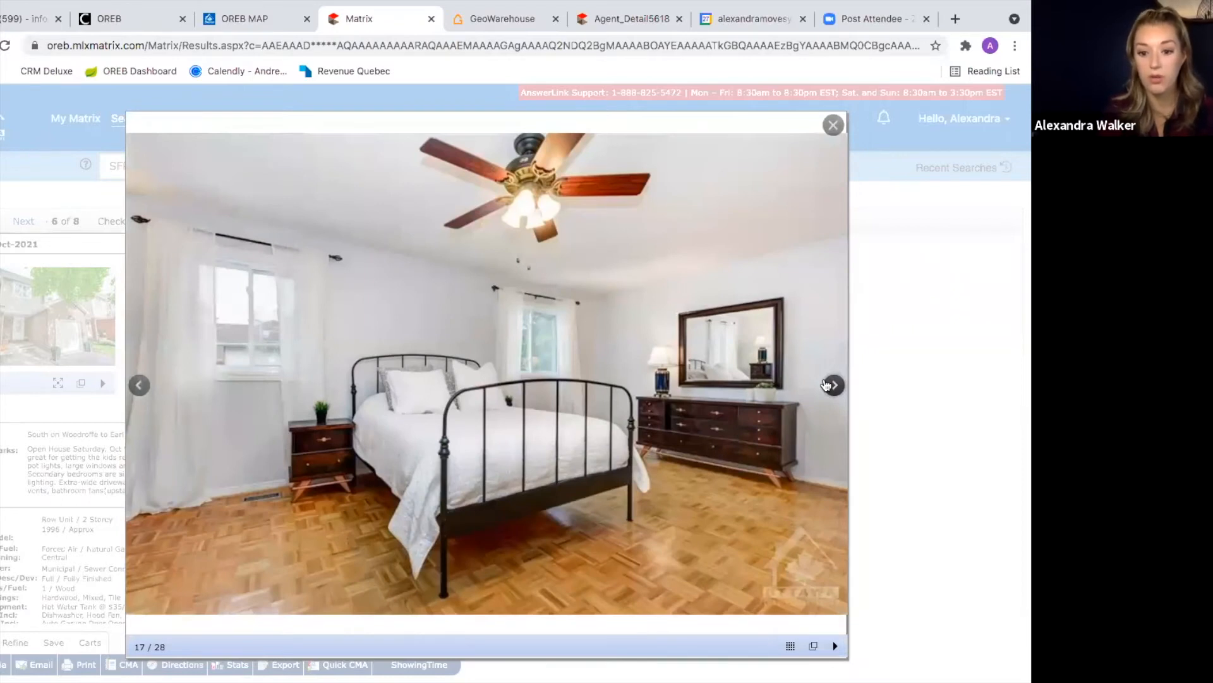
click(826, 385)
click(826, 385)
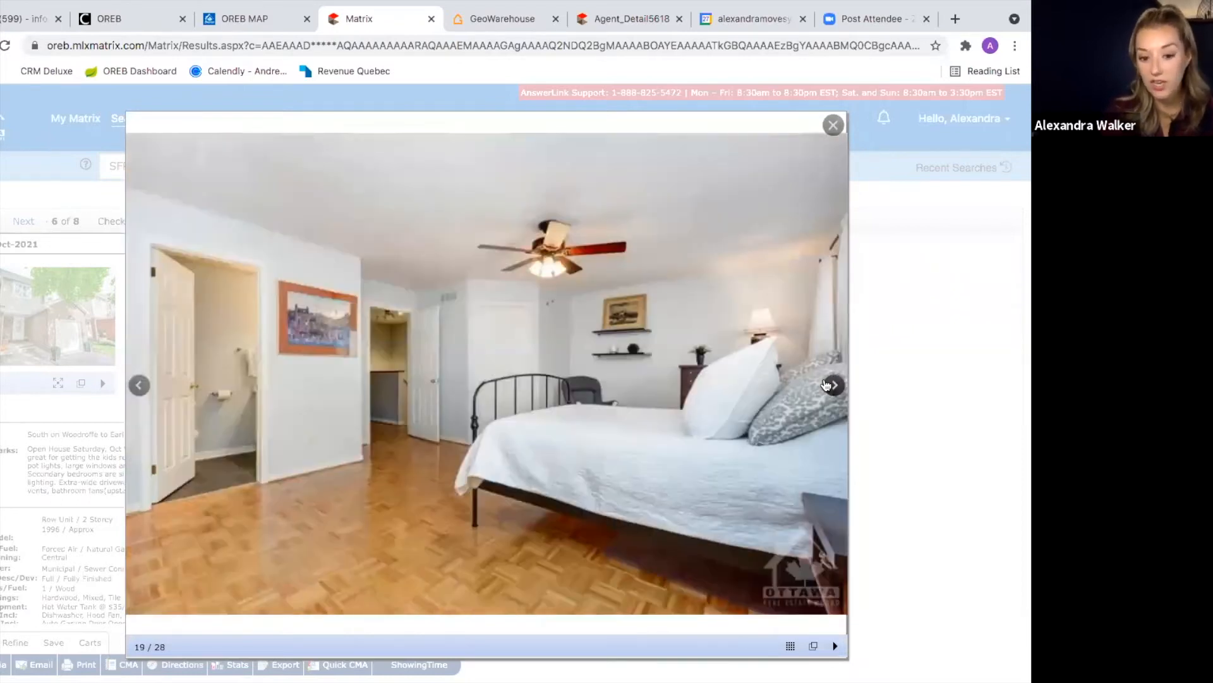
click(826, 385)
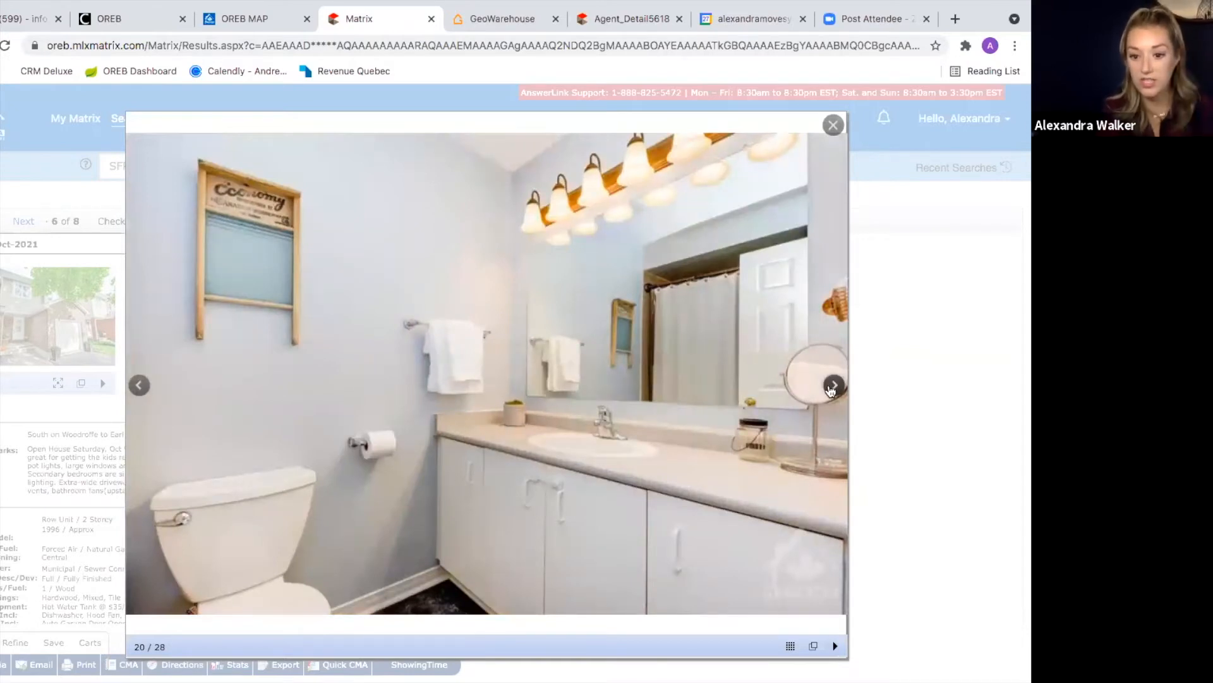
click(829, 386)
click(831, 389)
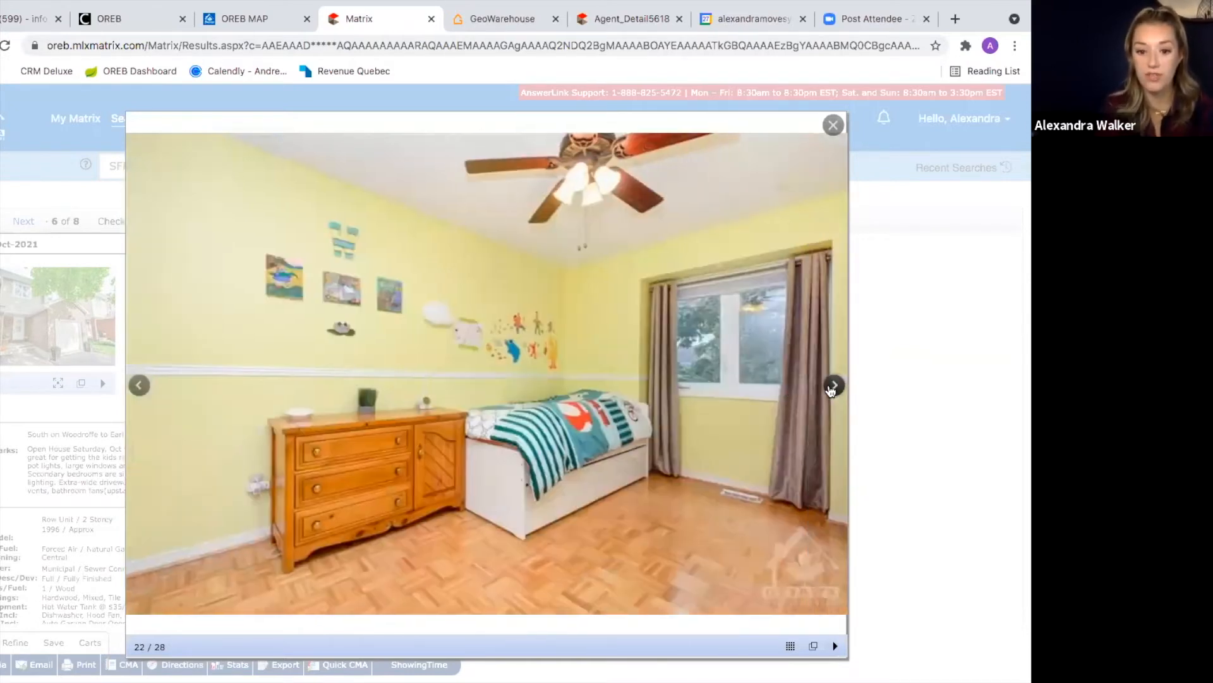
click(831, 387)
click(831, 387)
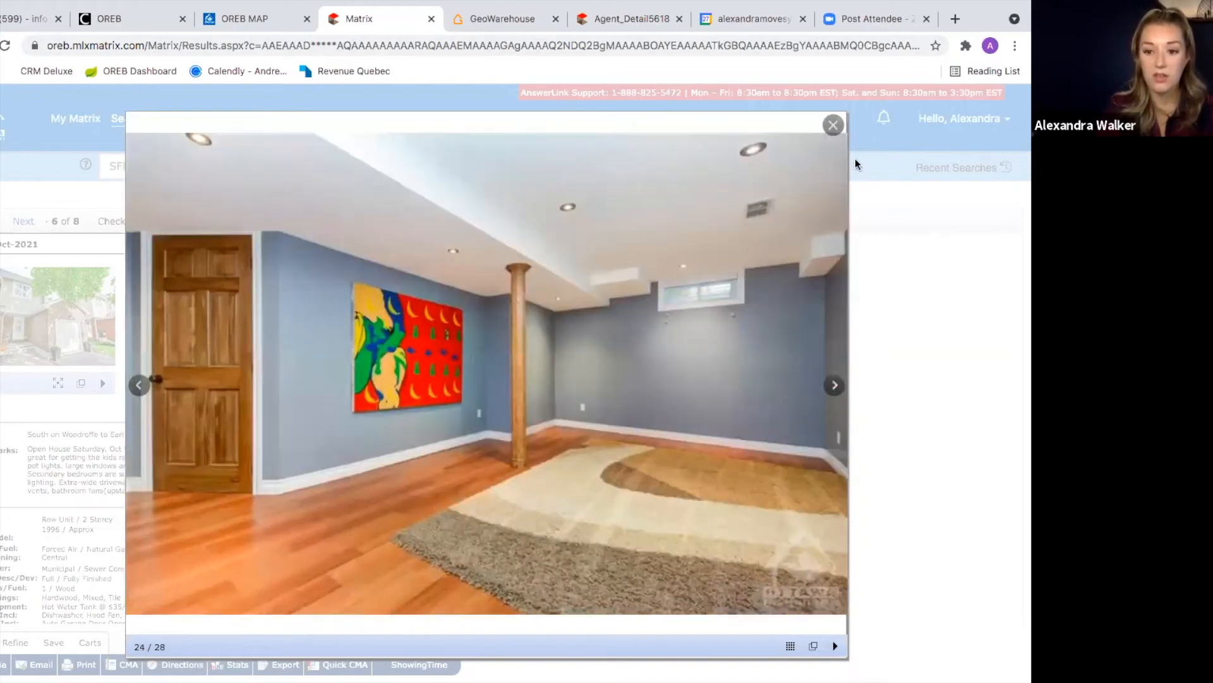
click(833, 126)
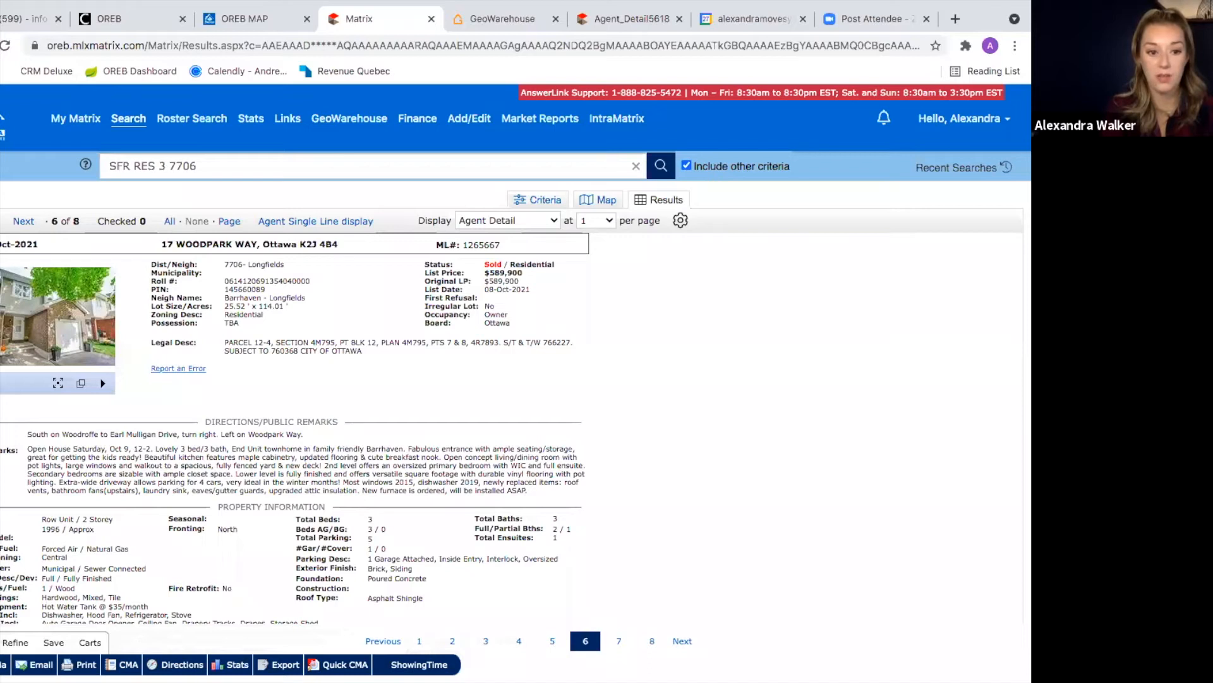
click(2, 244)
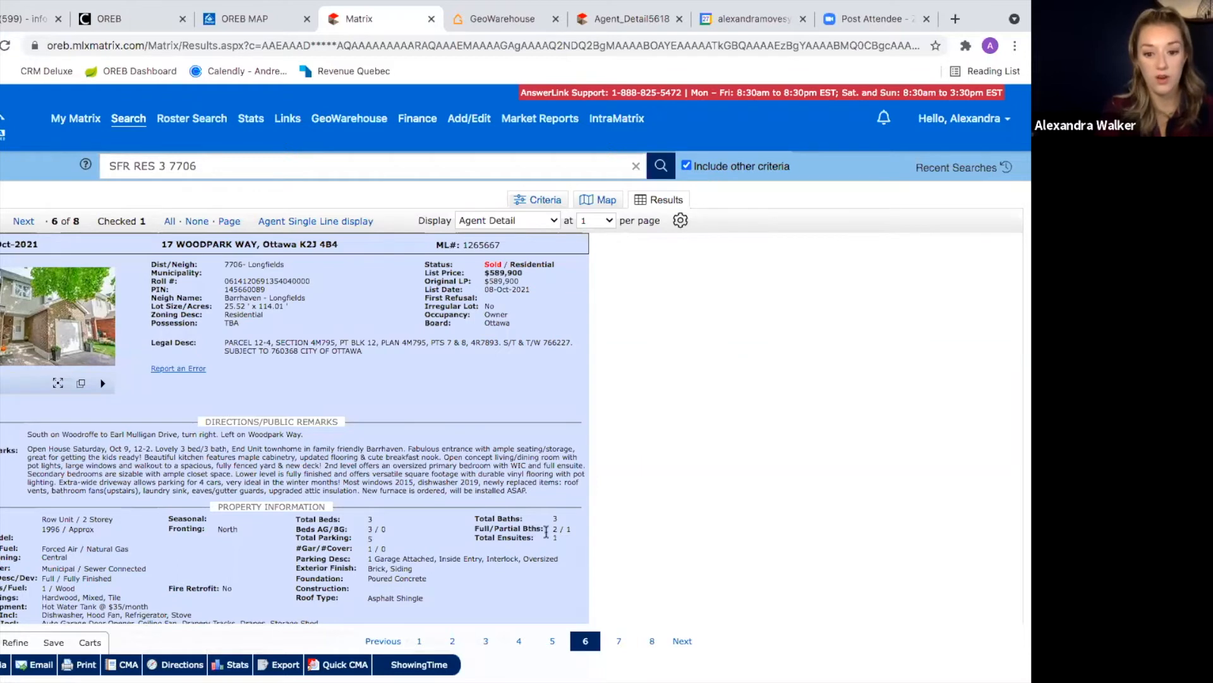
click(689, 641)
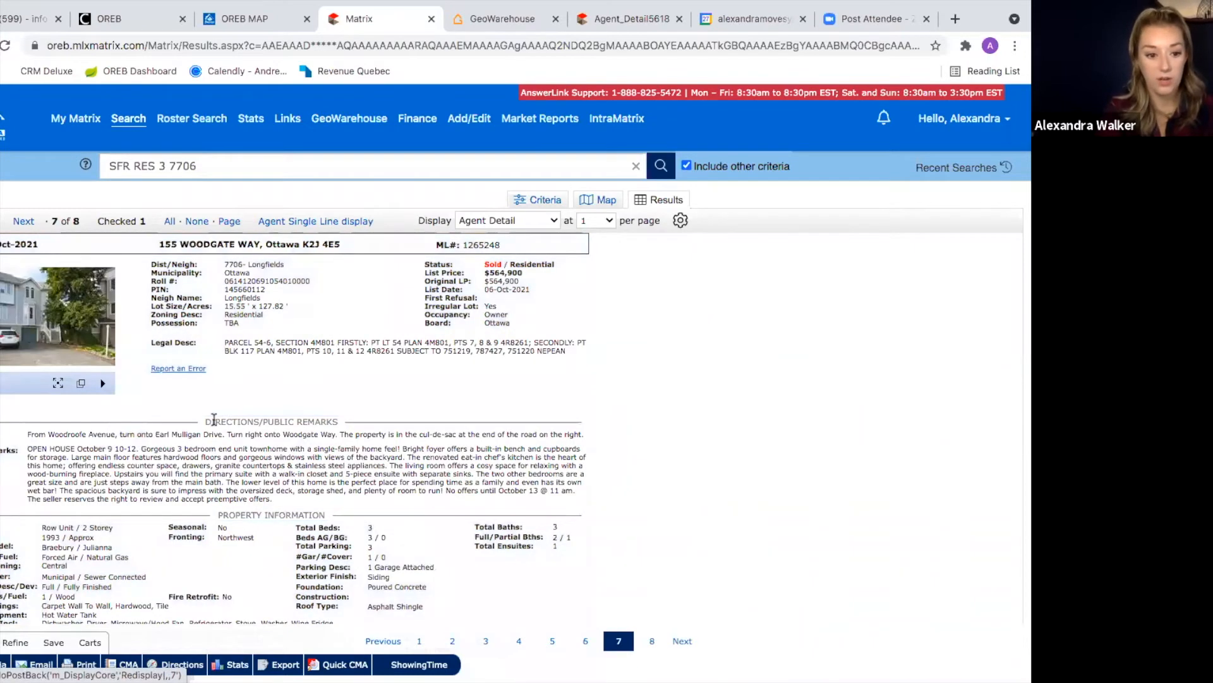
click(41, 321)
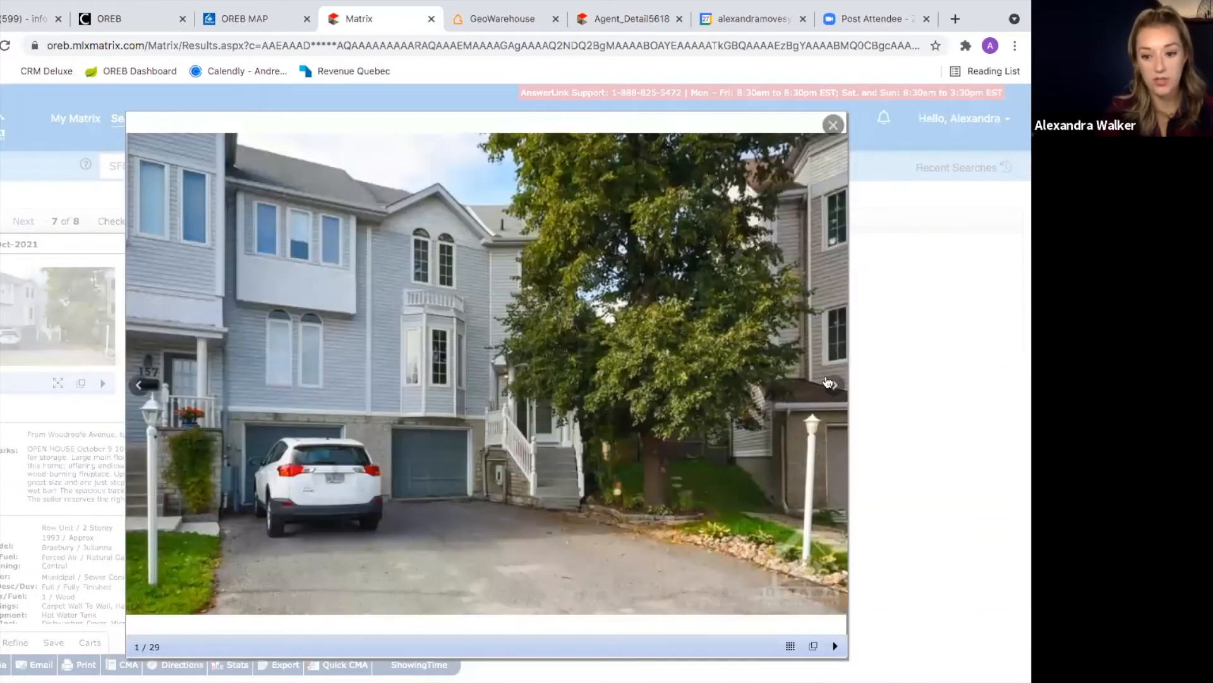
click(831, 384)
click(829, 383)
click(832, 385)
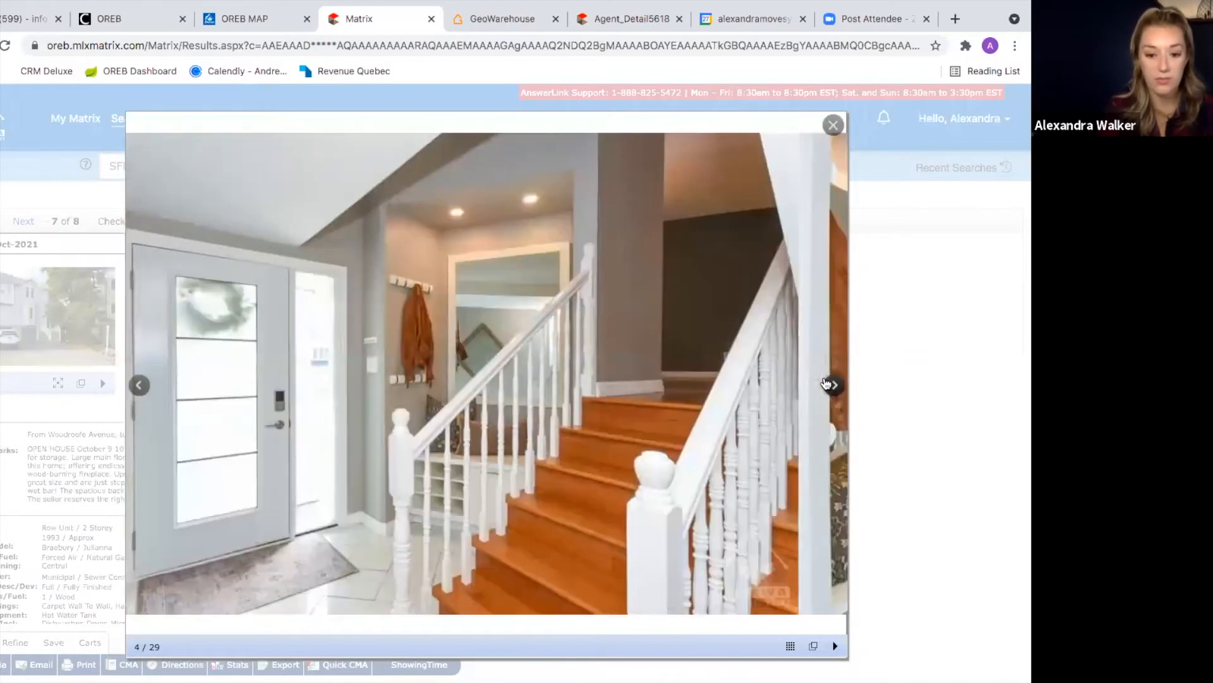
click(832, 385)
click(831, 384)
click(832, 384)
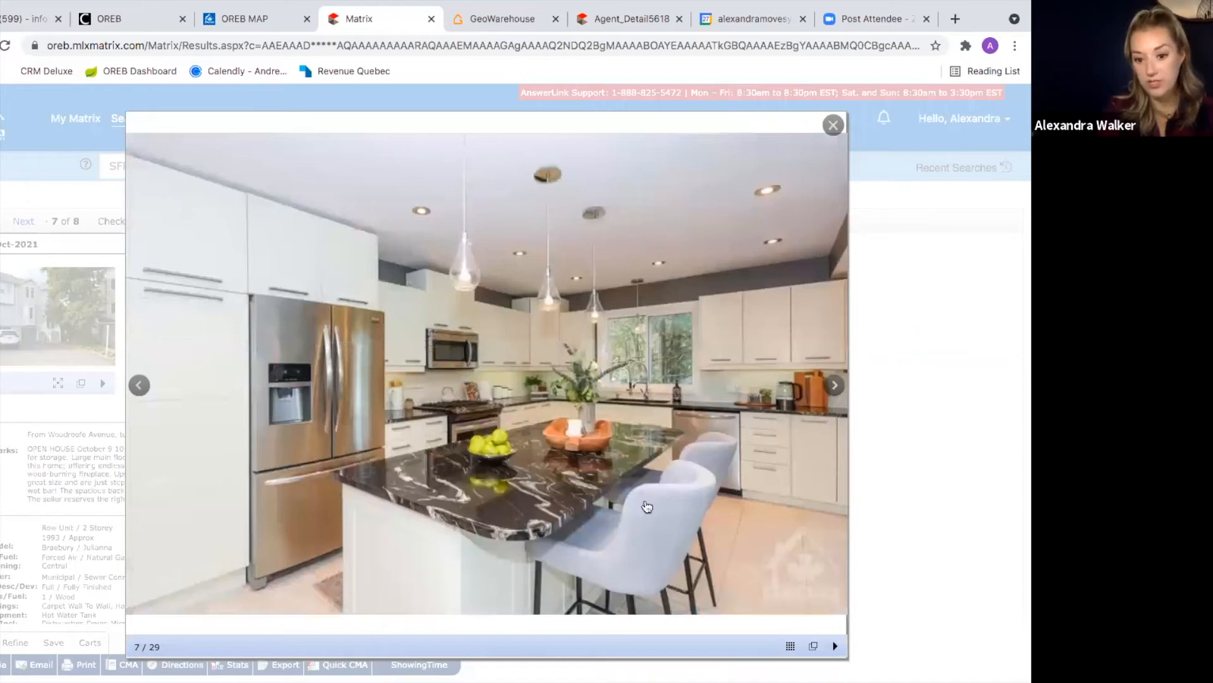
Step: View the remaining kitchen, living room and staircase photos, close the gallery, and check the listing
click(836, 385)
click(836, 384)
click(835, 385)
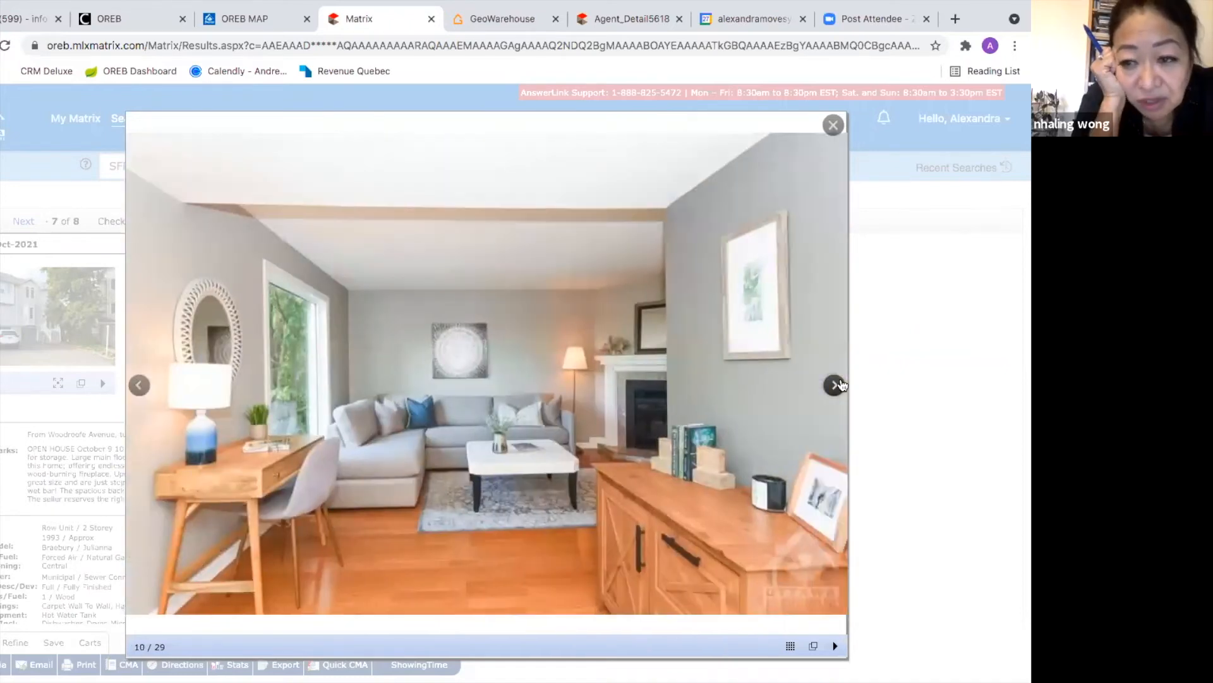
click(835, 384)
click(836, 384)
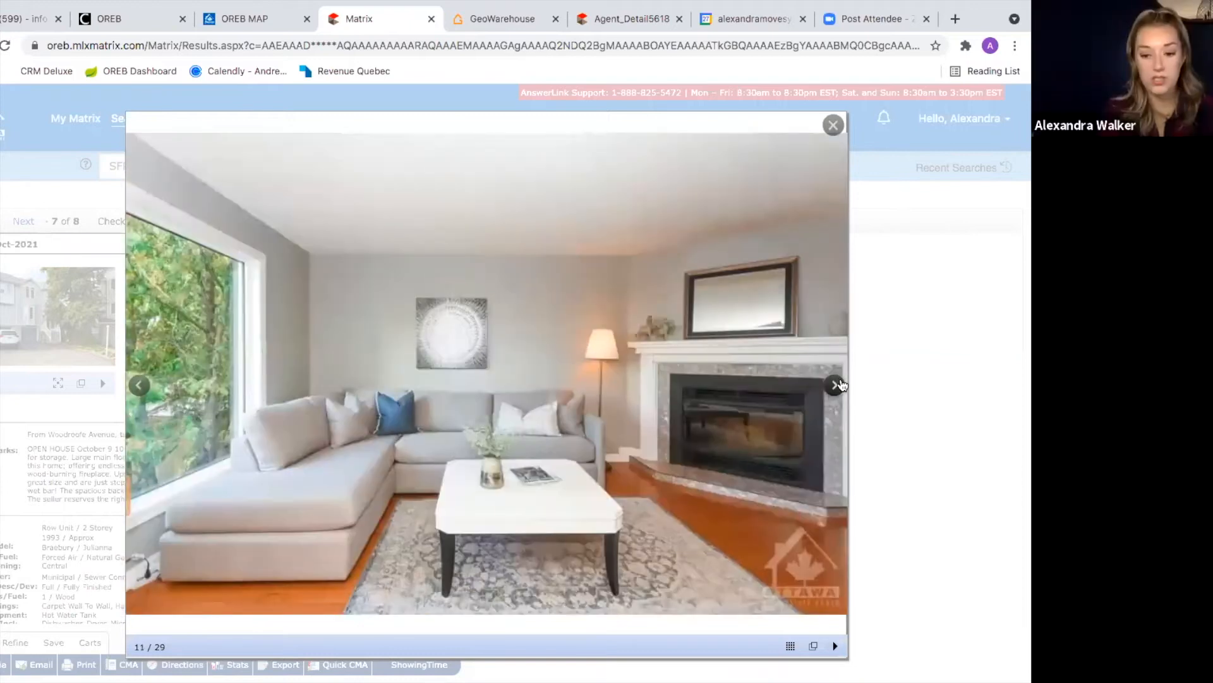
click(835, 384)
click(836, 384)
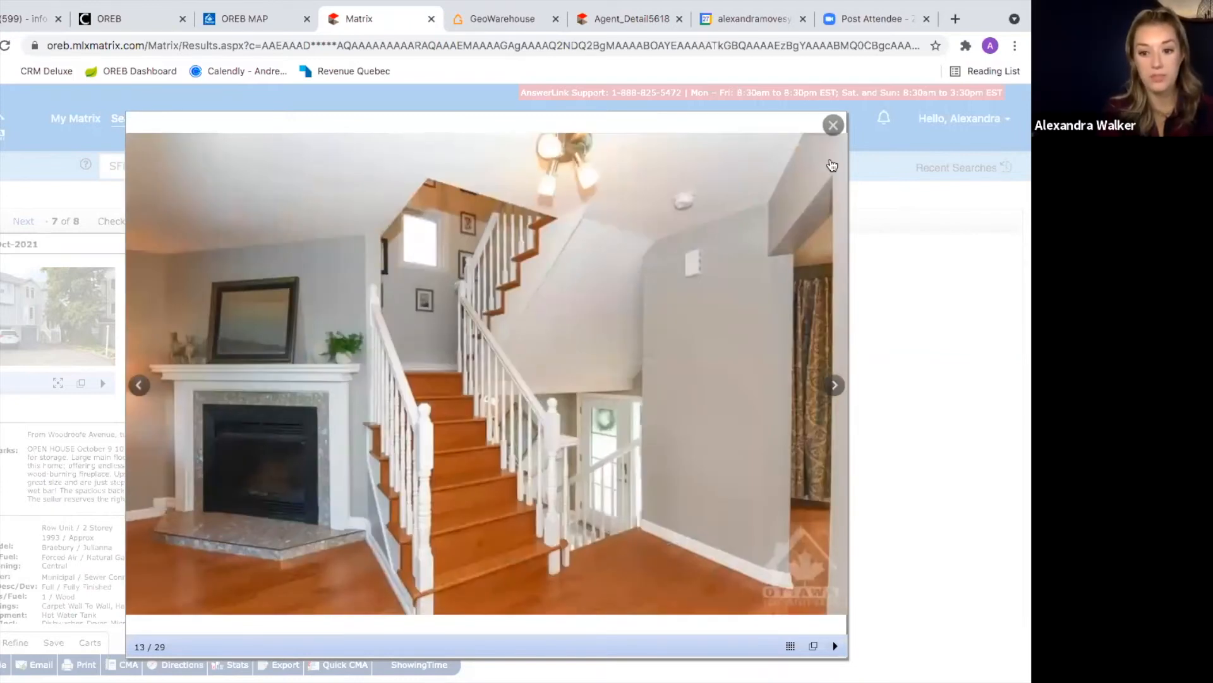
click(833, 124)
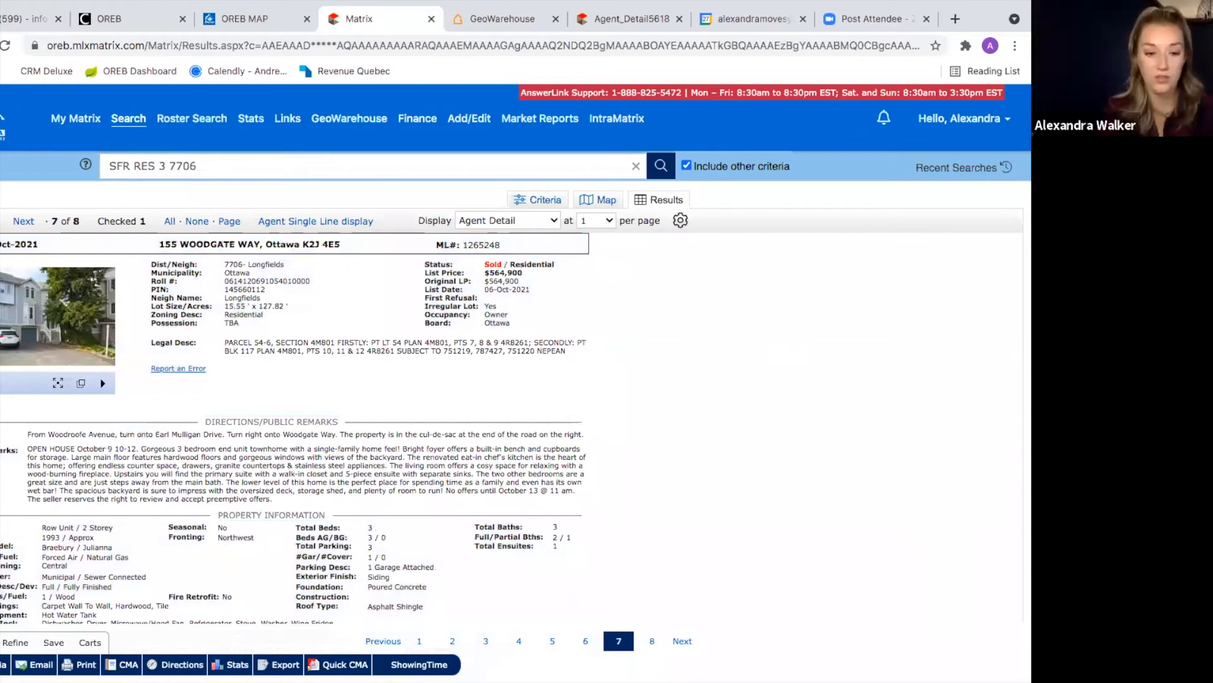
click(1, 245)
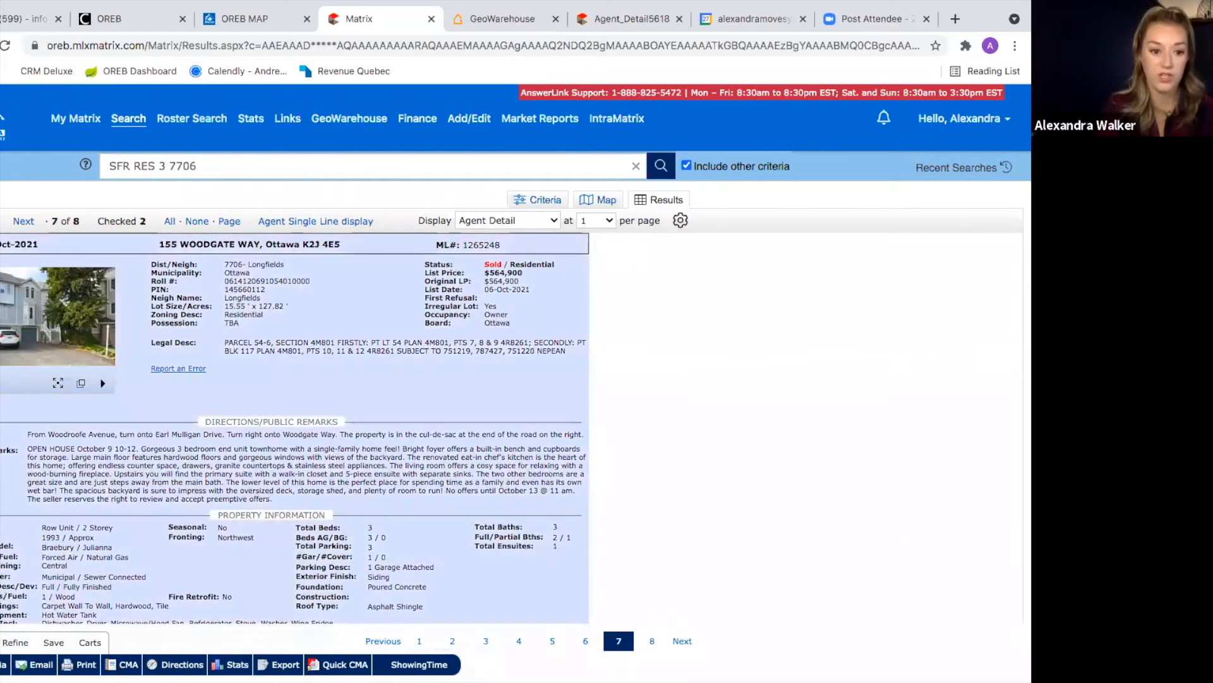
click(682, 642)
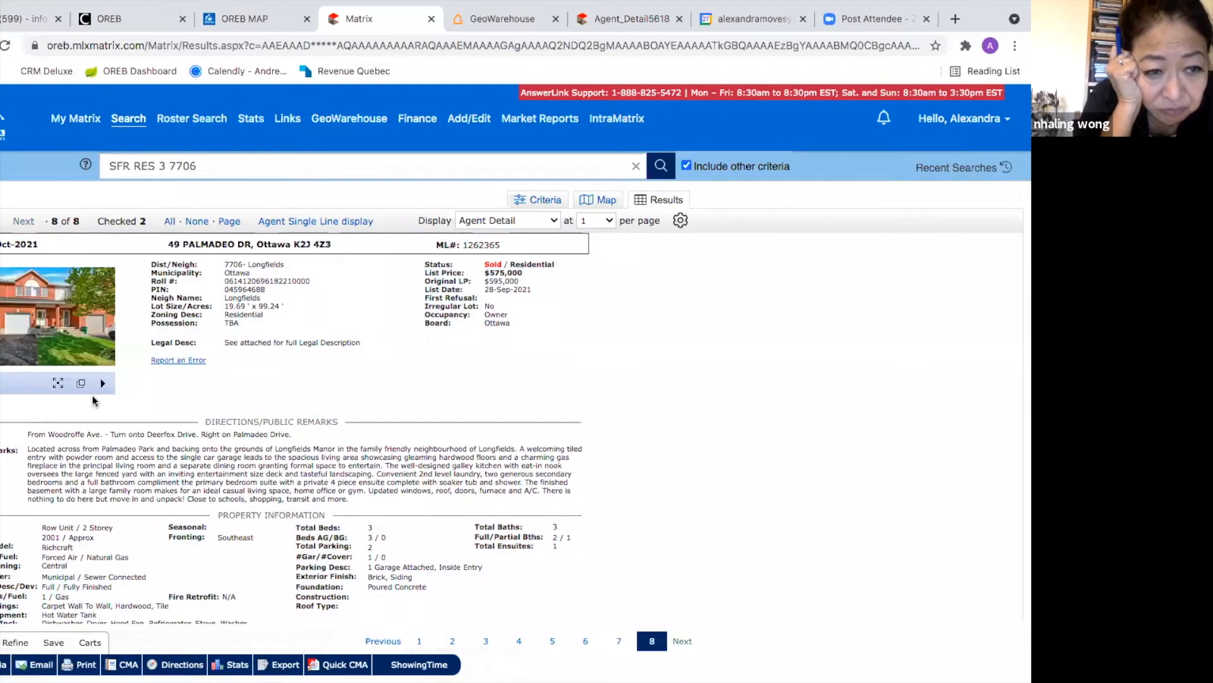
click(33, 335)
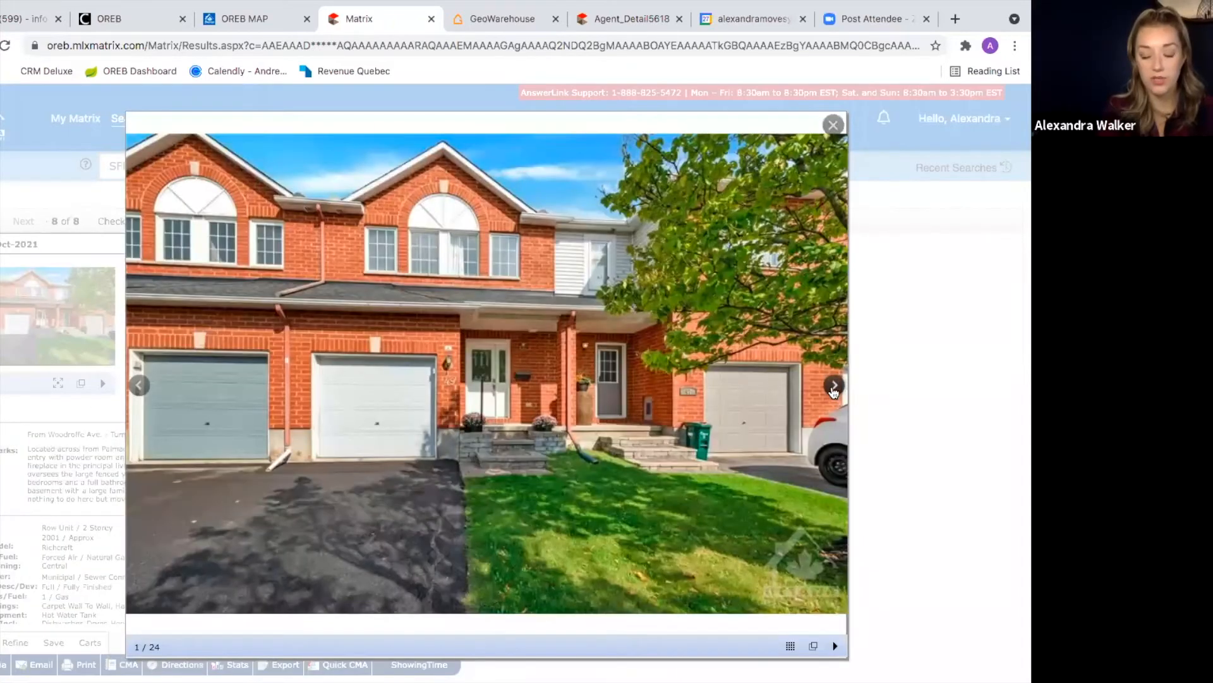
click(835, 387)
click(834, 387)
click(834, 386)
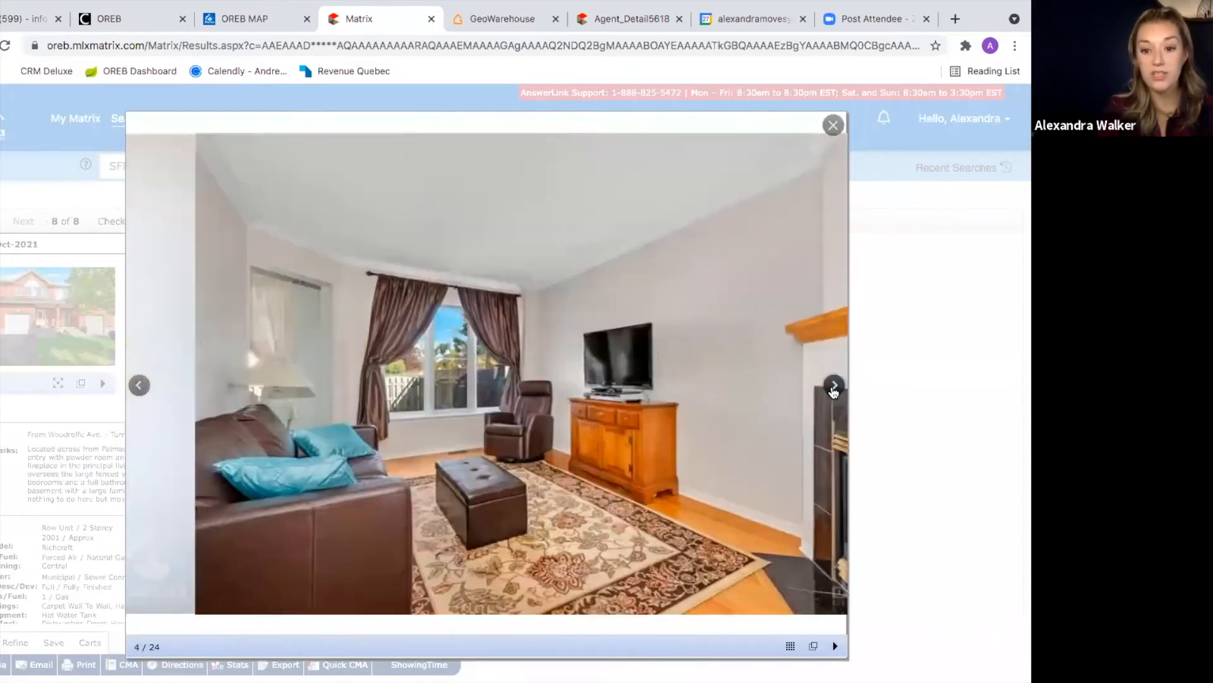
click(834, 386)
click(835, 387)
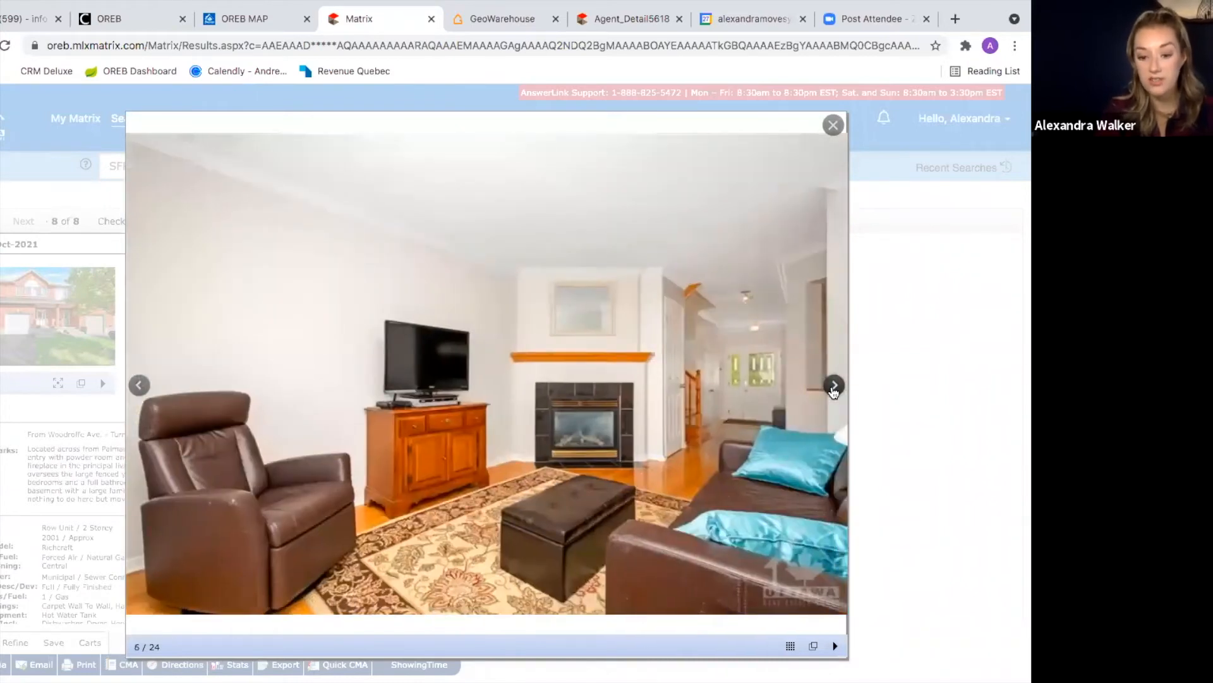
click(835, 387)
click(835, 386)
click(834, 387)
click(834, 387)
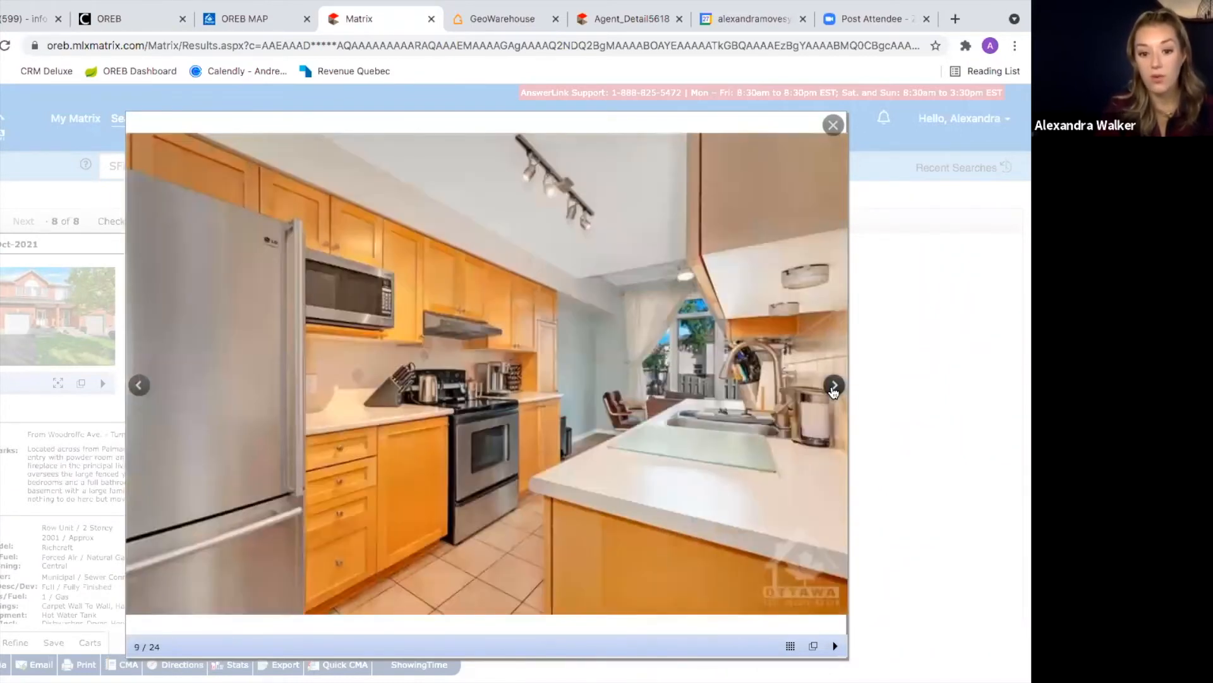
click(835, 387)
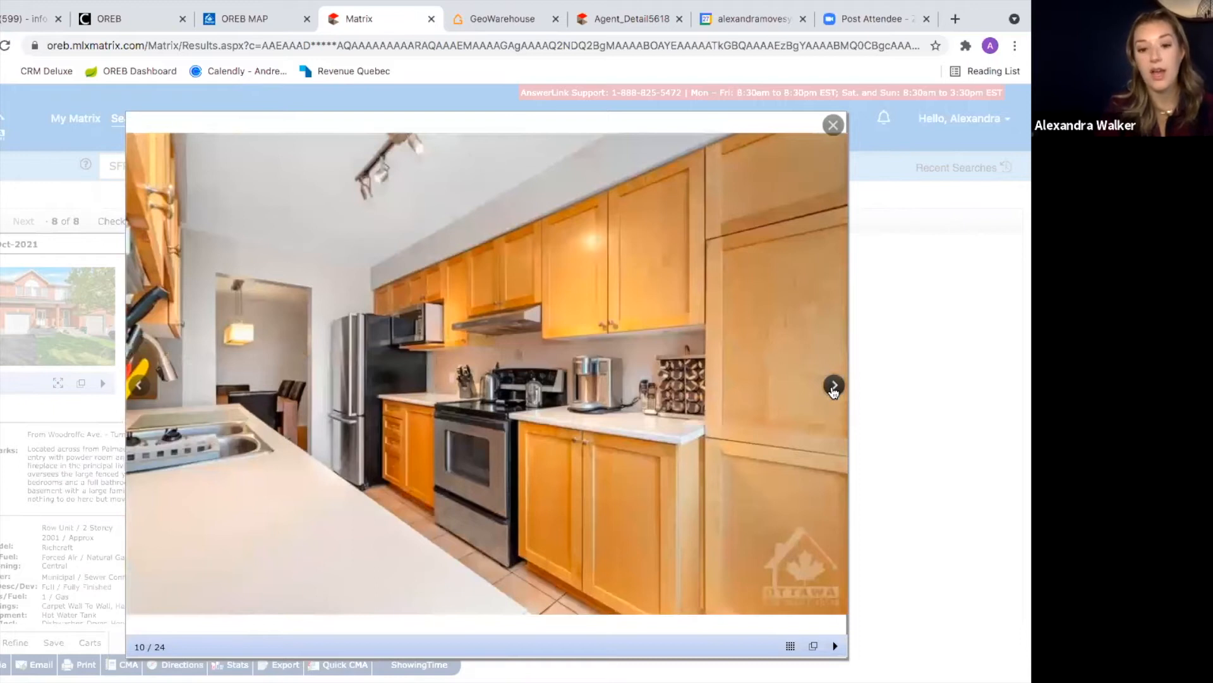
click(835, 387)
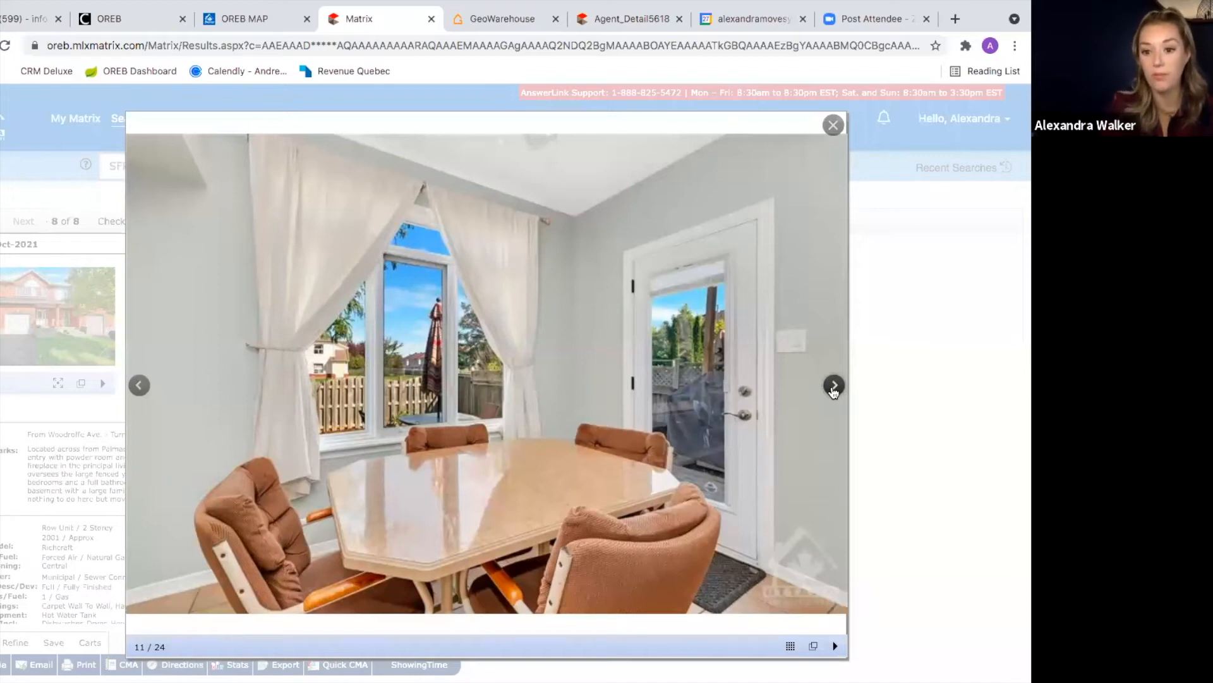
click(833, 125)
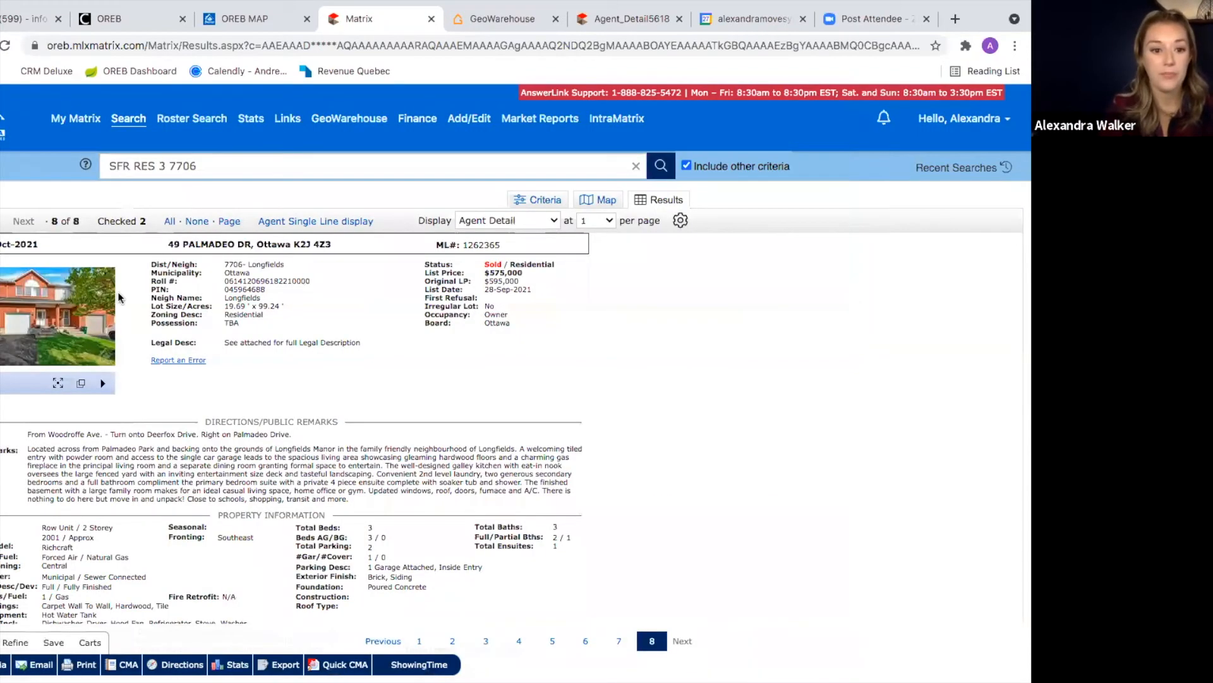
click(0, 244)
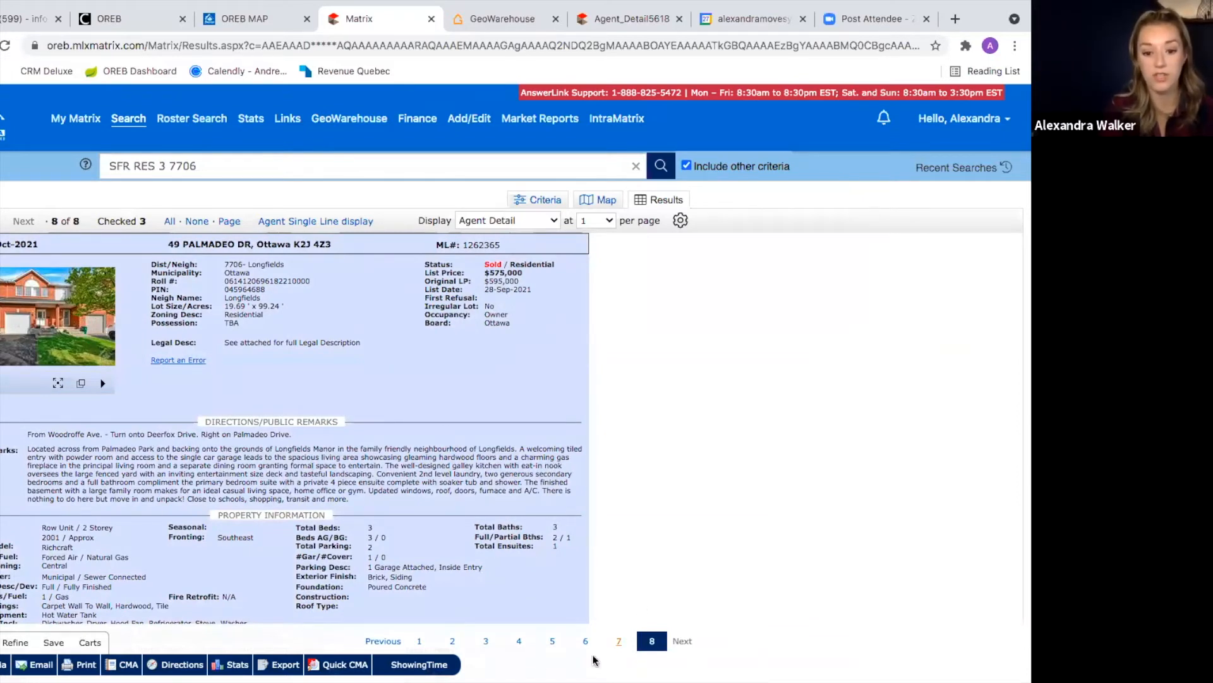
click(419, 641)
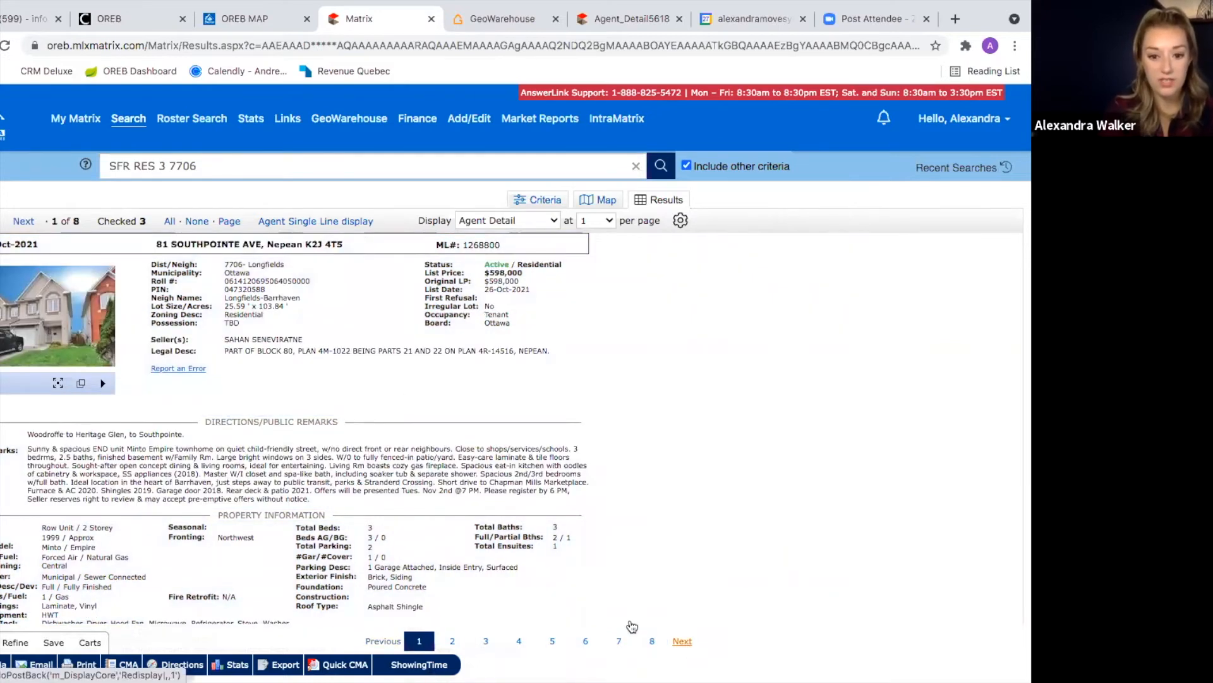
click(682, 641)
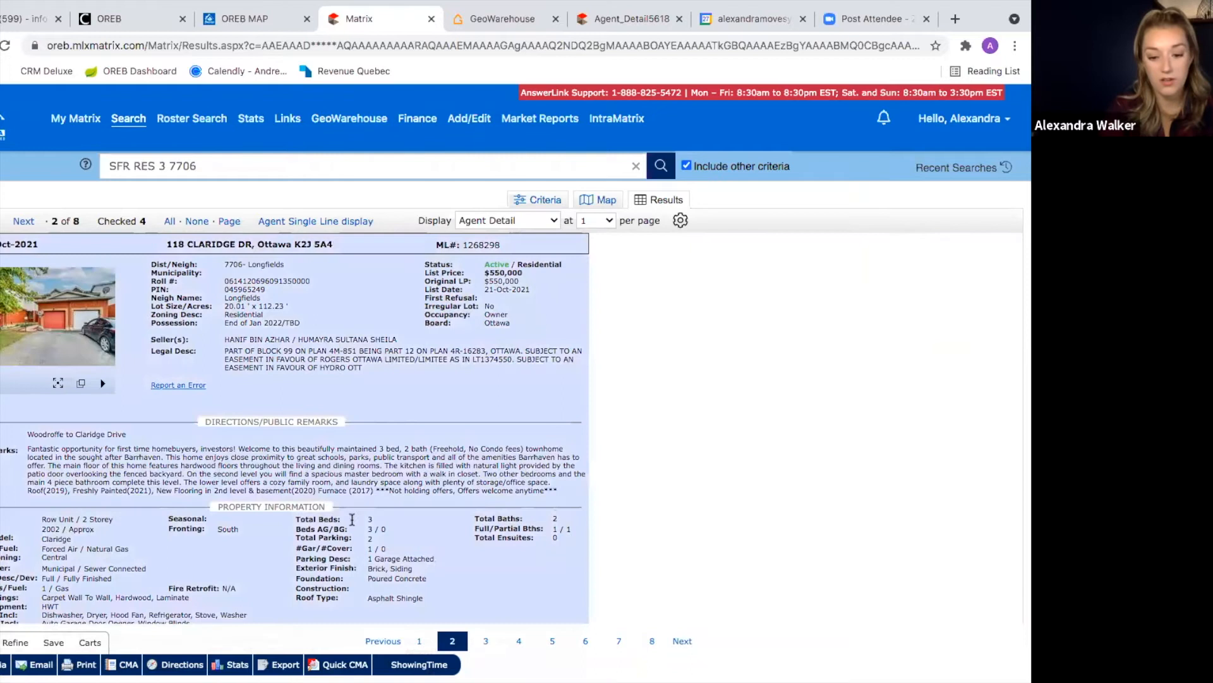
click(484, 642)
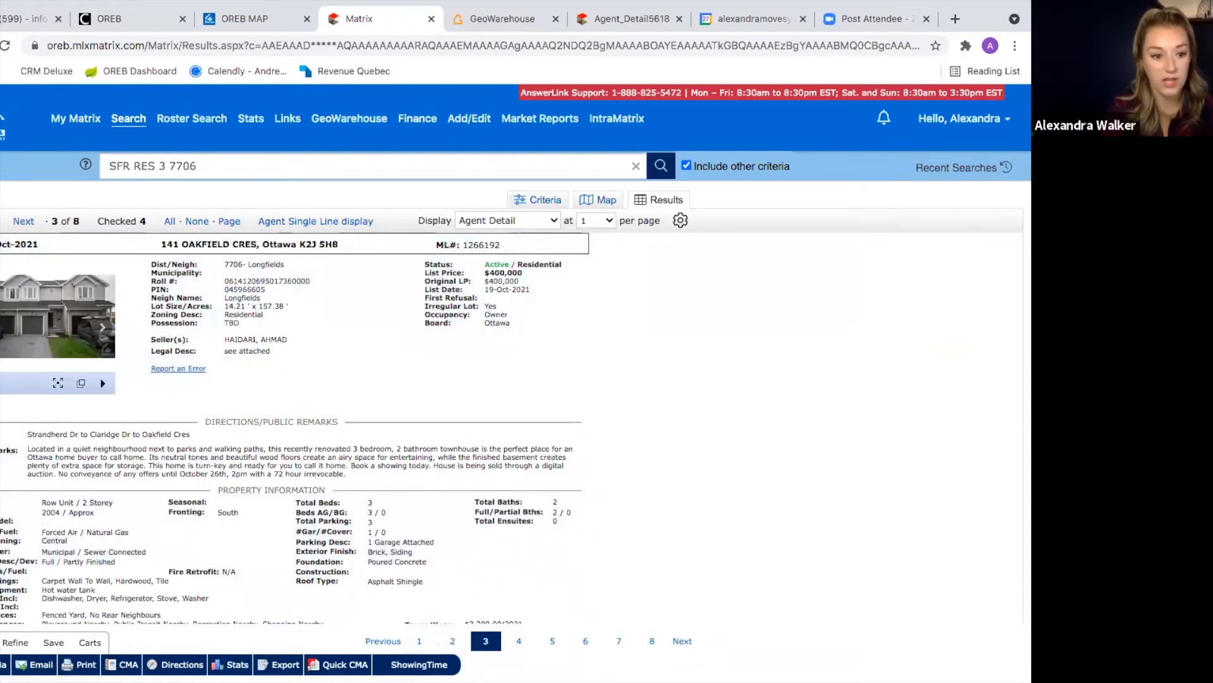
click(469, 541)
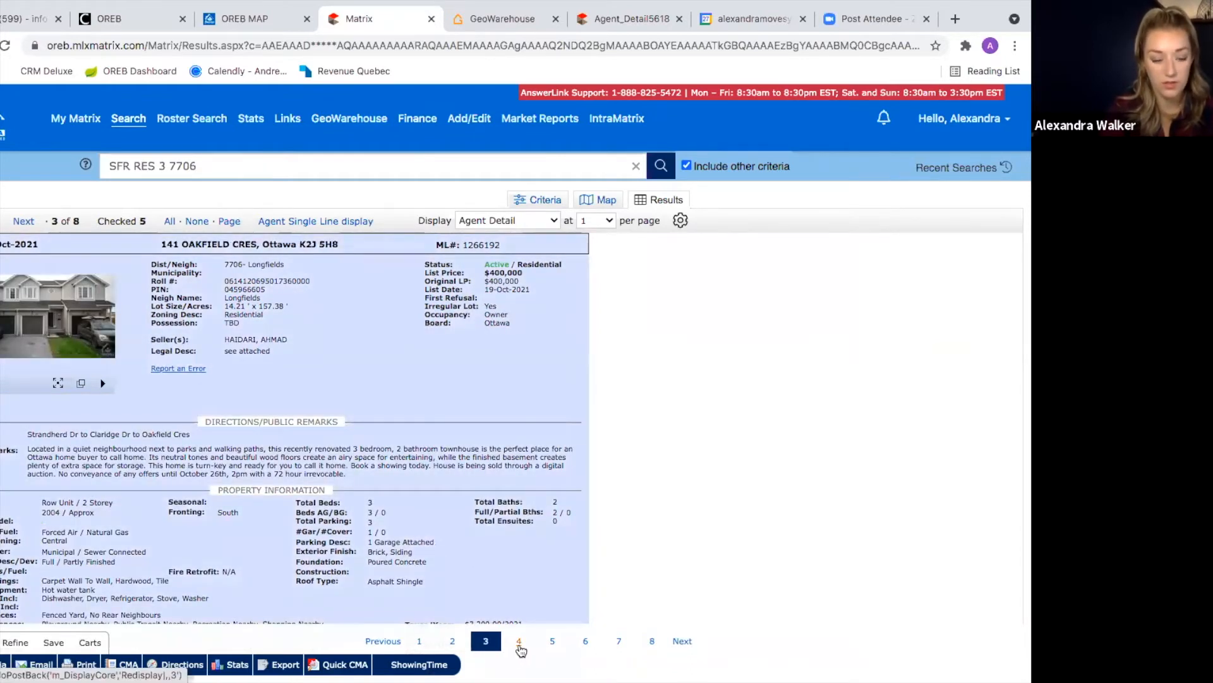
click(520, 644)
click(2, 245)
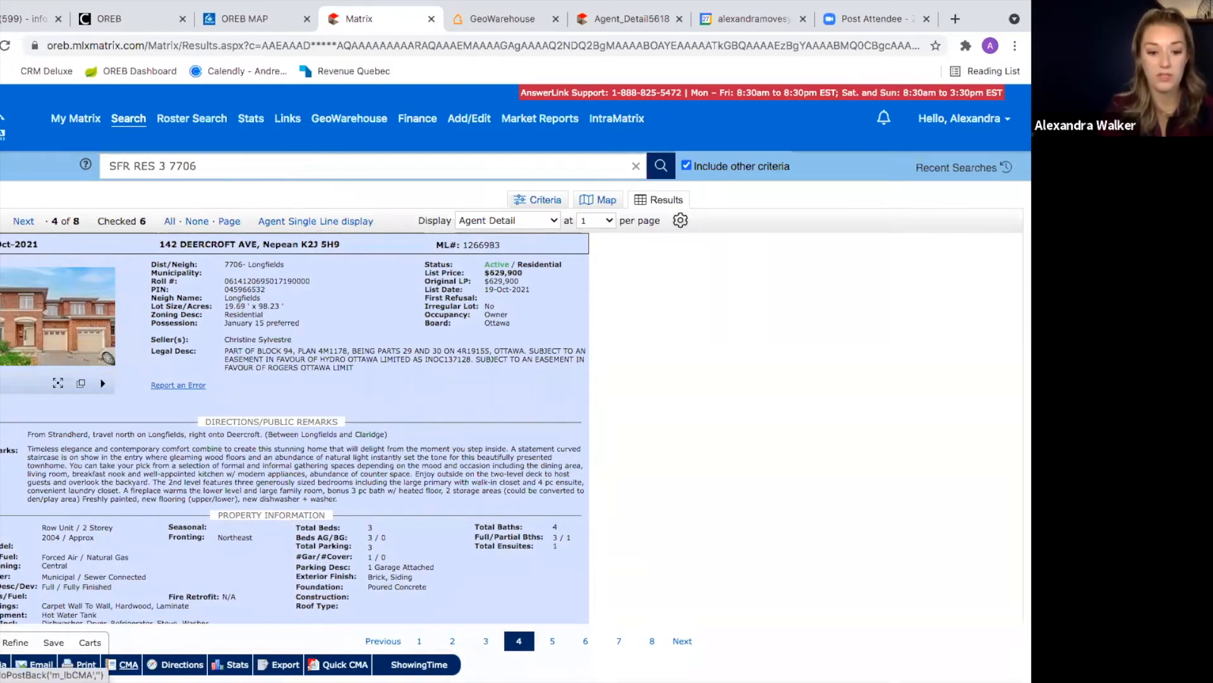
scroll(153, 631, up, 2)
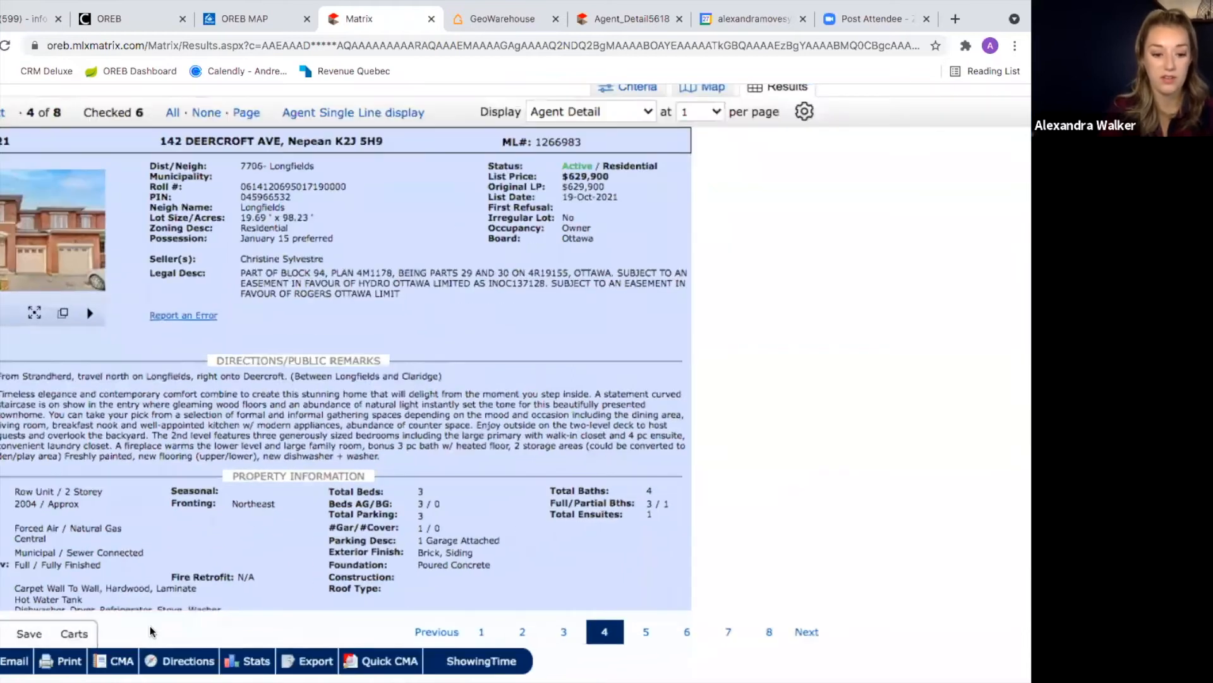
Step: Start a CMA from the checked listings, choose its contact, and go to the Pages step
click(118, 662)
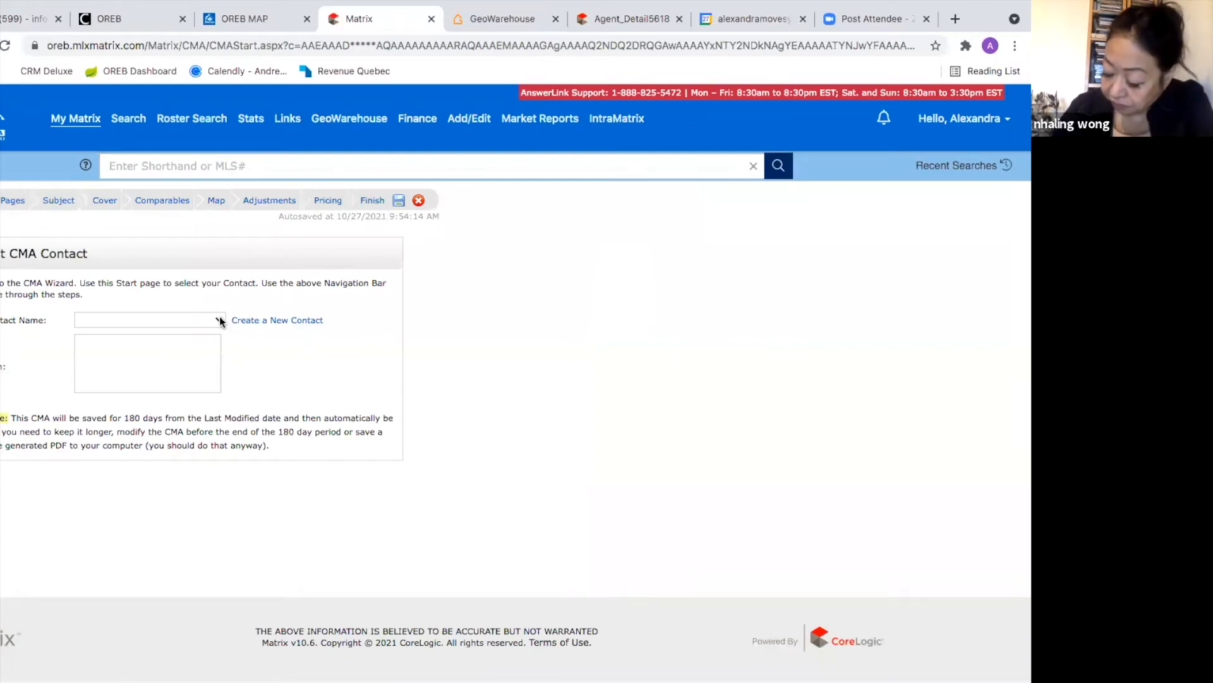
click(219, 320)
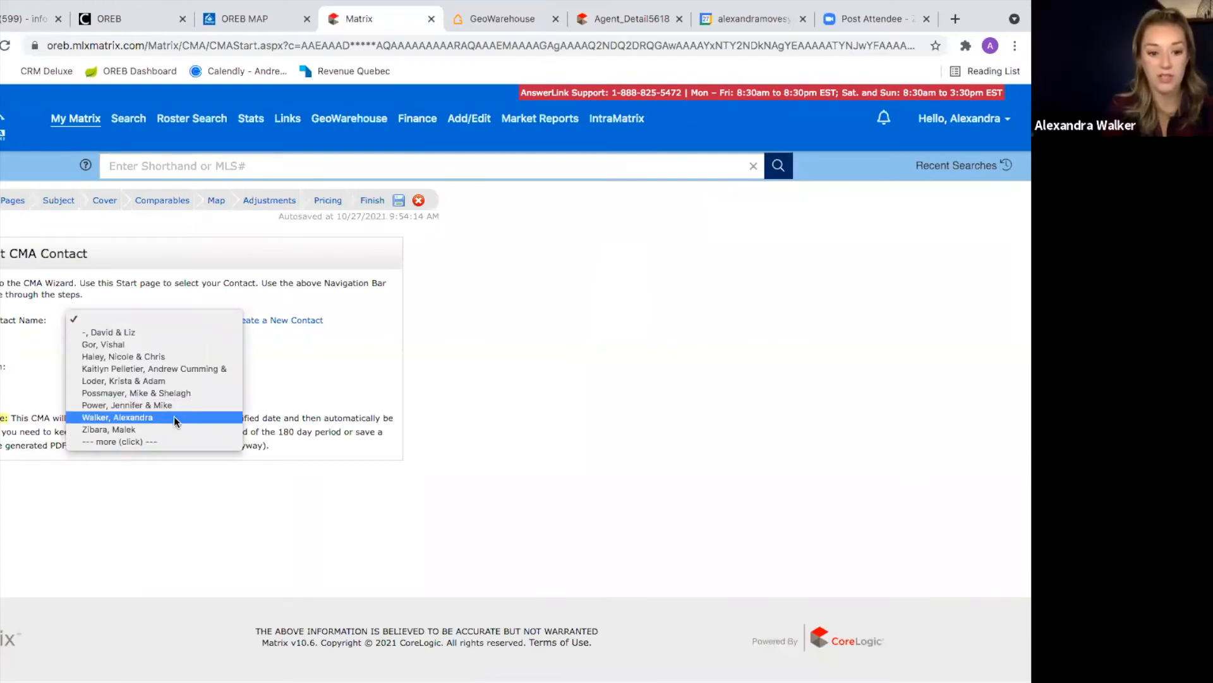
click(332, 380)
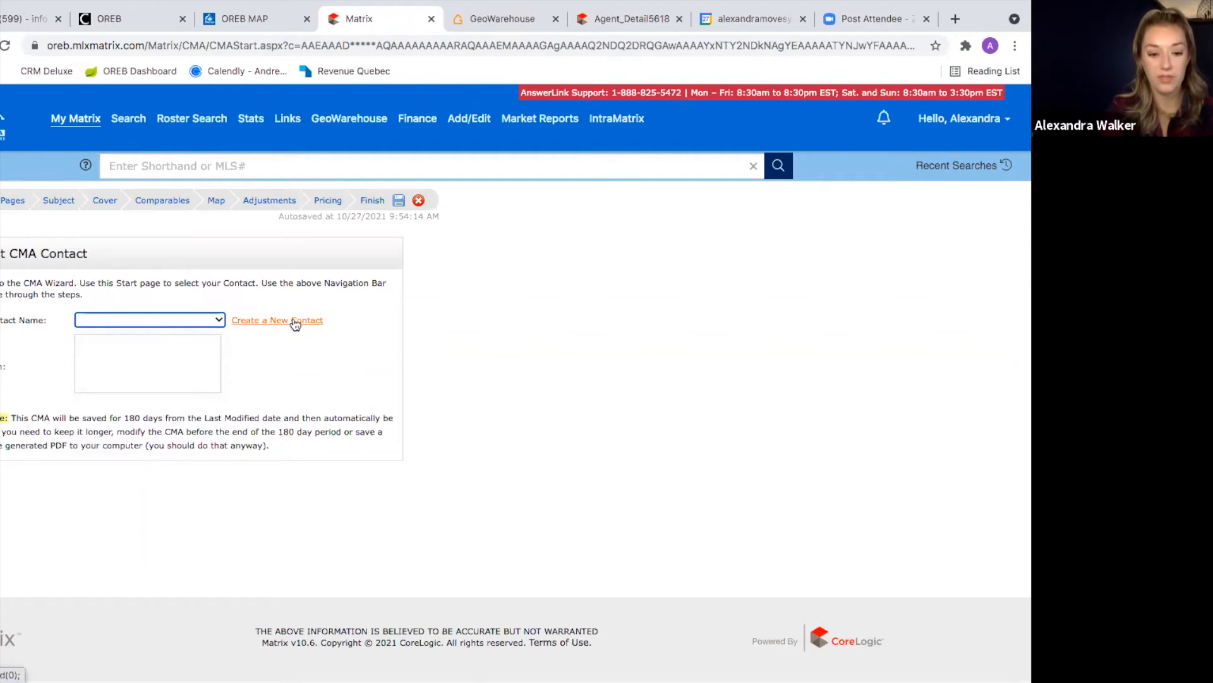
click(211, 316)
click(153, 421)
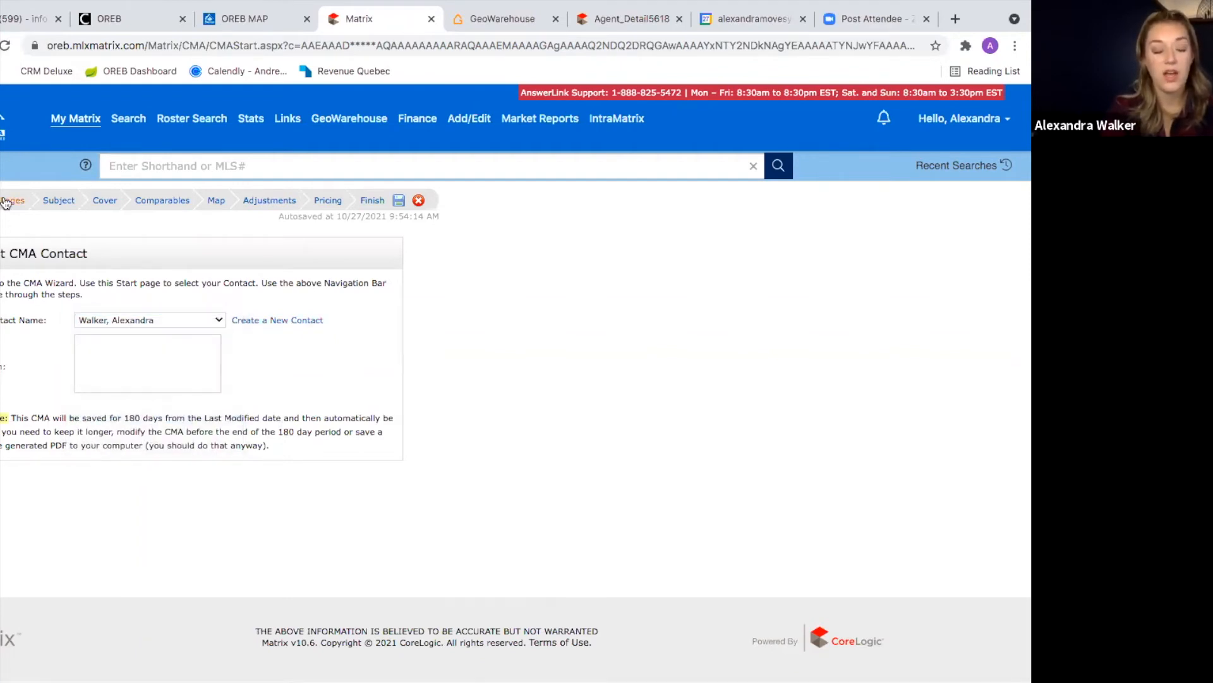
scroll(5, 202, up, 5)
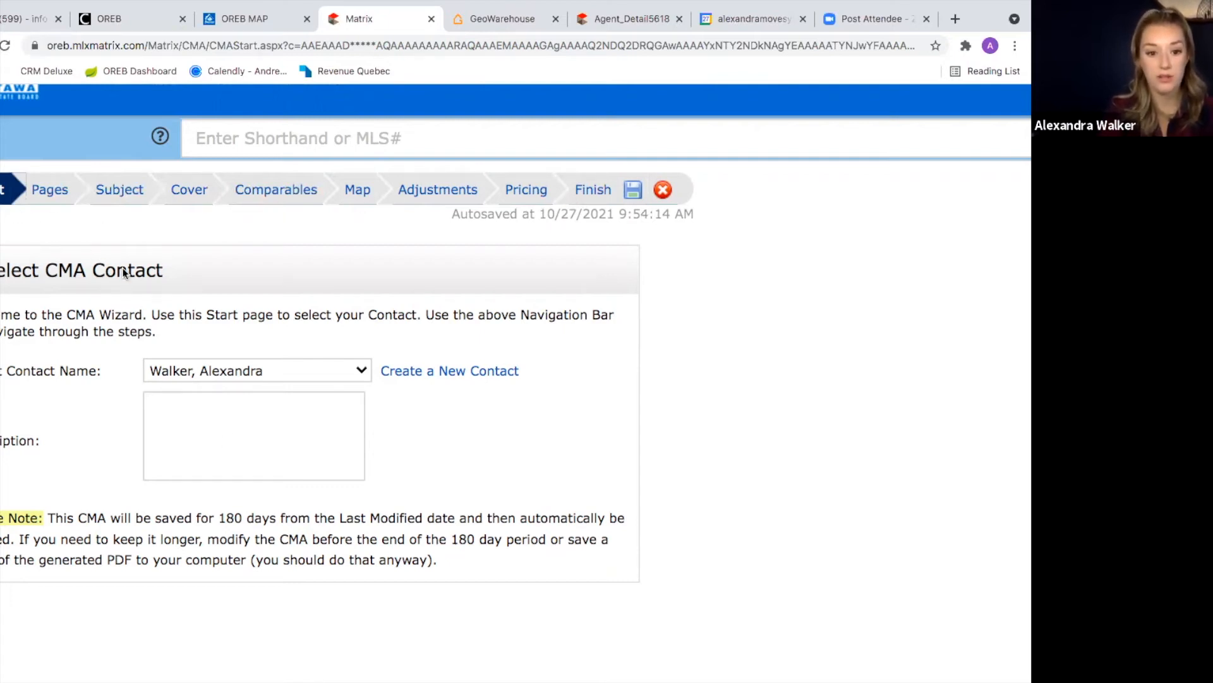
click(43, 190)
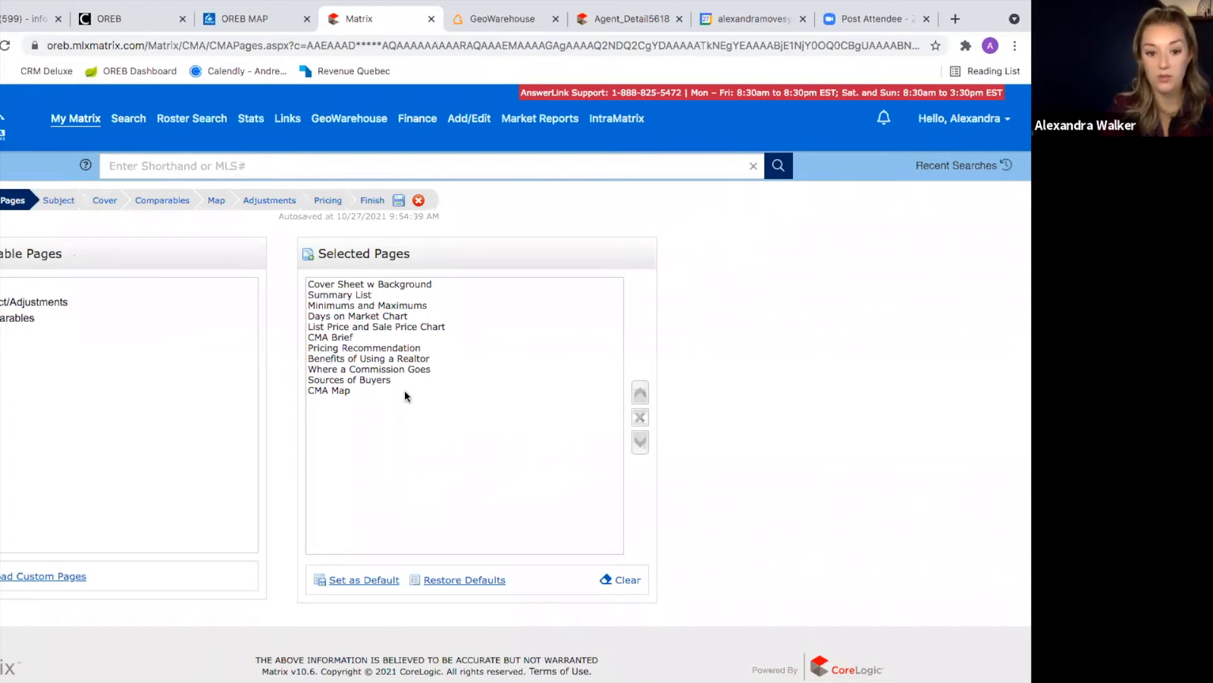
scroll(405, 390, up, 5)
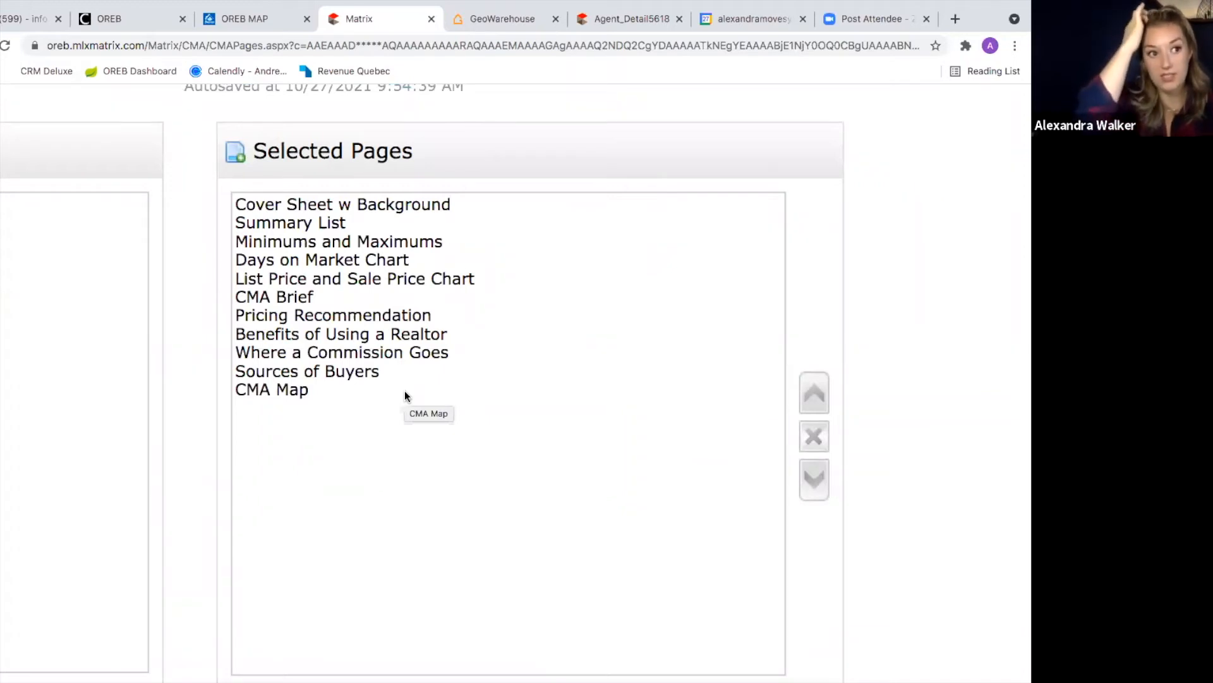
scroll(405, 391, down, 5)
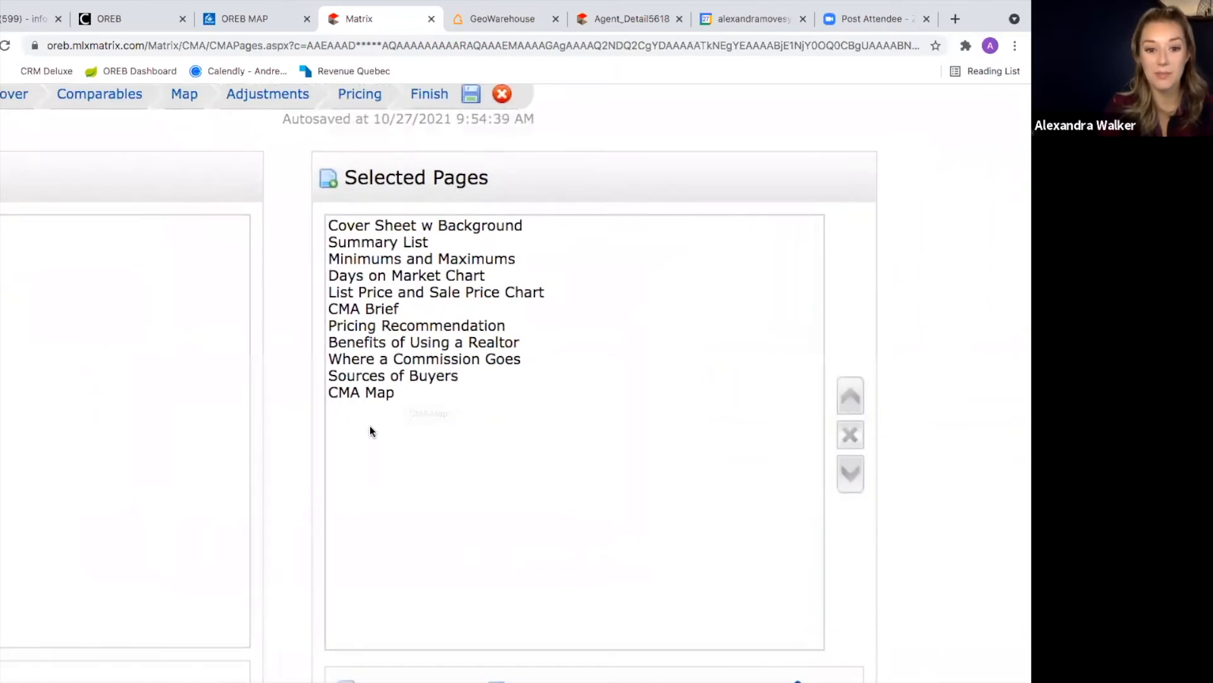
scroll(370, 431, down, 3)
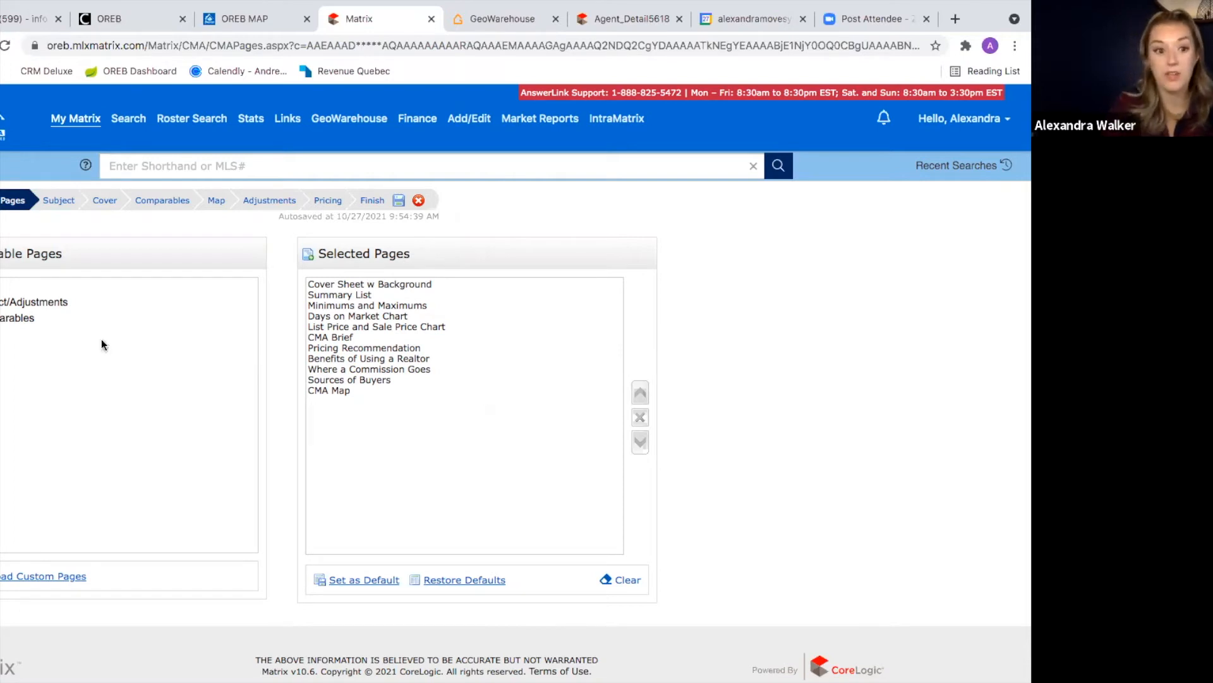
mouse_move(716, 657)
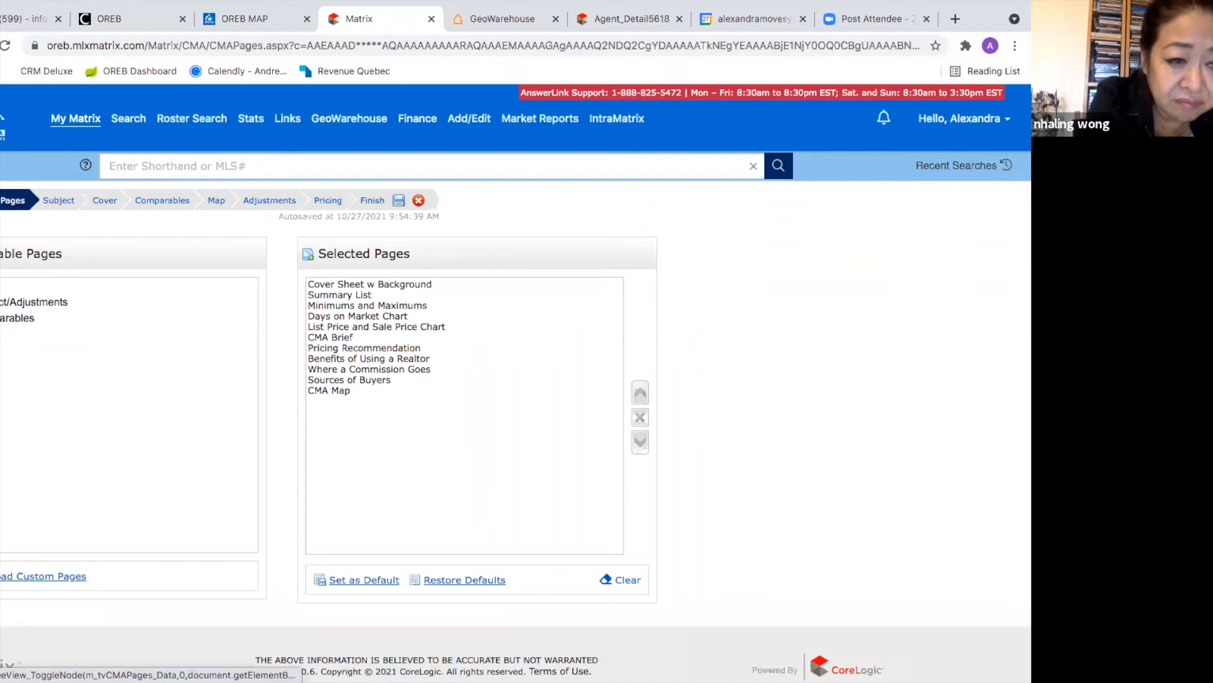
Step: Expand the Available Pages groups and add Price Adjustments after Summary List, plus Pro Report
click(1, 286)
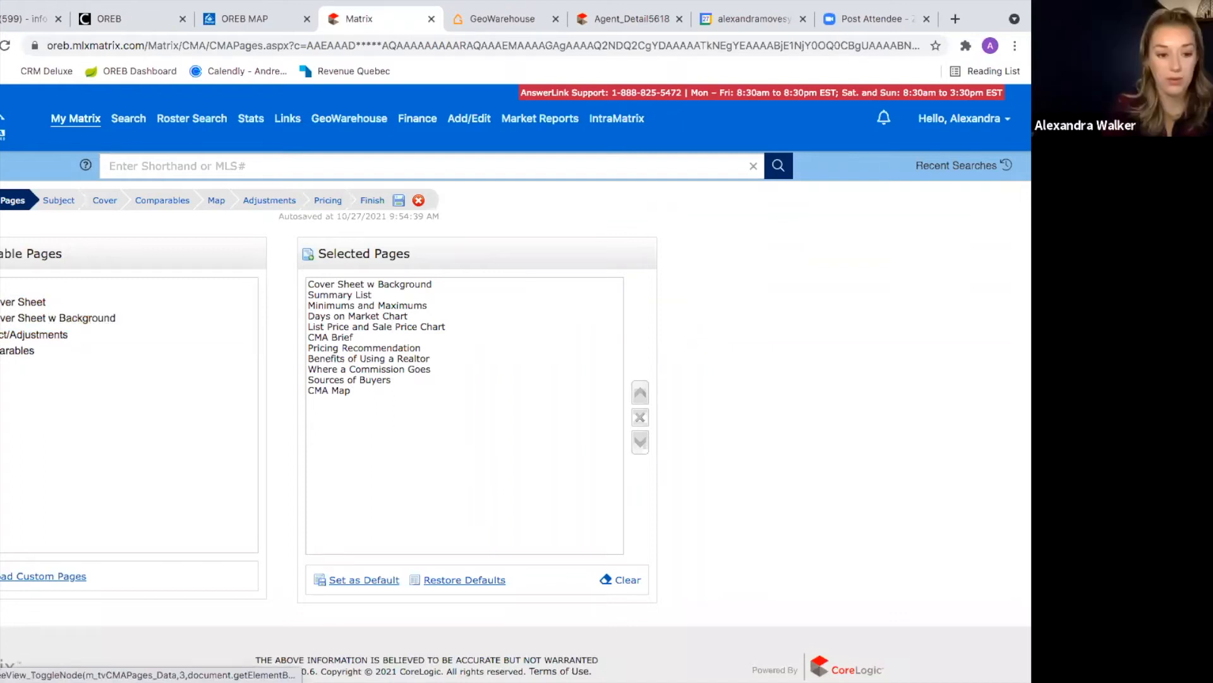
click(1, 335)
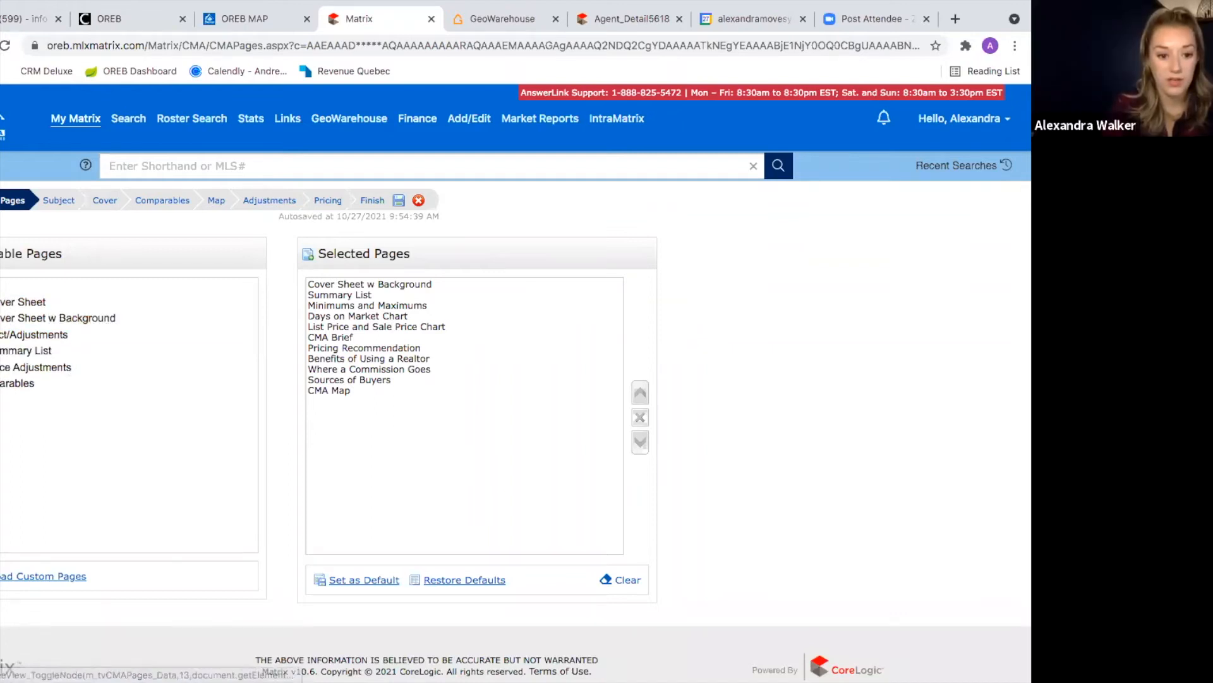
click(1, 382)
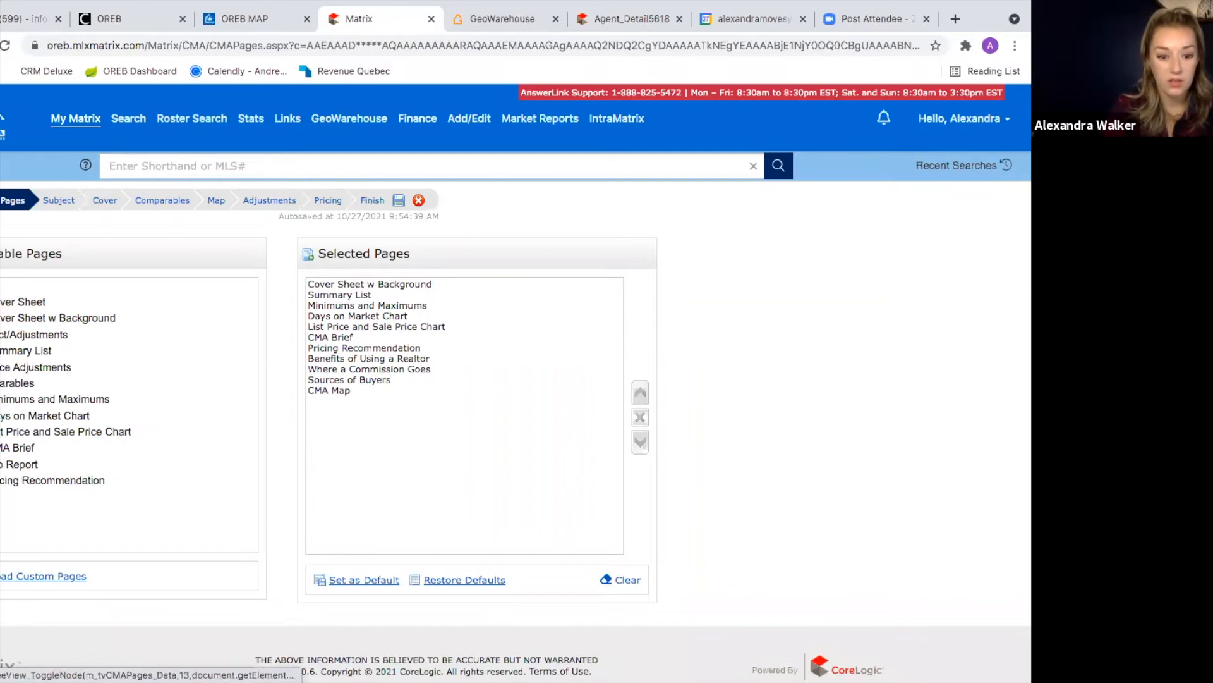
click(1, 496)
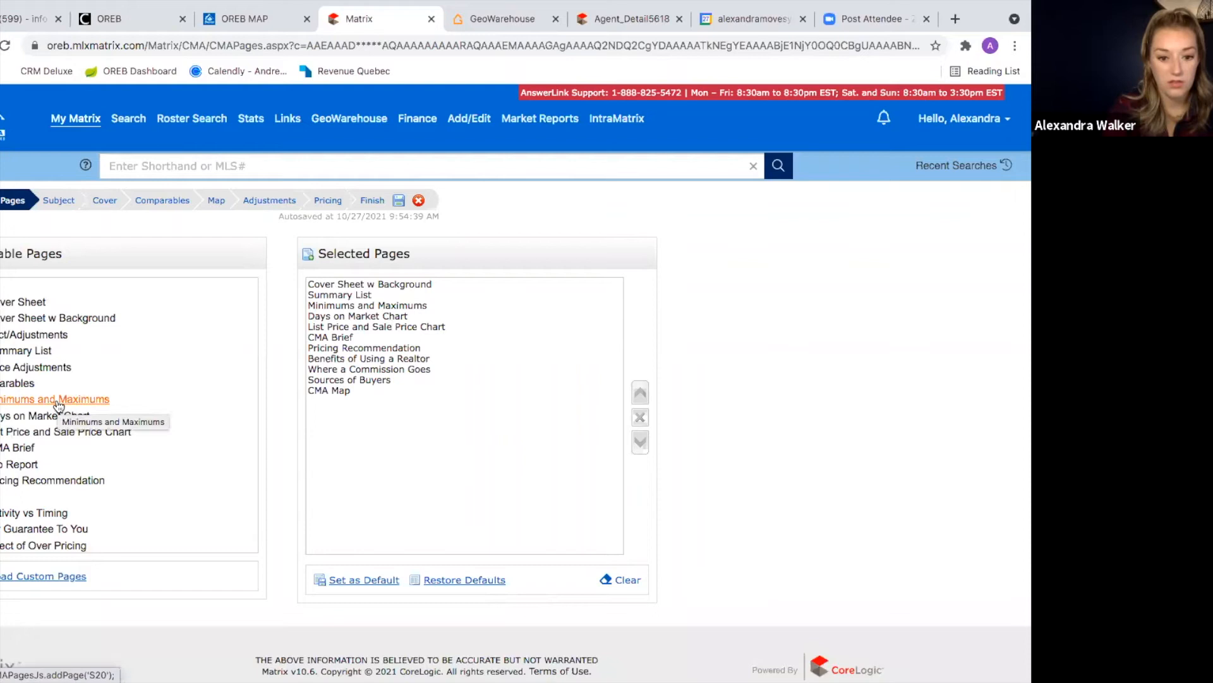
click(25, 351)
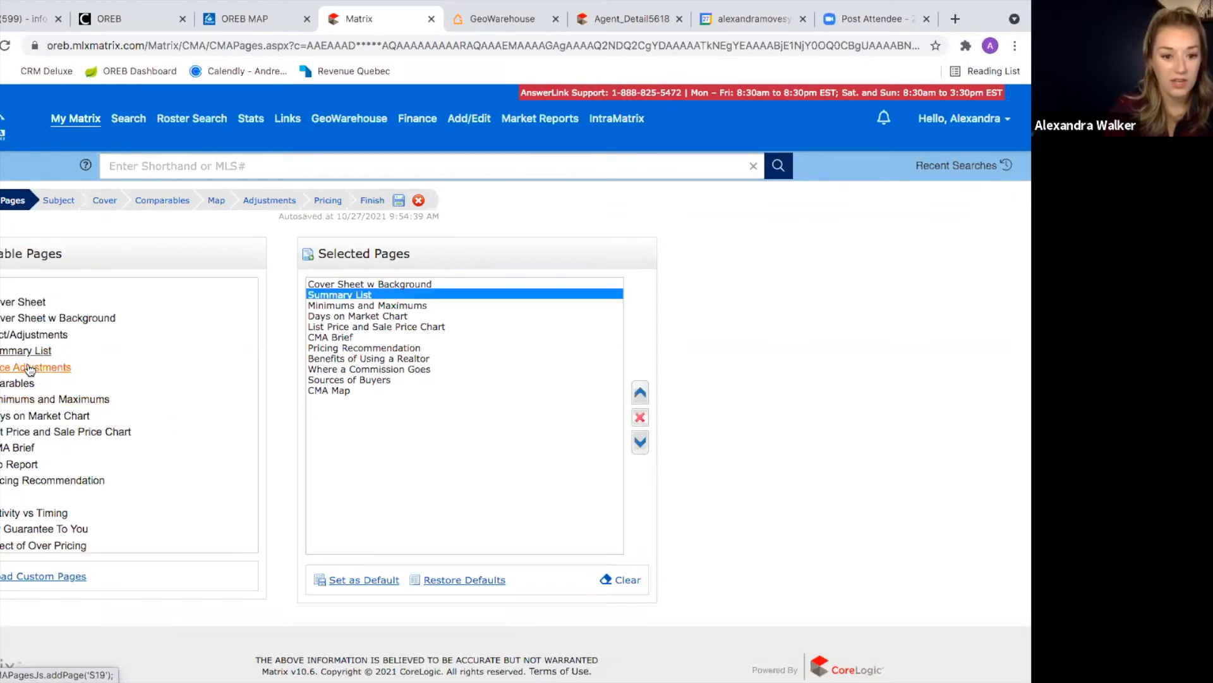
click(35, 367)
click(46, 400)
click(51, 416)
click(53, 433)
click(24, 448)
click(22, 464)
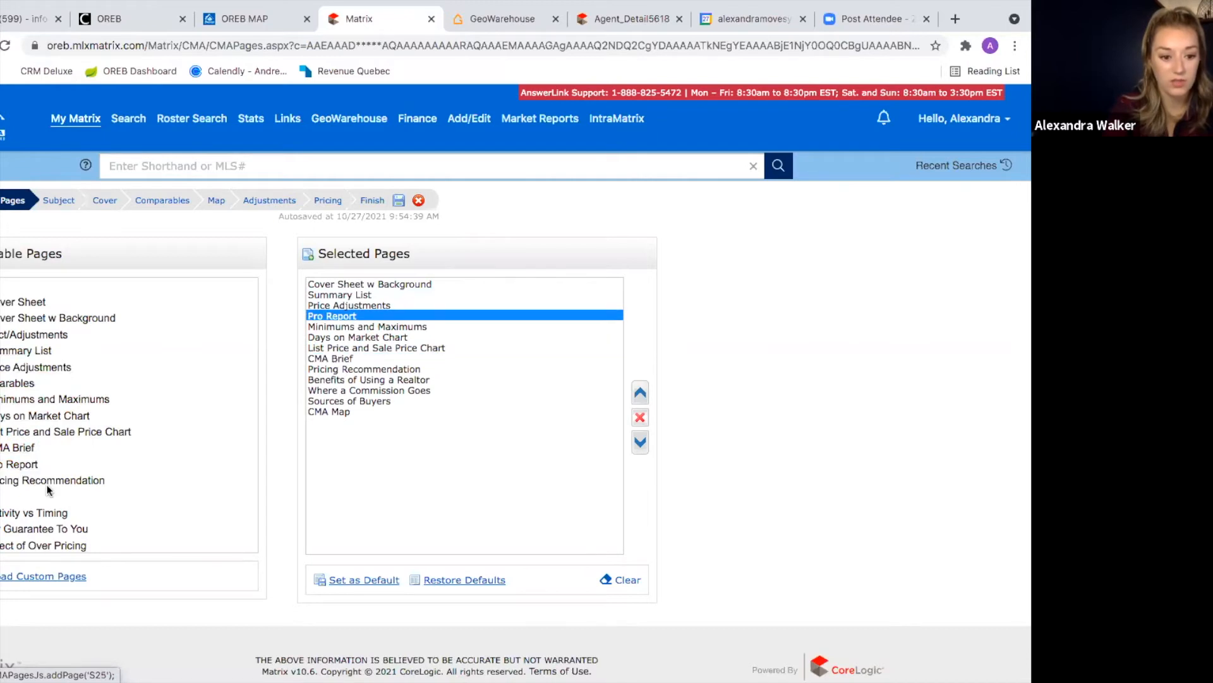
click(42, 485)
Step: Add Activity vs Timing, My Guarantee To You, Effect of Over Pricing, Market Analysis Explanation and Importance of Pricing
scroll(42, 480, down, 2)
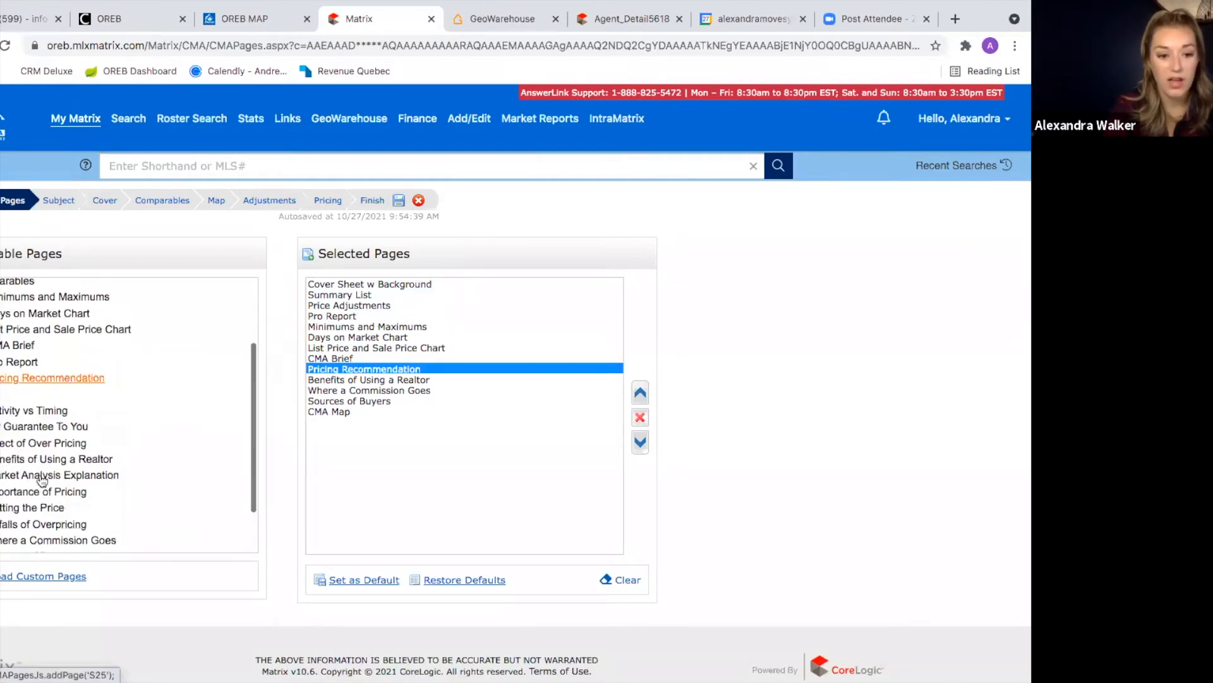
scroll(35, 370, down, 1)
click(33, 350)
click(38, 366)
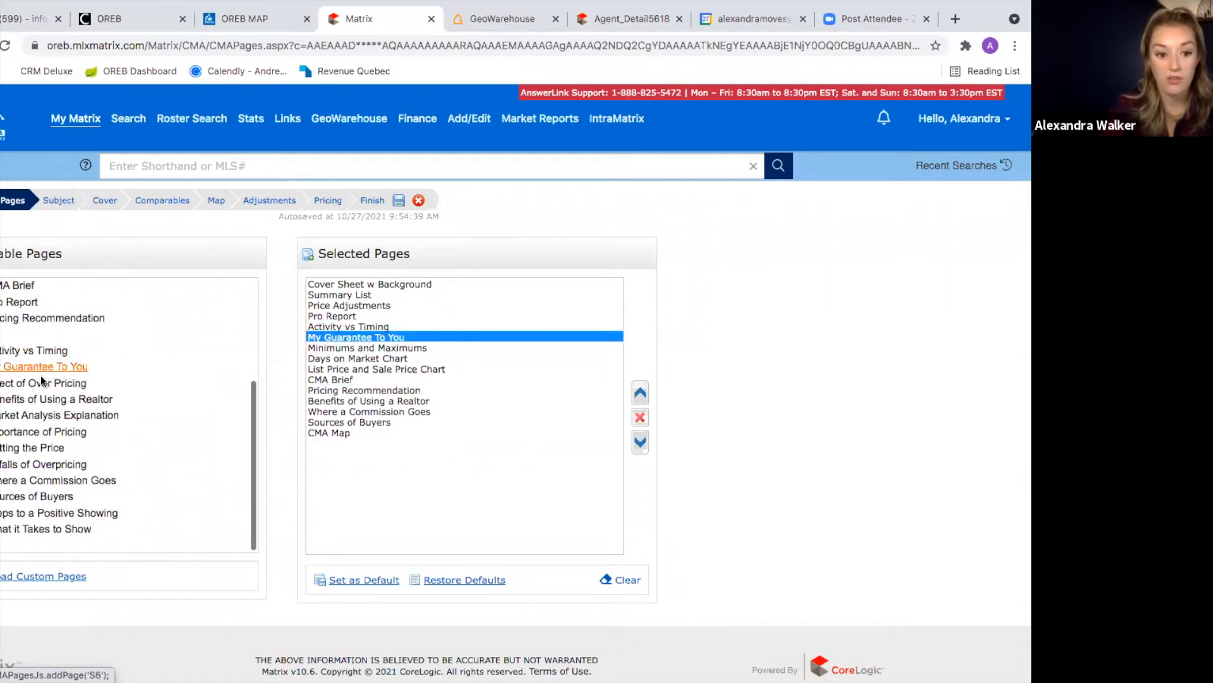
click(40, 382)
click(57, 398)
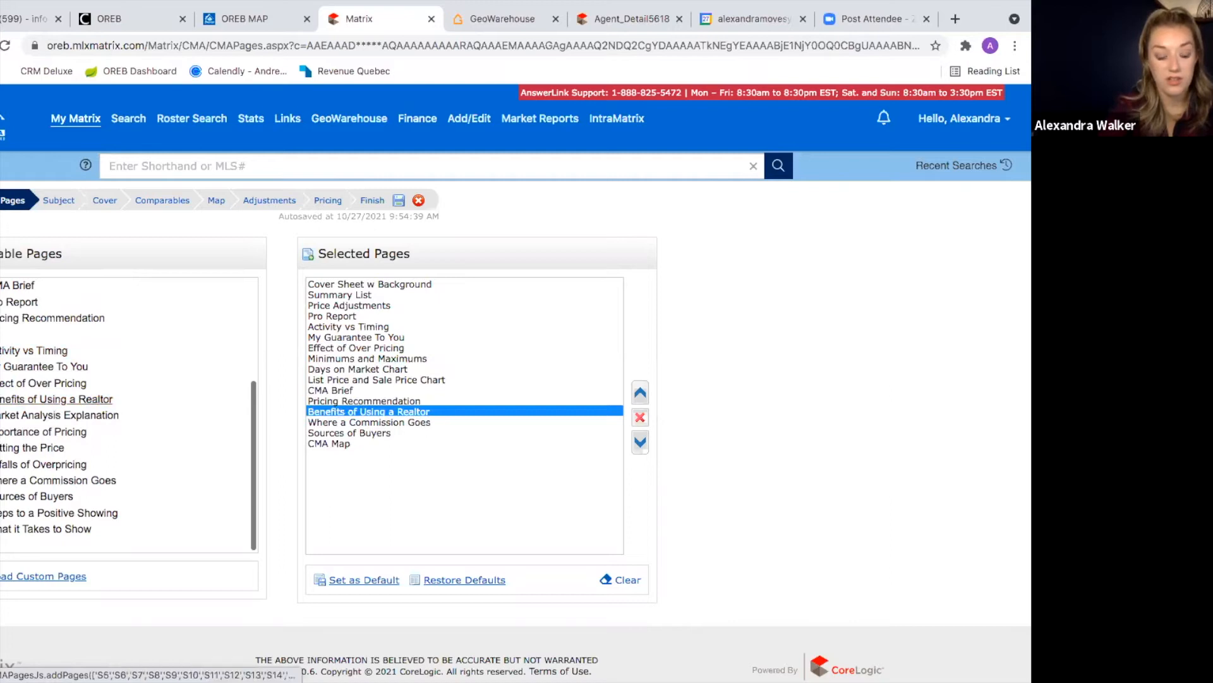
click(38, 415)
click(39, 431)
Step: Add Setting the Price, Pitfalls of Overpricing, Steps to a Positive Showing and What it Takes to Show
click(39, 447)
click(42, 464)
click(45, 480)
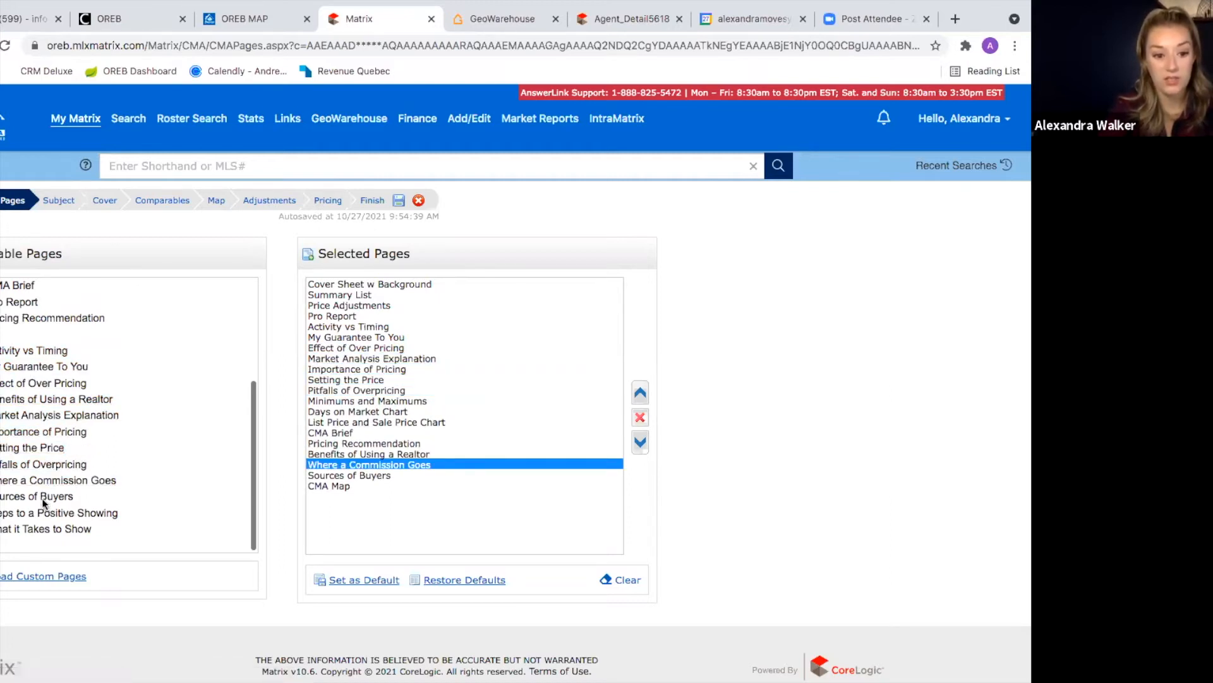
click(42, 498)
click(45, 512)
click(41, 528)
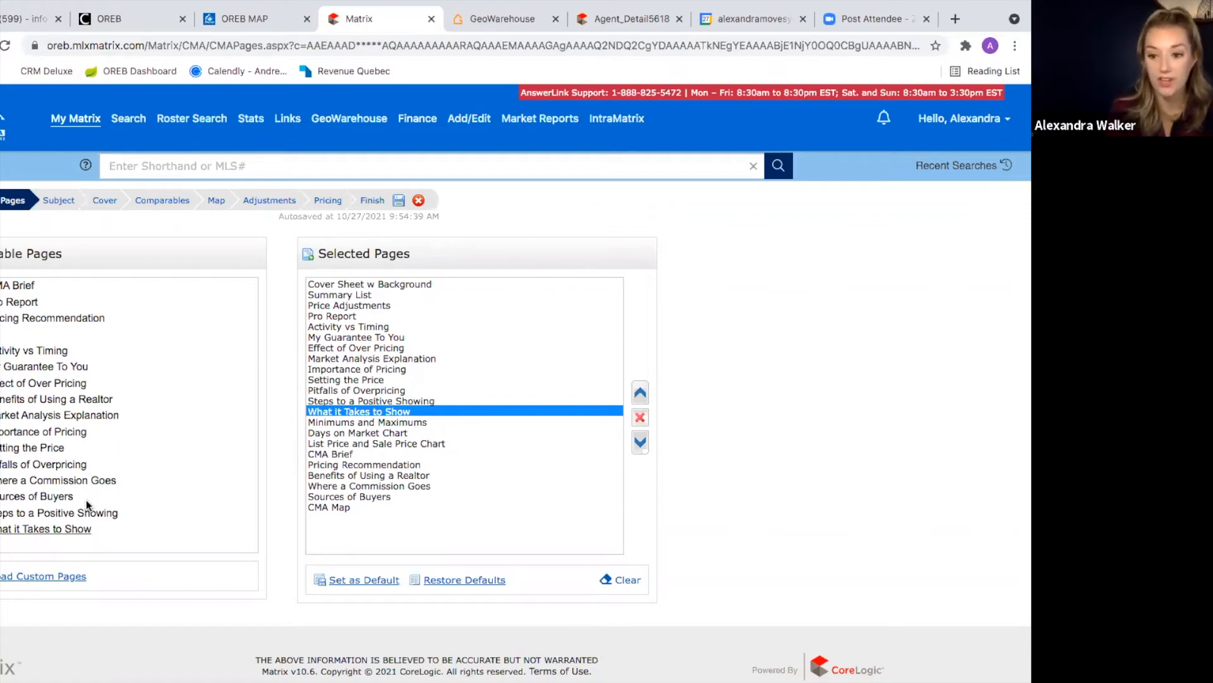
Step: Remove CMA Map and re-add it at the end of the 22 pages, then go to Subject
scroll(86, 499, down, 1)
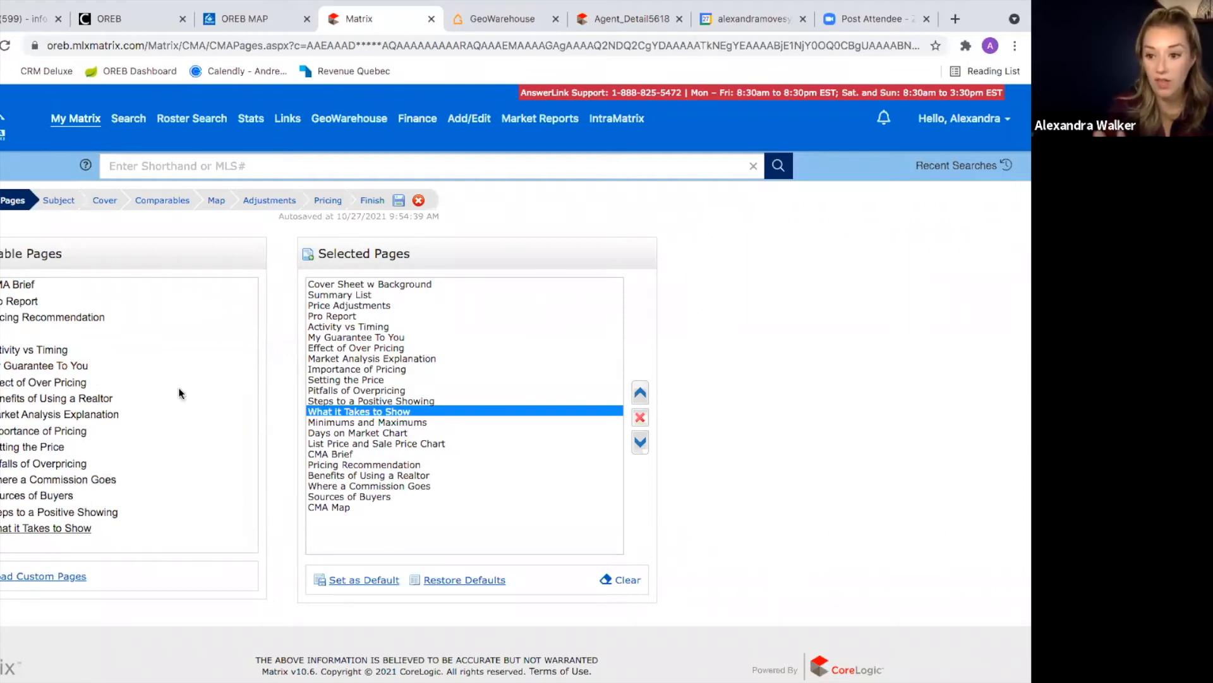
scroll(178, 388, down, 1)
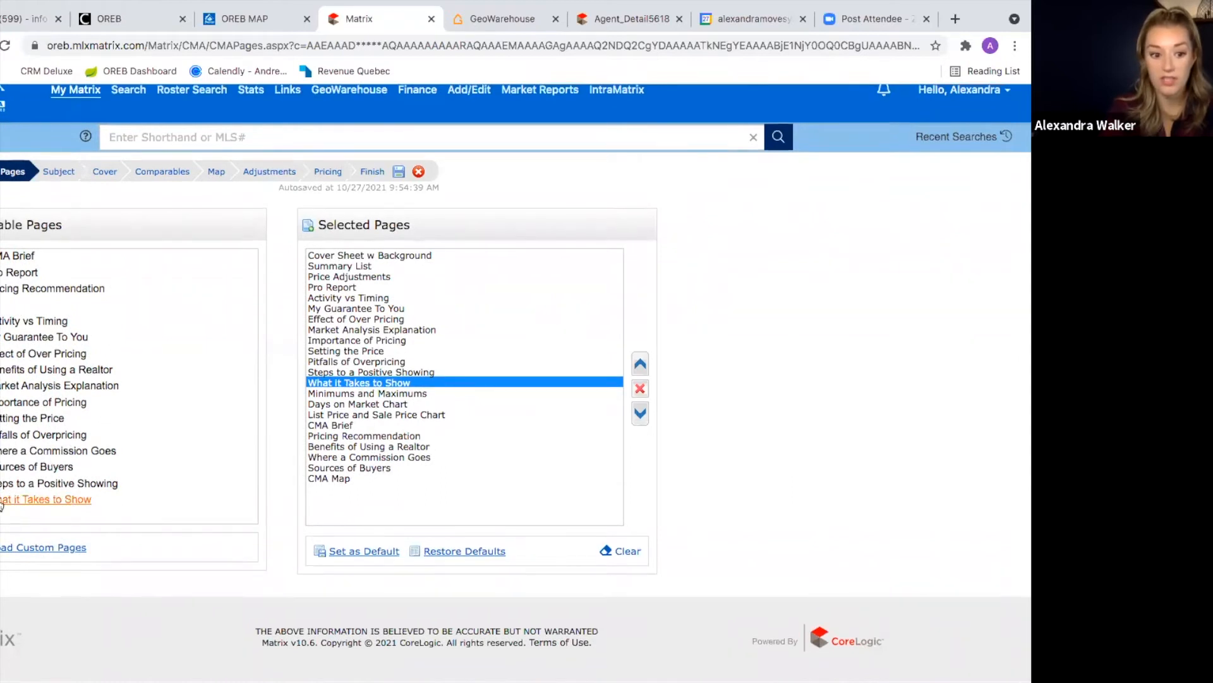
scroll(60, 472, down, 1)
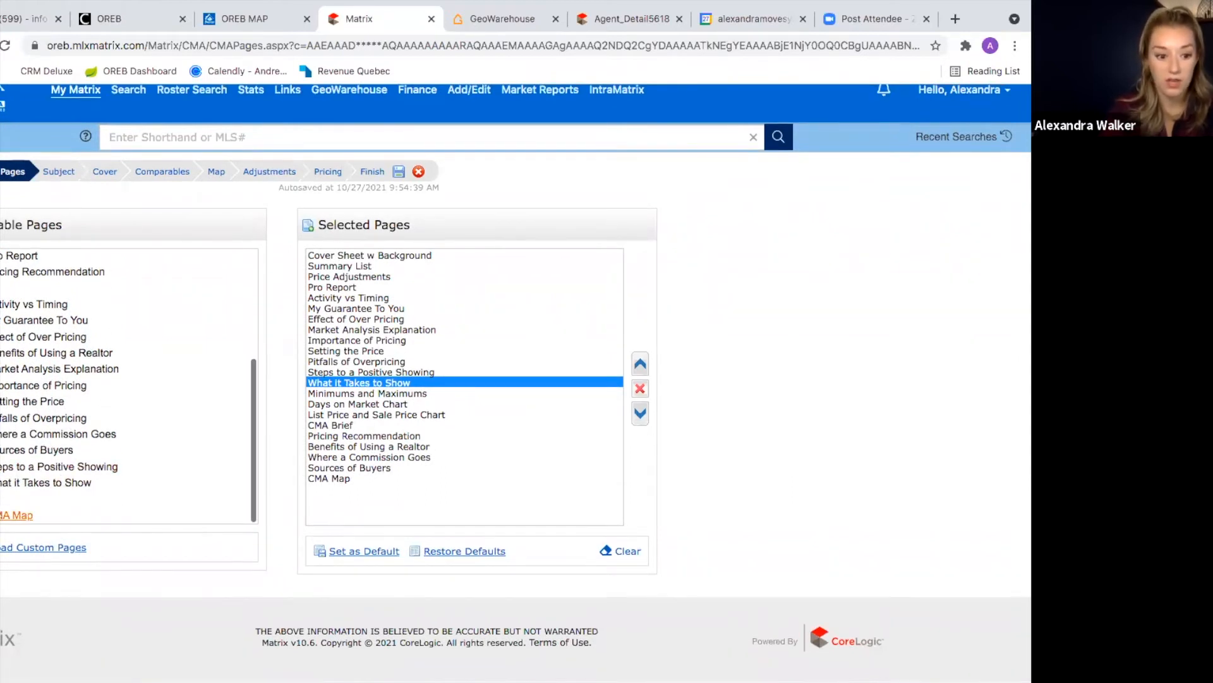
click(1, 516)
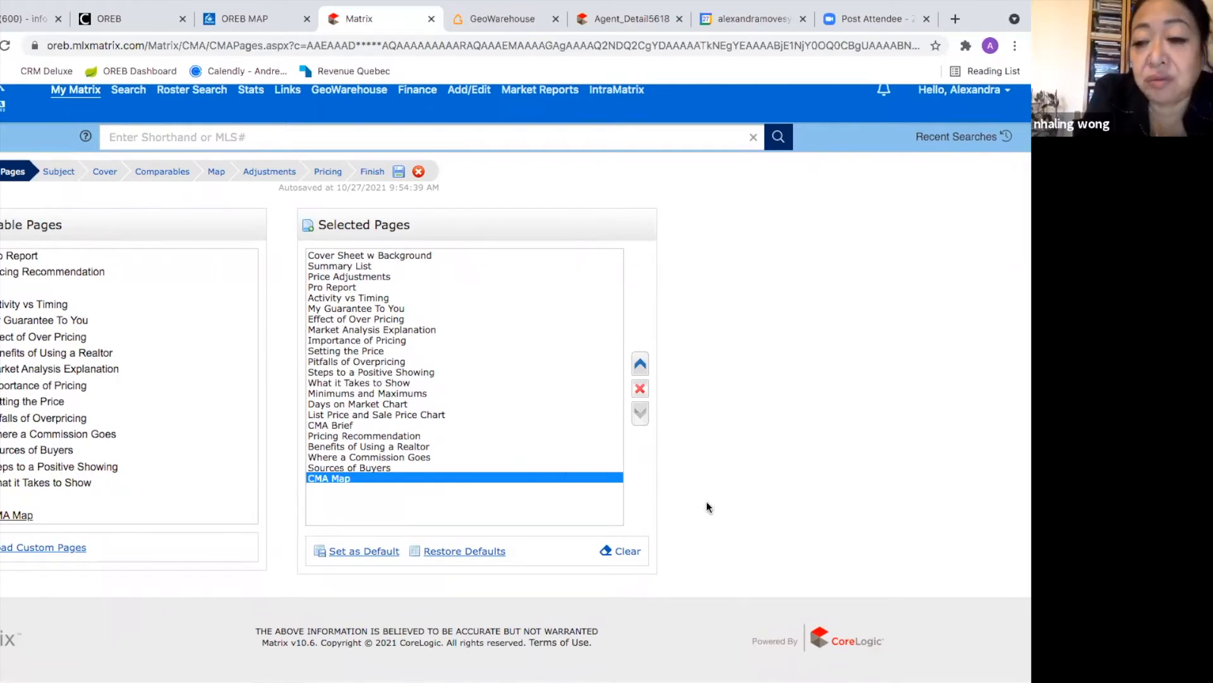
scroll(763, 495, up, 1)
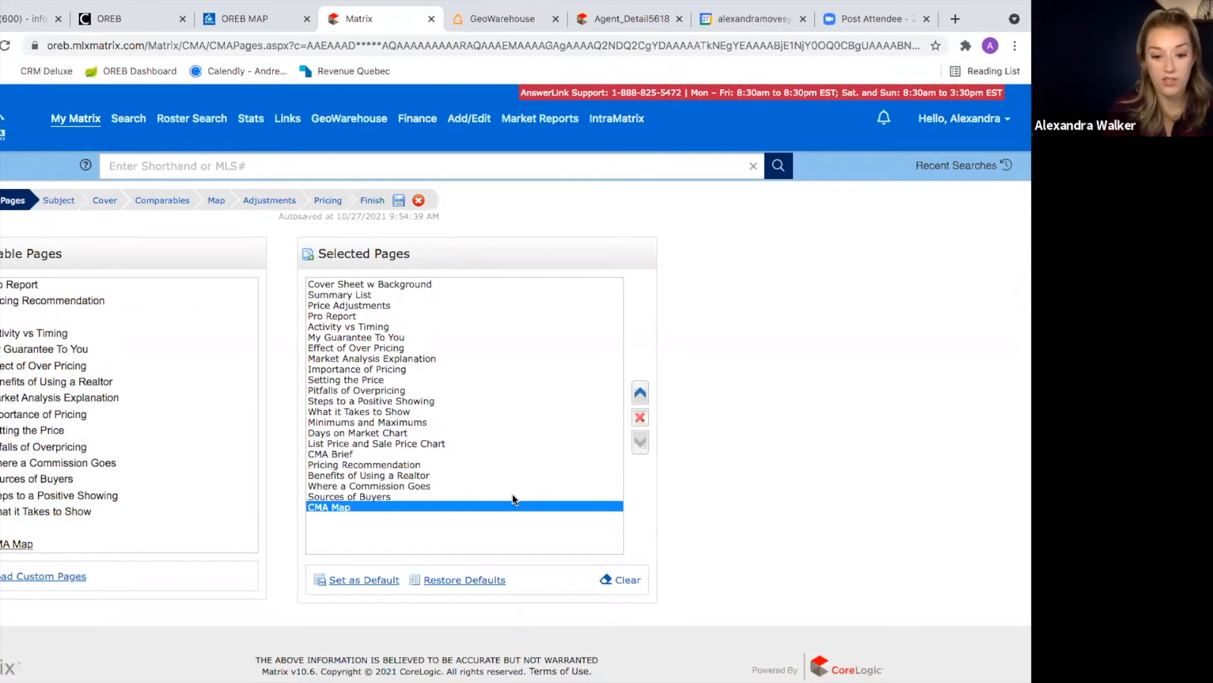
click(362, 497)
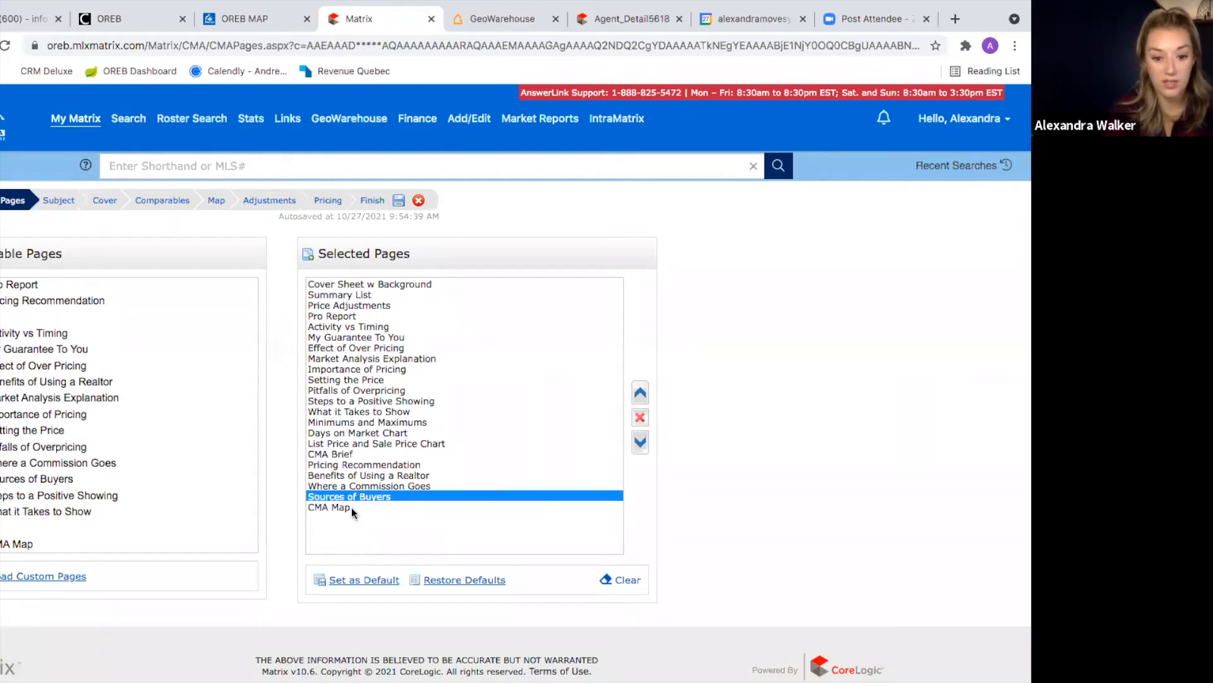
click(351, 507)
click(641, 418)
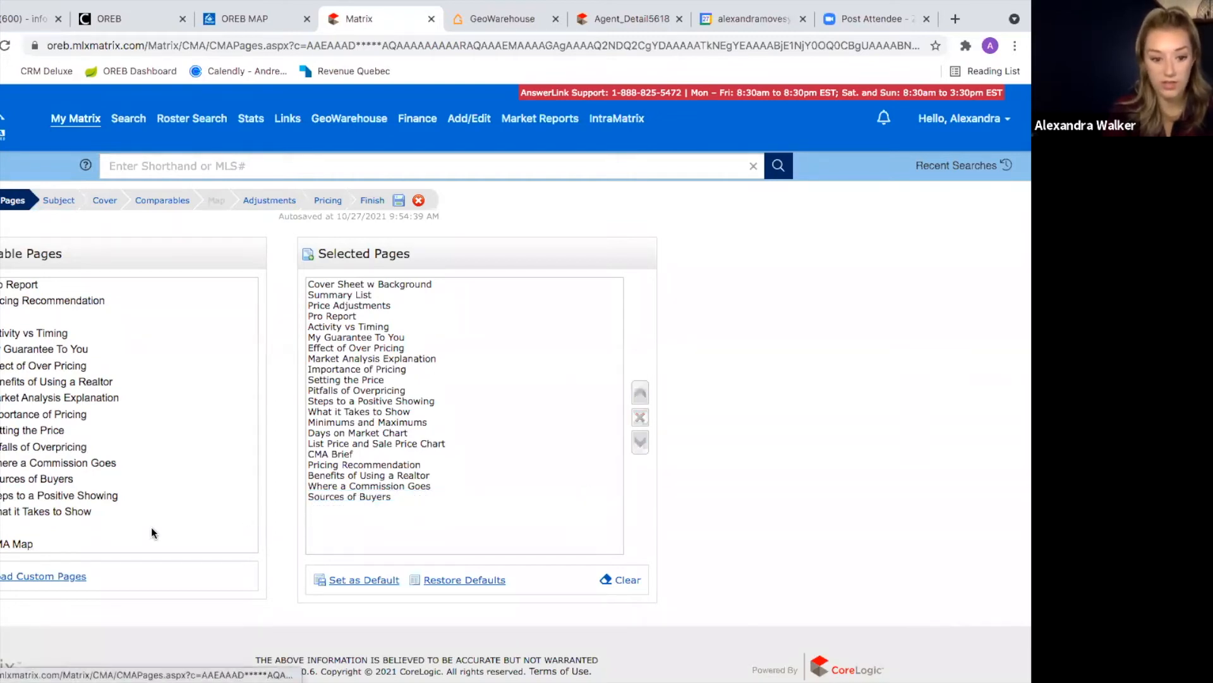
click(363, 498)
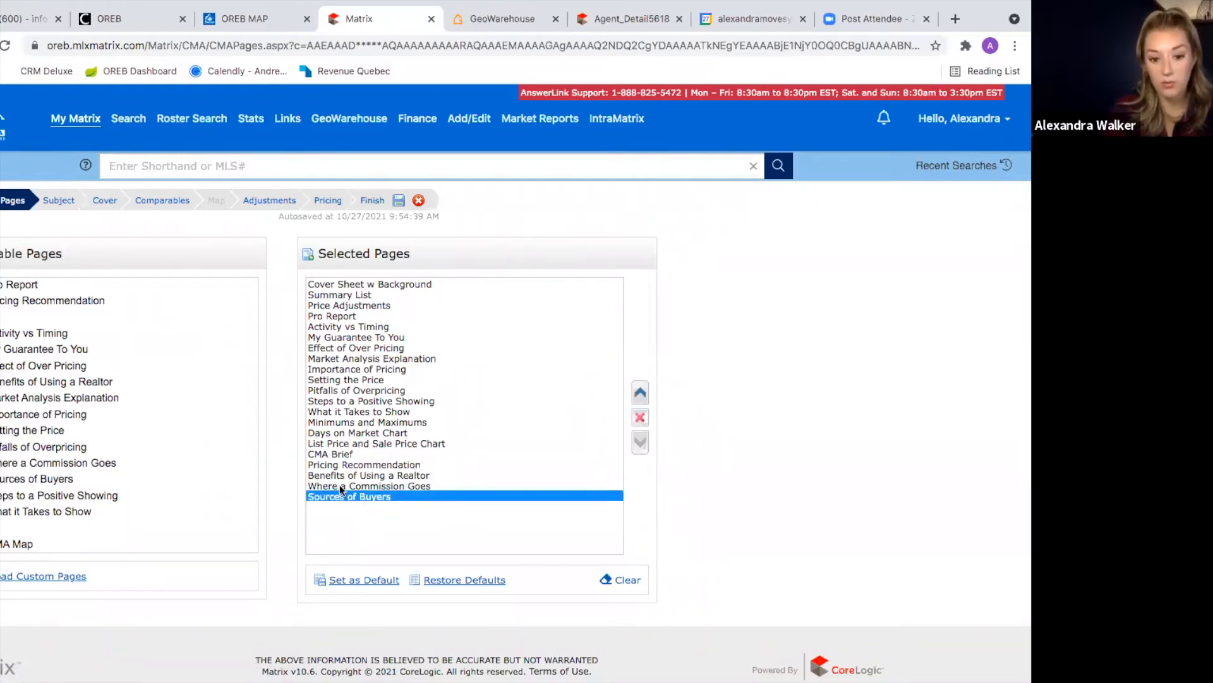
click(640, 392)
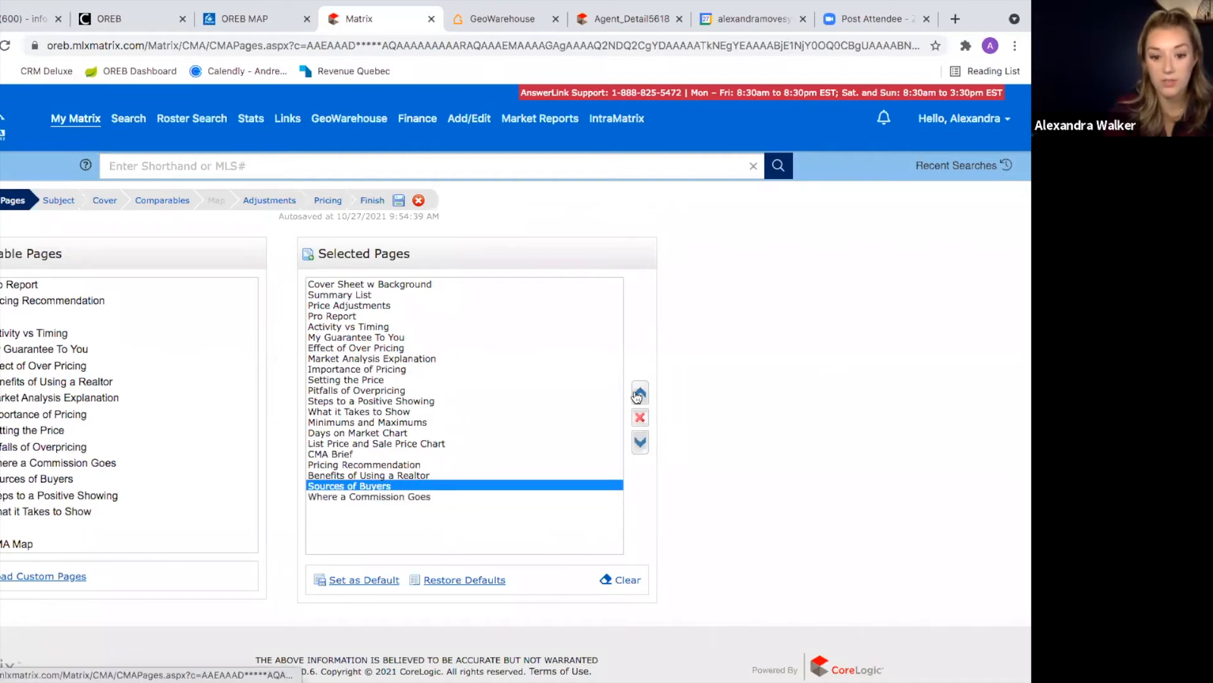
click(640, 441)
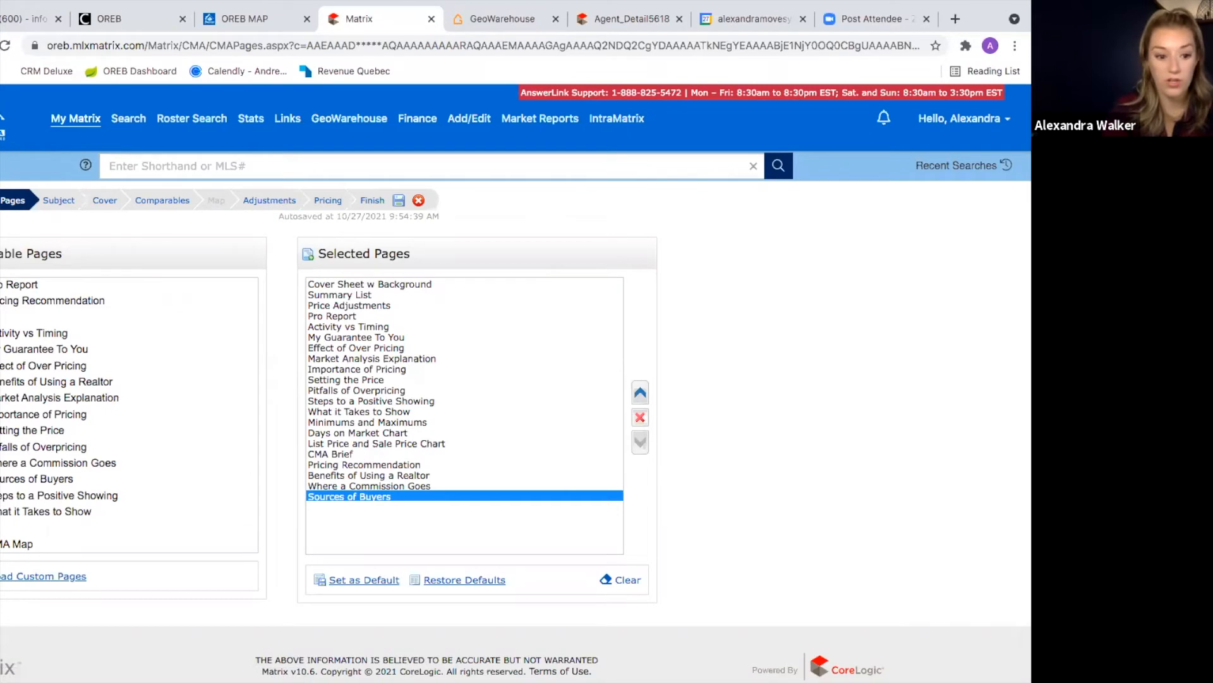
double_click(15, 543)
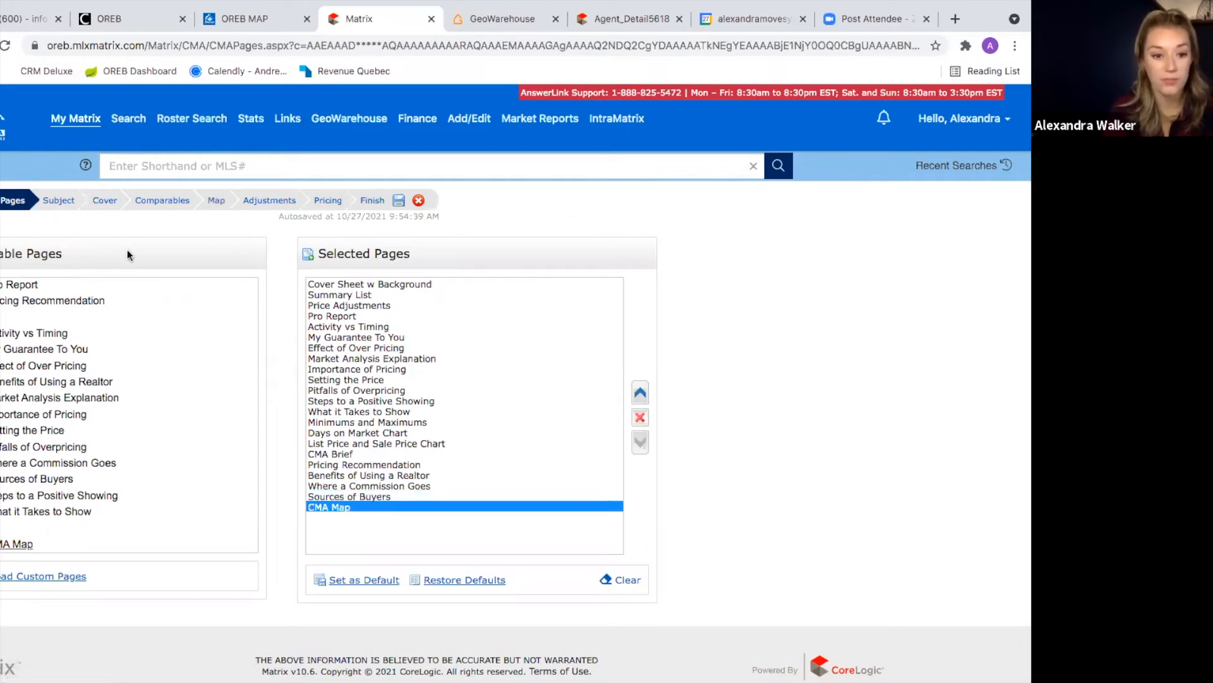
click(60, 200)
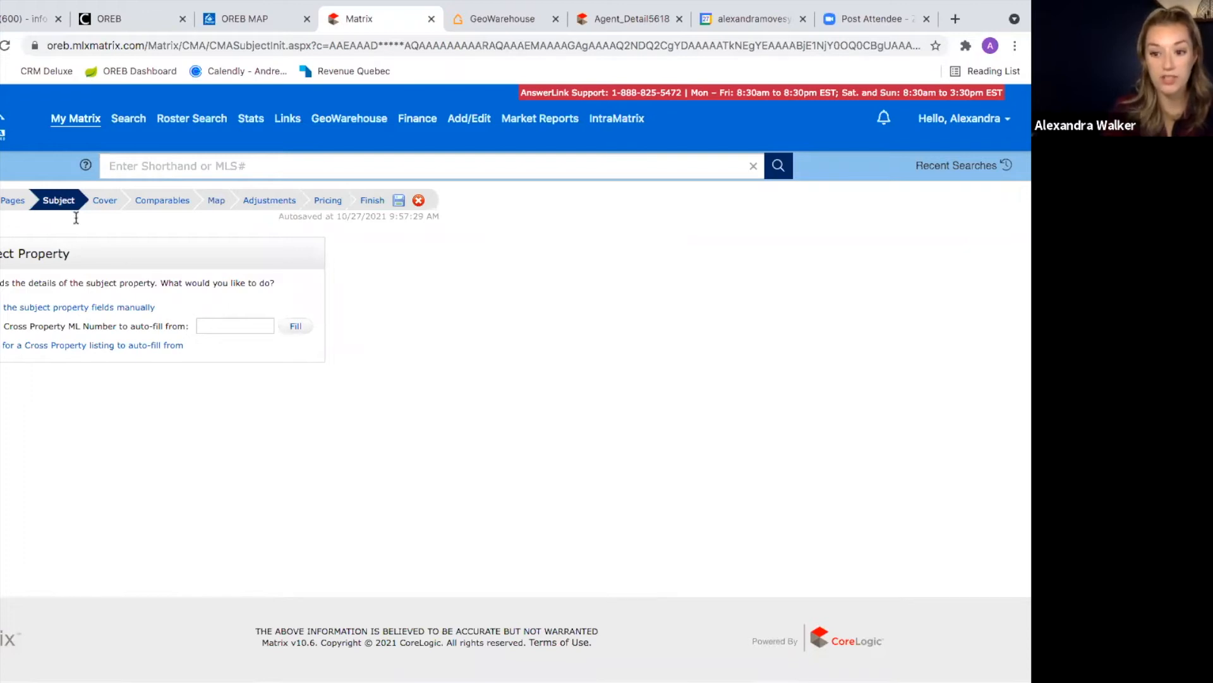
Step: Copy ML number 1268800 from the Agent_Detail sheet into Cross Property ML Number and Fill
click(594, 18)
scroll(576, 181, up, 2)
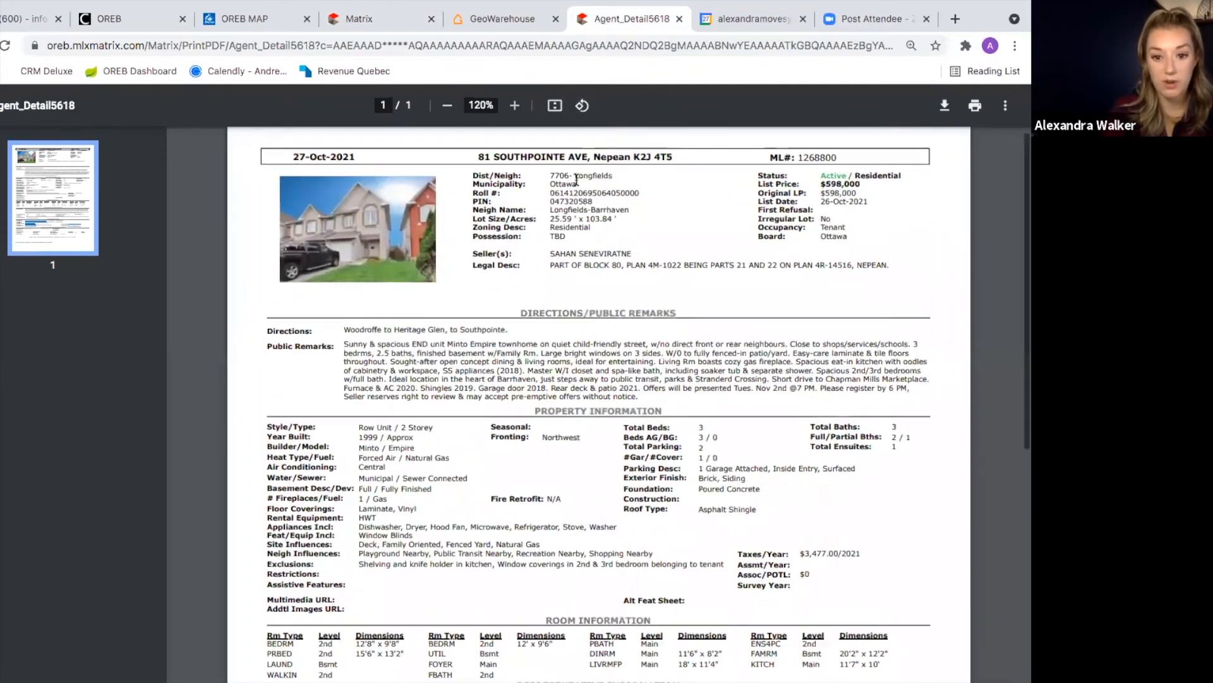
double_click(799, 156)
key(ctrl+c)
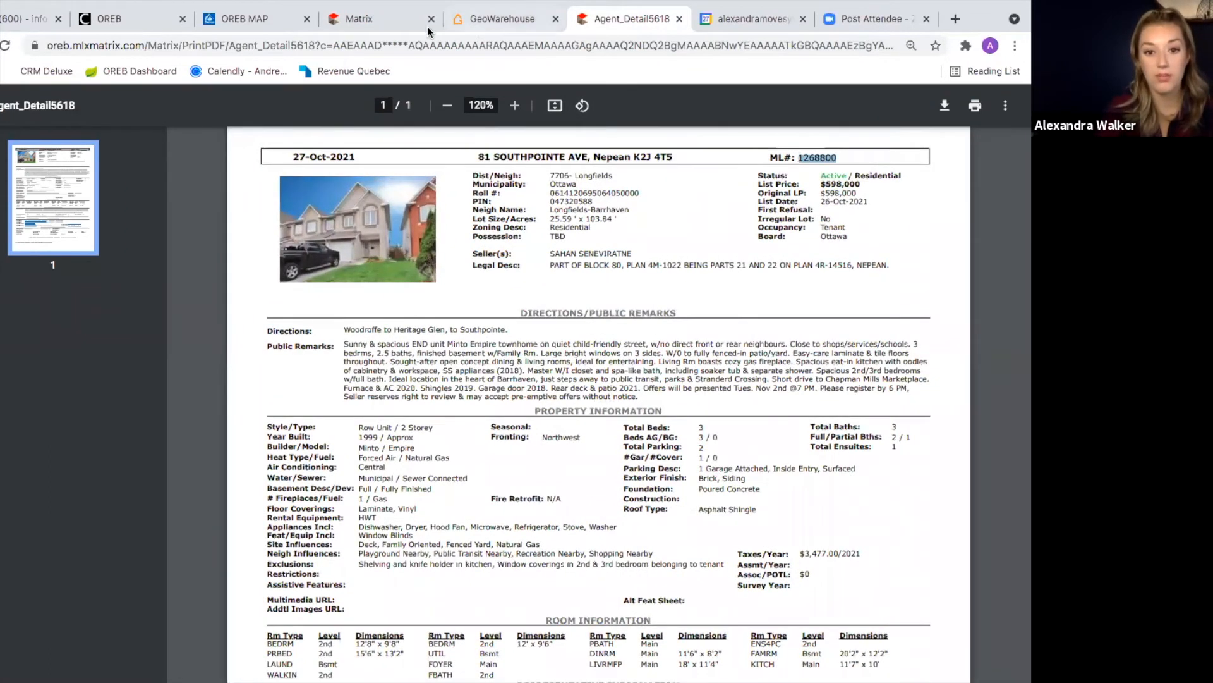
click(381, 20)
click(248, 321)
key(ctrl+v)
click(367, 455)
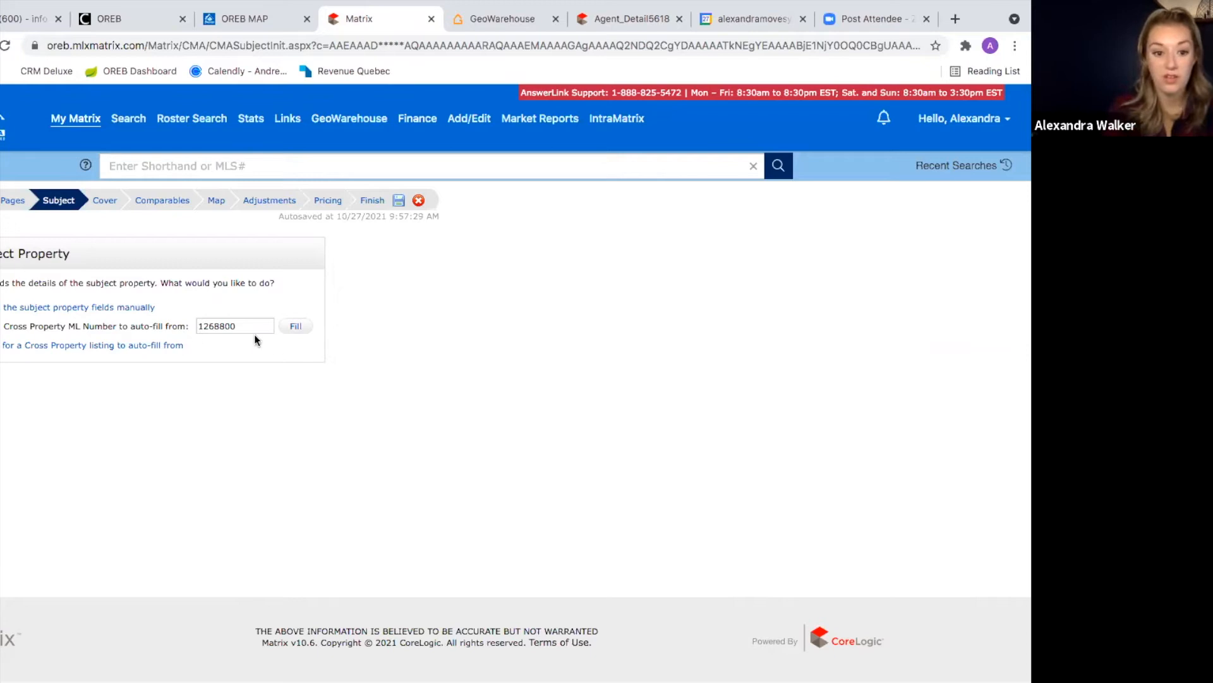
click(292, 327)
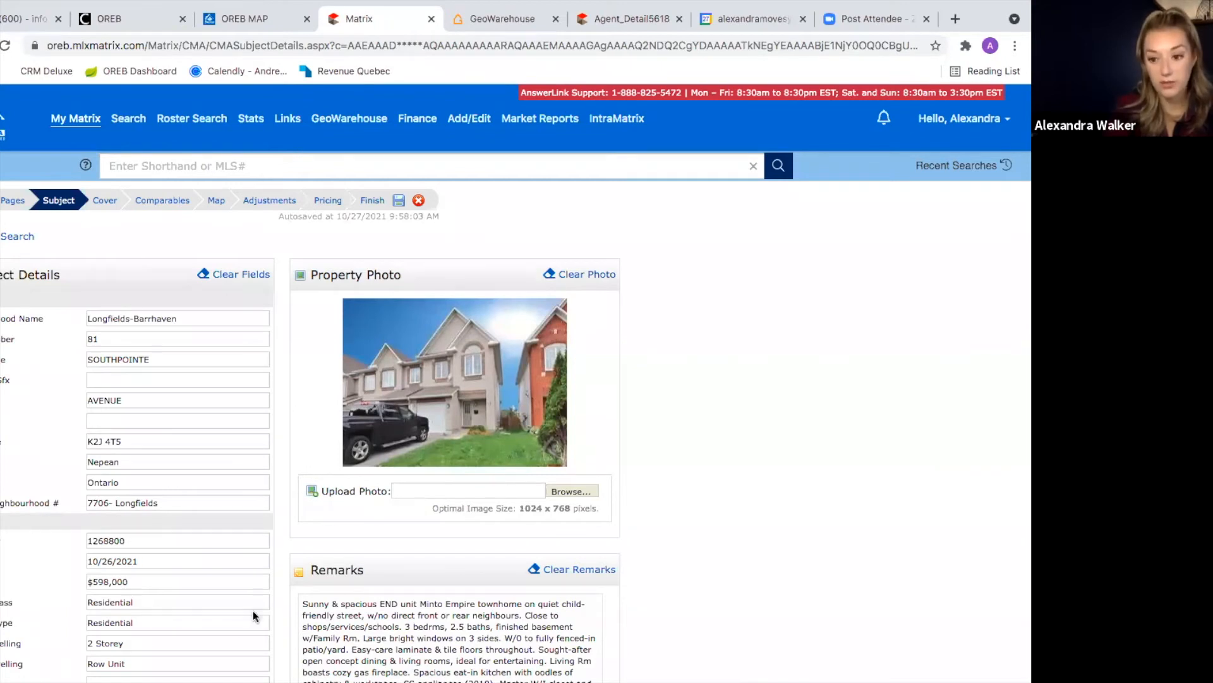
scroll(253, 610, down, 1)
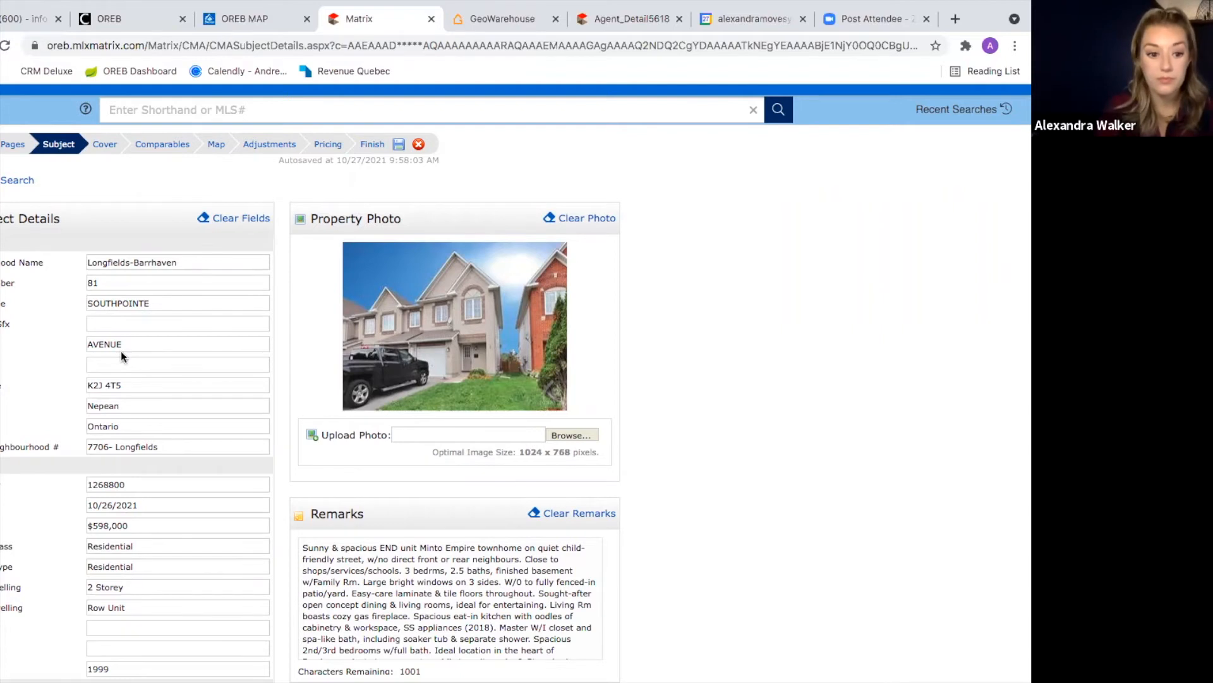
scroll(122, 356, down, 1)
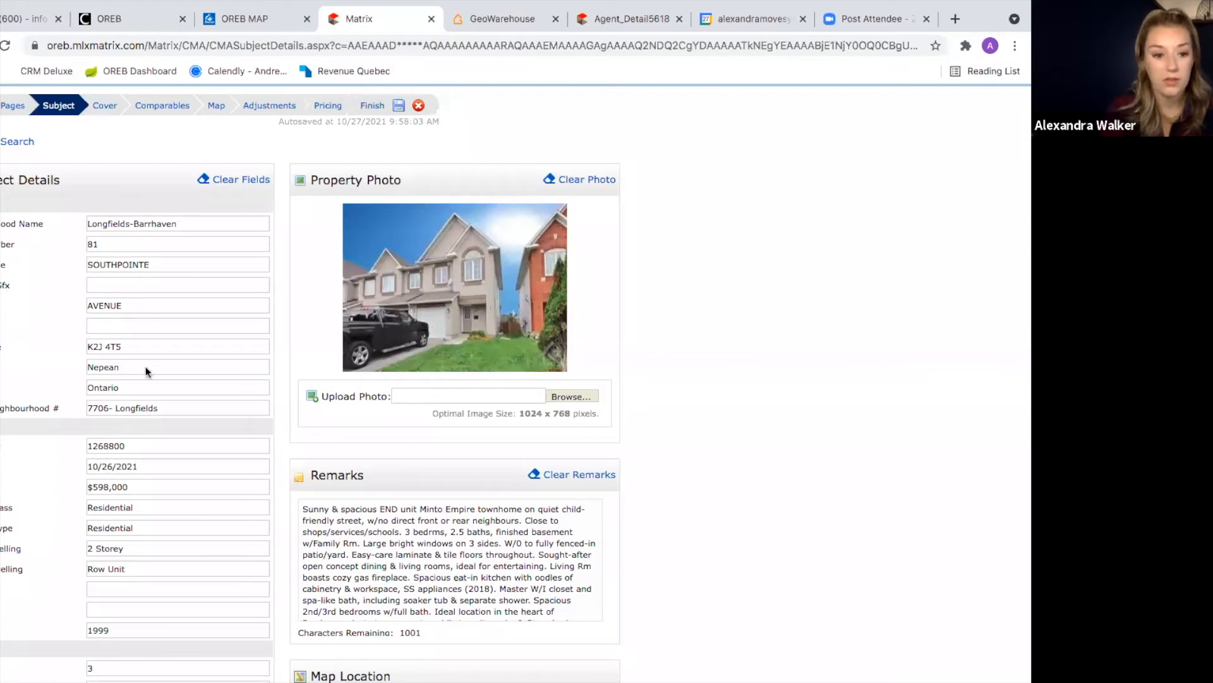
scroll(160, 579, down, 7)
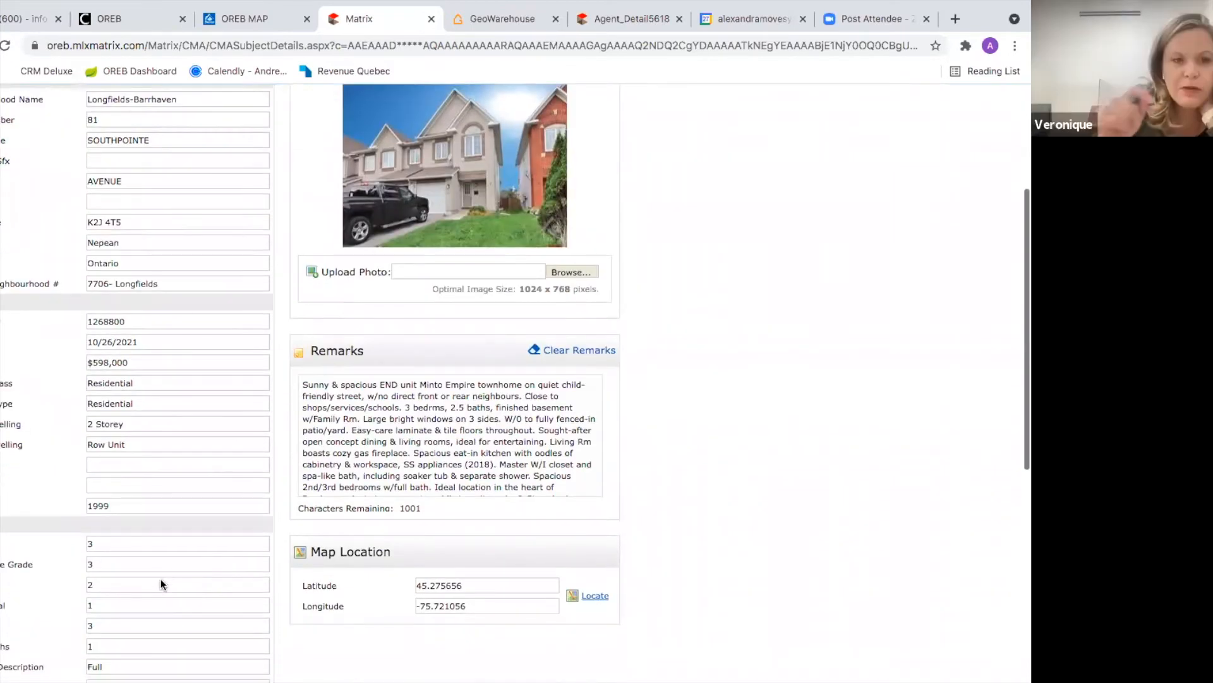
scroll(161, 578, down, 2)
scroll(160, 579, up, 10)
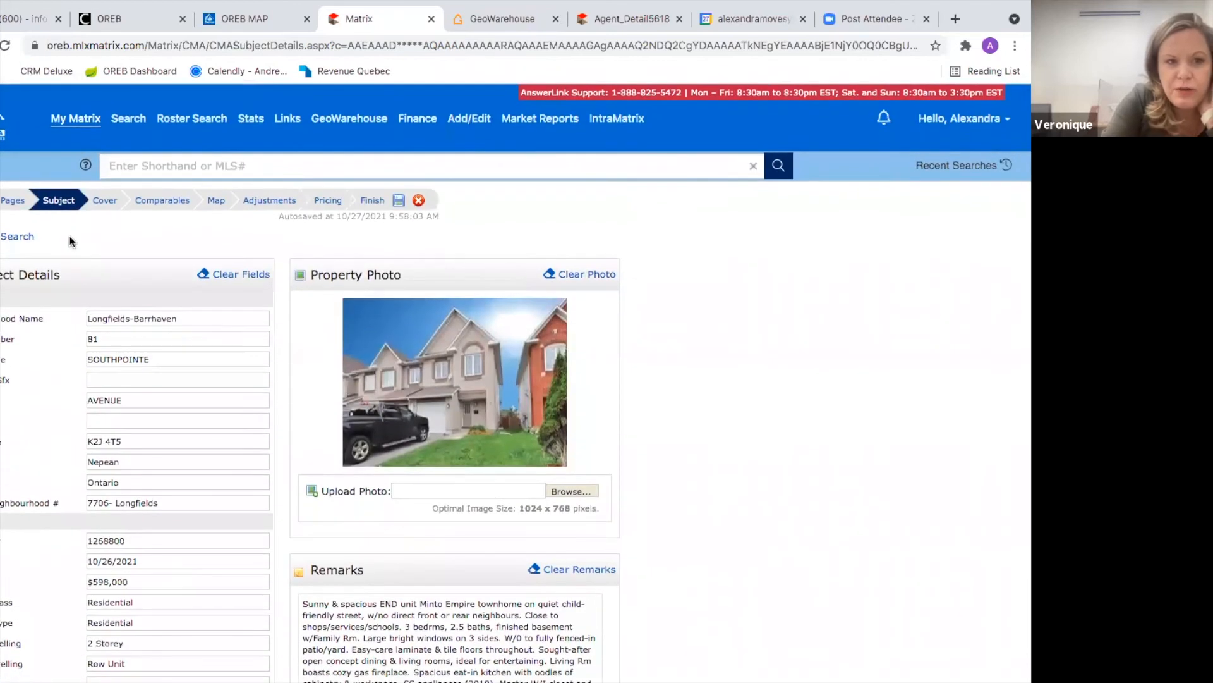
Step: Re-fill the subject from listing 1268800 and clear its remarks text
click(2, 240)
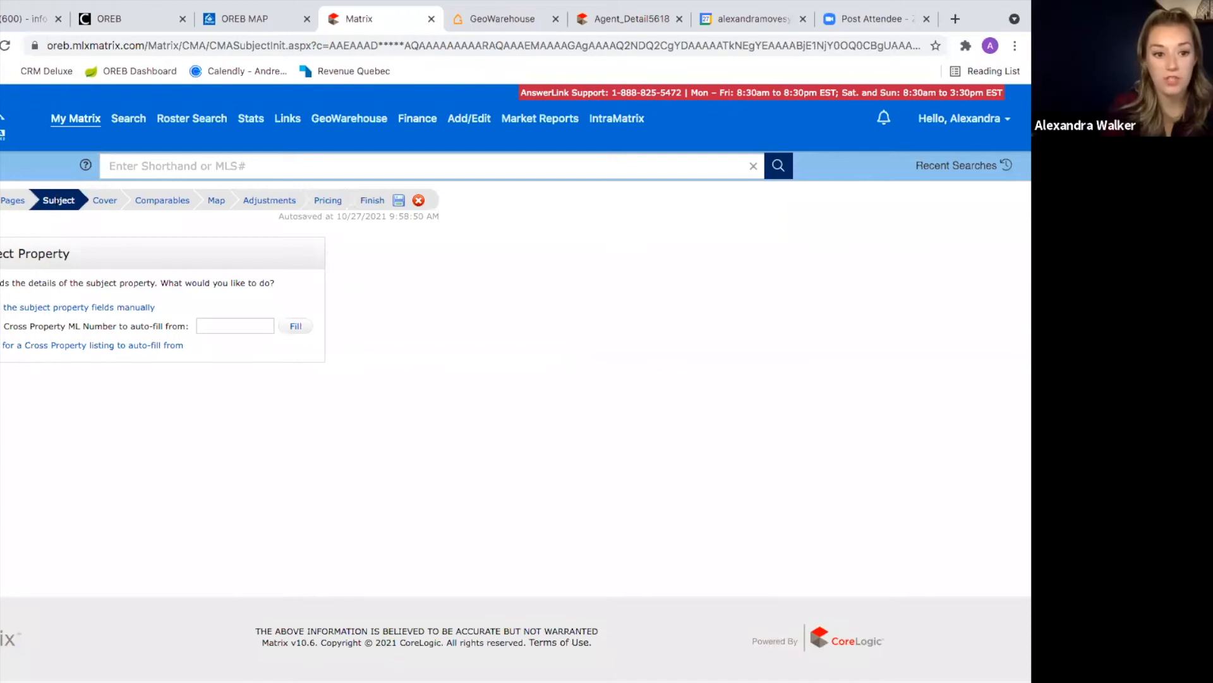
click(231, 321)
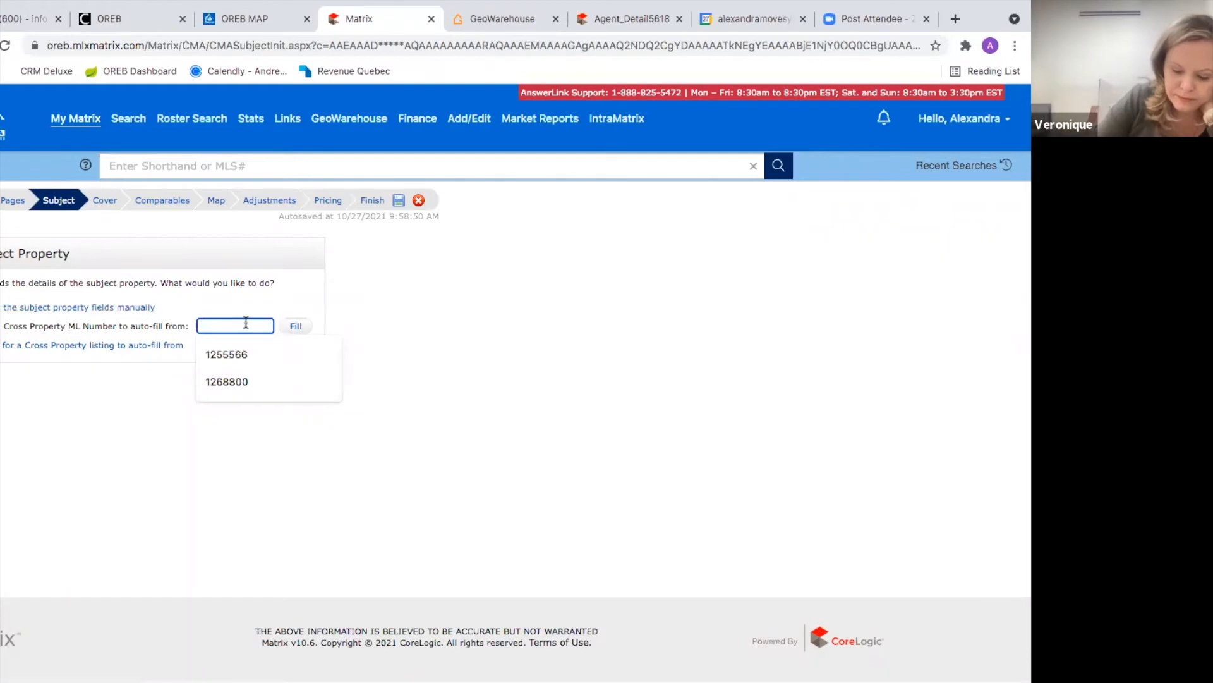
click(242, 381)
click(292, 326)
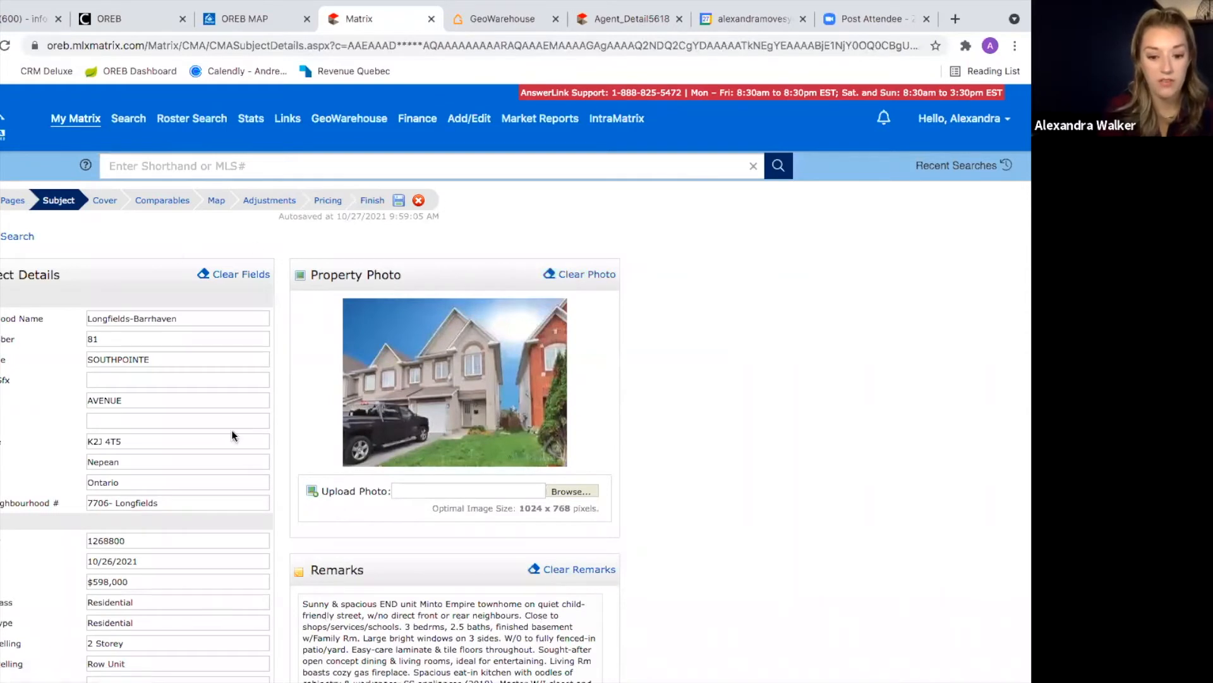
scroll(231, 430, down, 3)
click(564, 357)
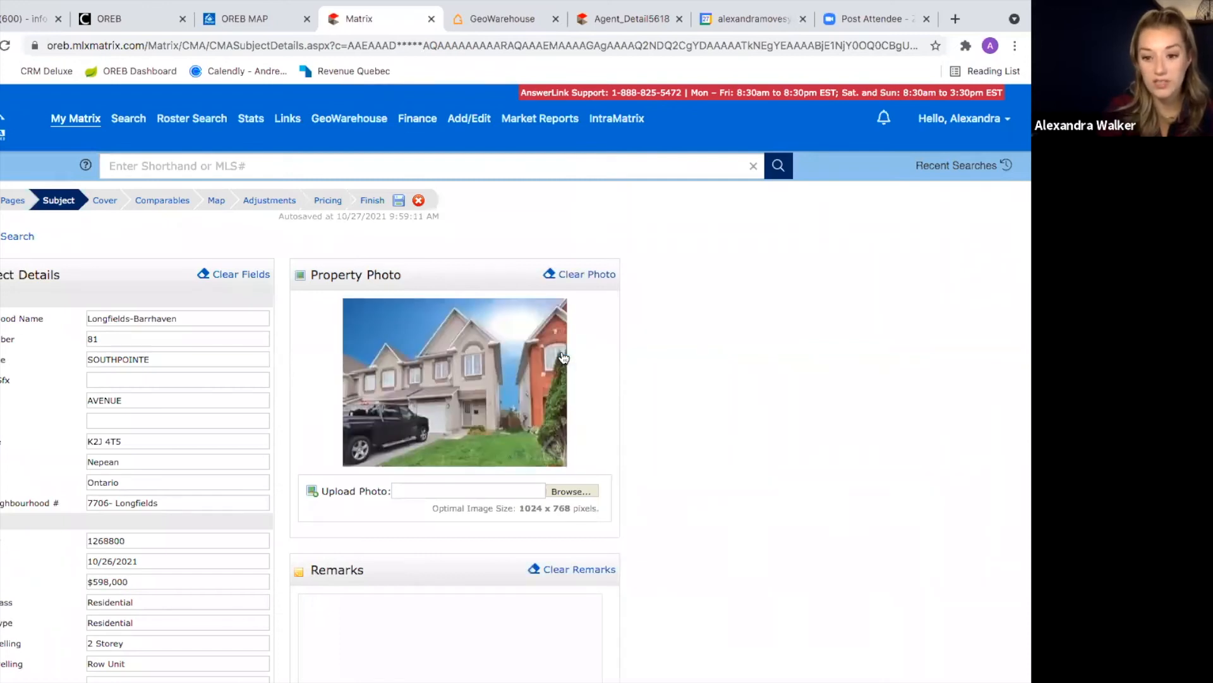
scroll(588, 441, down, 1)
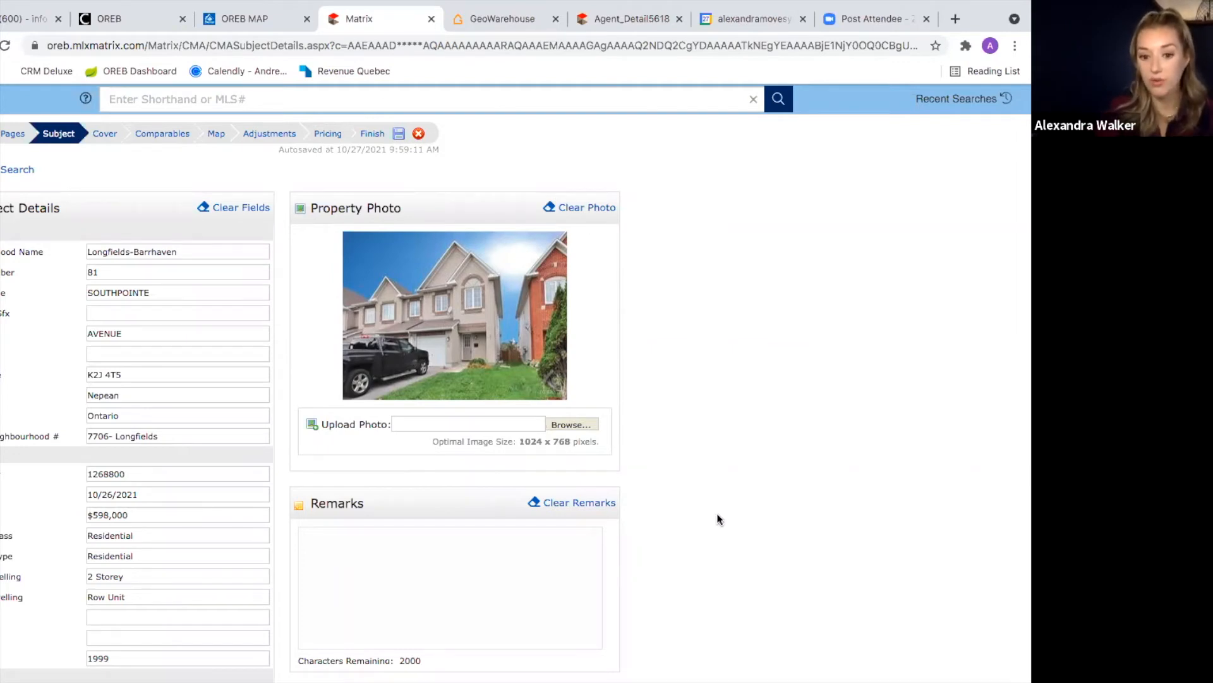
scroll(267, 469, down, 3)
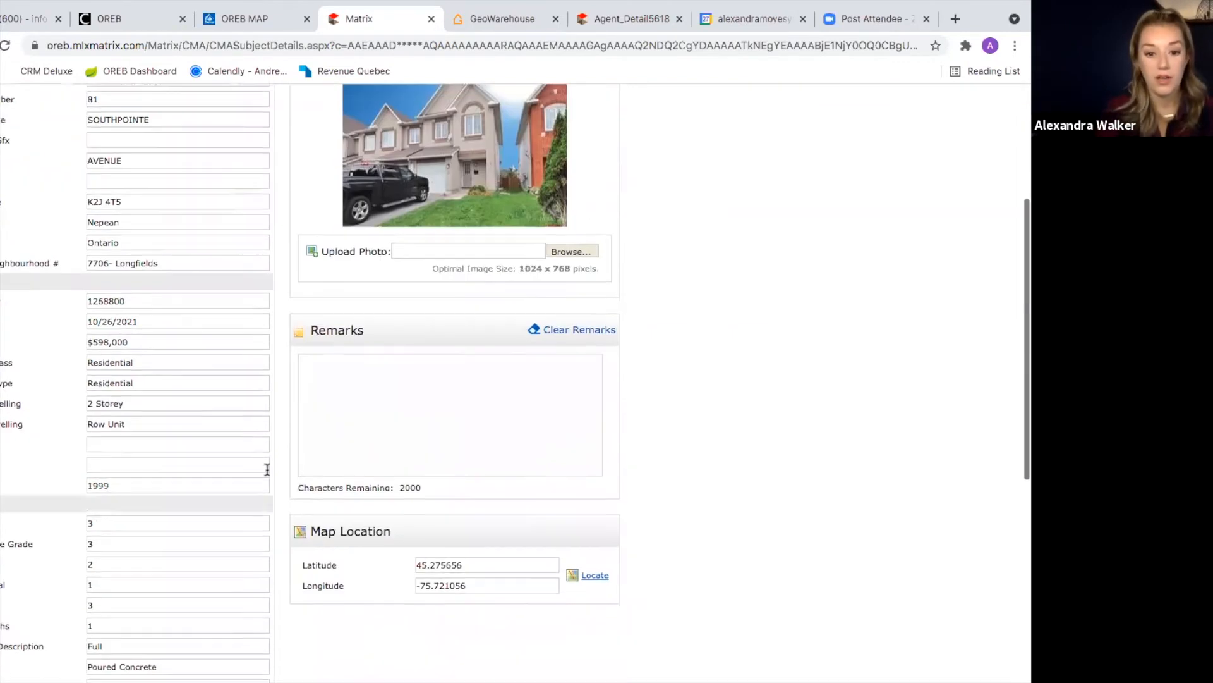
scroll(266, 466, up, 4)
click(105, 201)
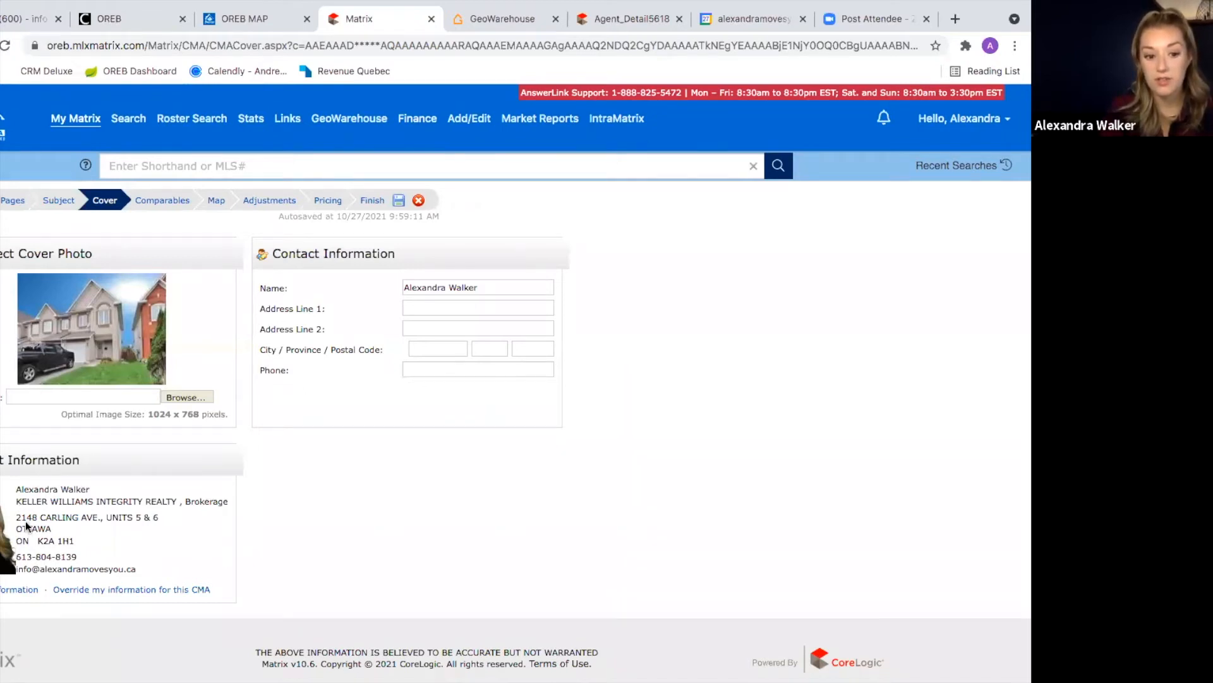
Step: Check the agent's cover sheet information, cancel a cover photo upload, and go to Comparables
click(19, 590)
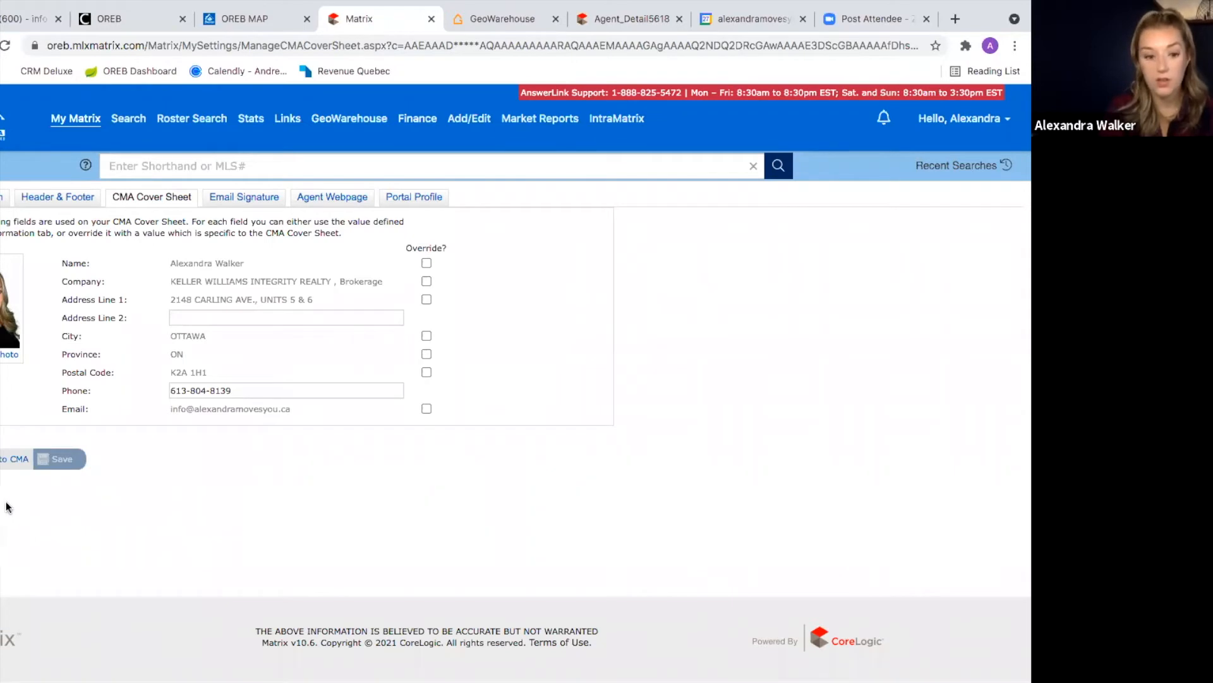
click(14, 459)
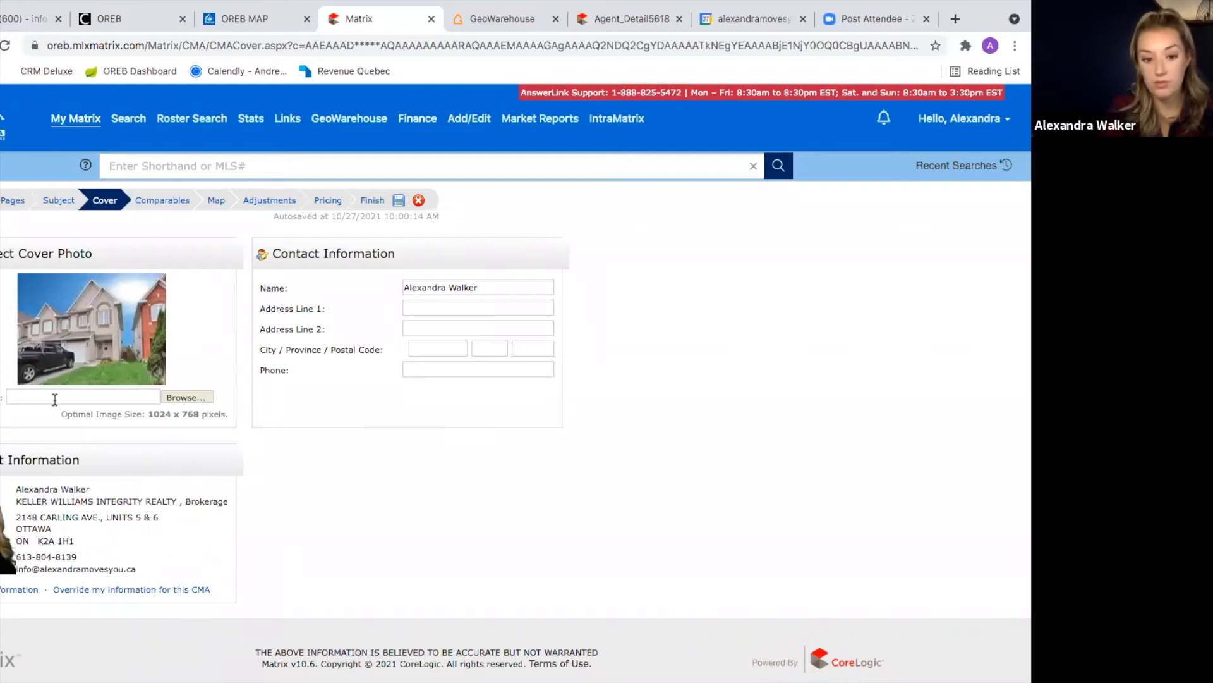
click(179, 396)
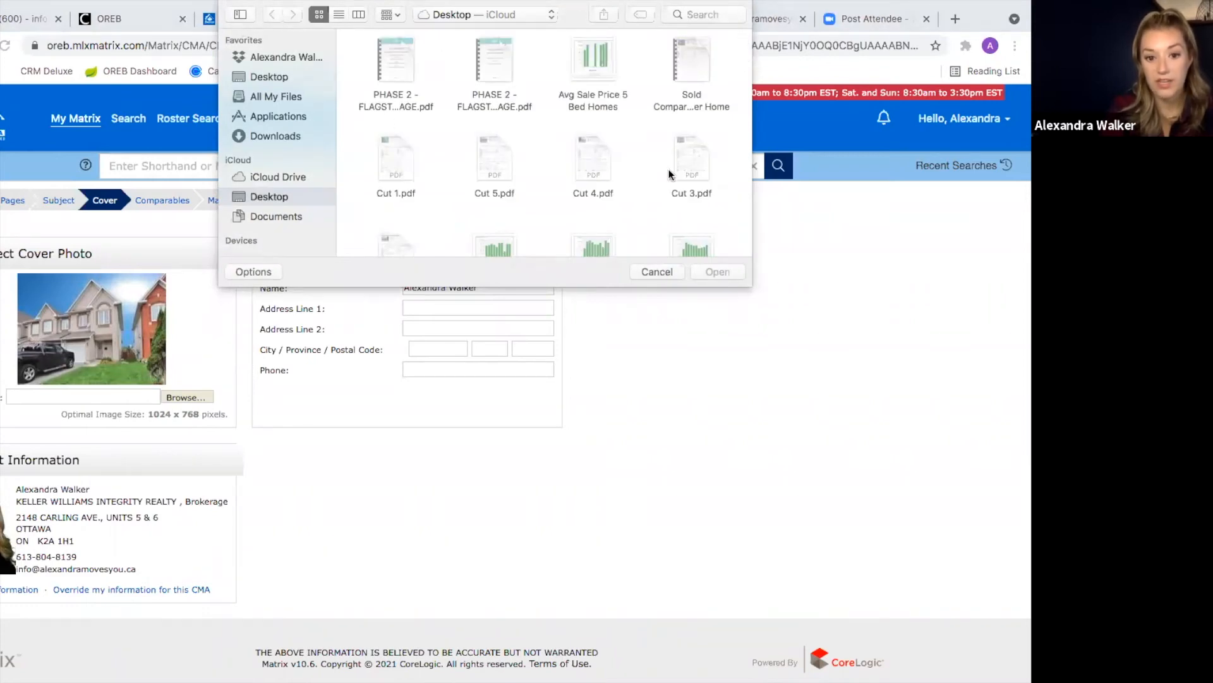
click(654, 272)
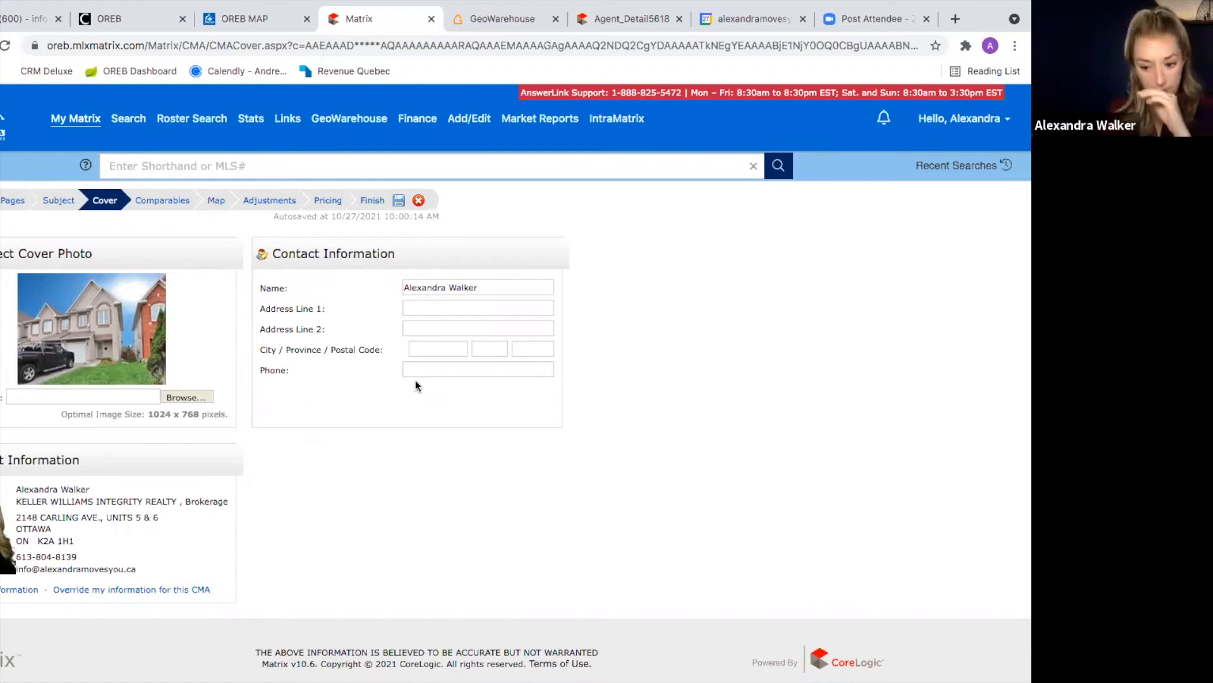
click(162, 201)
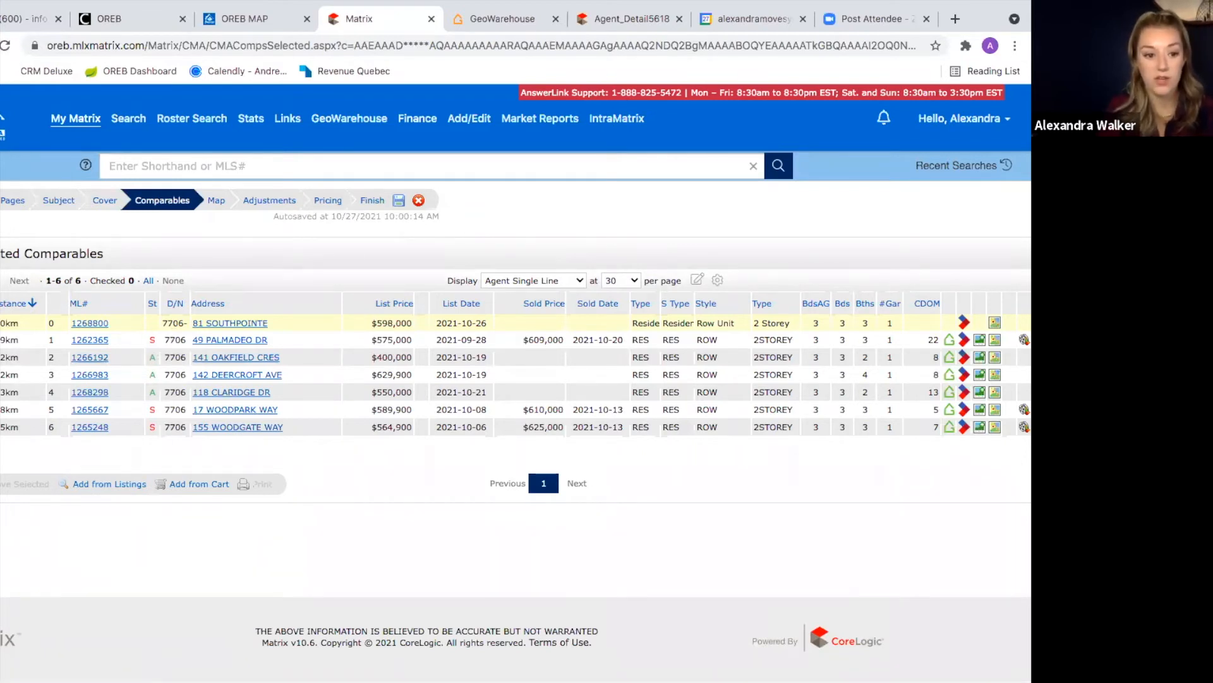
Step: Check all six comparables, cancel Add from Listings, and advance to the Map preview
click(2, 304)
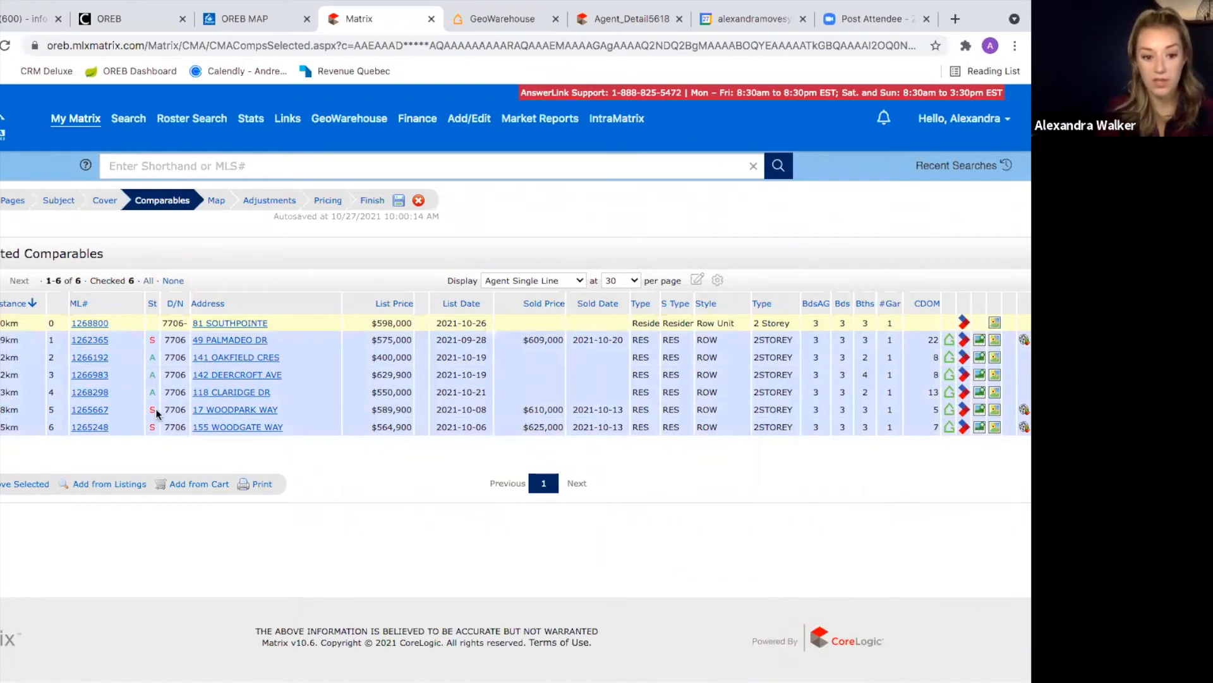
click(110, 490)
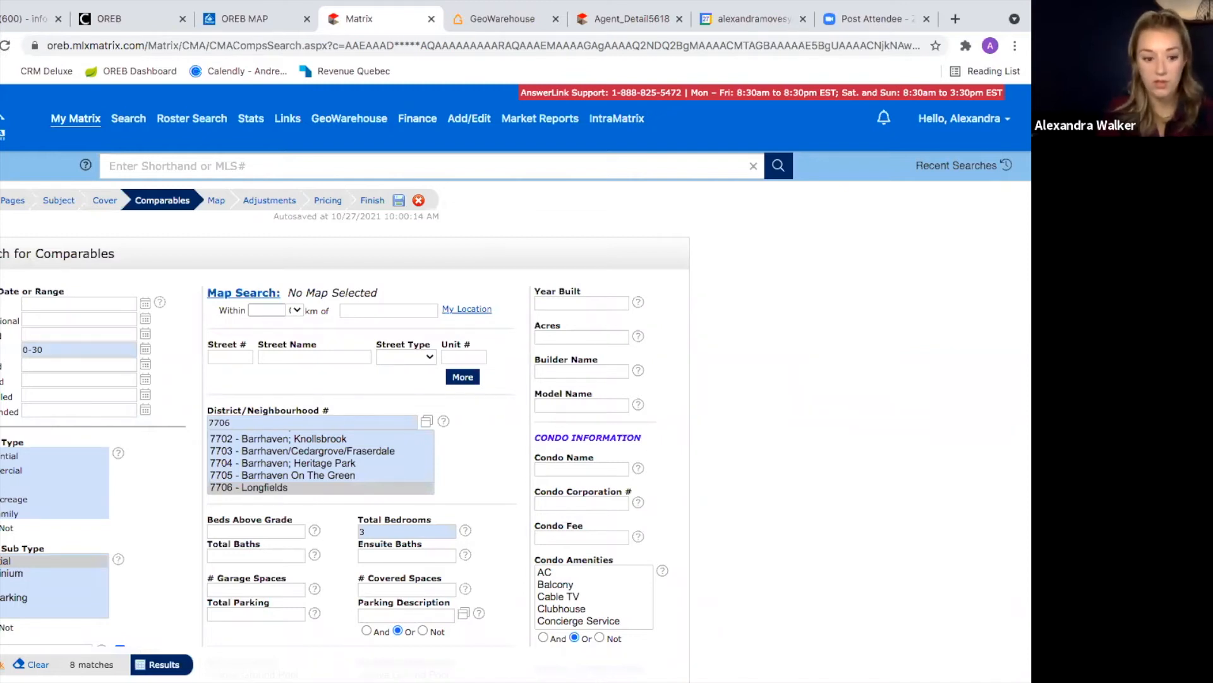
click(2, 663)
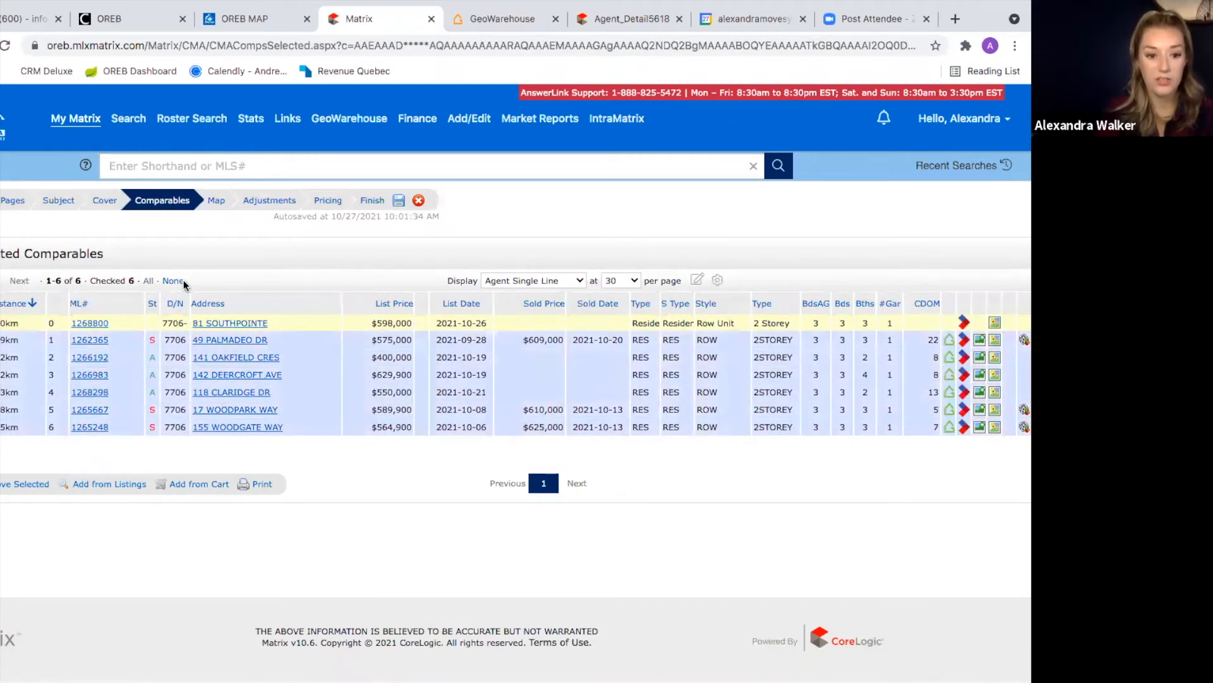
click(216, 201)
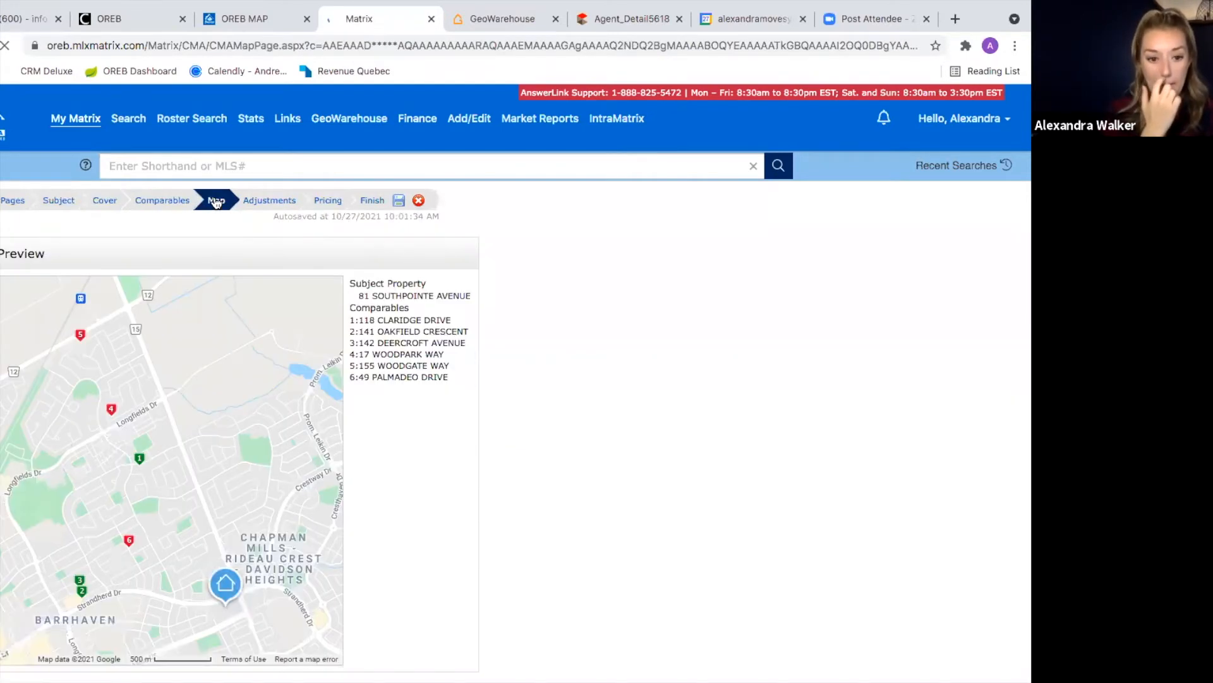
Step: Advance the CMA wizard to the Adjustments step showing the six comparables' prices
scroll(423, 441, down, 2)
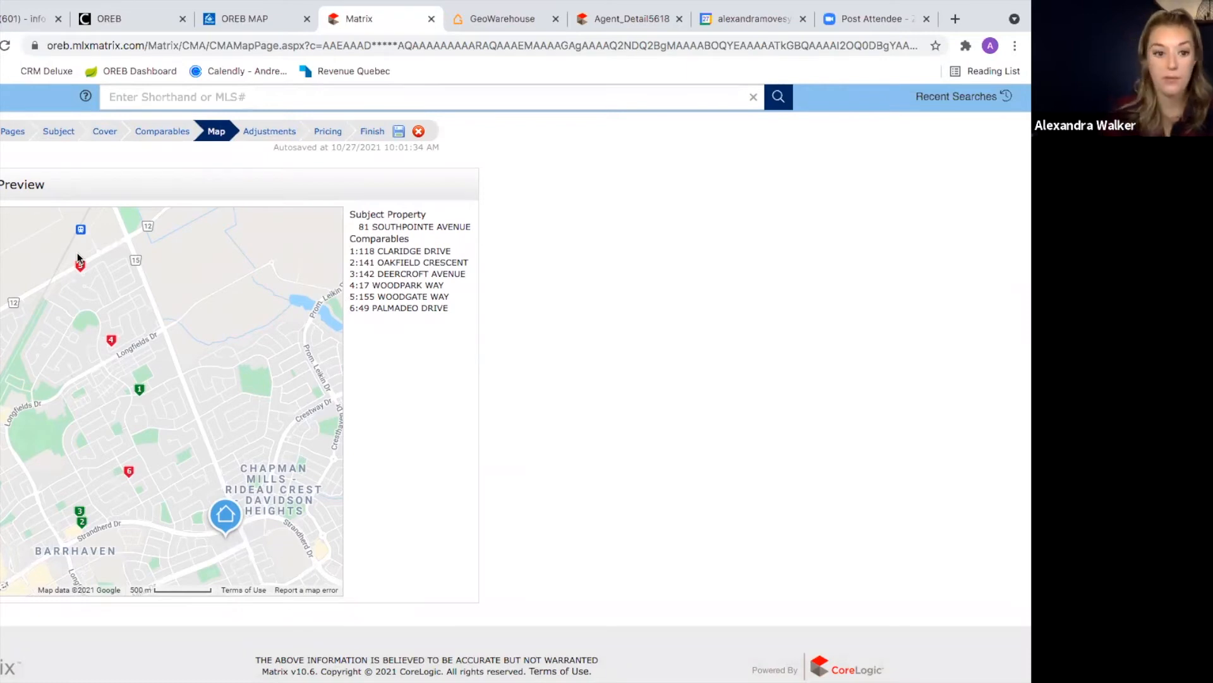
click(268, 132)
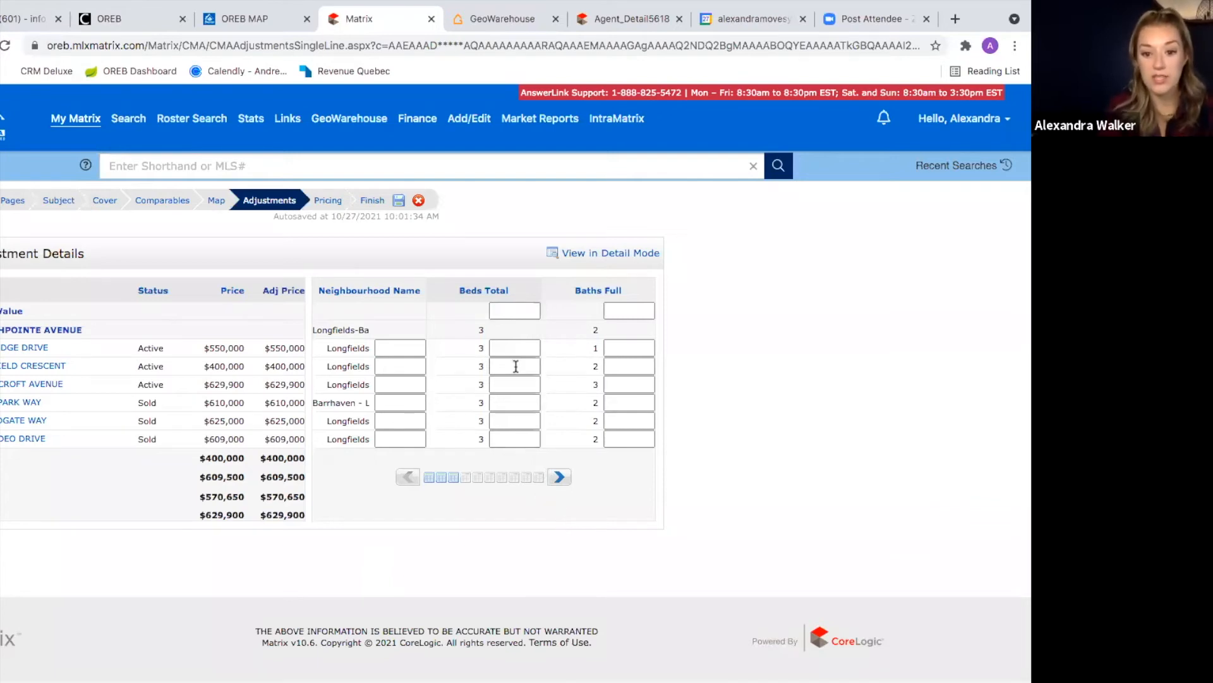
click(559, 476)
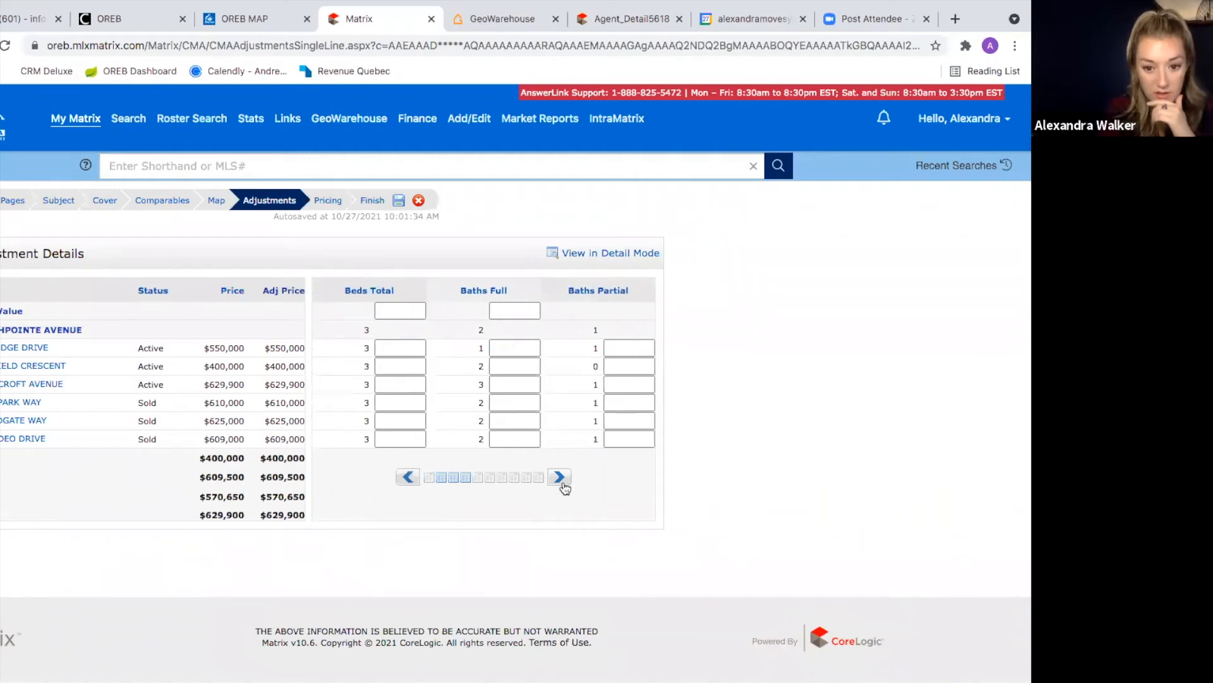
click(495, 347)
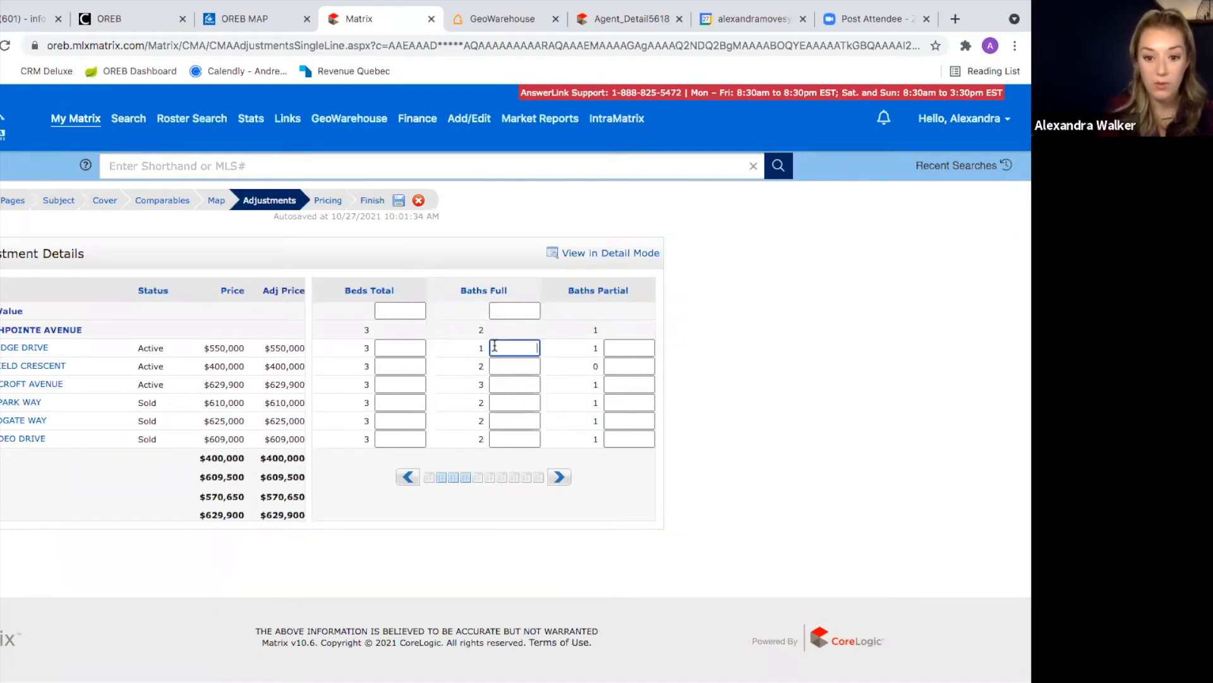
text(+10)
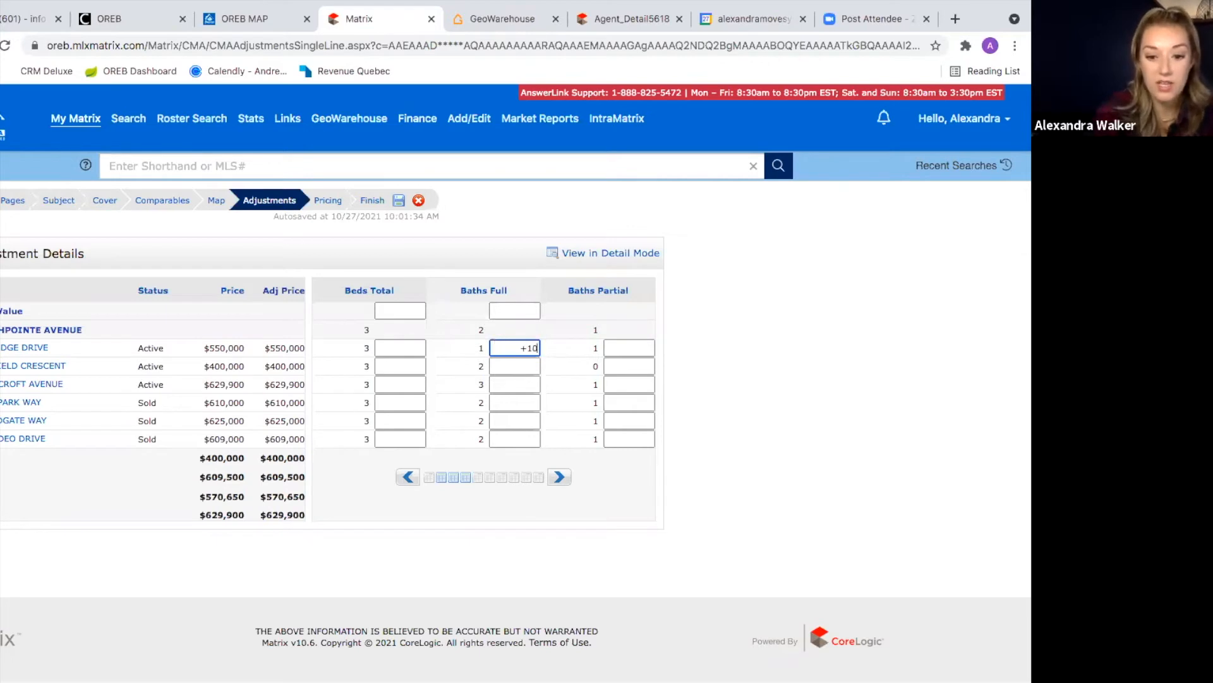
text(000)
key(Return)
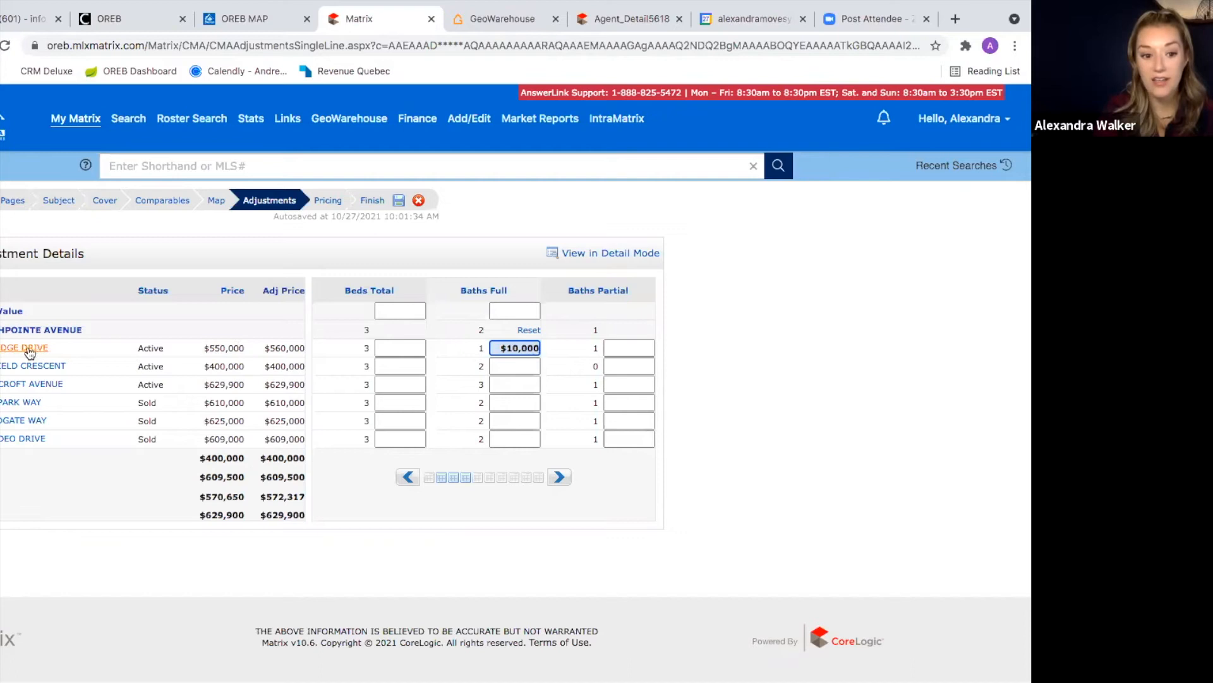
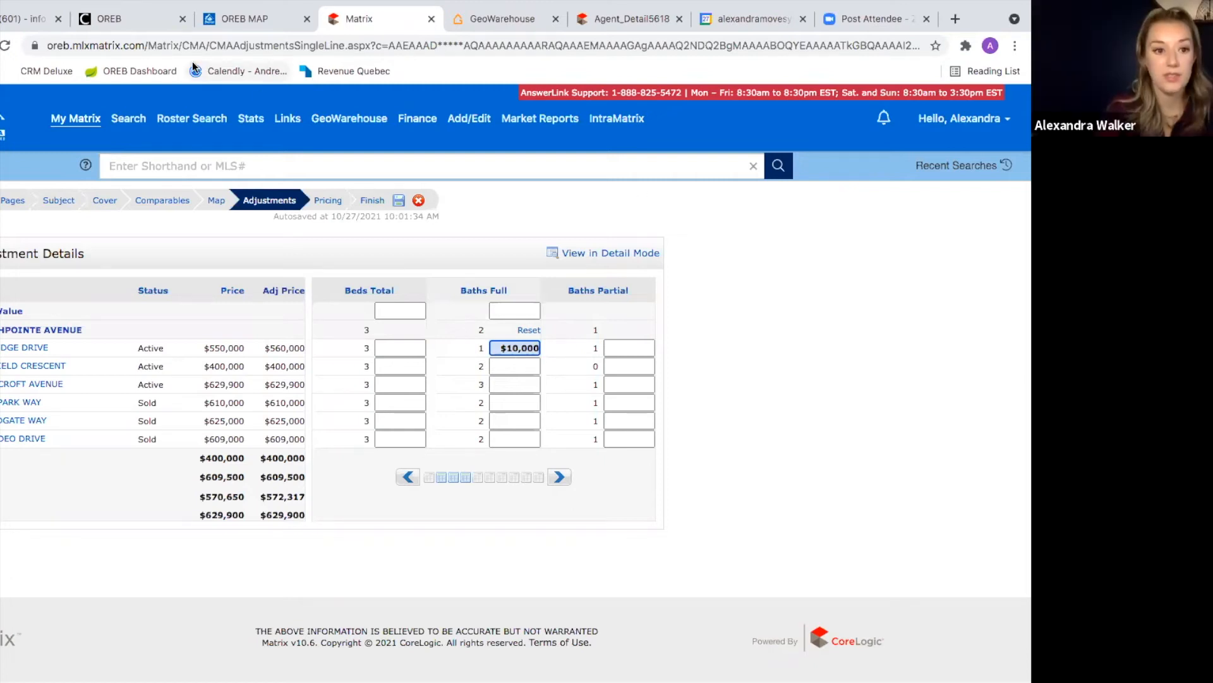
Step: Cycle through the Gmail, OREB and Calendar tabs, then launch Google Drive from the apps grid
click(23, 19)
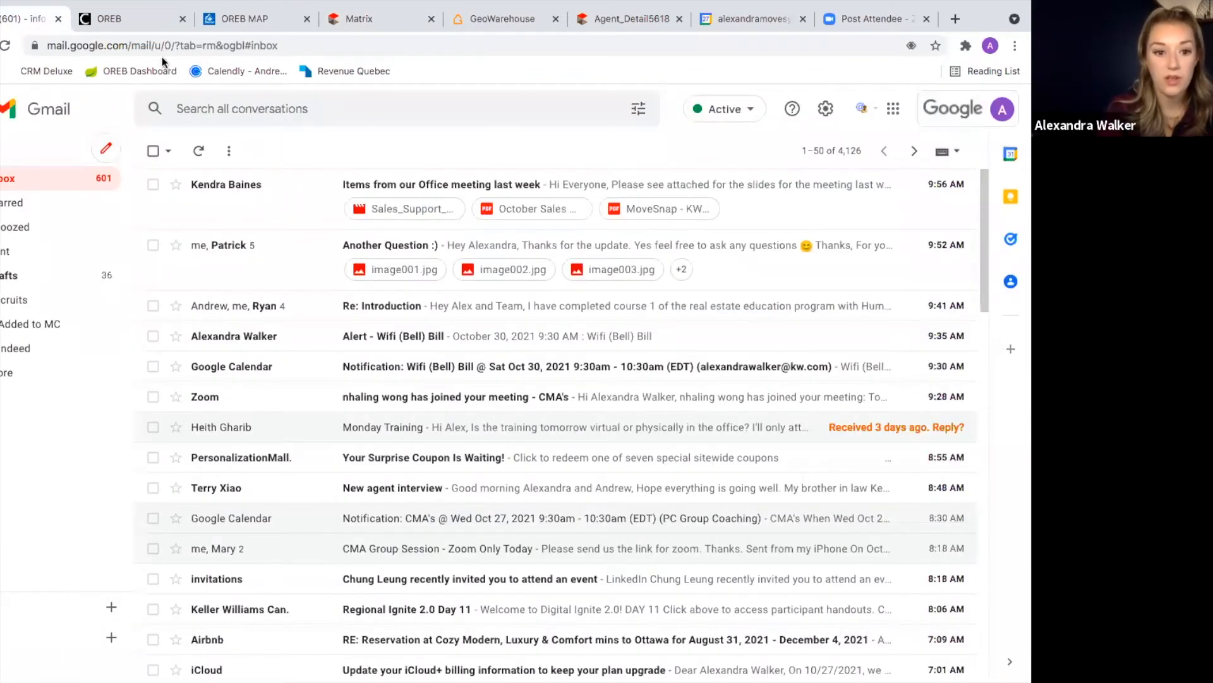
click(115, 21)
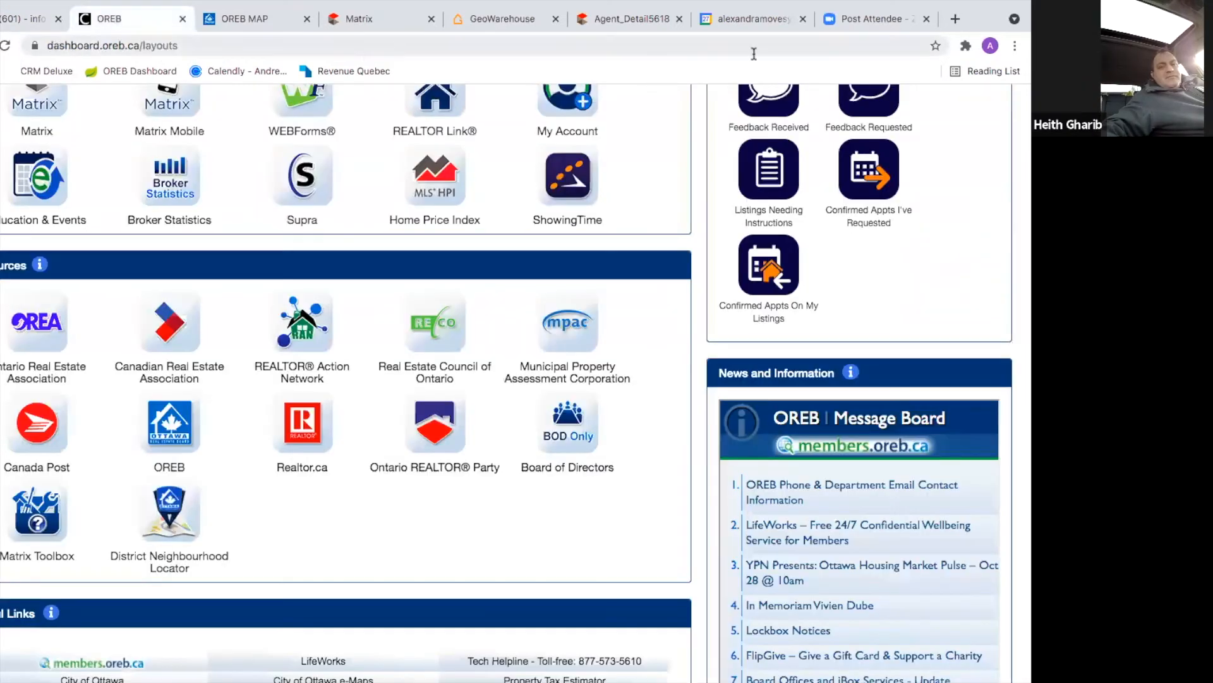
click(758, 19)
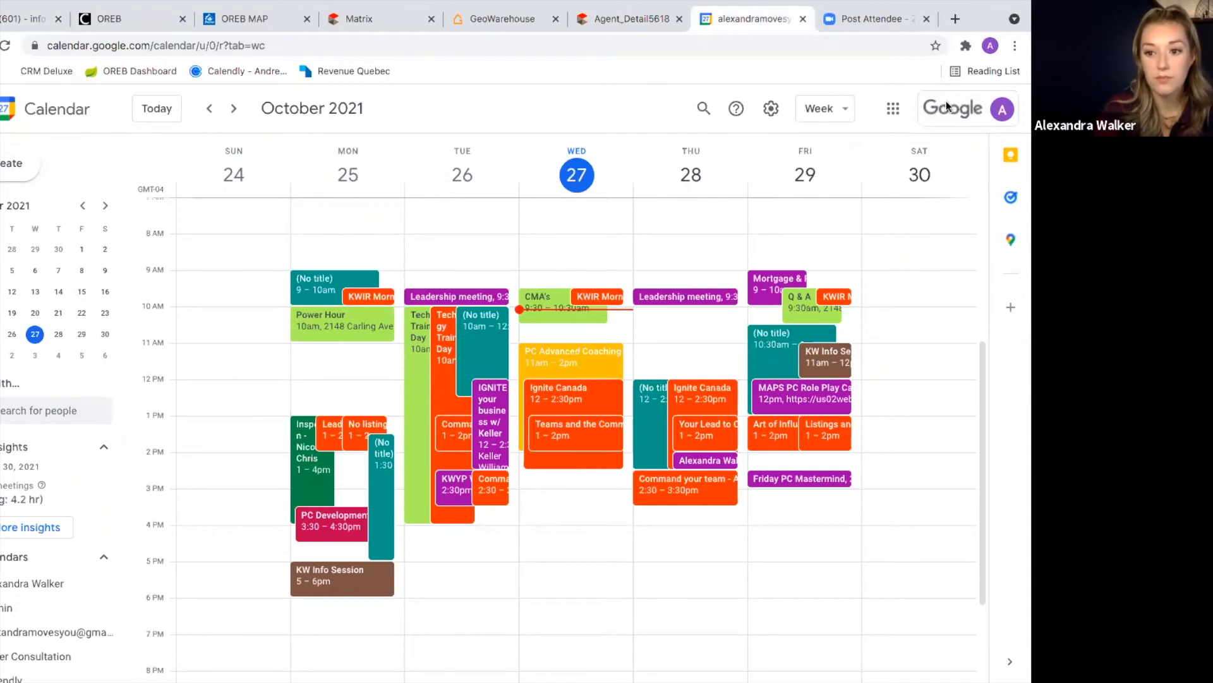
click(893, 108)
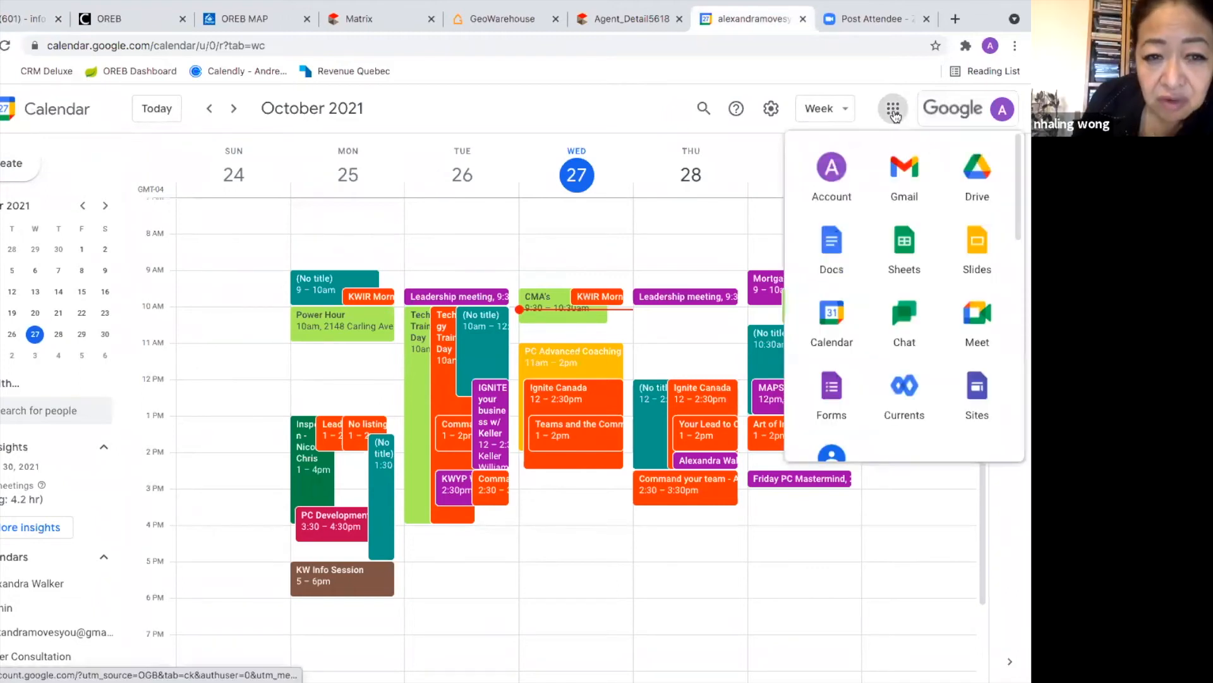
click(973, 181)
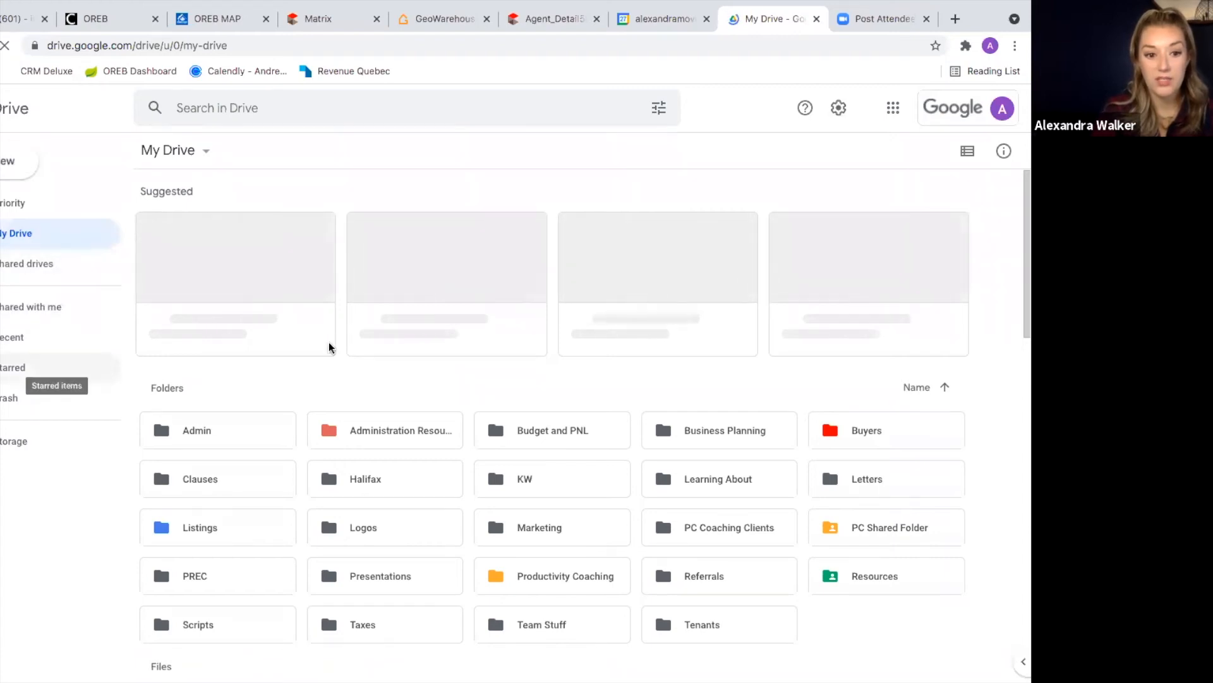
Step: Look through Shared with me and Shared drives, then return to My Drive
click(21, 304)
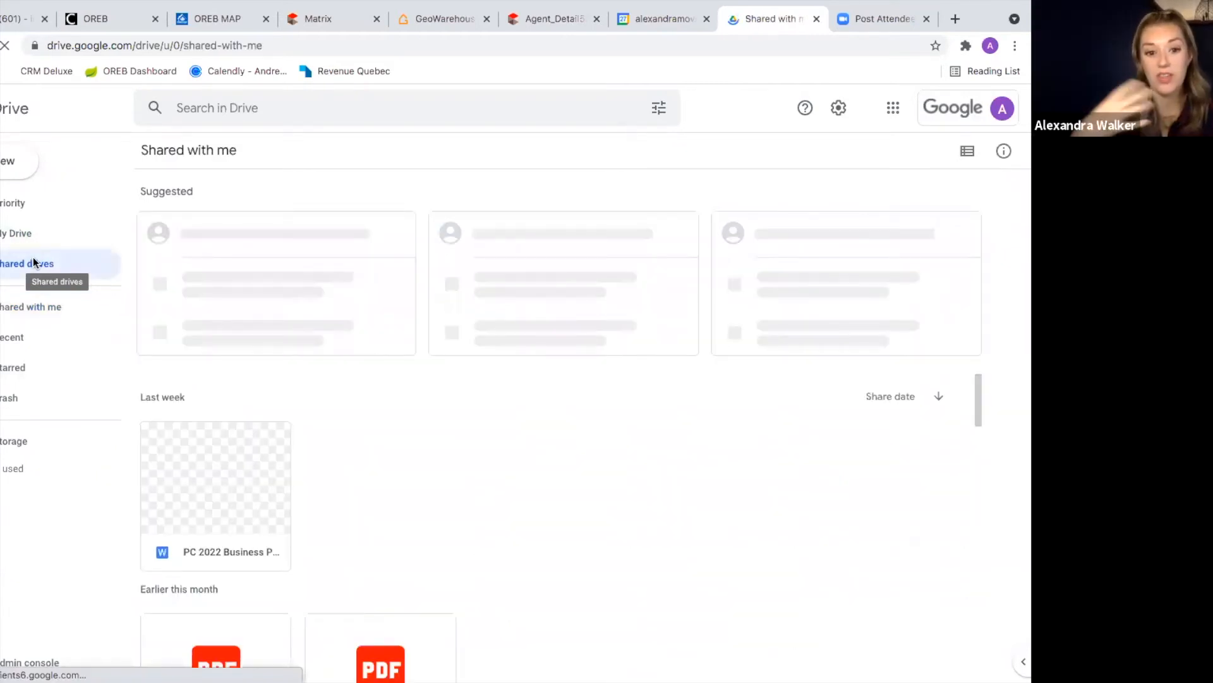
click(34, 260)
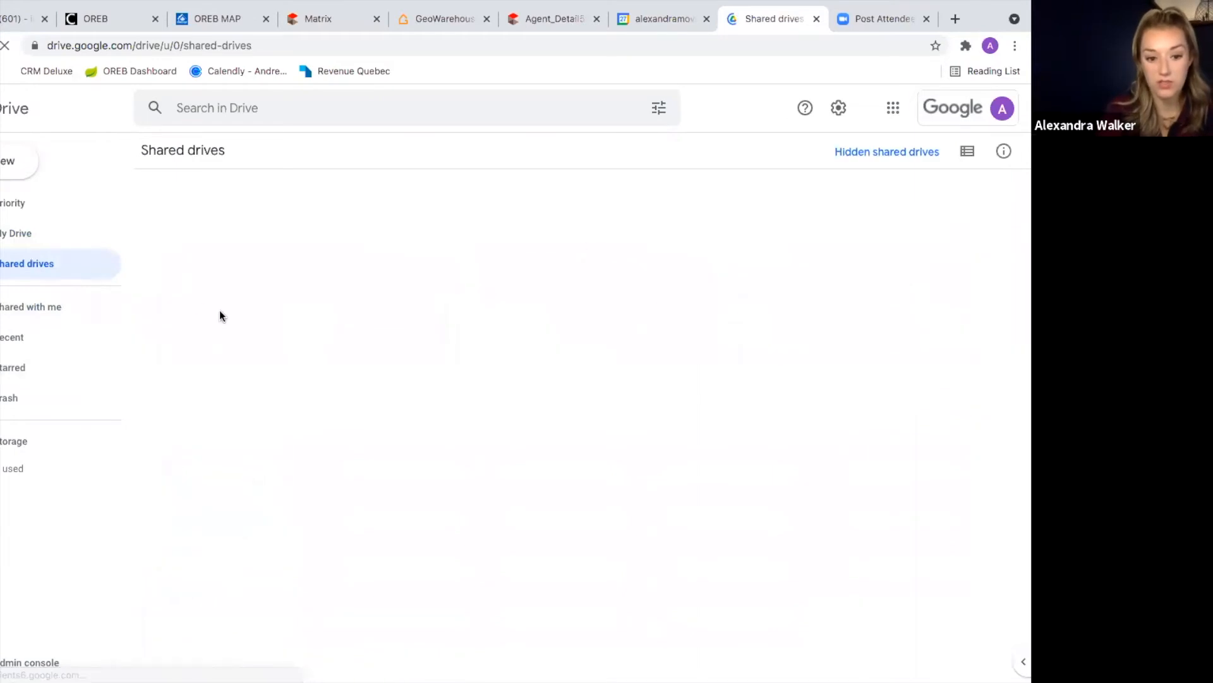
click(17, 235)
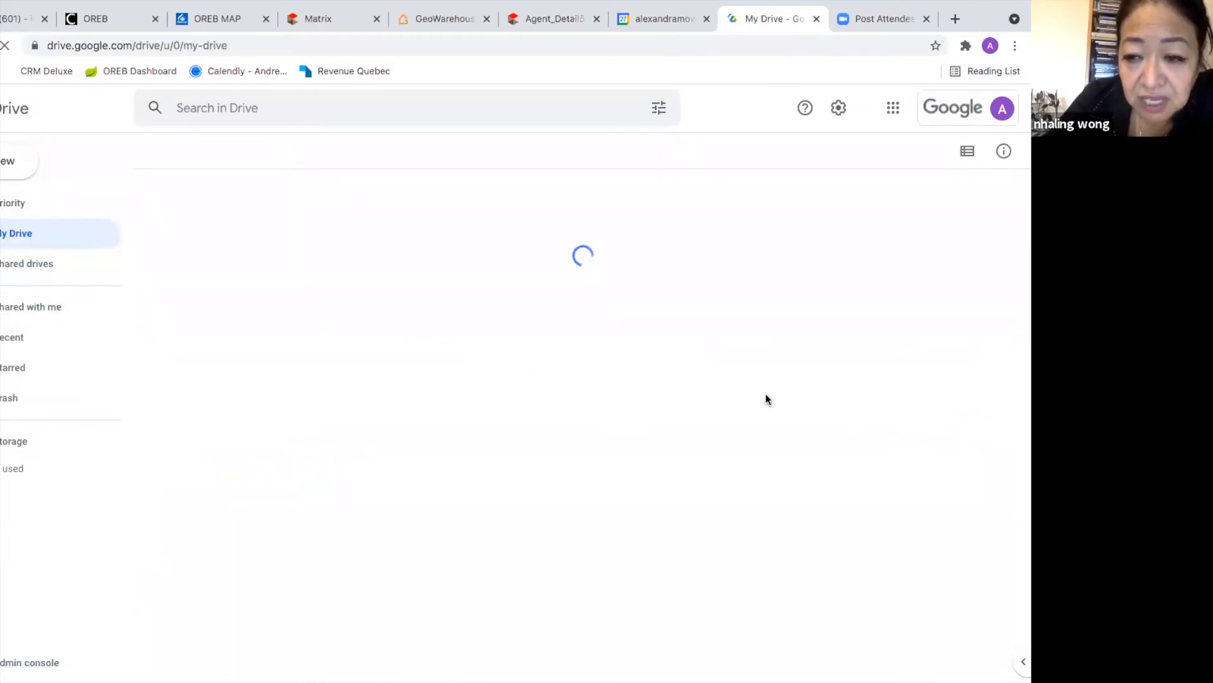
Step: Go into PC Shared Folder › Resources › CMA and preview CMA Adjustment Guideline.pdf
scroll(767, 398, down, 2)
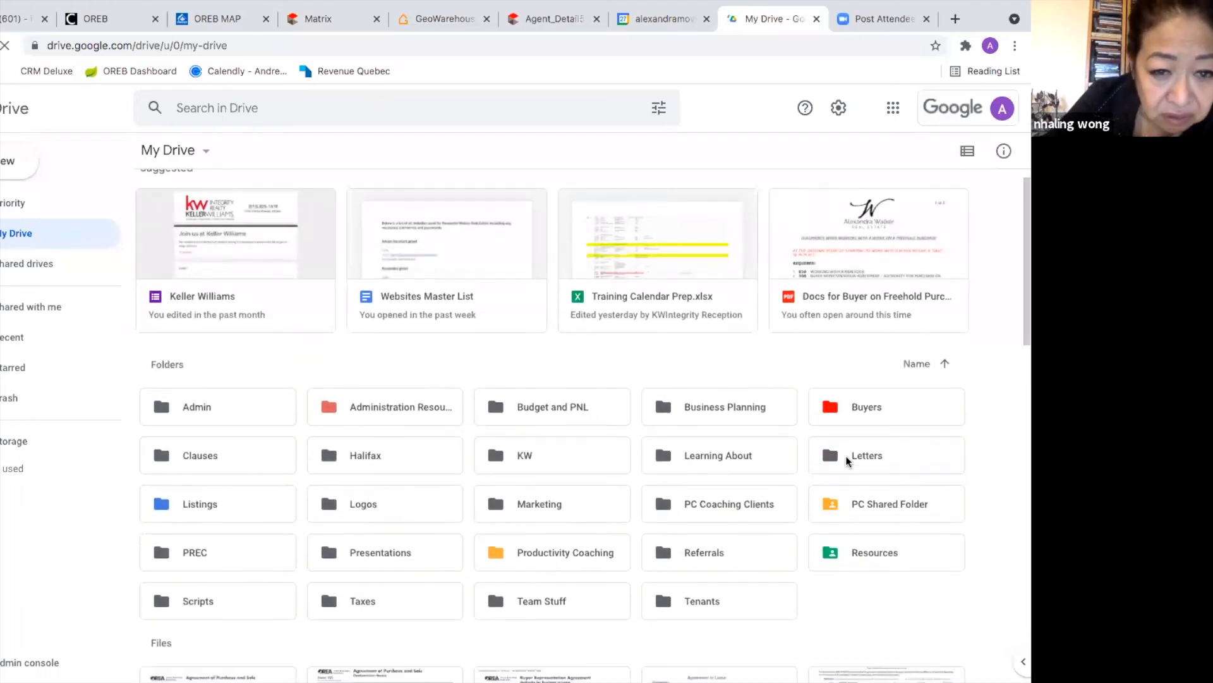
double_click(877, 403)
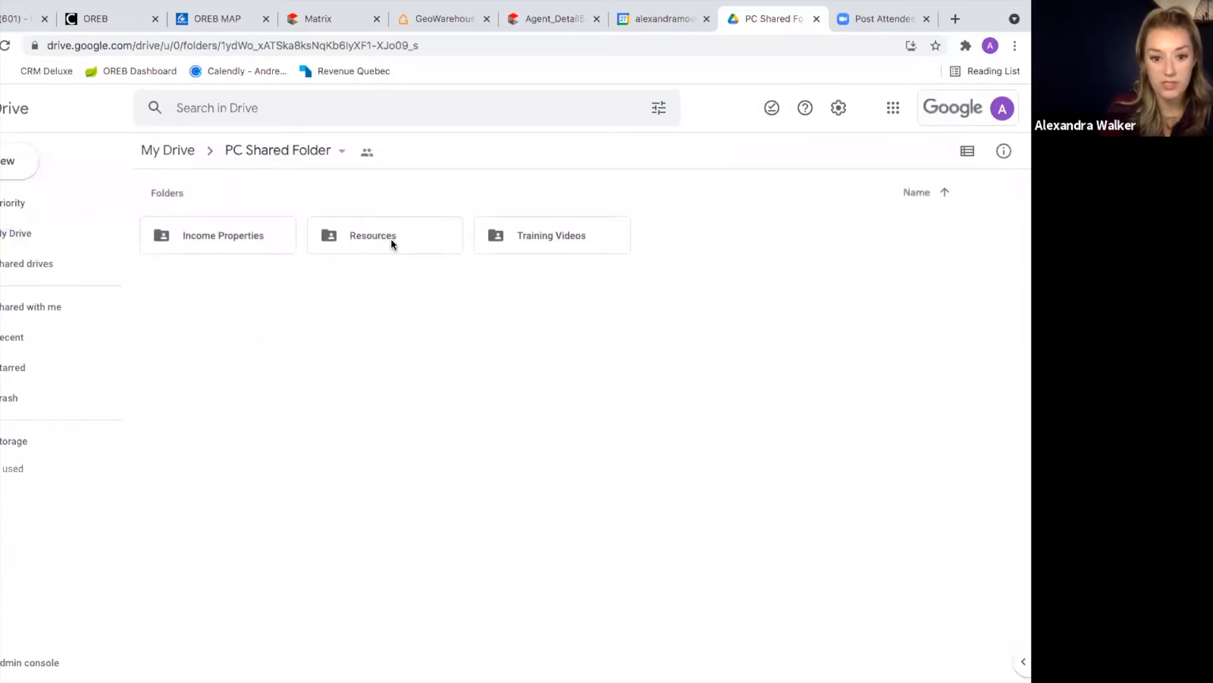
double_click(391, 239)
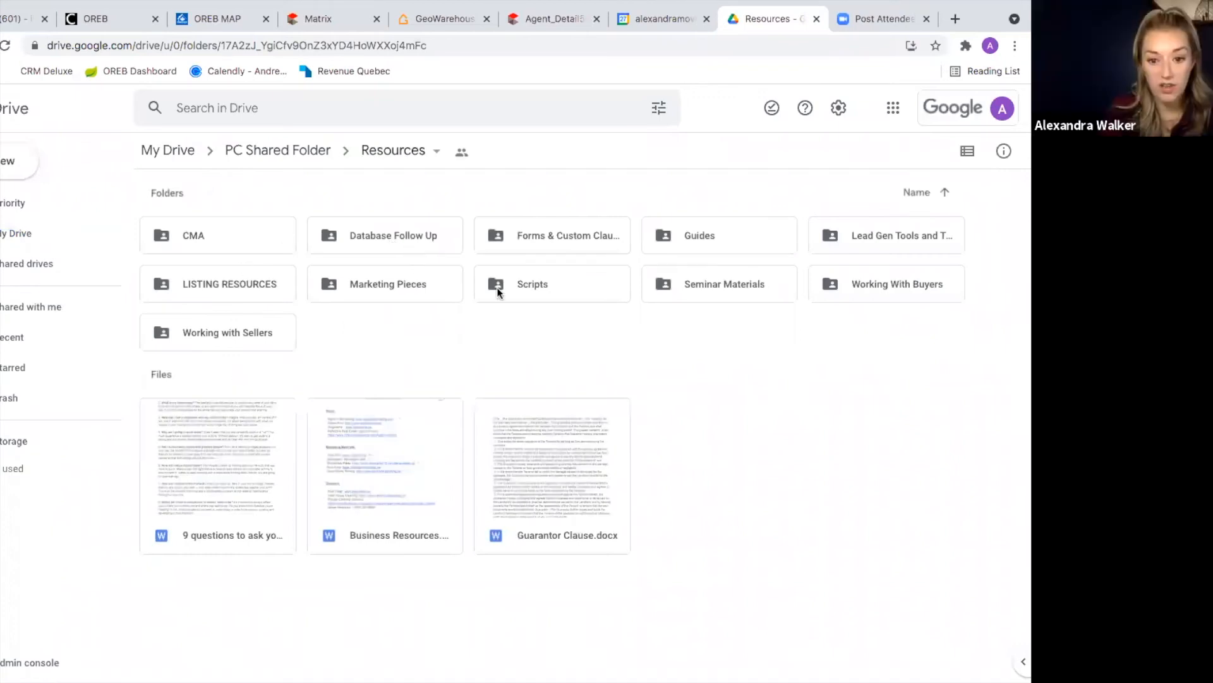
double_click(189, 234)
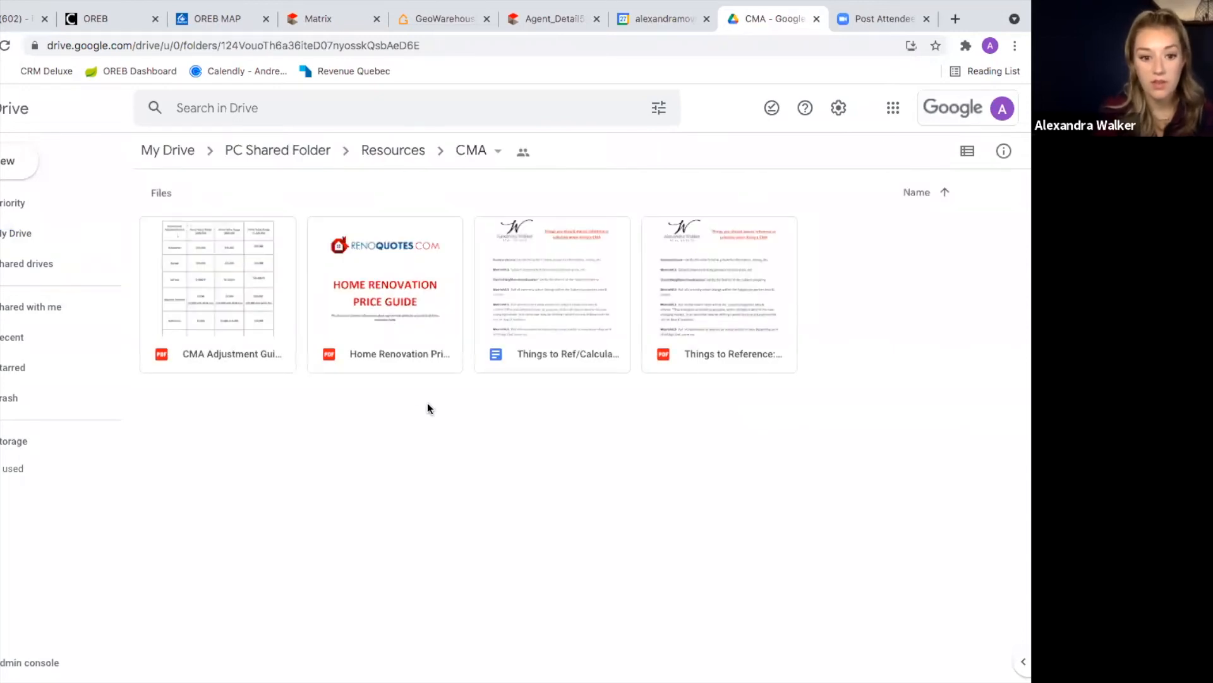
double_click(230, 269)
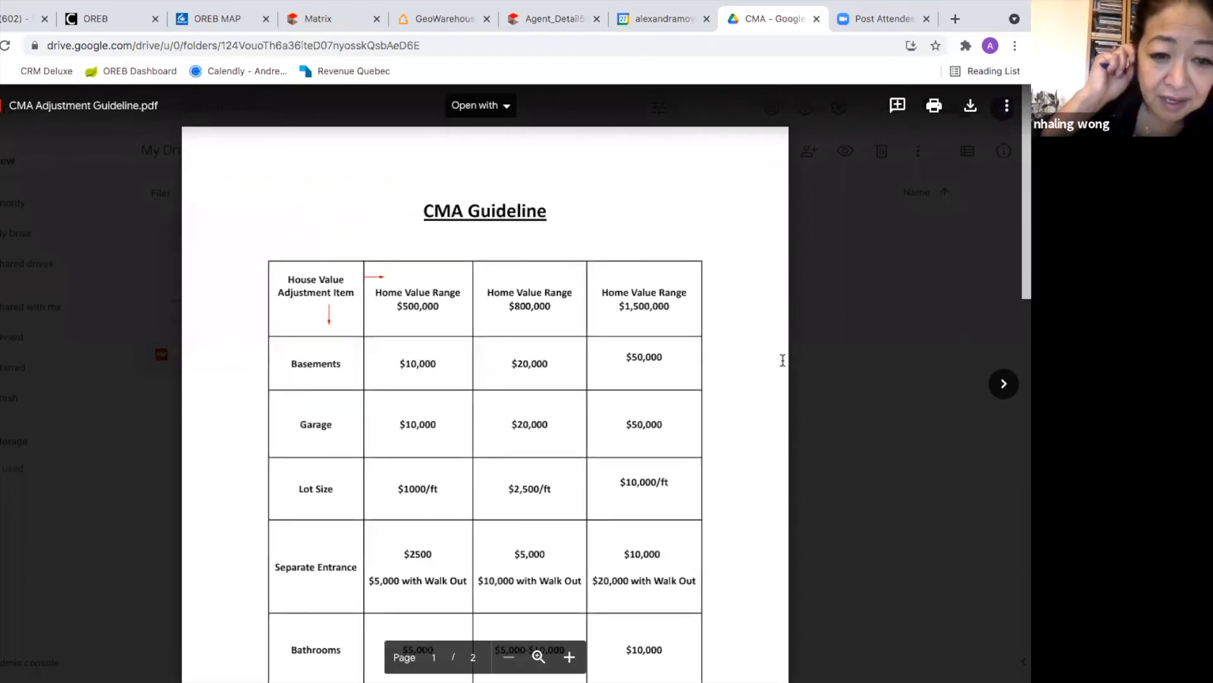
Step: Read the guideline table's adjustment amounts, then switch back to the Matrix CMA Adjustments tab
scroll(783, 360, down, 1)
scroll(782, 360, up, 1)
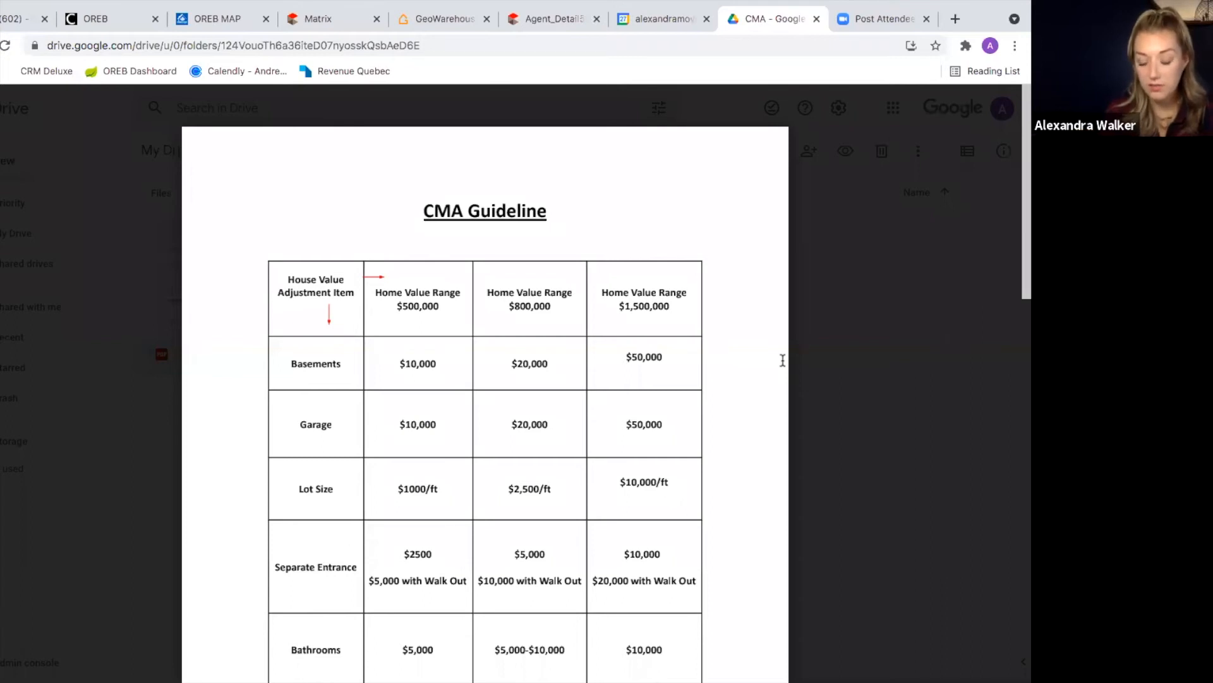
scroll(674, 350, down, 1)
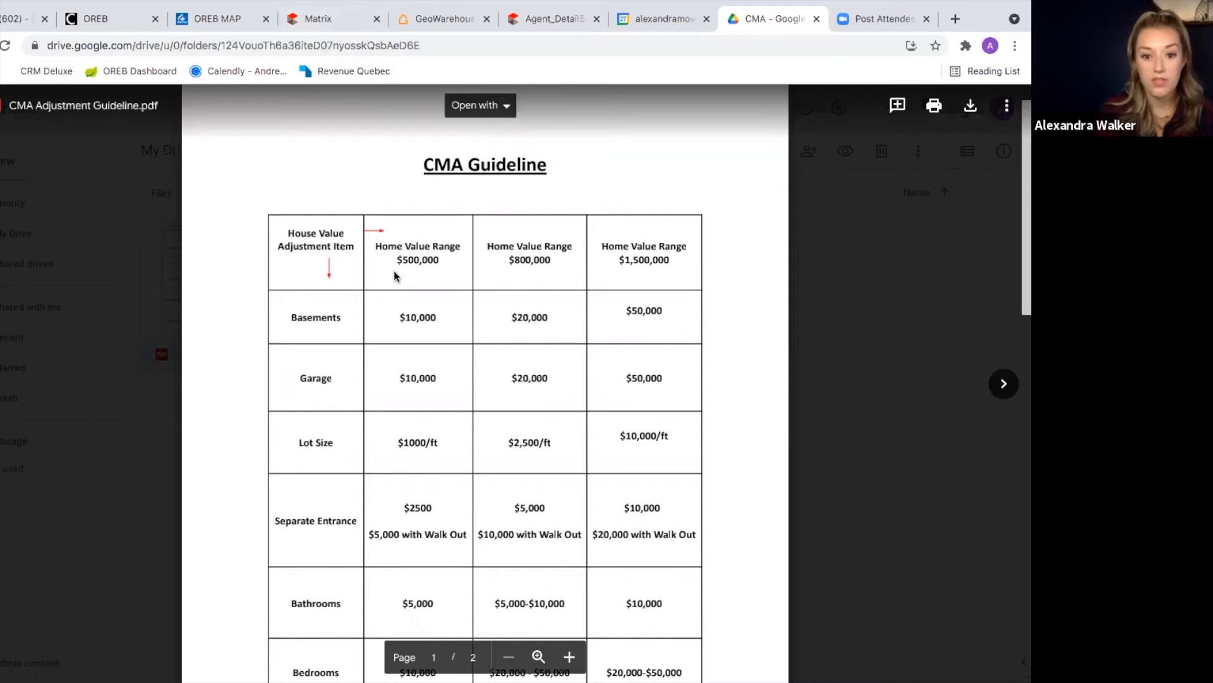
click(318, 19)
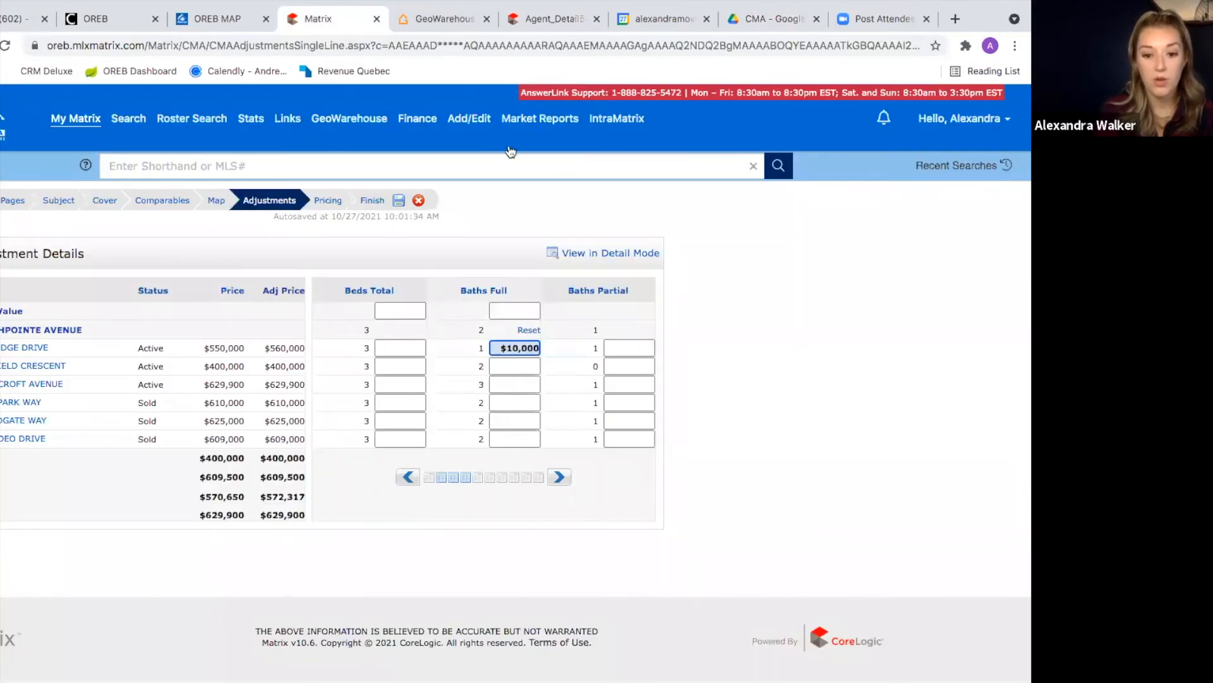
Step: Delete the first comparable's $10,000 Baths Full value, restoring its $550,000 adjusted price
double_click(533, 352)
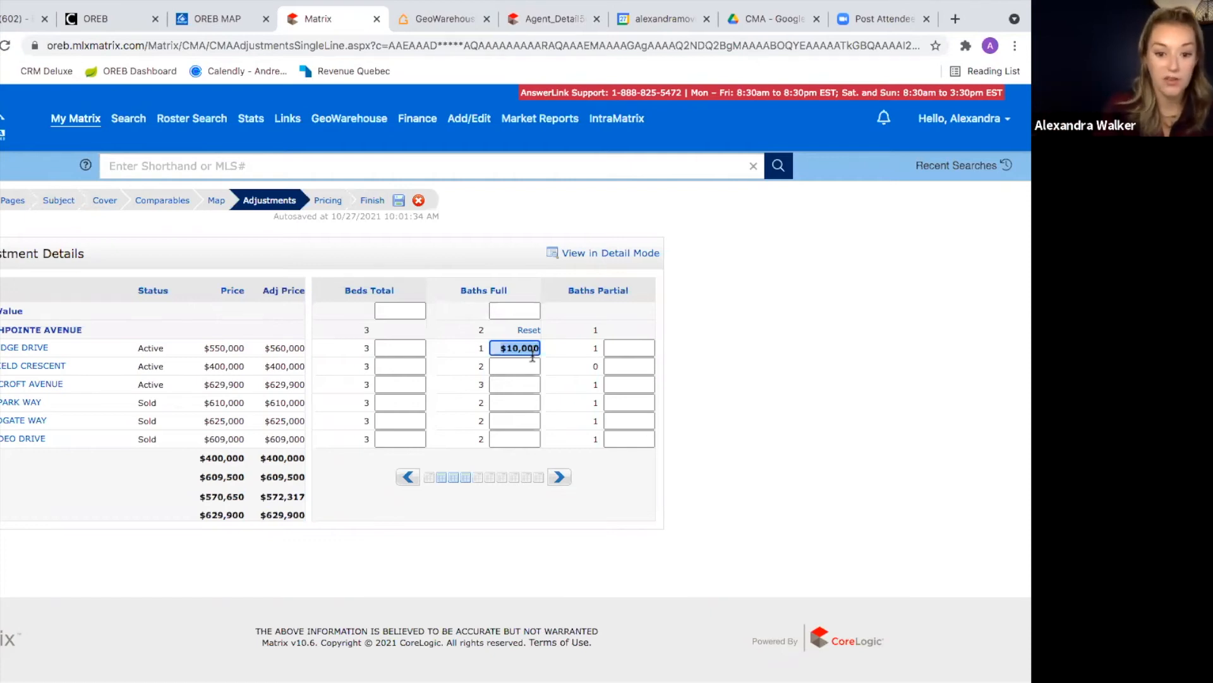
key(BackSpace)
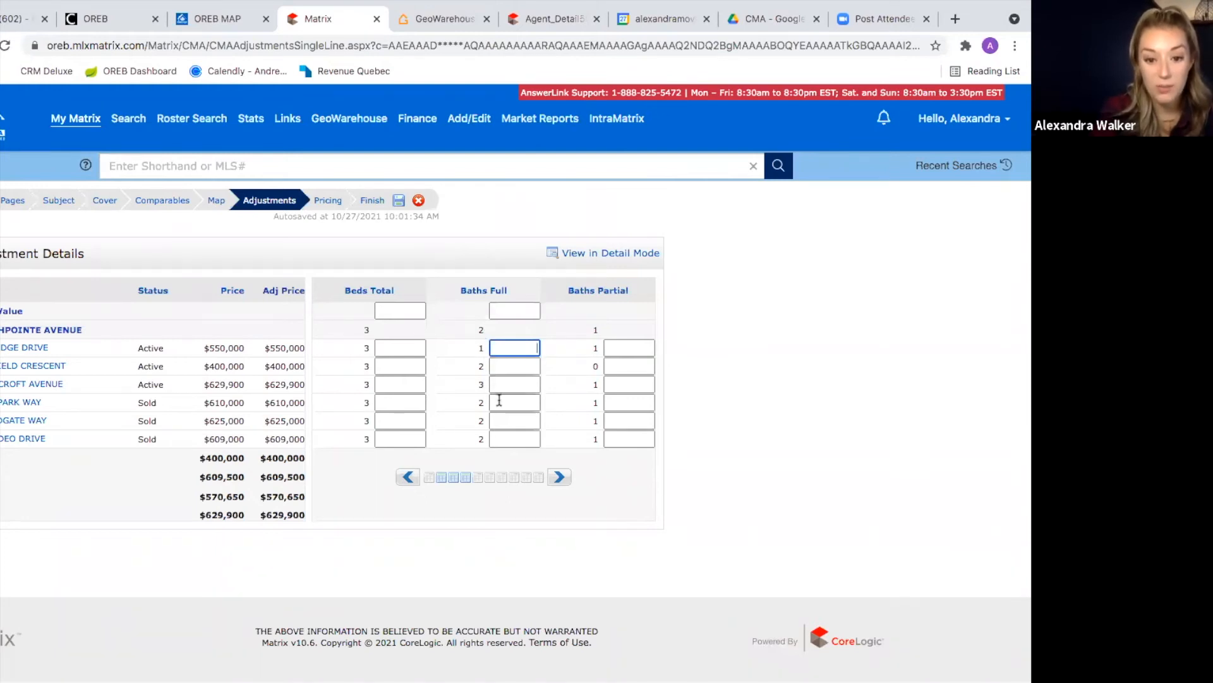
Step: Enter a −10000 Baths Full adjustment for the third comparable
click(498, 386)
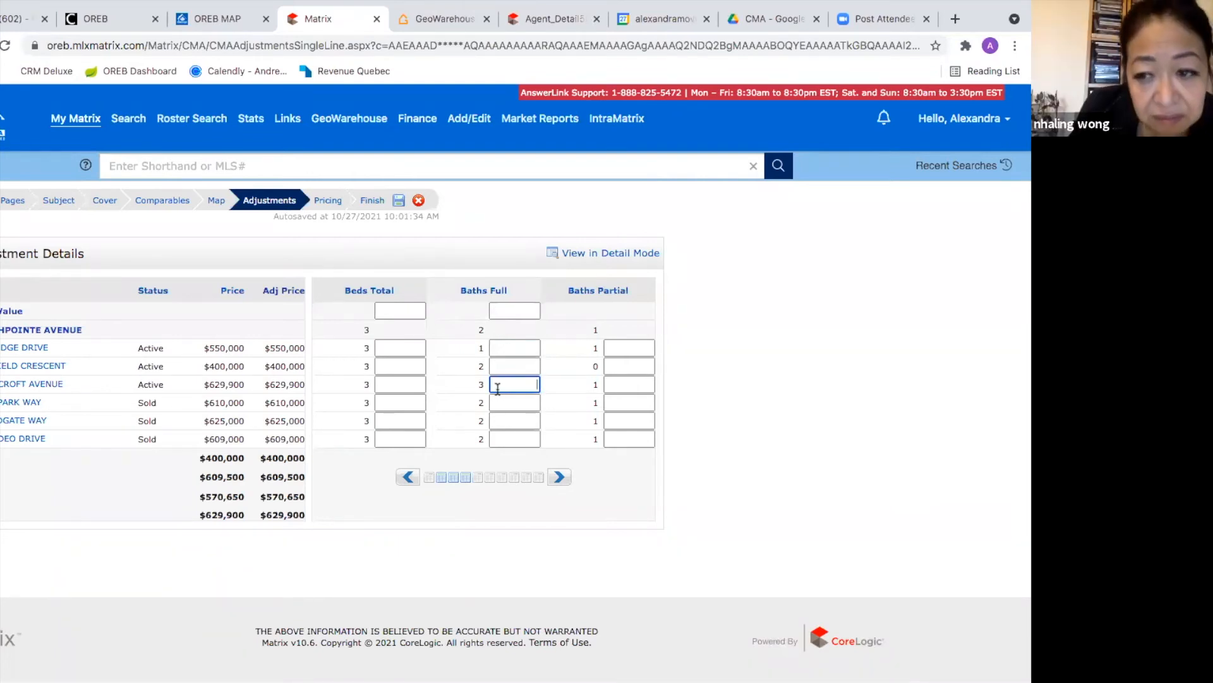
text(-10000)
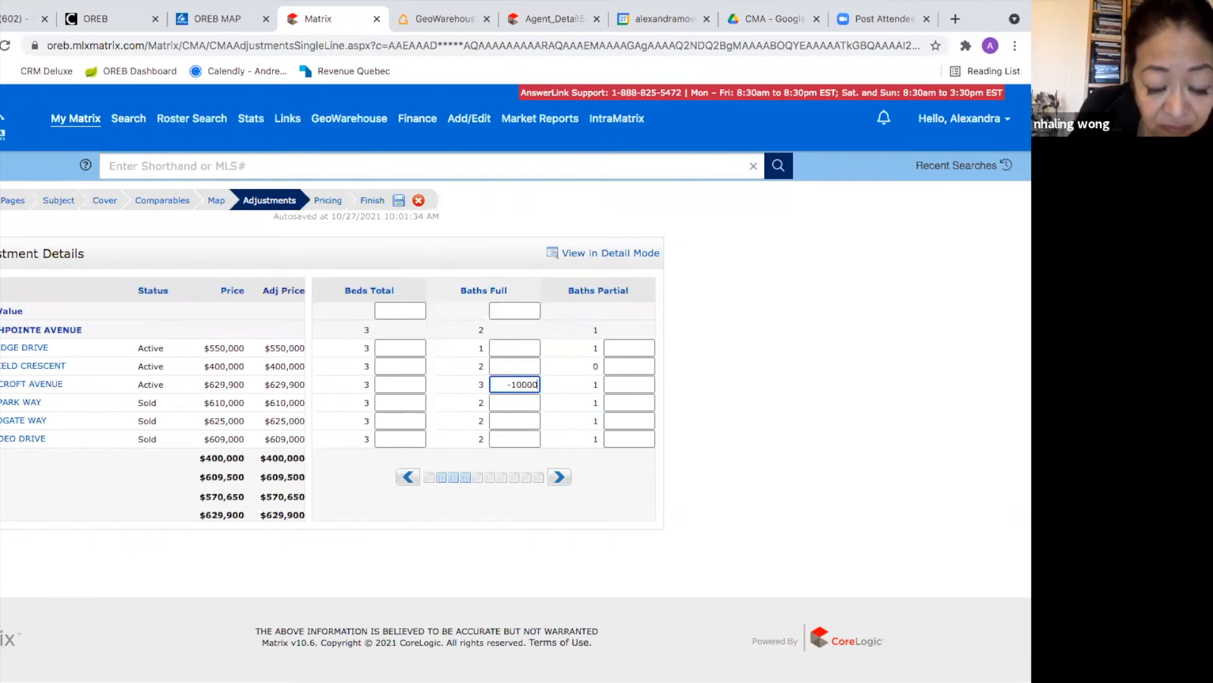
click(835, 404)
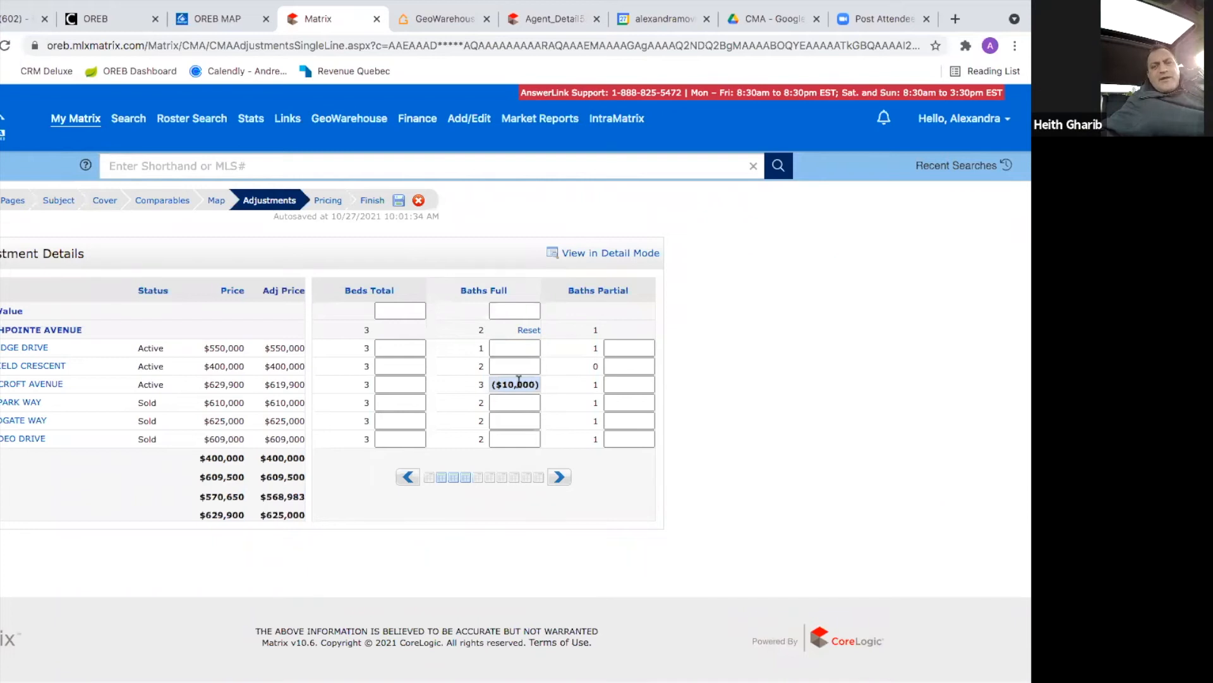
scroll(518, 382, up, 5)
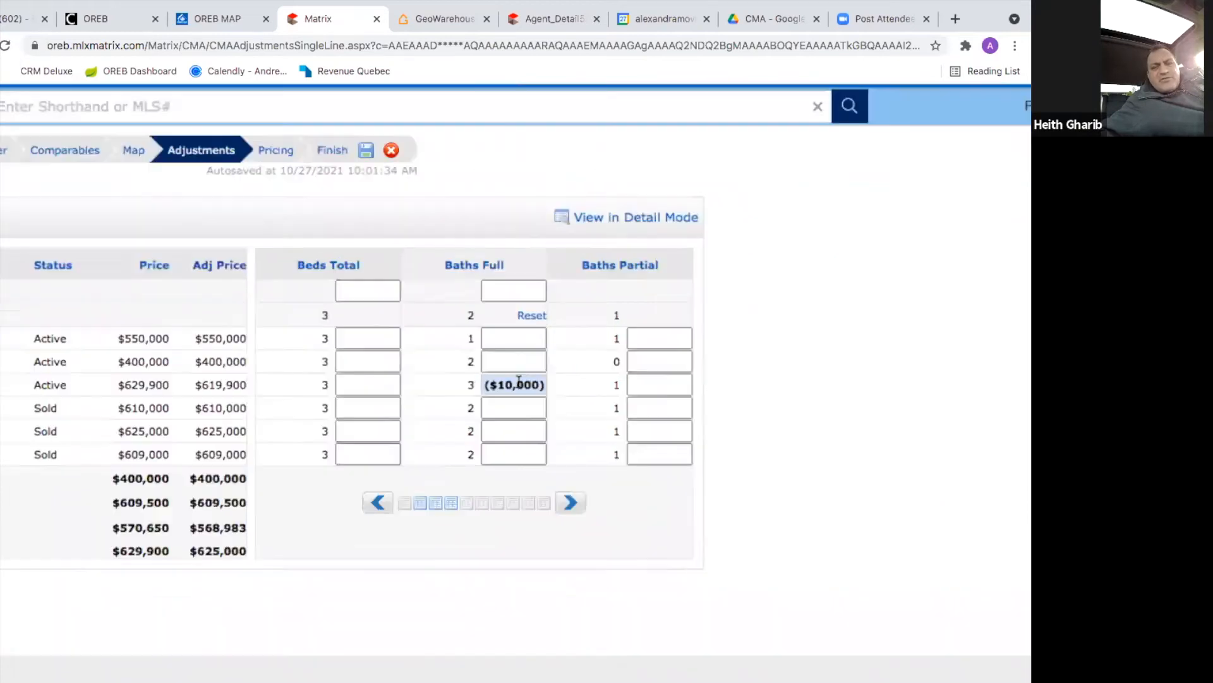
click(518, 383)
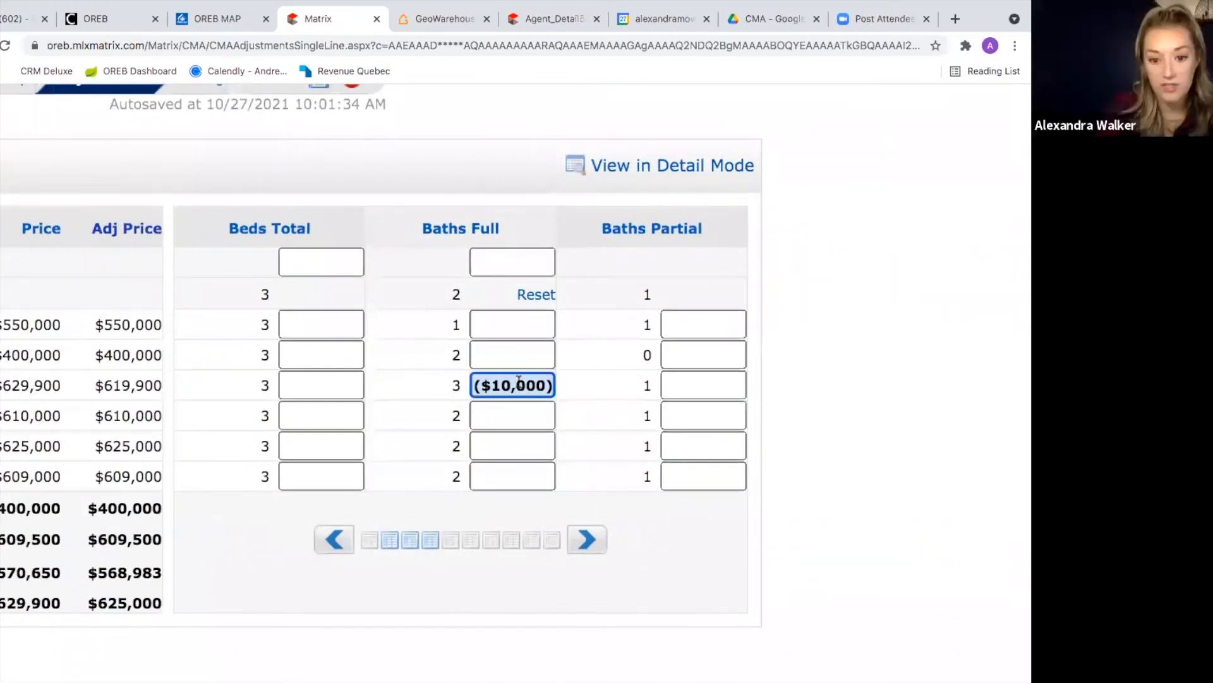
scroll(518, 383, up, 5)
double_click(518, 383)
triple_click(518, 383)
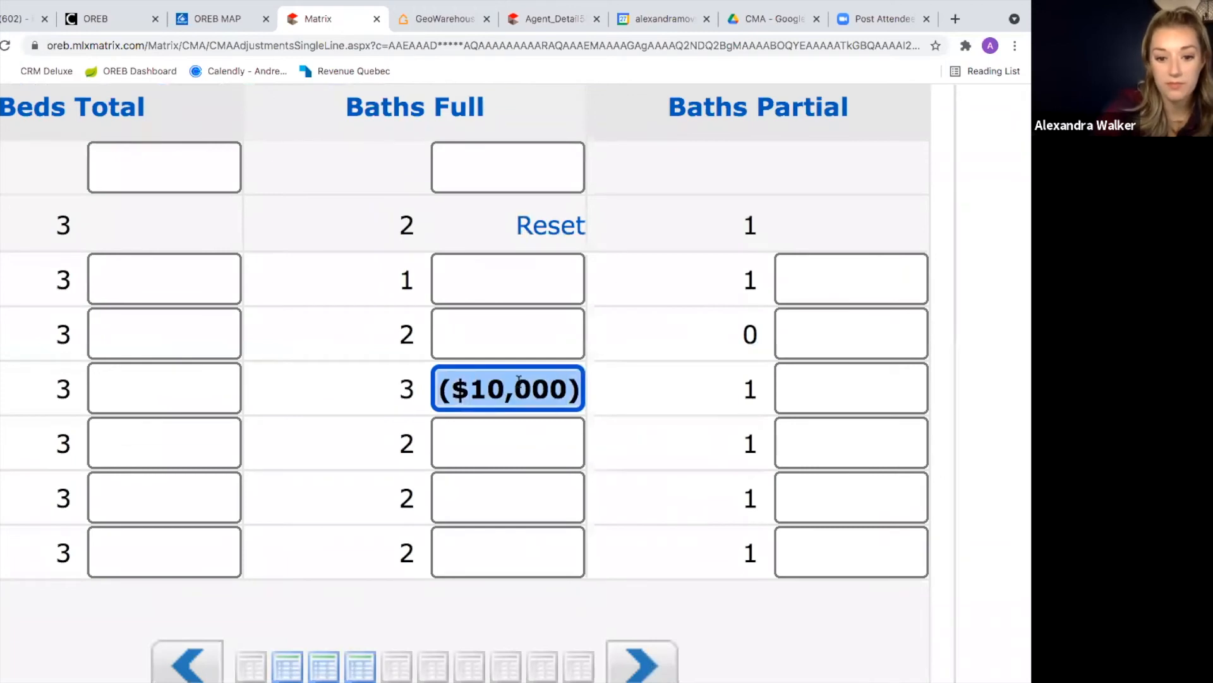
text(-10)
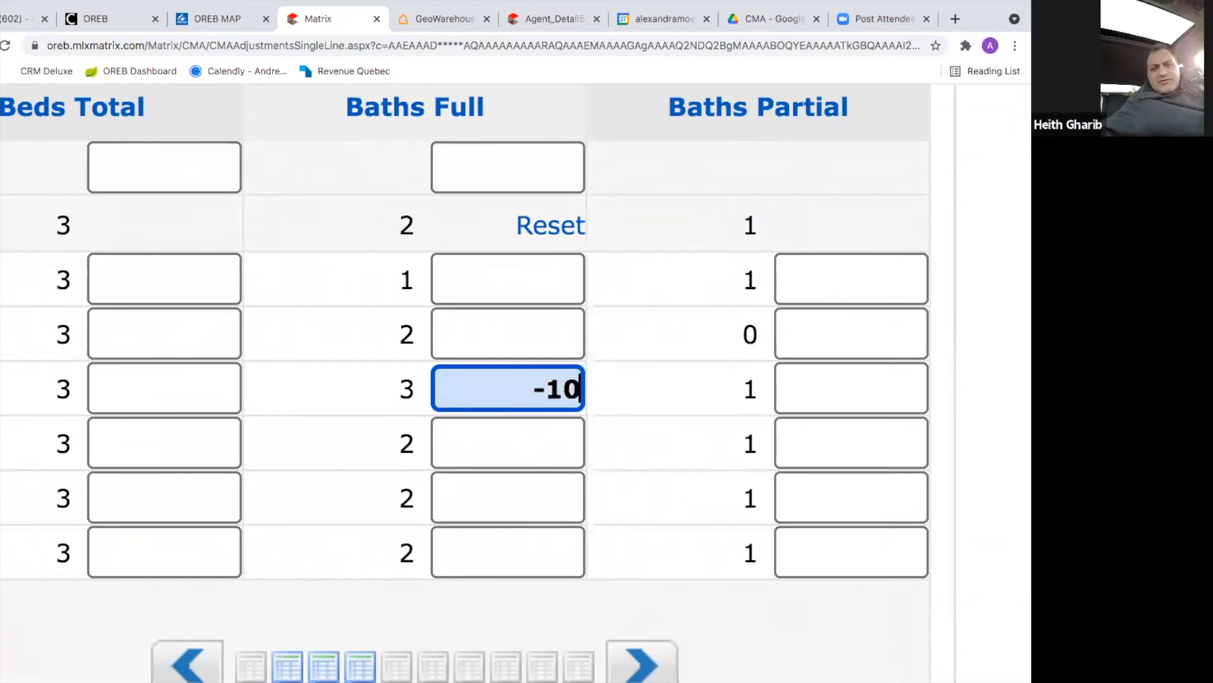
text(000)
click(631, 411)
Step: Clear and re-enter −10000 in the third comparable's Baths Full box to commit it
click(543, 392)
triple_click(542, 393)
key(BackSpace)
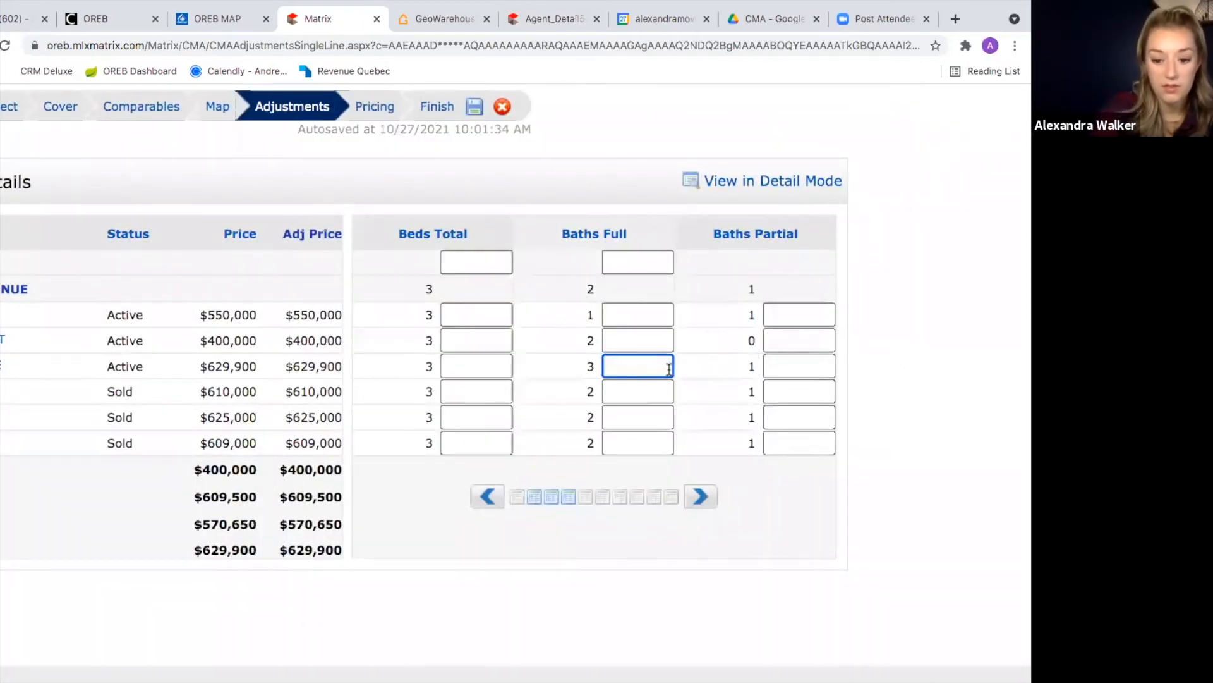
text(-10000)
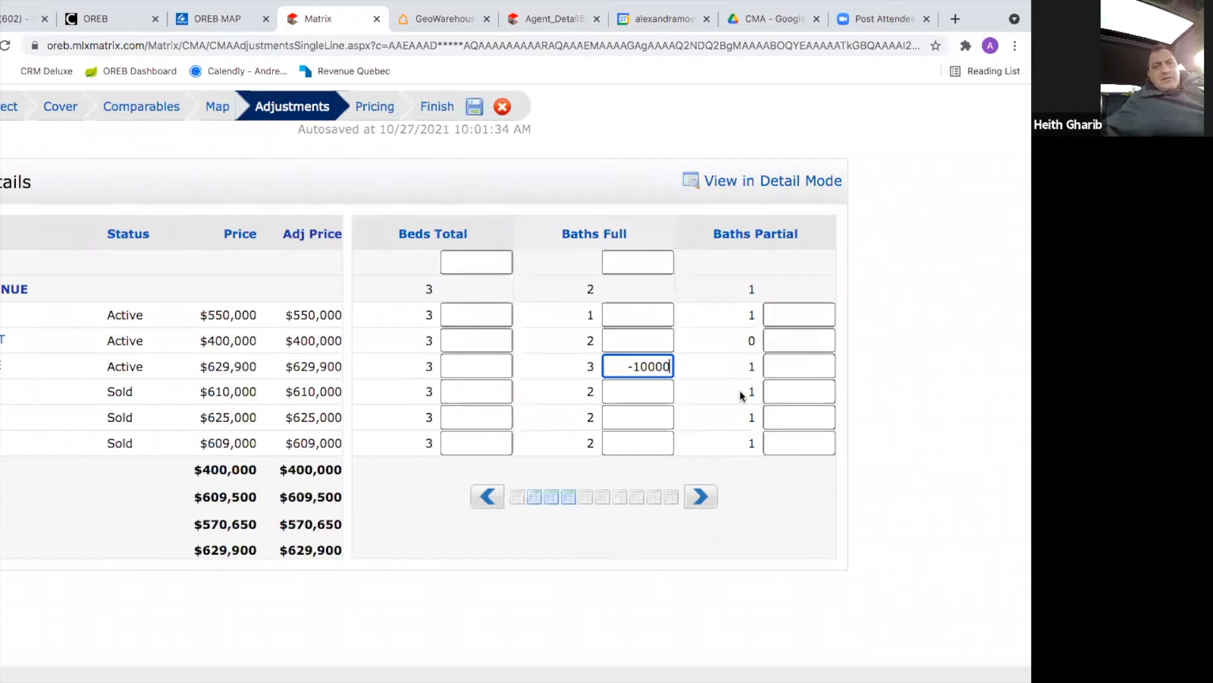
click(742, 396)
Step: Leave the second comparable's Baths Full empty and give the first comparable +10000, adjusted to $560,000
click(652, 343)
text(+10)
key(BackSpace)
key(BackSpace)
key(BackSpace)
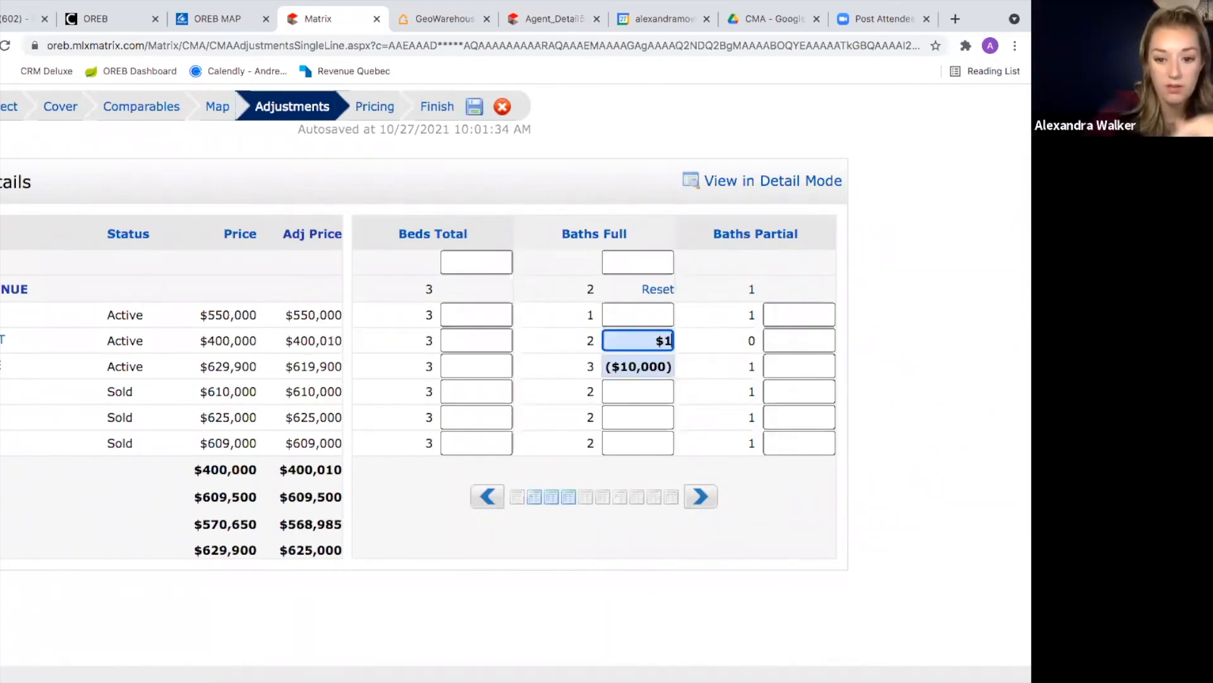
click(620, 315)
text(+10000)
click(730, 400)
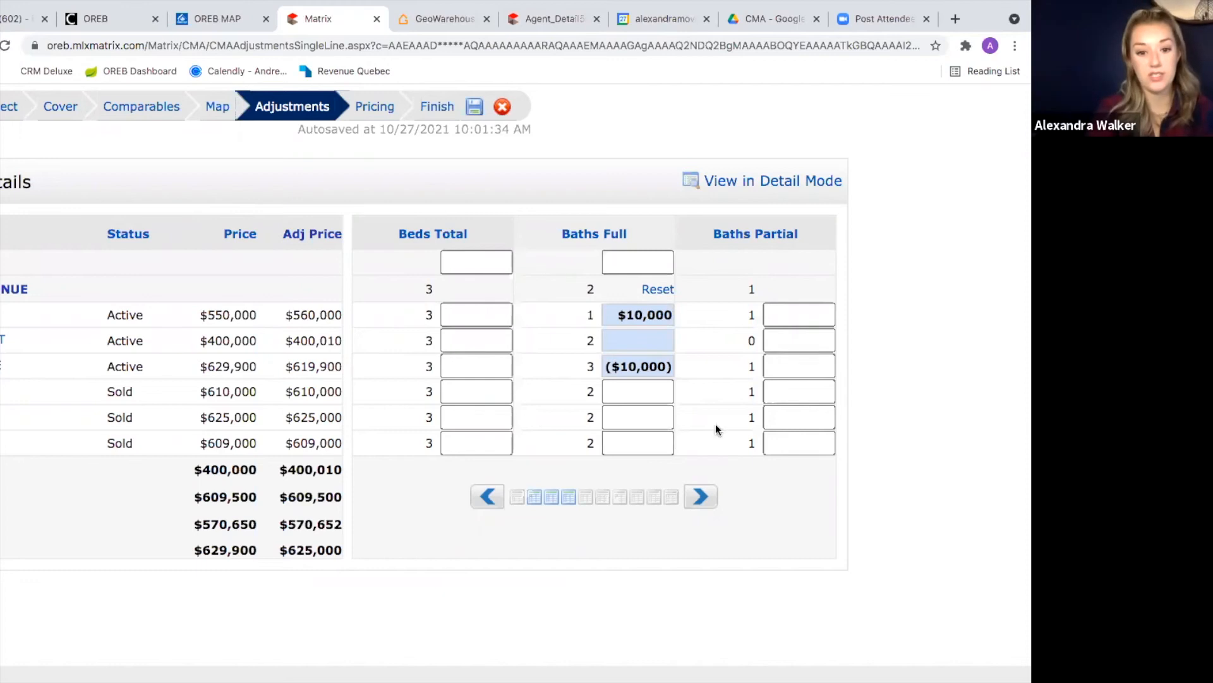
key(ctrl+minus)
key(ctrl+minus)
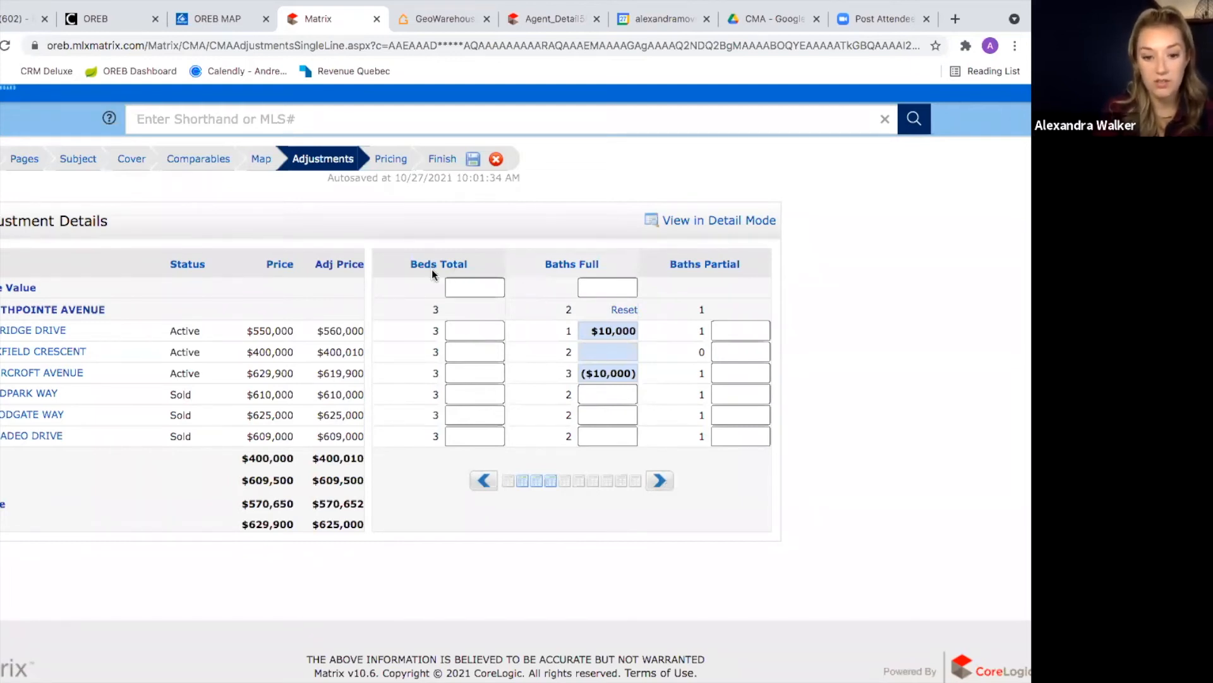
Step: Page right through the adjustment columns to Total Parking, then back to Neighbourhood Name
click(660, 481)
click(660, 484)
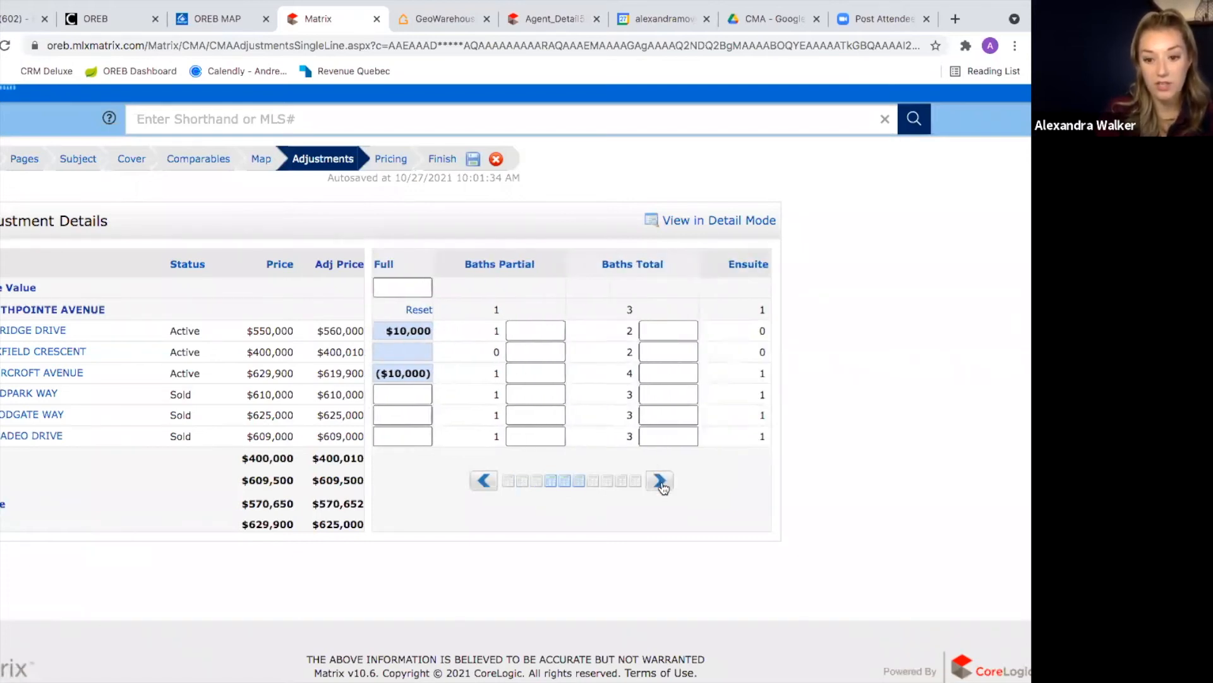
click(661, 482)
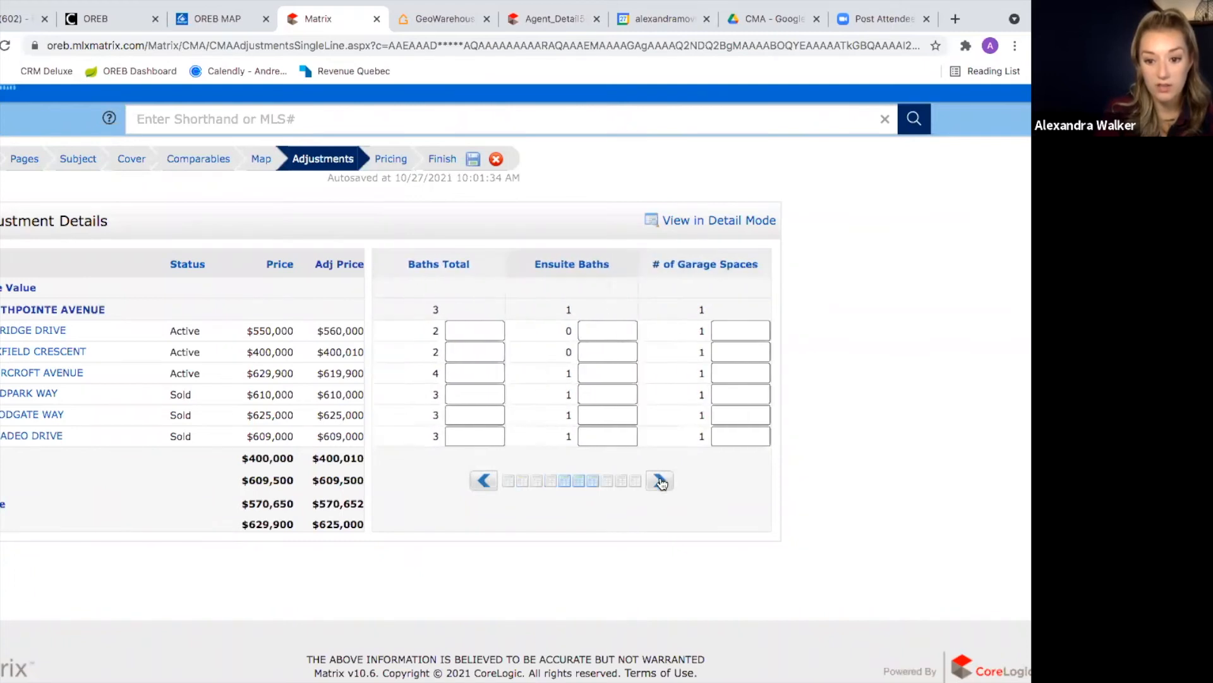
click(662, 481)
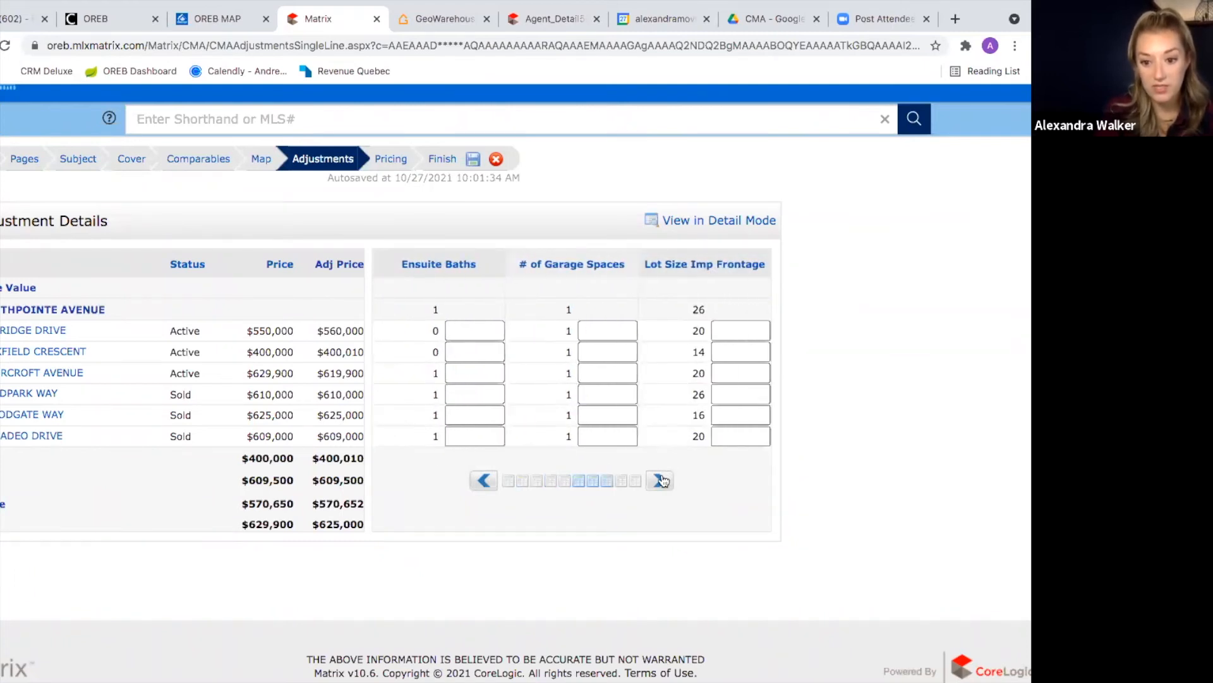
click(661, 484)
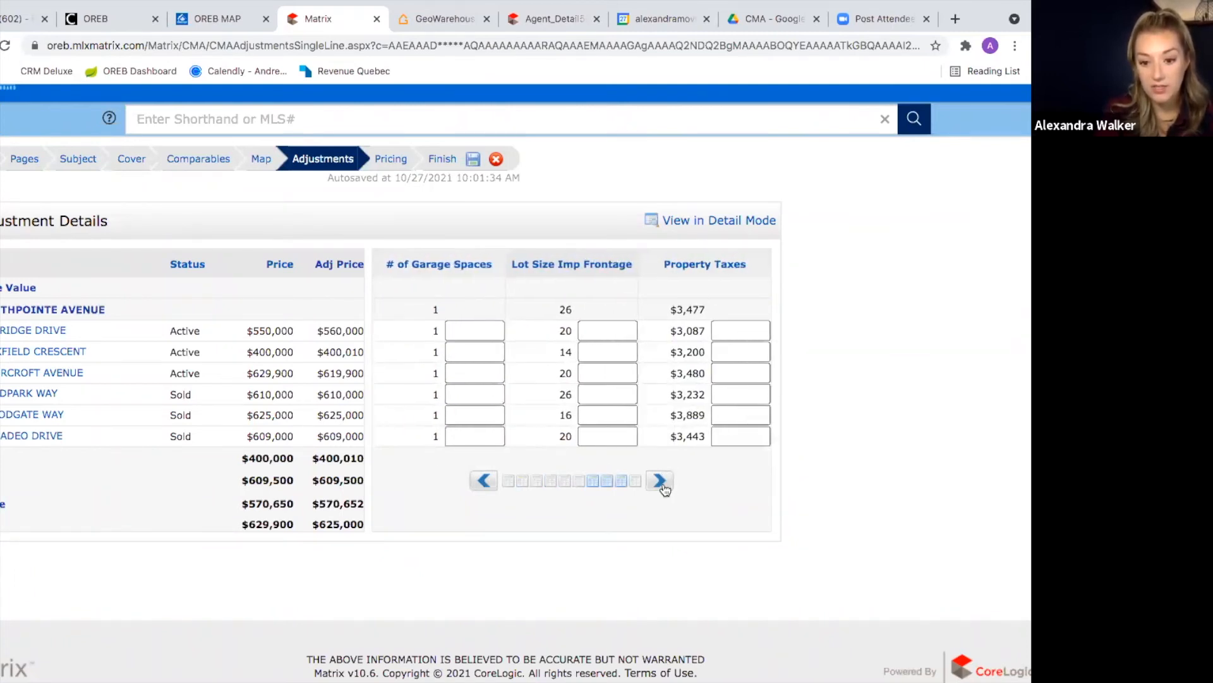
click(655, 485)
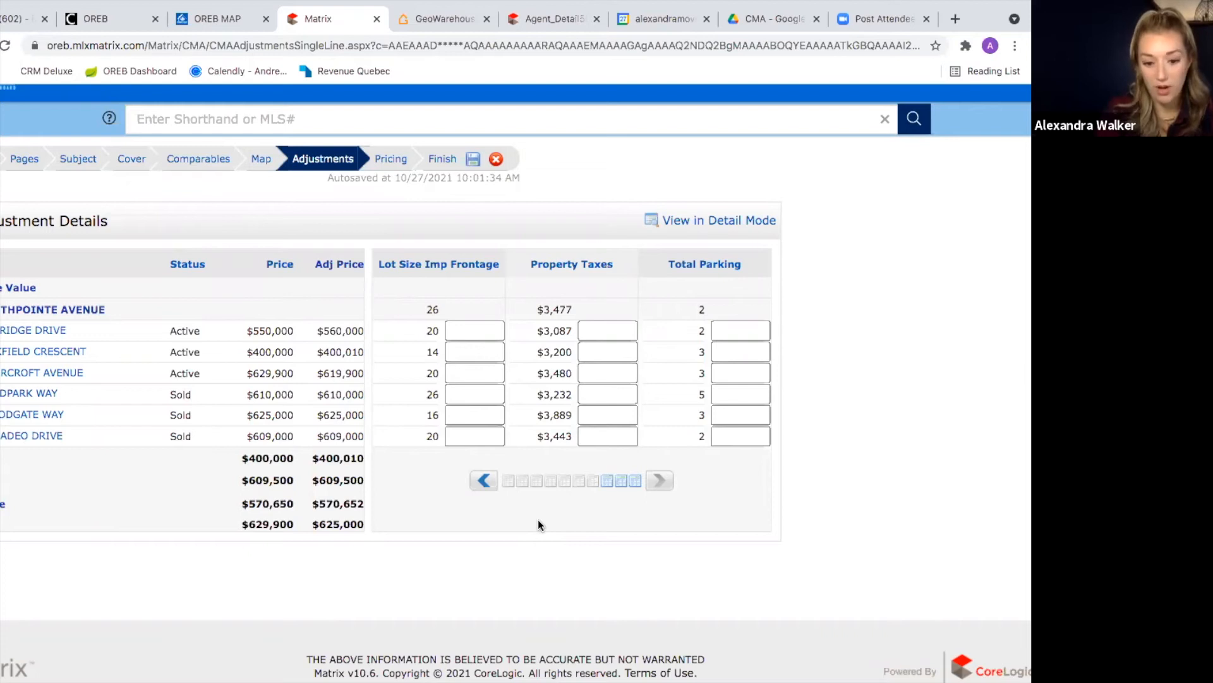
click(485, 481)
click(485, 482)
click(485, 481)
click(484, 481)
click(485, 481)
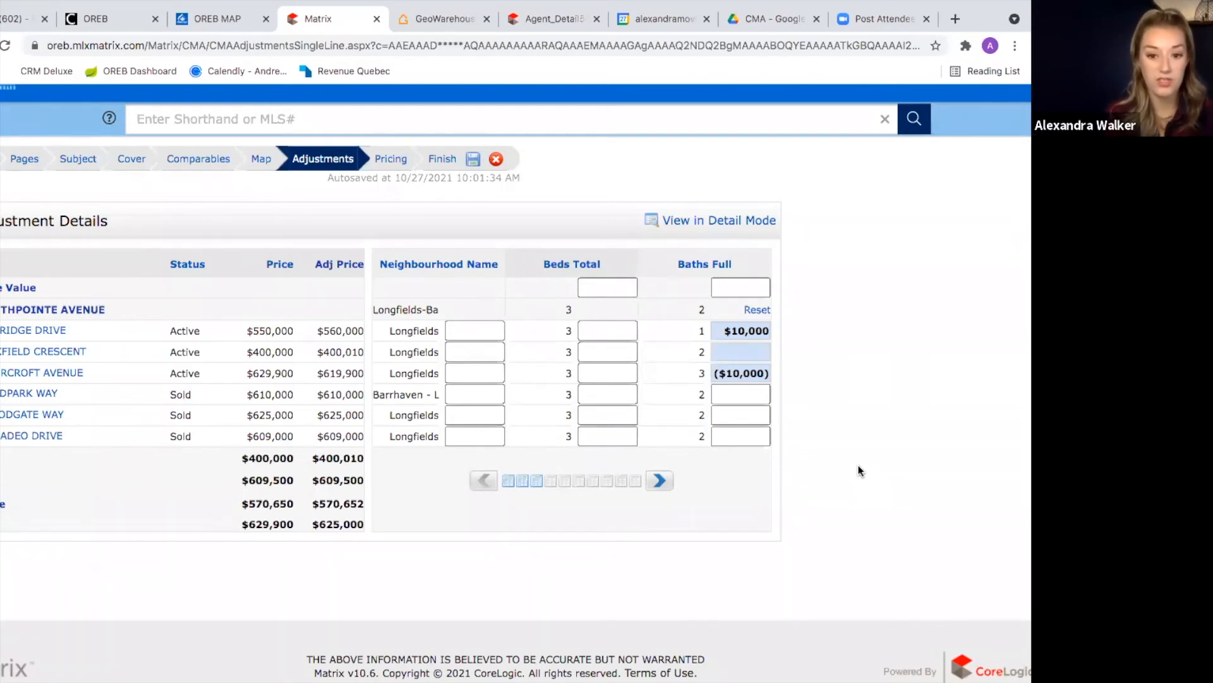
scroll(934, 392, down, 1)
scroll(934, 391, up, 1)
scroll(934, 392, up, 1)
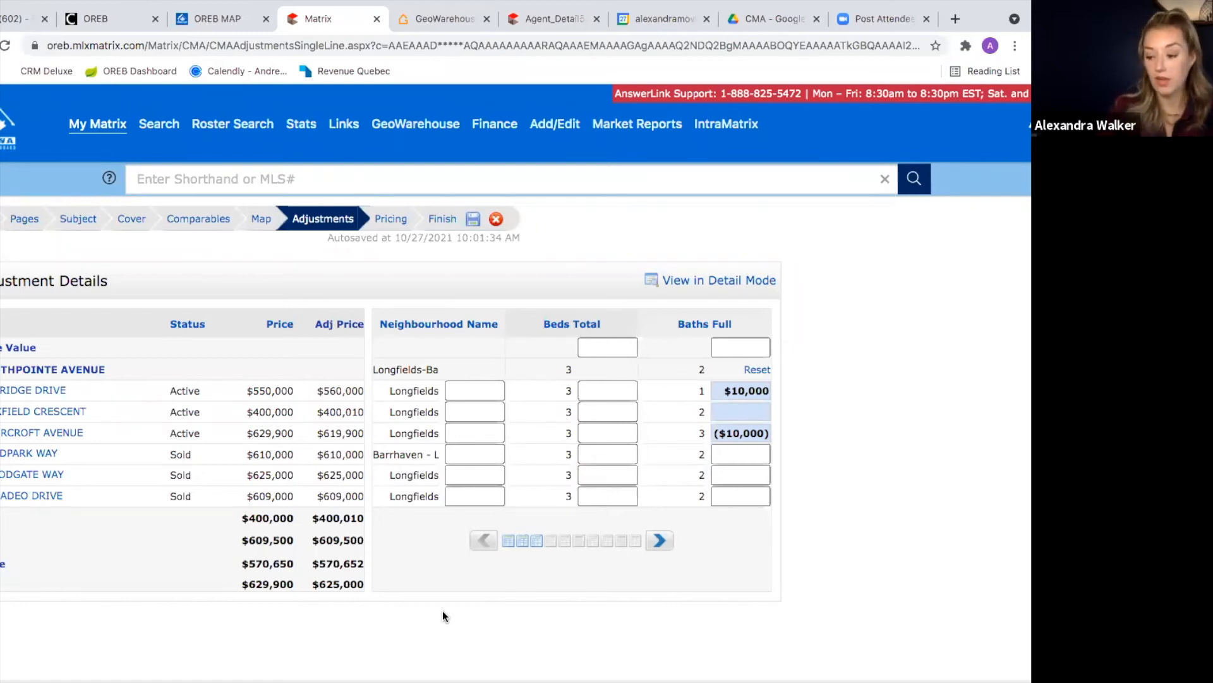
scroll(443, 610, down, 2)
scroll(436, 619, up, 1)
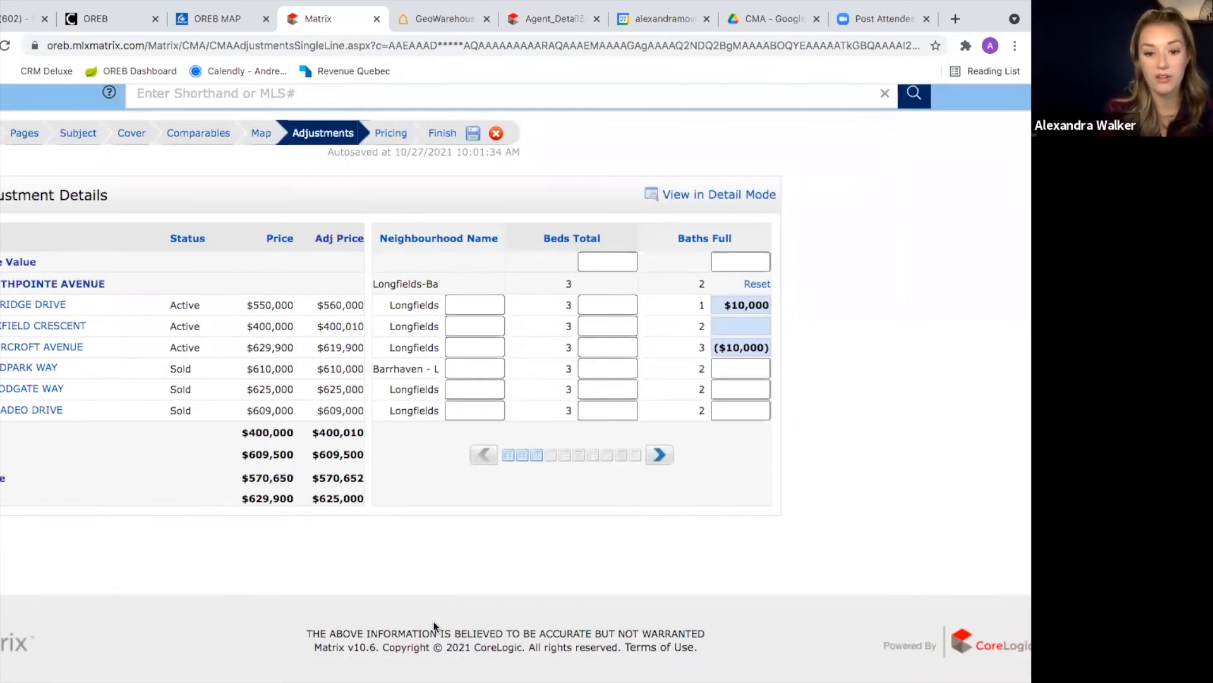
scroll(436, 627, up, 1)
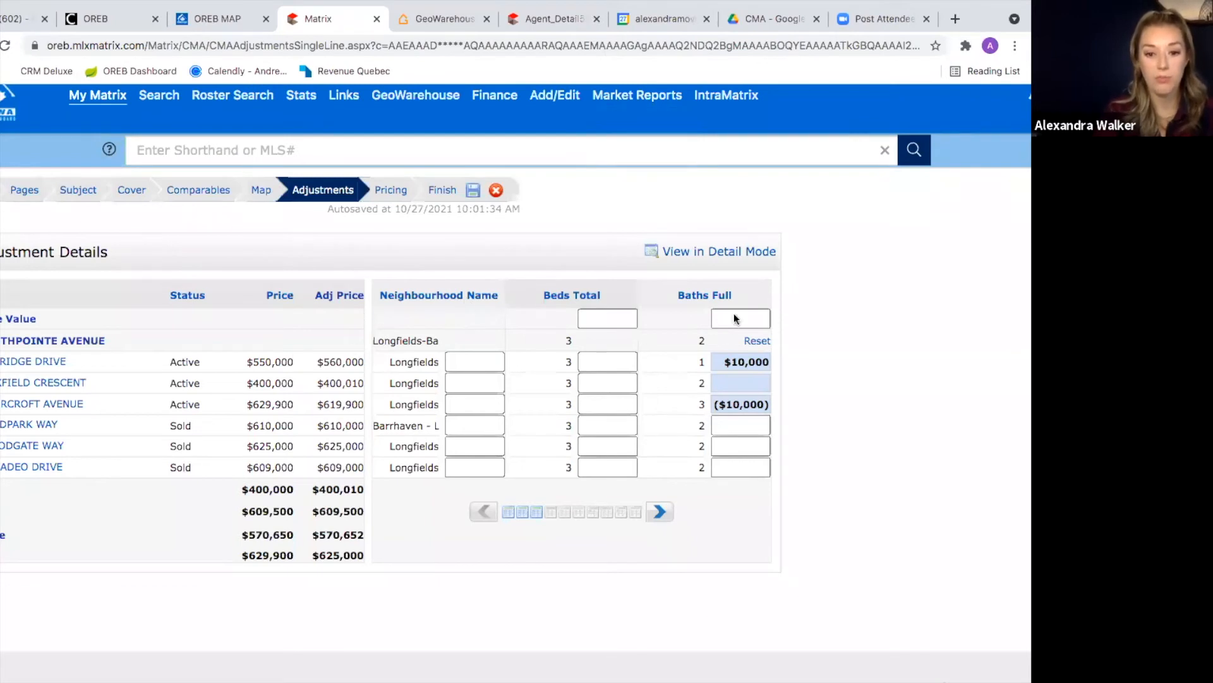
Step: Open the Pricing stage and leave the Suggested List Price box empty
click(390, 192)
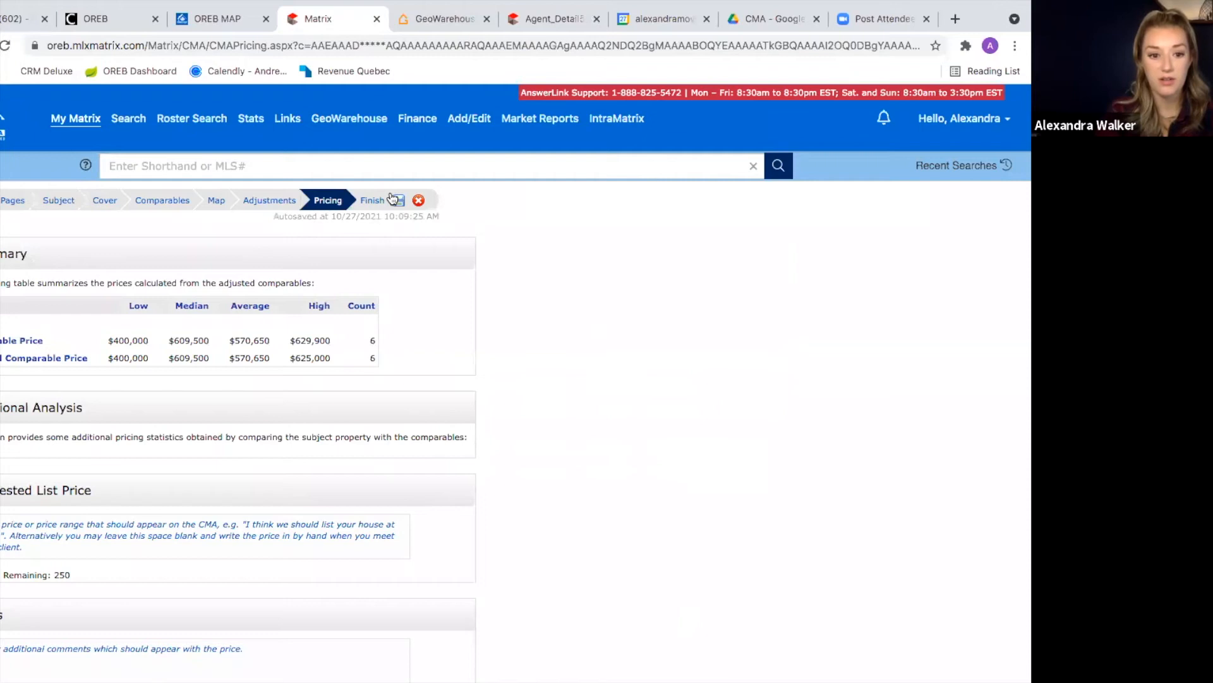
scroll(95, 417, down, 2)
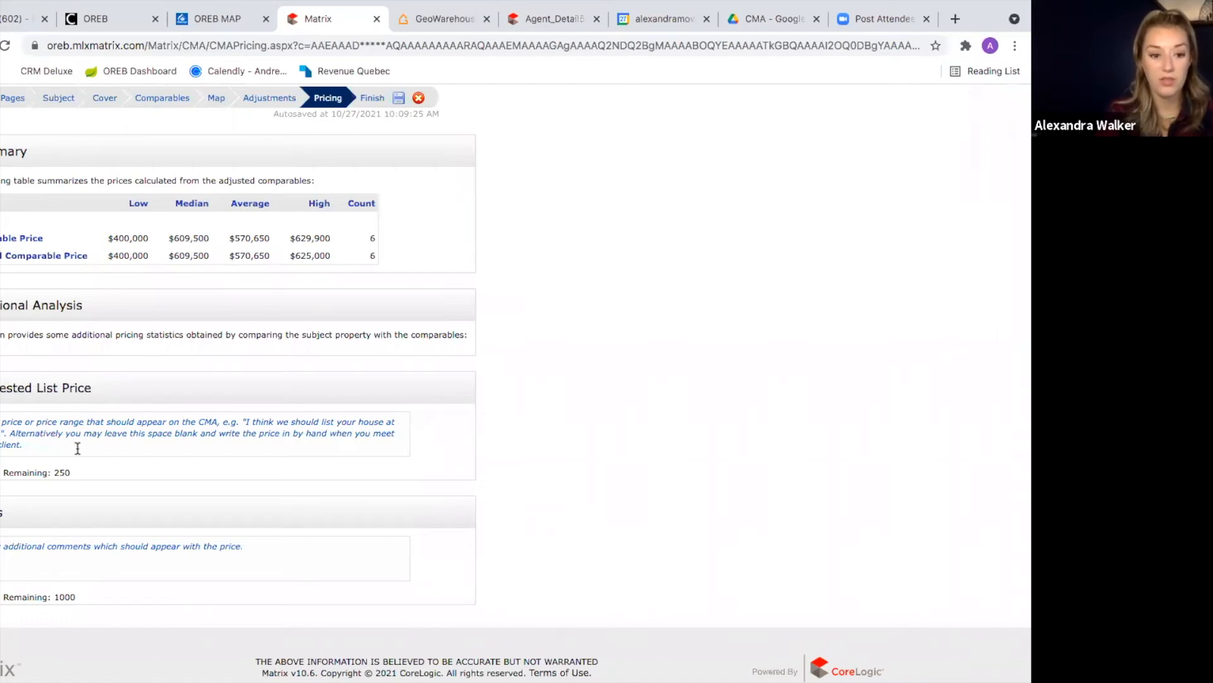
click(32, 422)
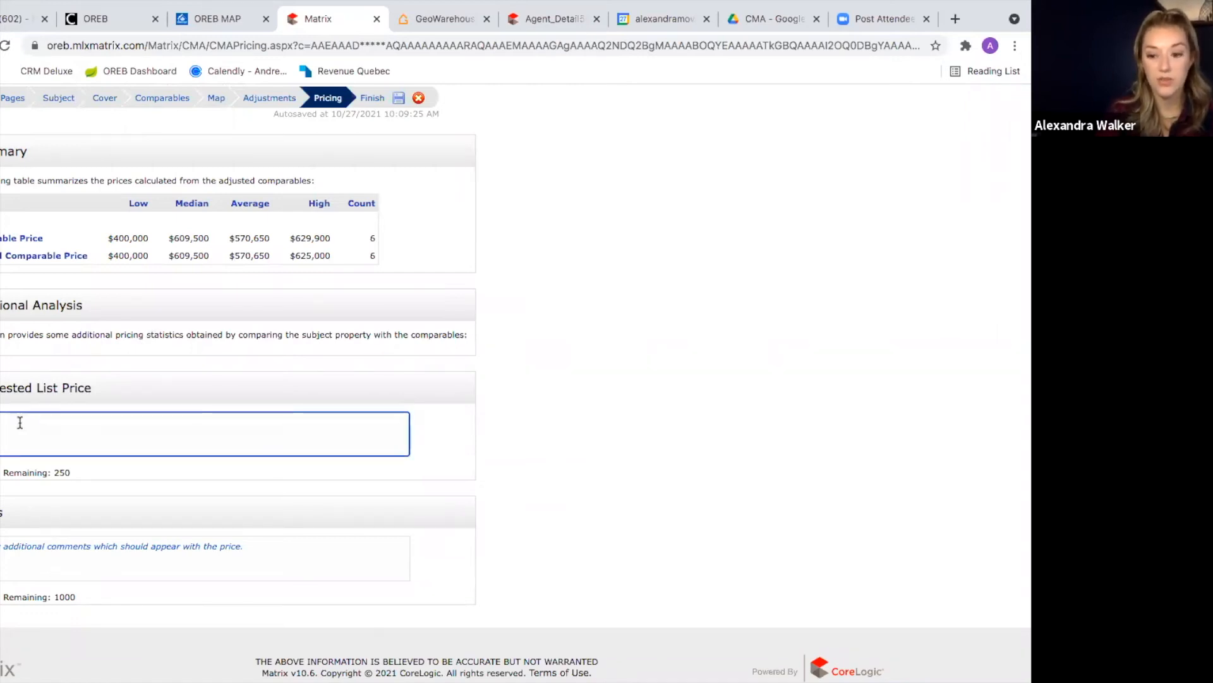
click(586, 432)
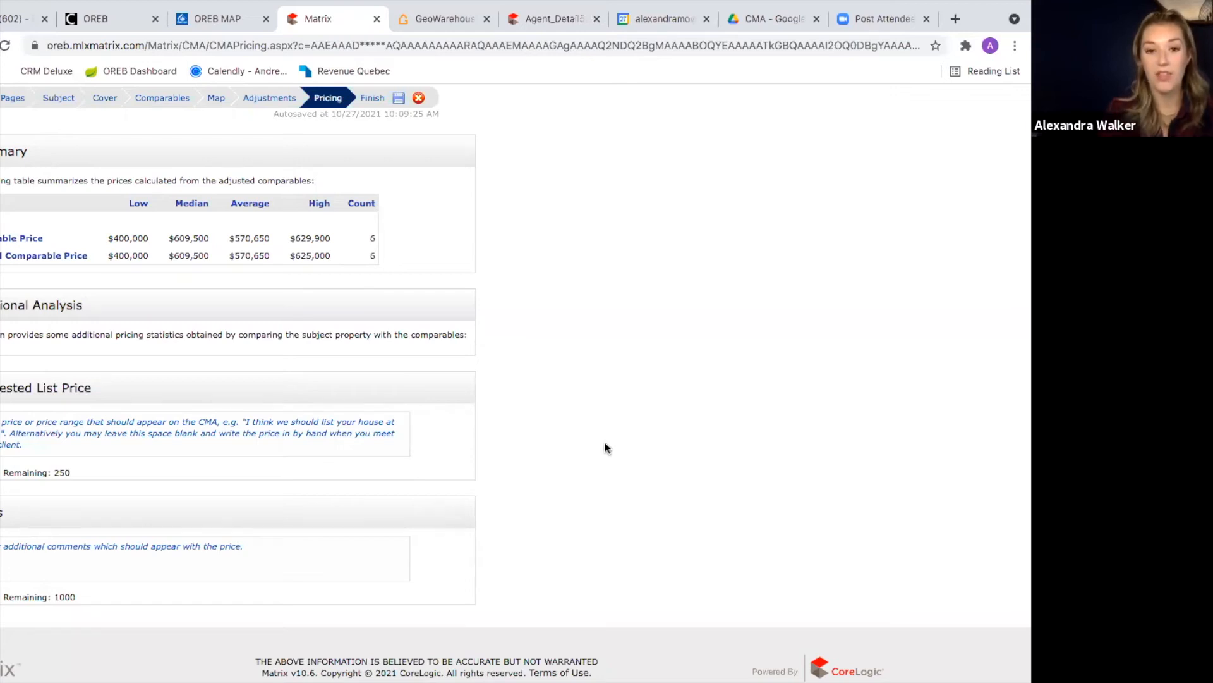
Step: Leave Suggested List Price empty and proceed to the Finish stage with Subject Details
click(301, 449)
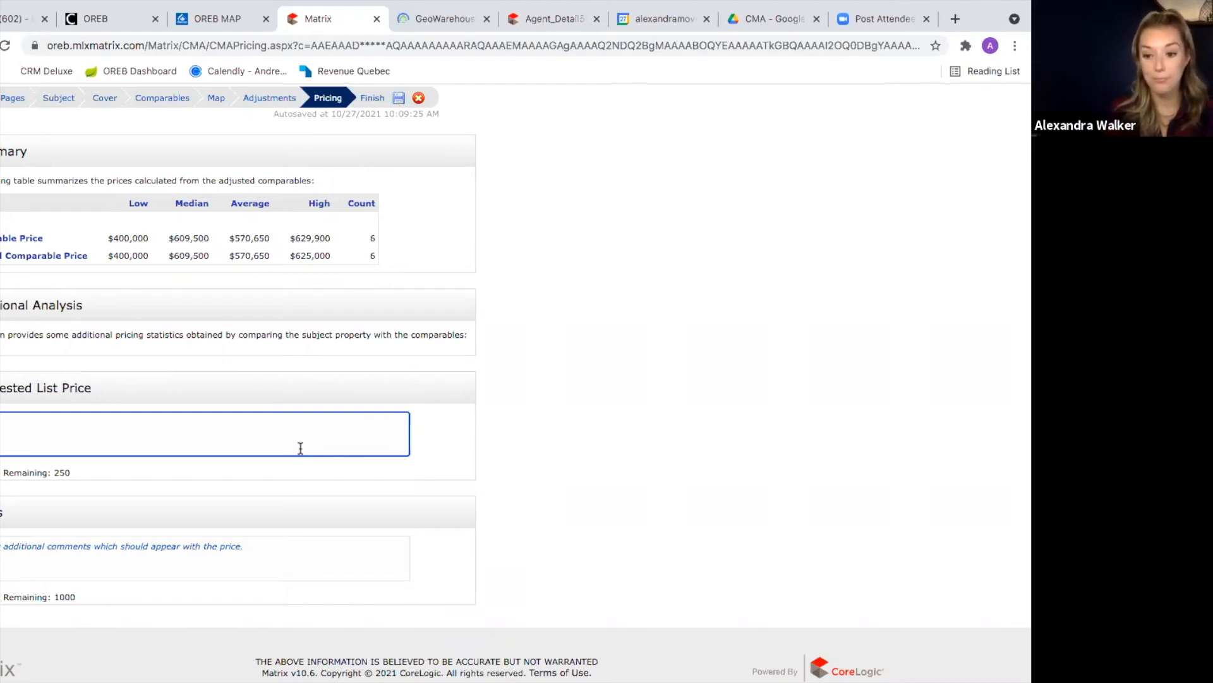
scroll(300, 448, up, 3)
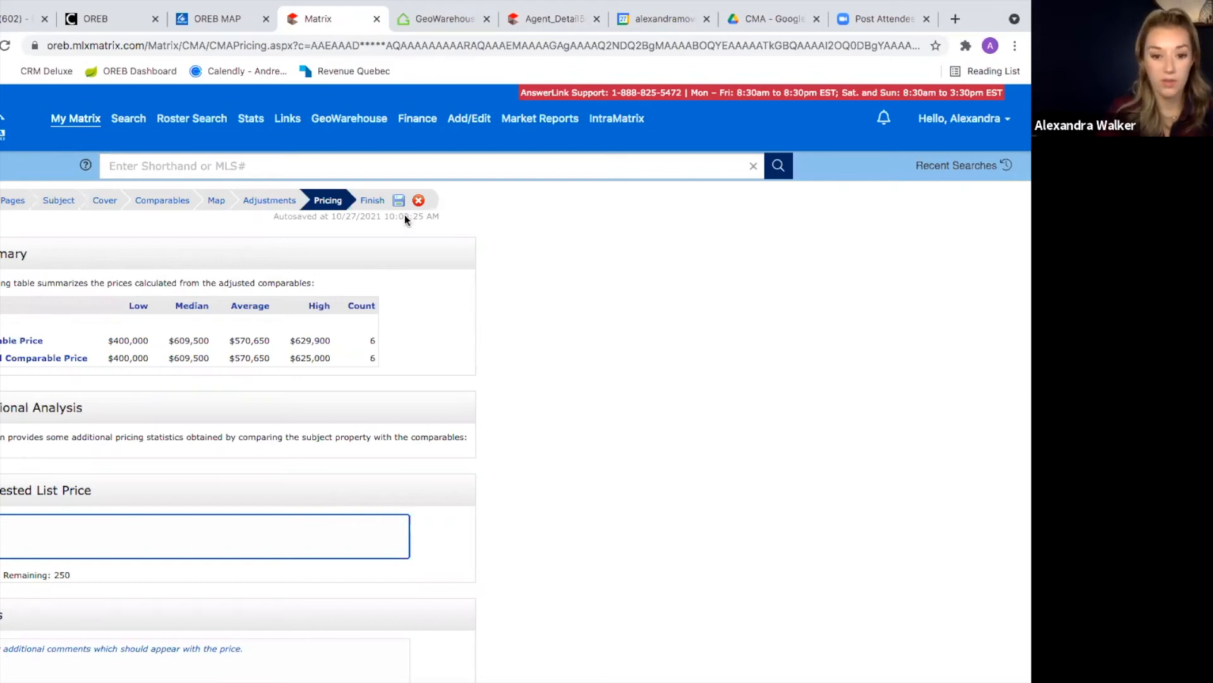
click(370, 200)
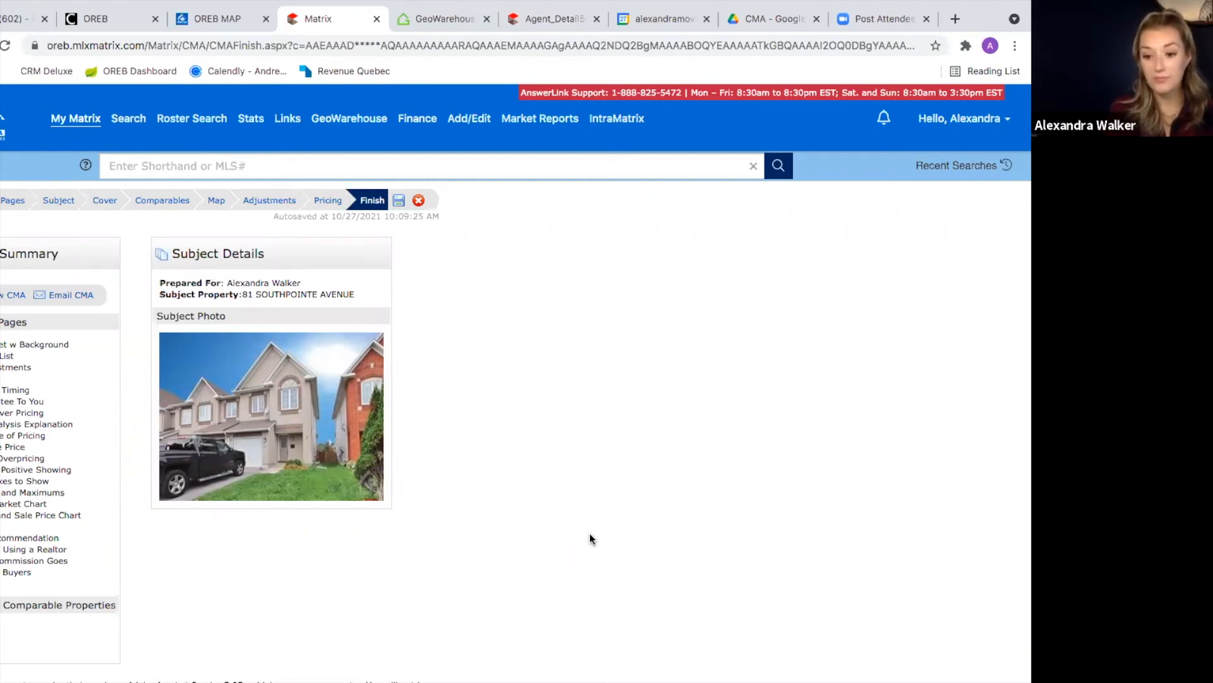
Step: Save the CMA using the disk icon beside the Finish step
click(399, 201)
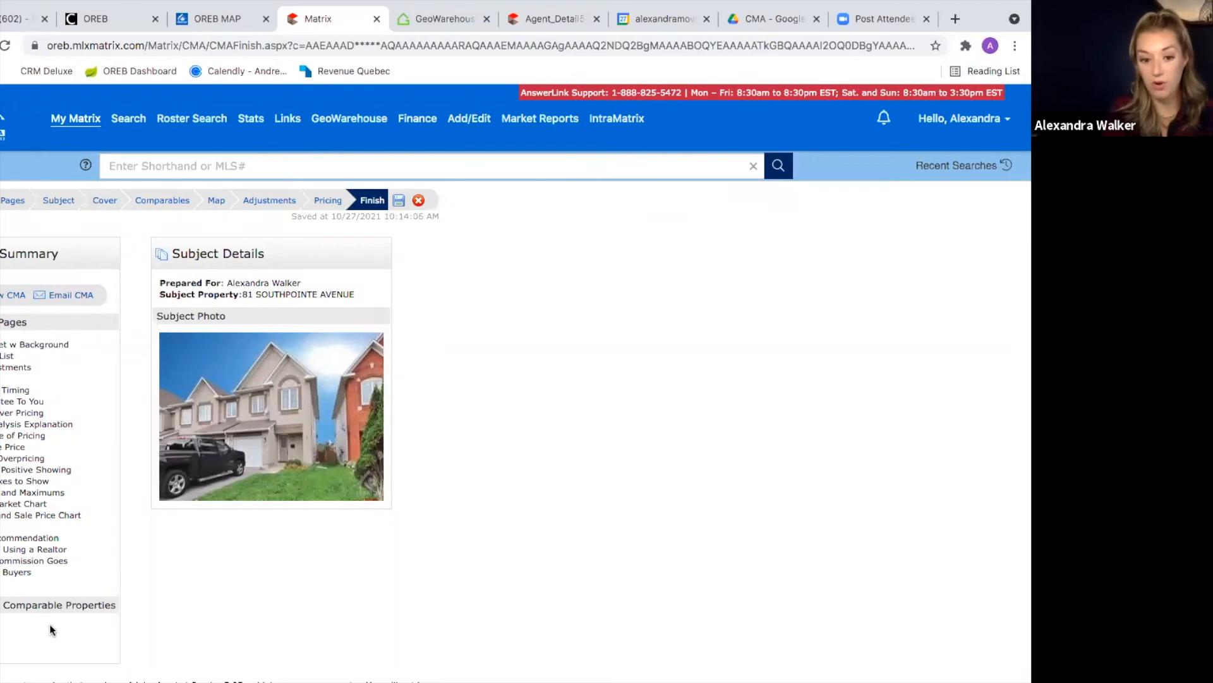
click(3, 300)
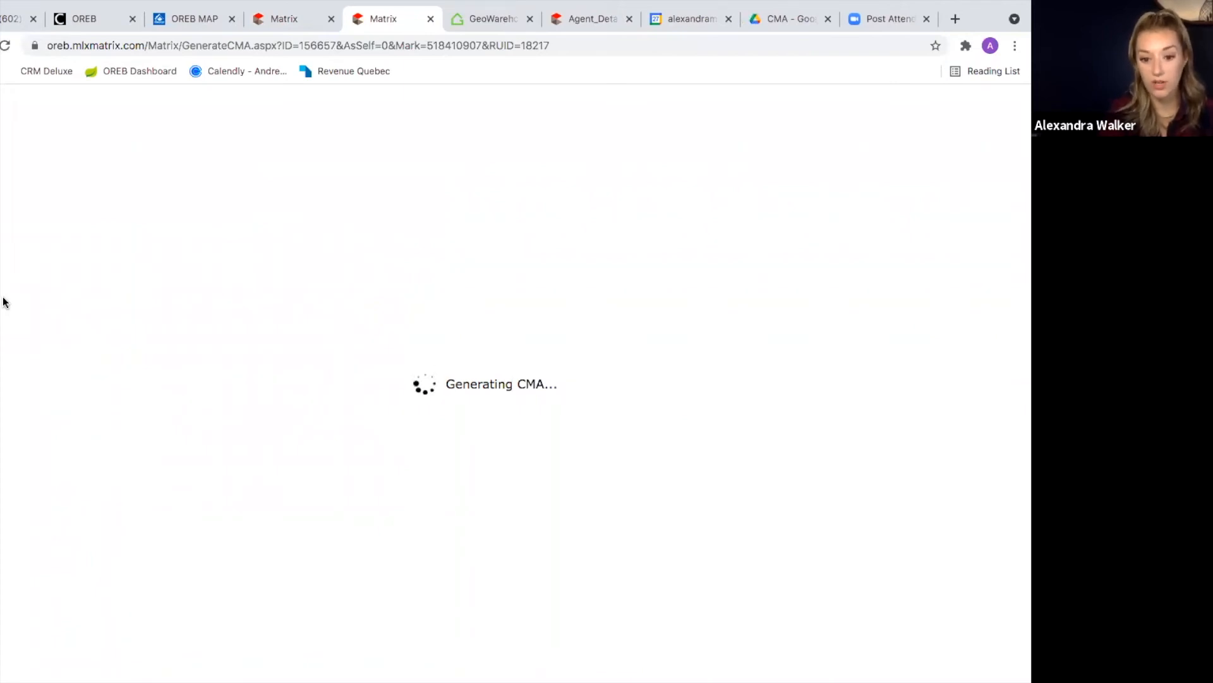
click(302, 17)
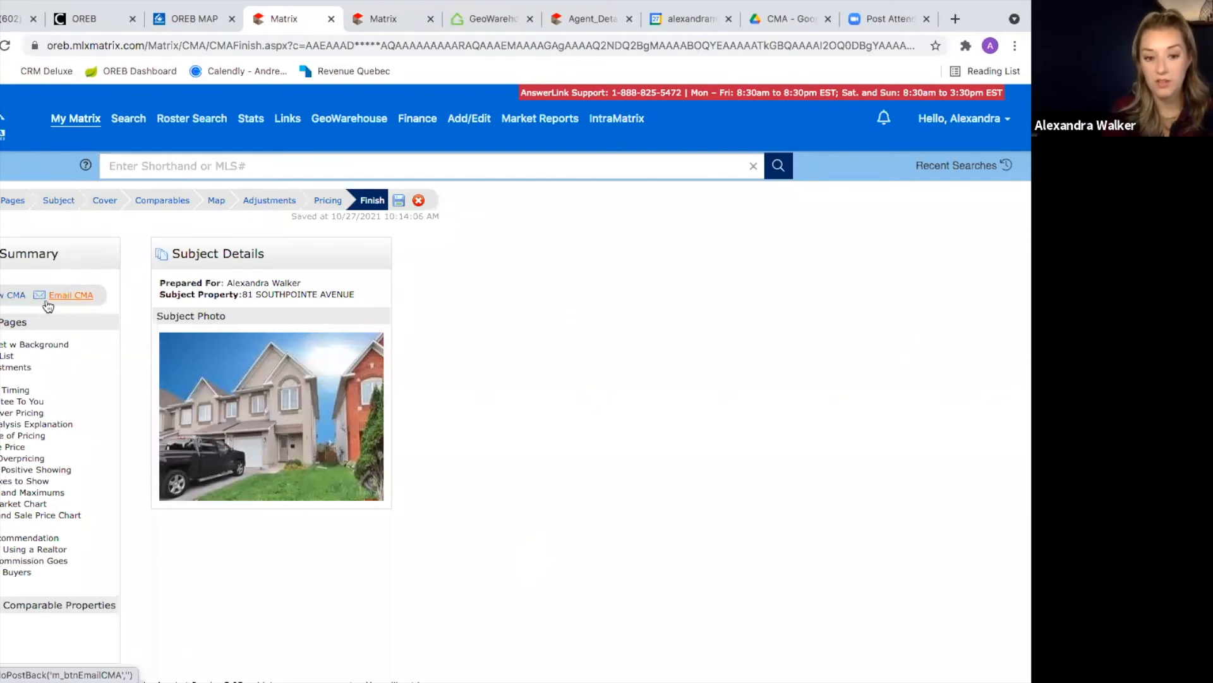
click(387, 19)
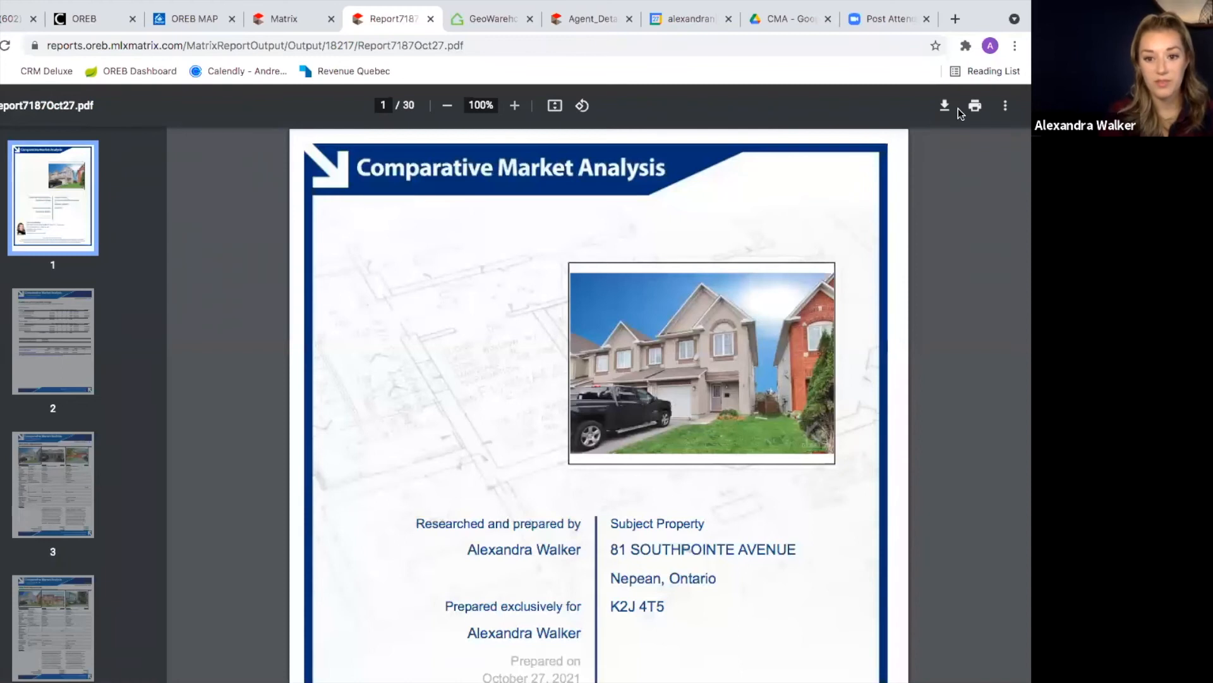
mouse_move(1007, 8)
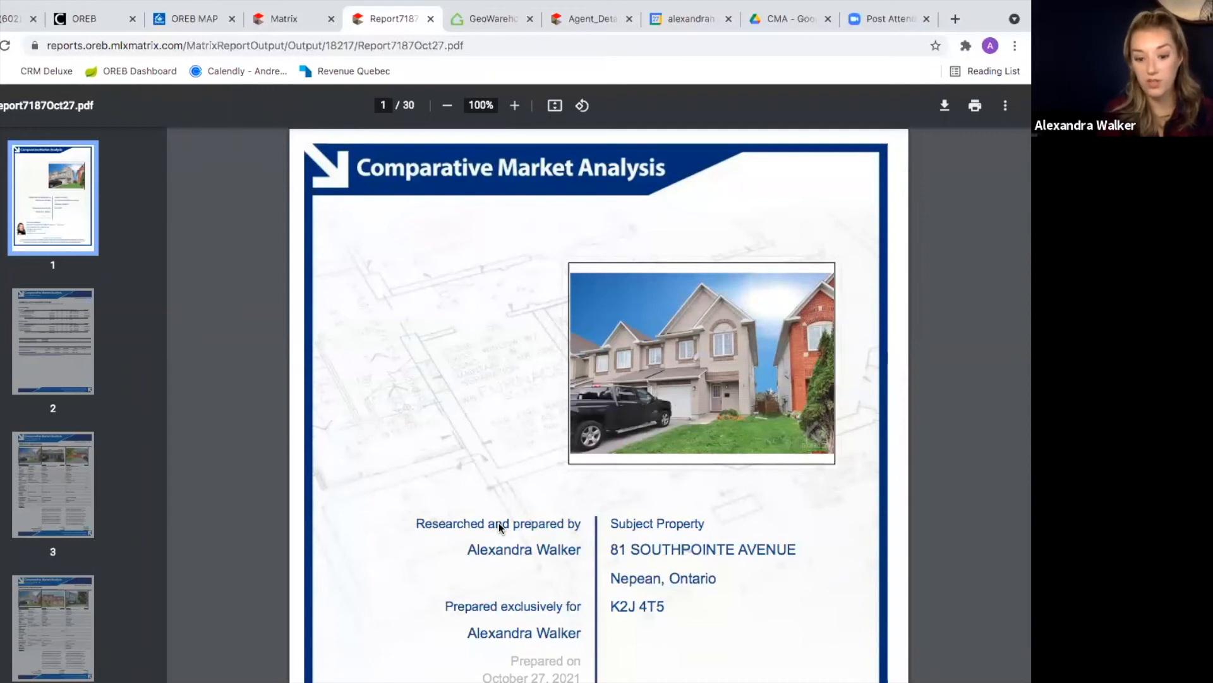
scroll(498, 522, down, 9)
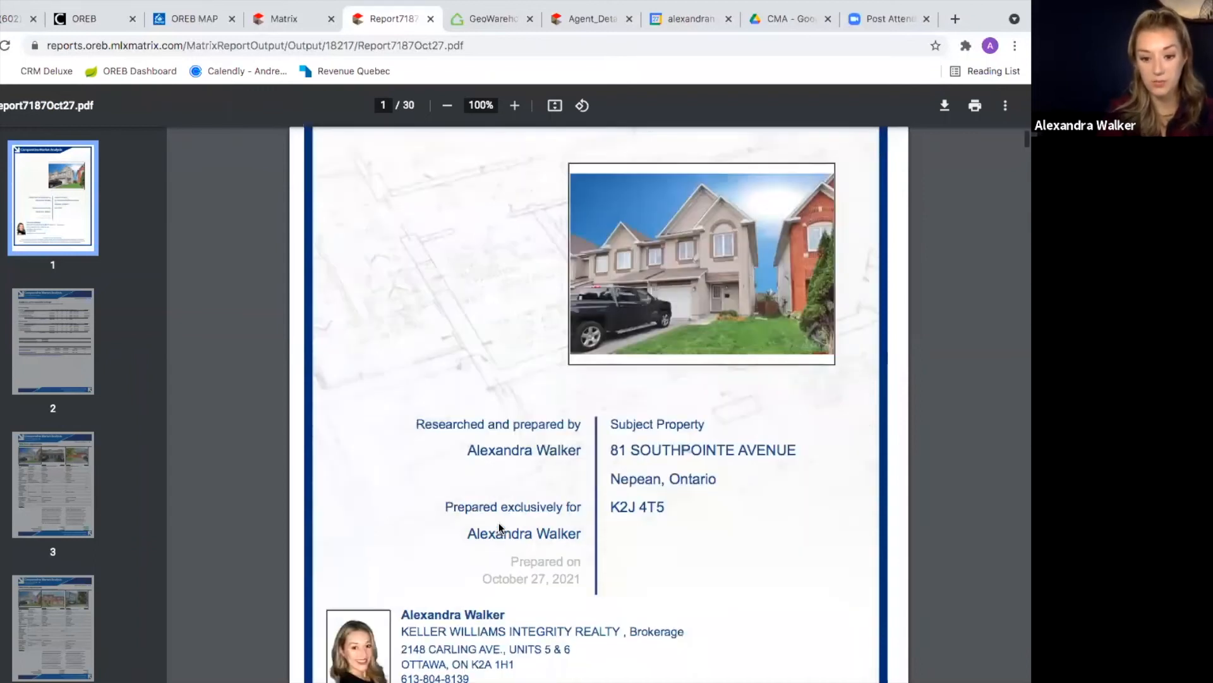
scroll(499, 522, up, 9)
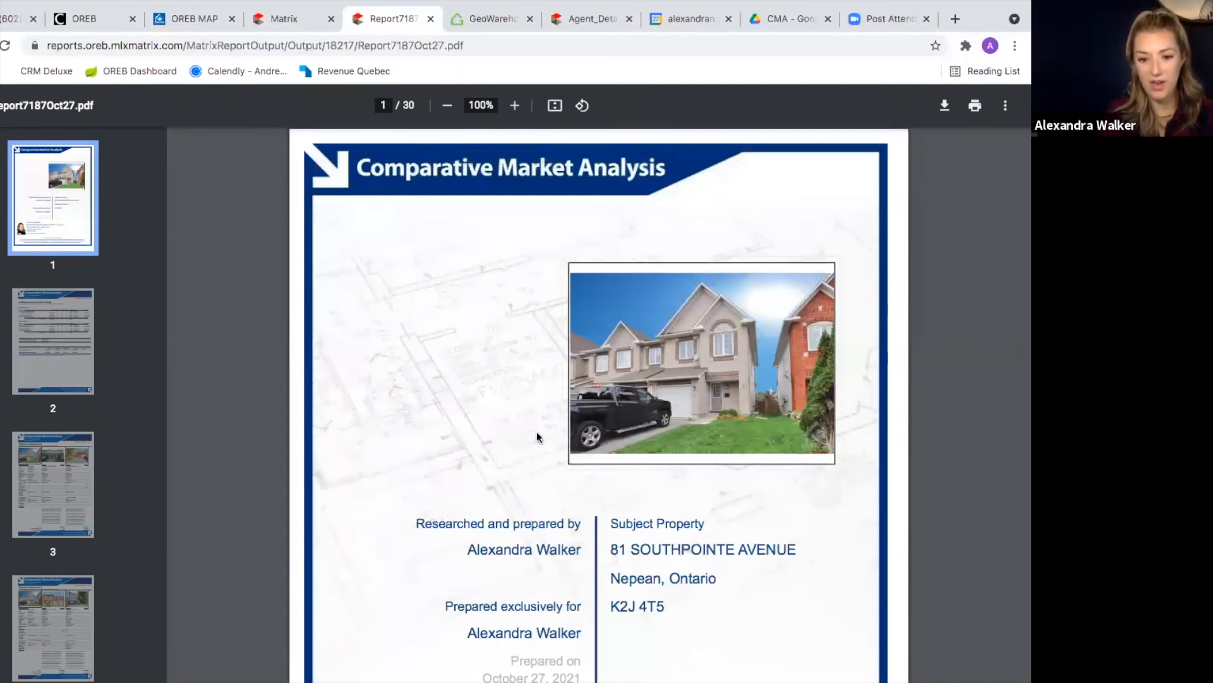
scroll(528, 573, down, 2)
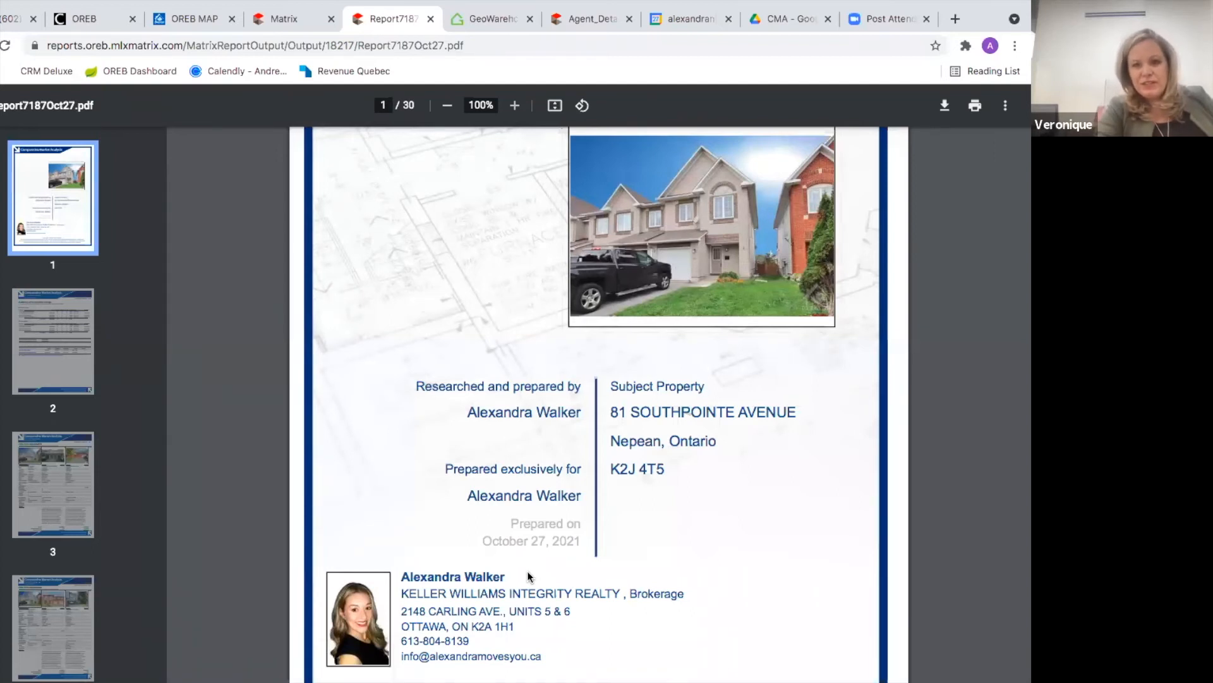
scroll(527, 571, down, 2)
scroll(527, 571, up, 4)
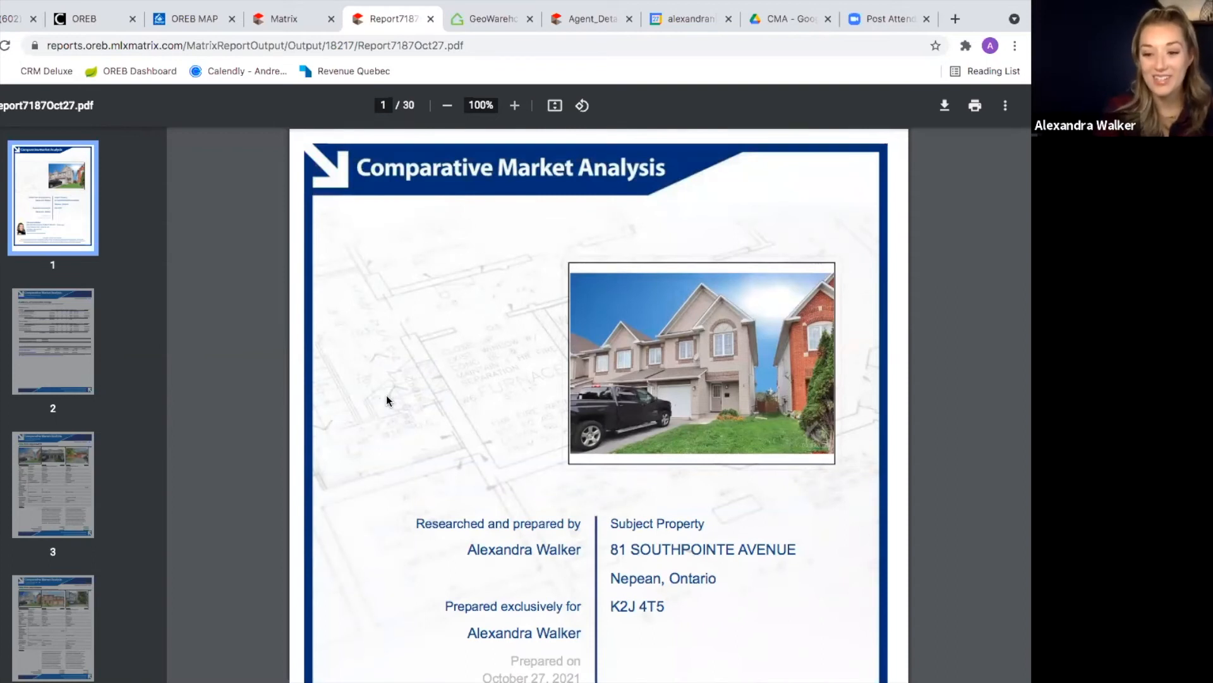
Step: Add the plain Cover Sheet page right after Cover Sheet w Background in the selected pages
click(290, 23)
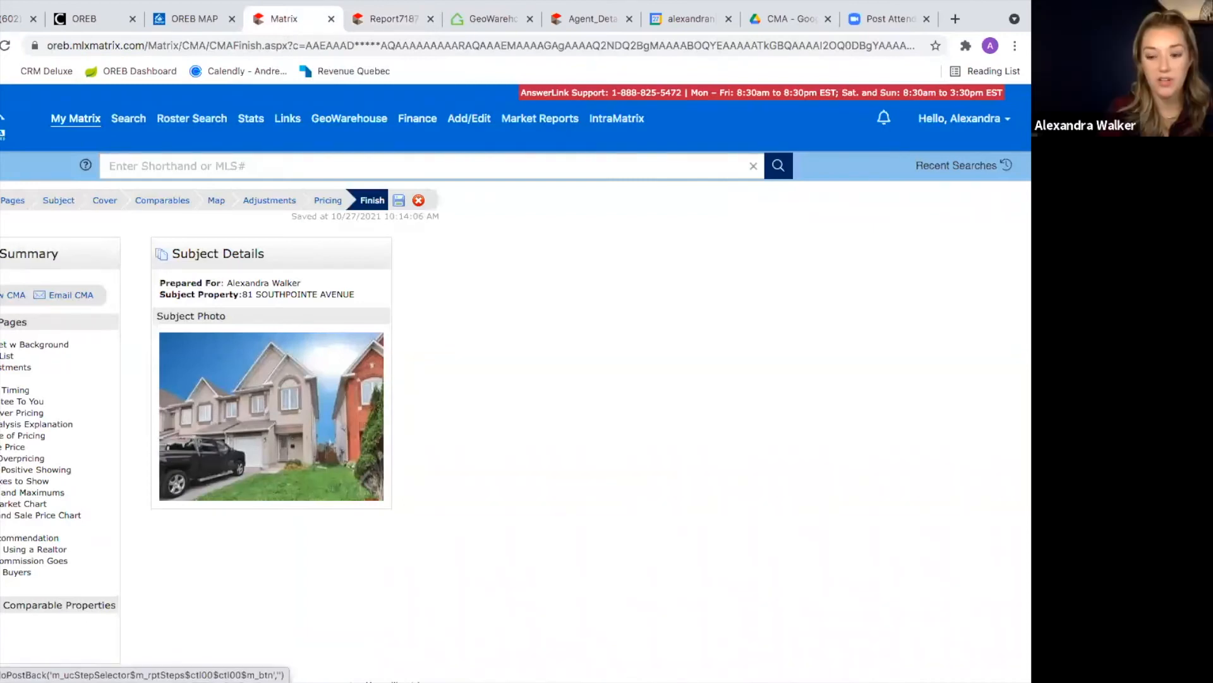
click(7, 206)
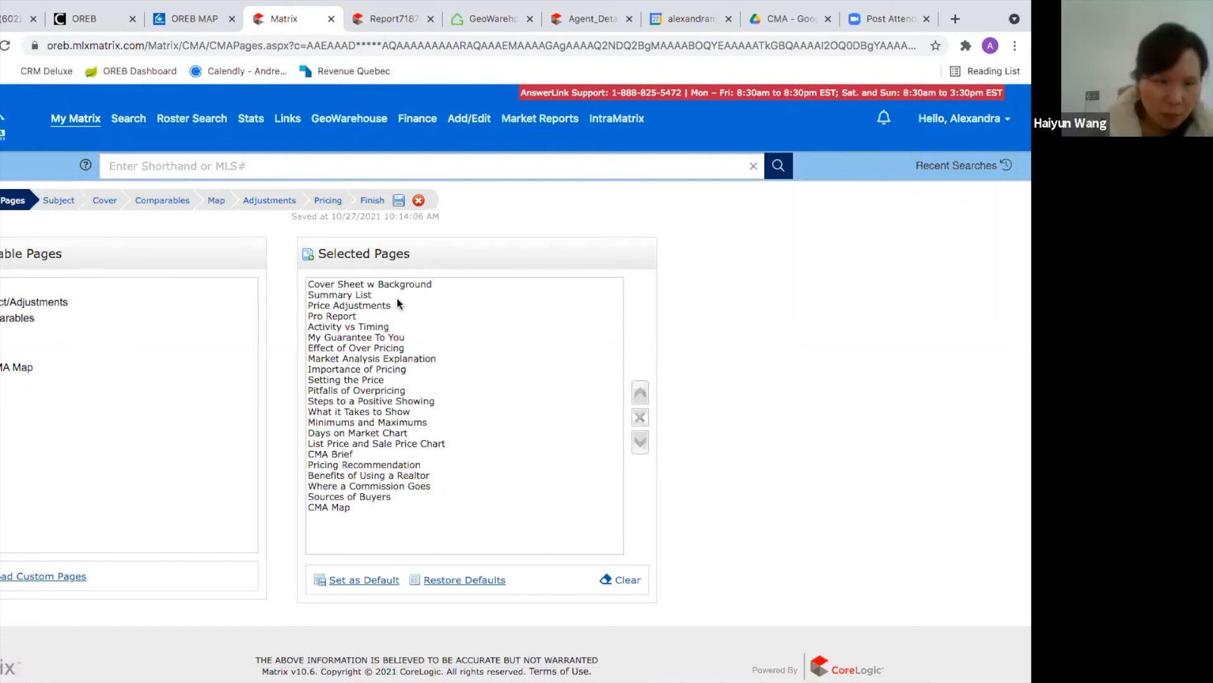
click(405, 284)
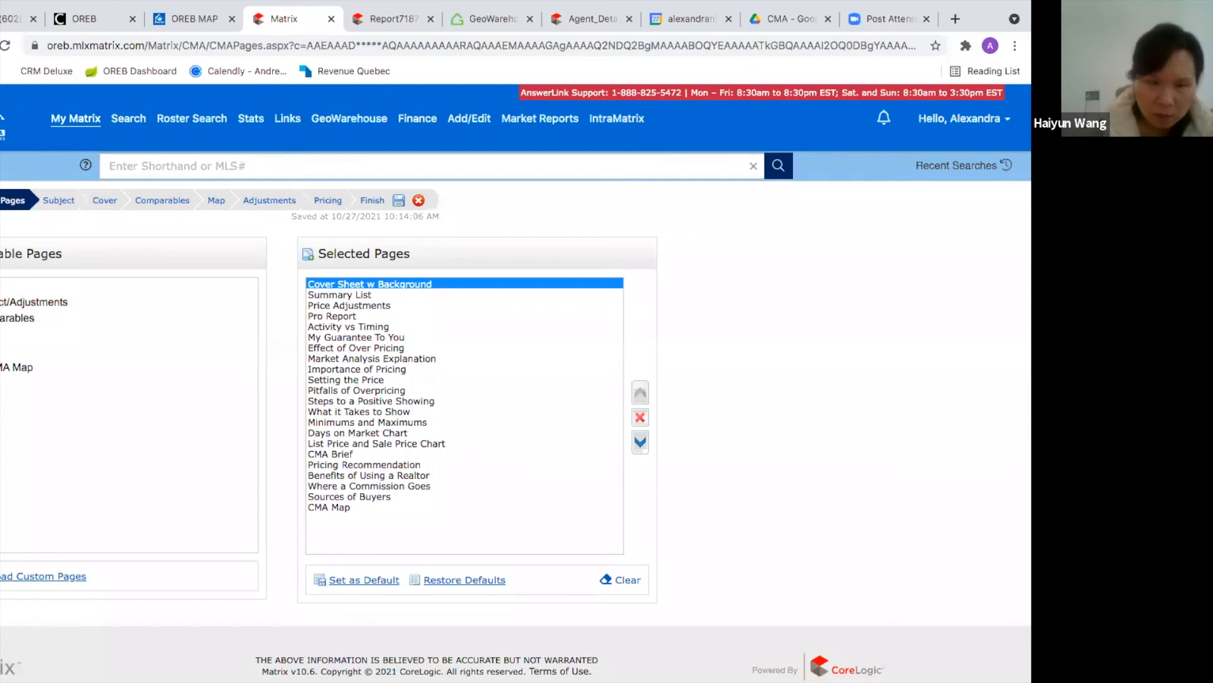
click(0, 286)
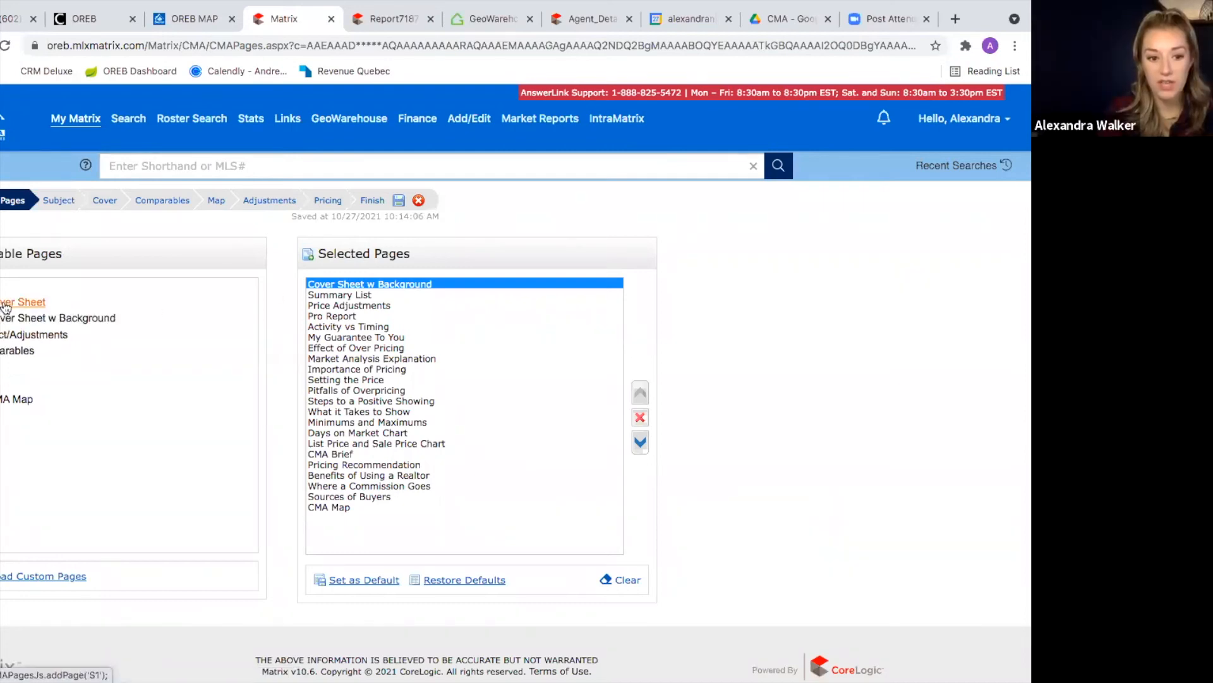
click(5, 305)
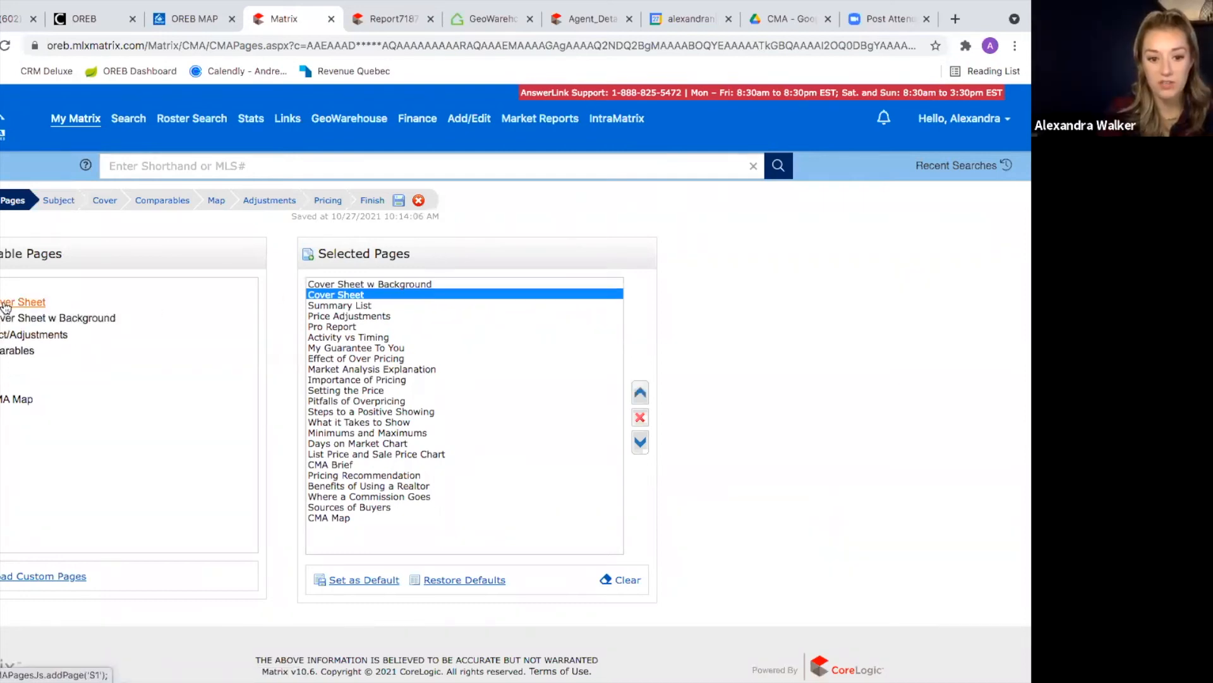
Step: Close the agent detail report, GeoWarehouse and old 30-page report tabs, then save the CMA
click(600, 19)
click(630, 19)
click(529, 19)
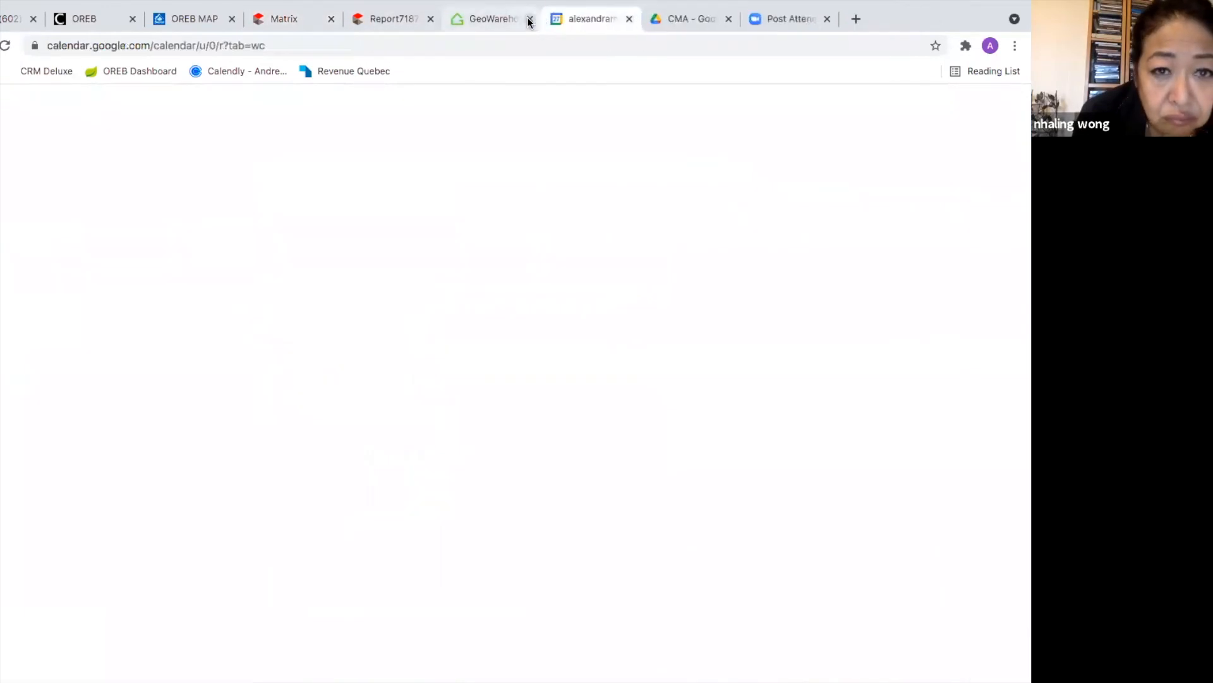
click(431, 19)
click(268, 22)
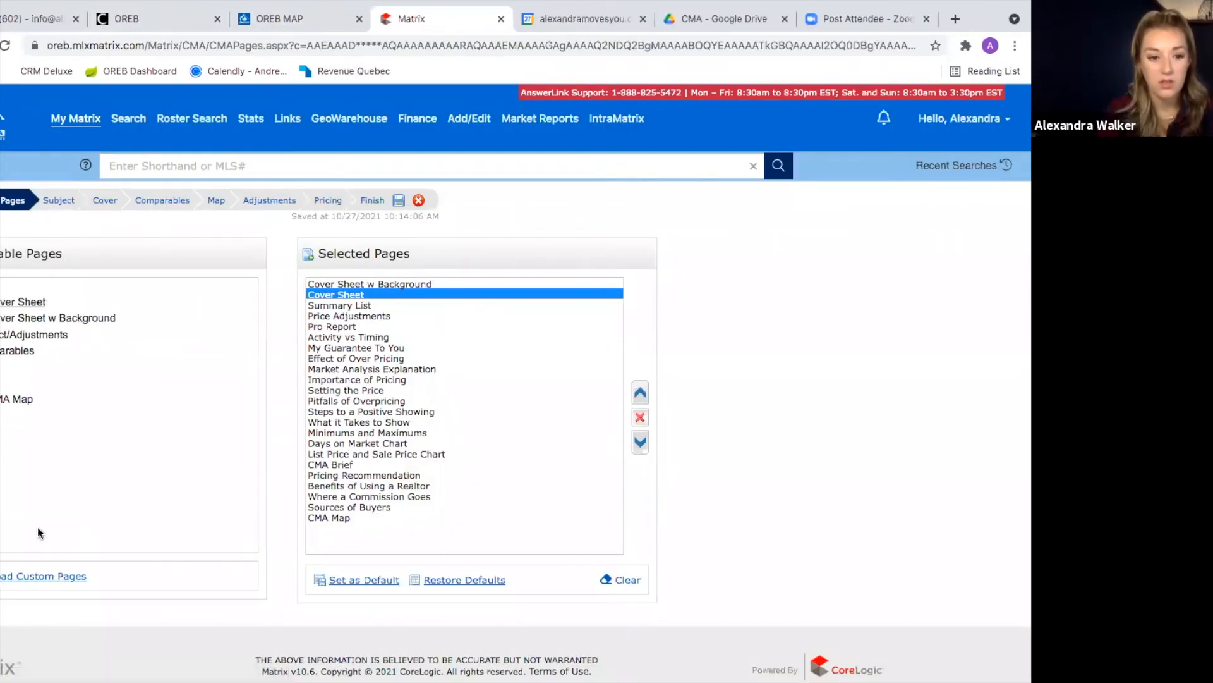
click(397, 202)
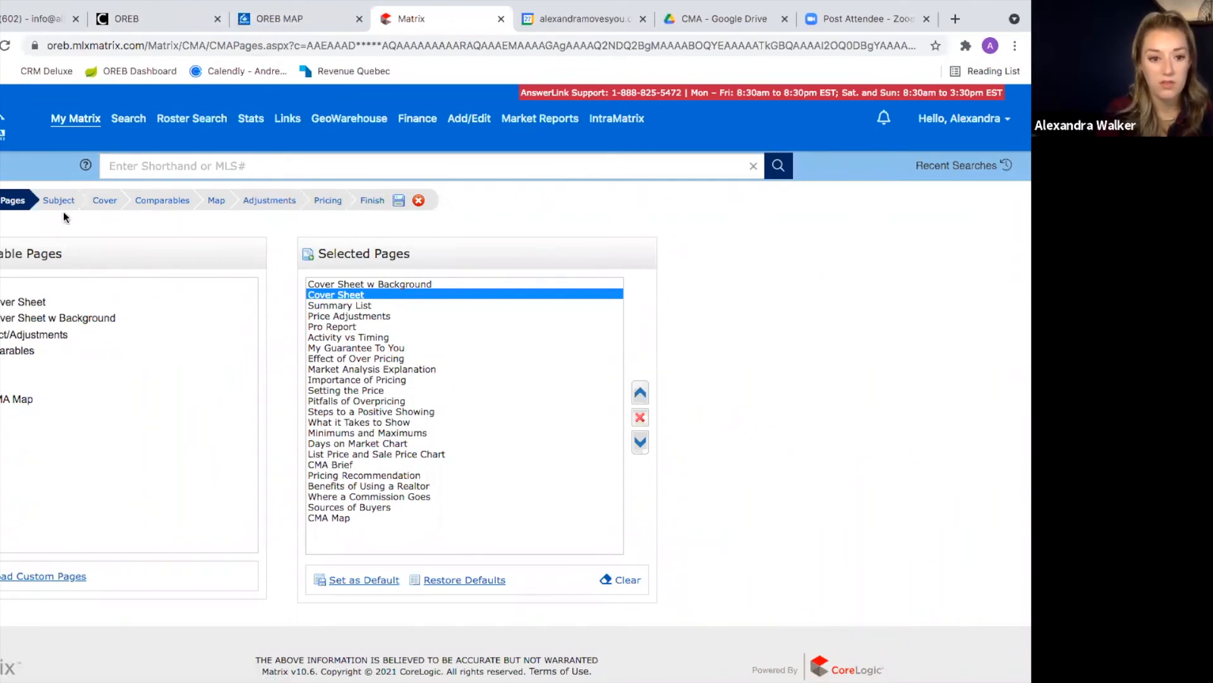
Step: Regenerate the CMA as a 31-page PDF and scroll from the cover to page 3's comparables summary
click(372, 201)
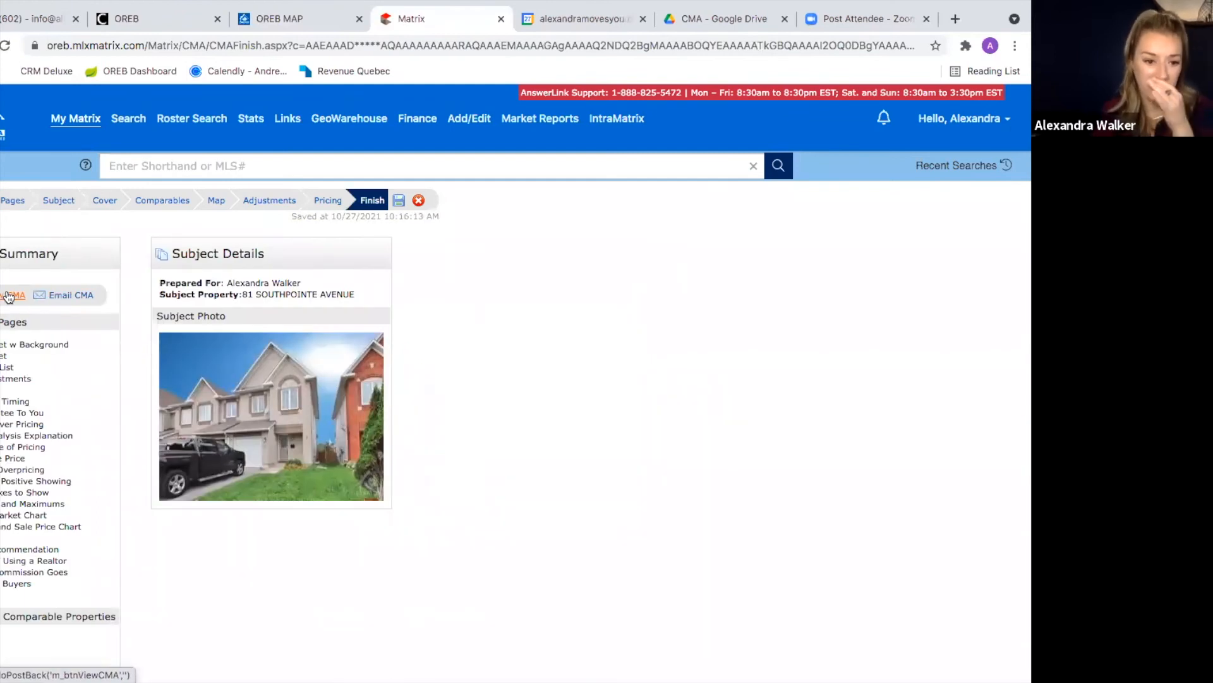
click(8, 296)
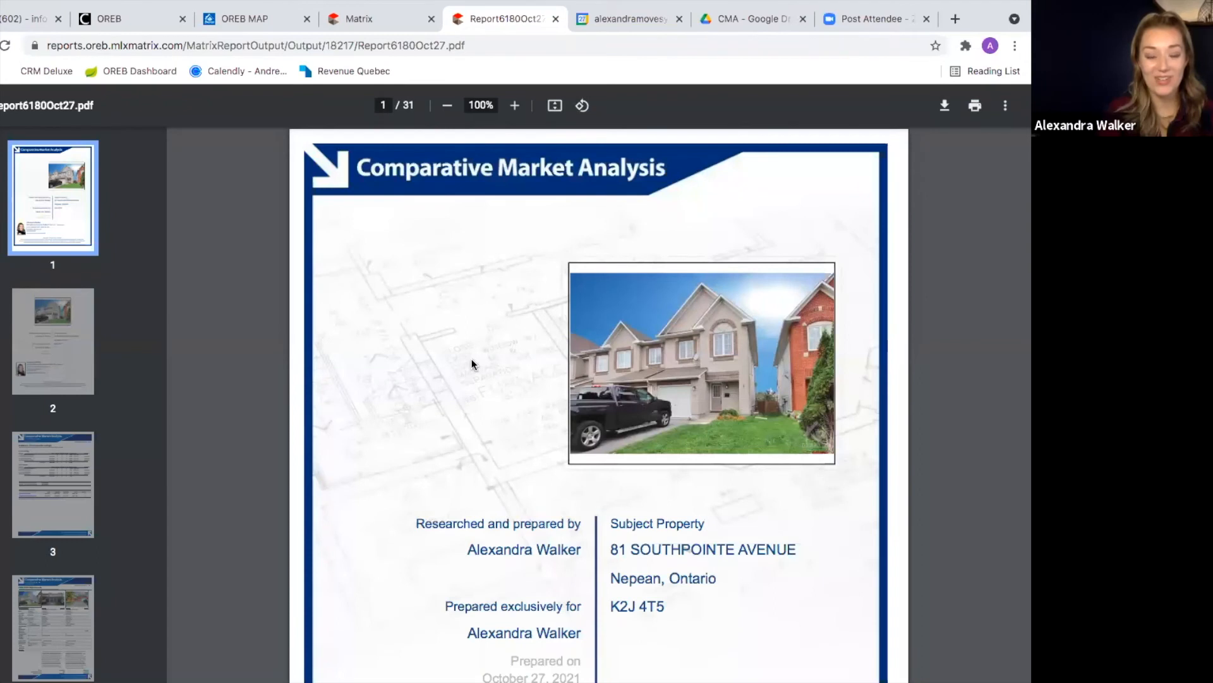
scroll(594, 496, down, 7)
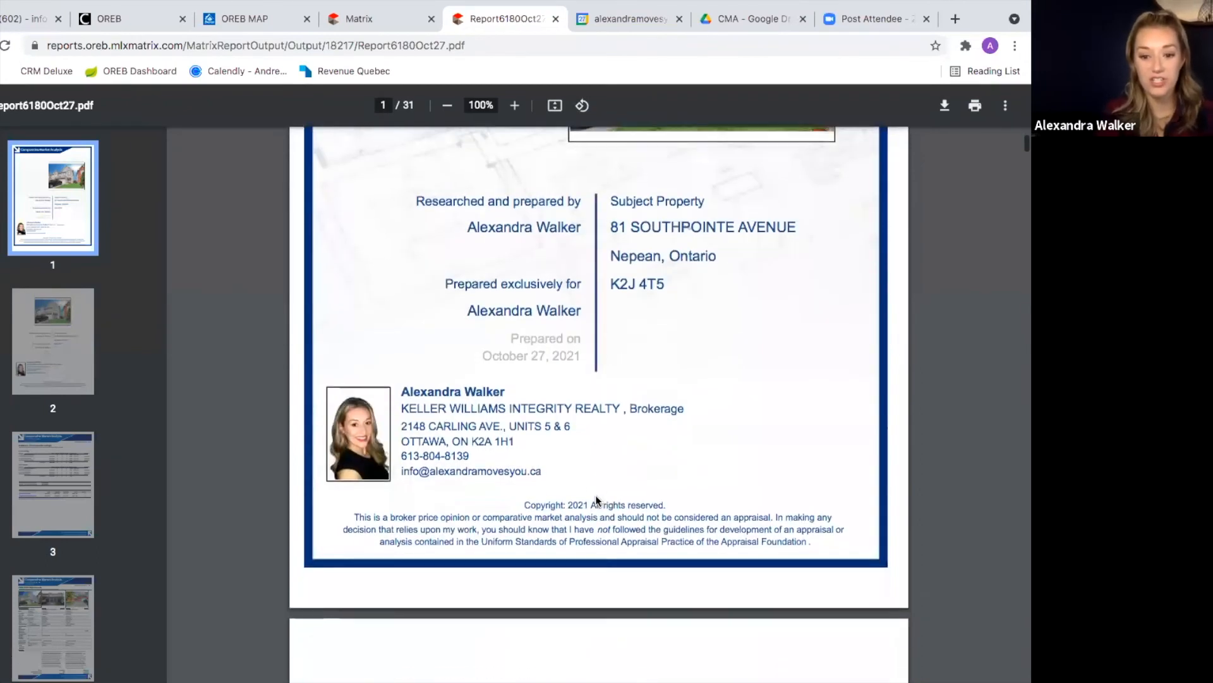
scroll(597, 500, down, 5)
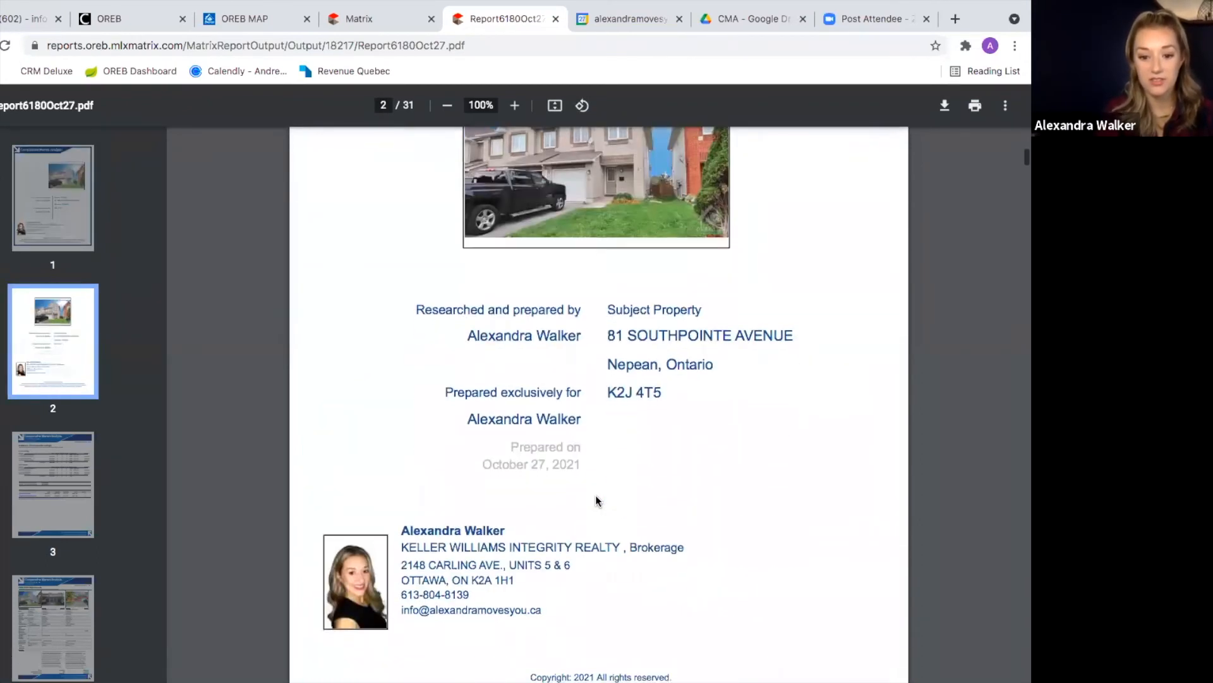
scroll(597, 501, up, 12)
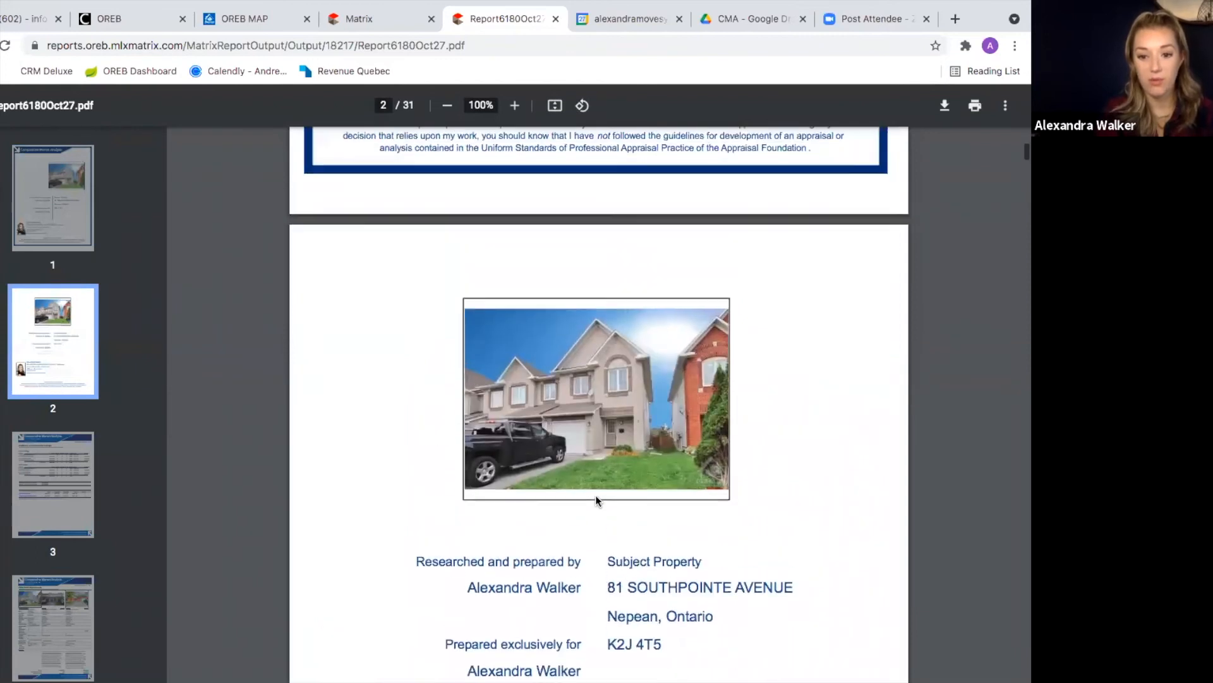
scroll(597, 501, down, 10)
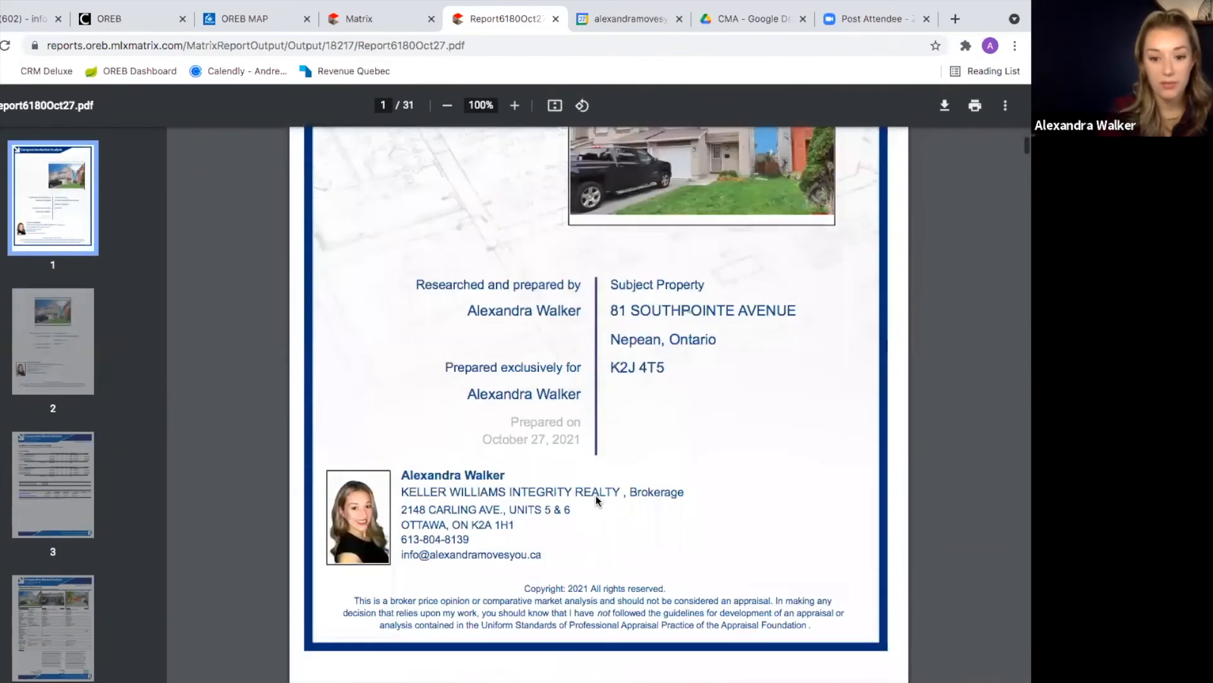
scroll(597, 501, down, 15)
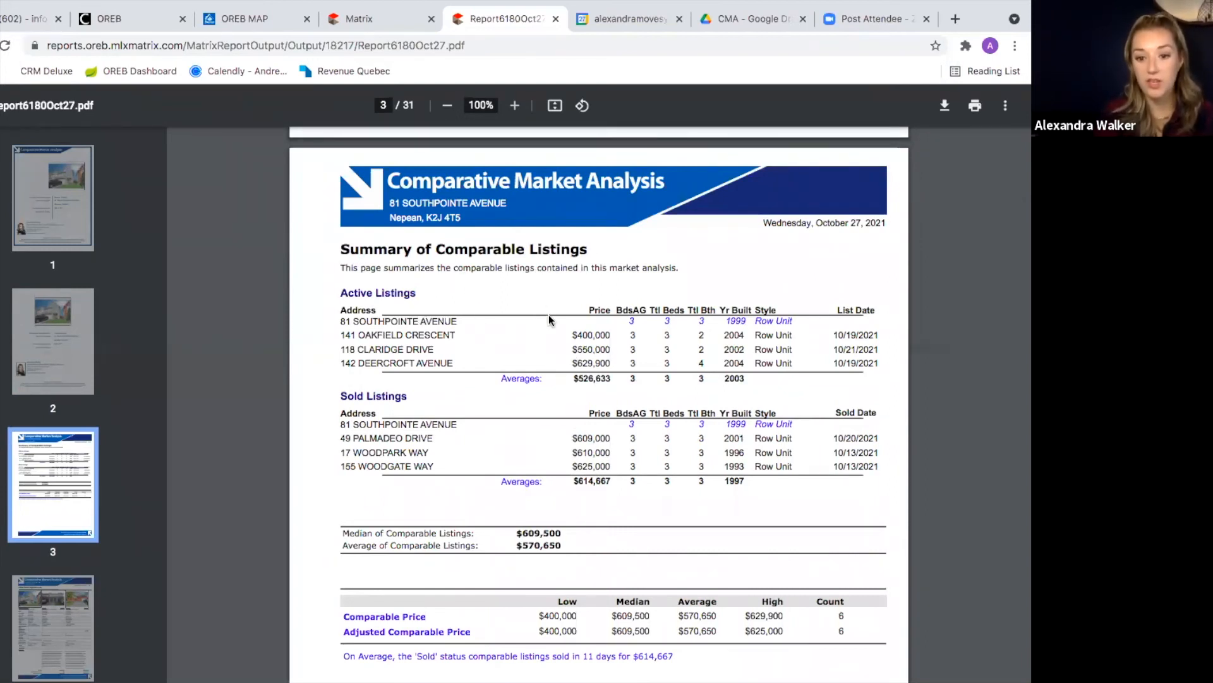
Step: Scroll to page 4, CMA Price Adjustments, showing the 10,000 Baths Full adjustment
scroll(548, 318, down, 1)
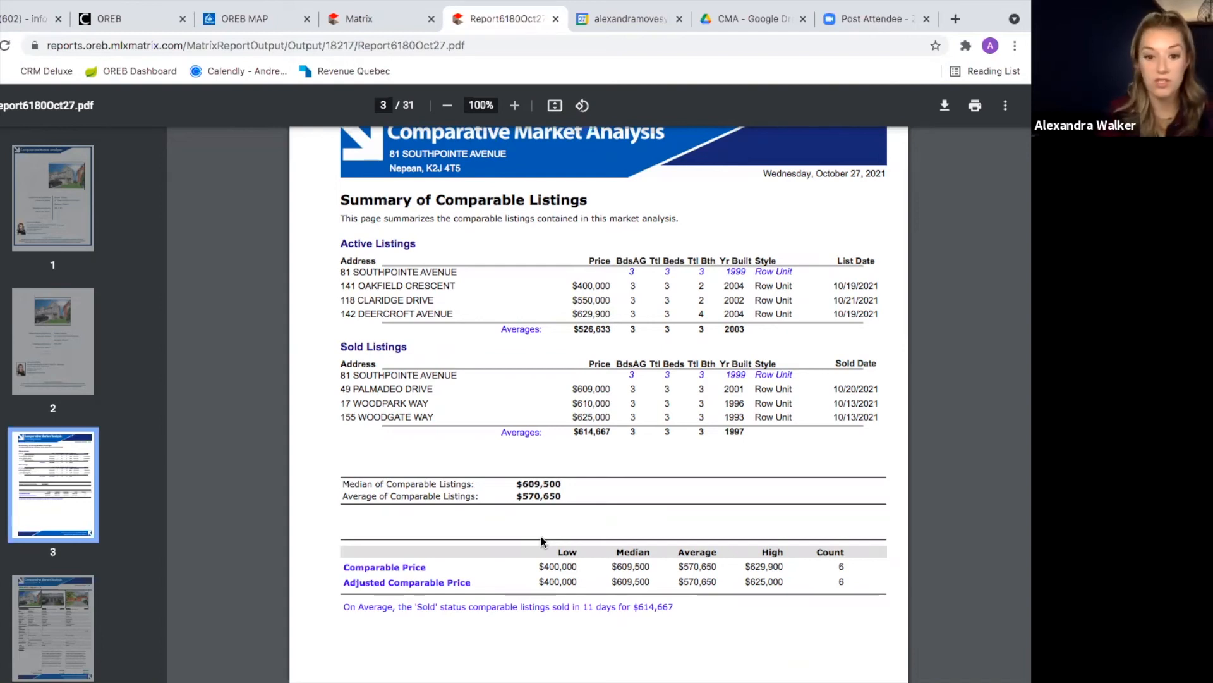
scroll(541, 536, down, 10)
scroll(541, 536, down, 2)
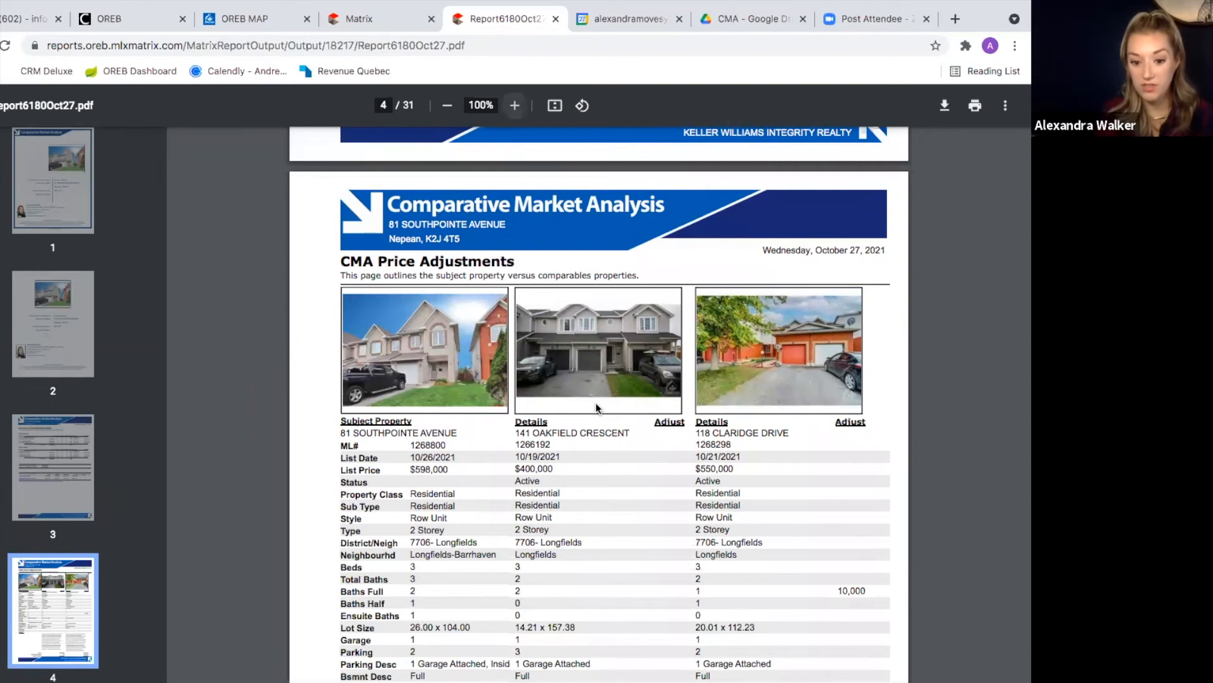
Step: Scroll past page 10's remarks to page 11's Active Properties chart: 3 listings averaging $526,633
scroll(596, 404, down, 1)
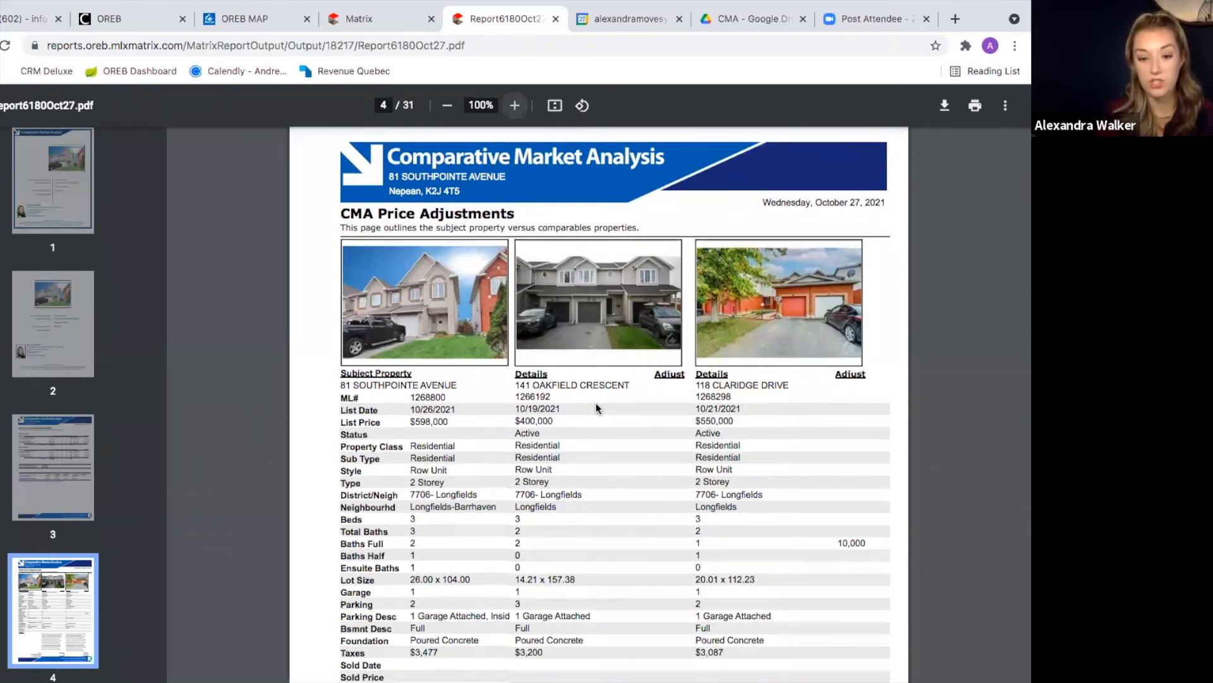
scroll(595, 404, down, 1)
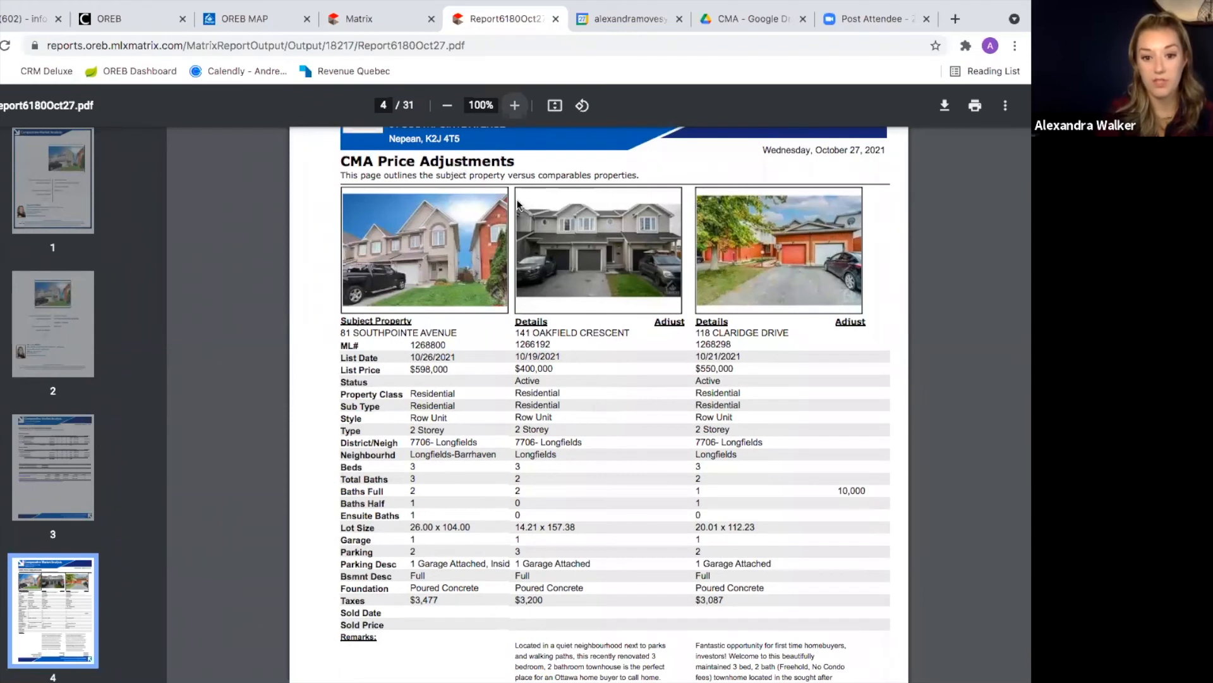
scroll(570, 460, down, 5)
scroll(570, 460, down, 4)
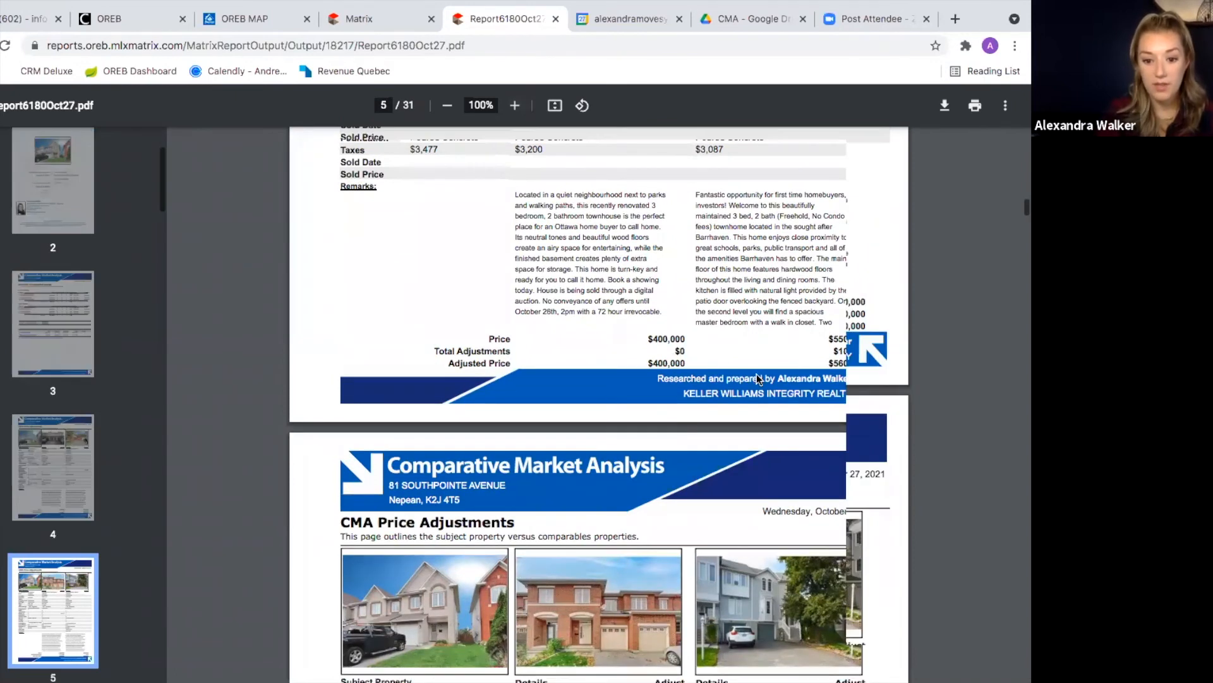
scroll(570, 498, down, 15)
scroll(570, 498, down, 15)
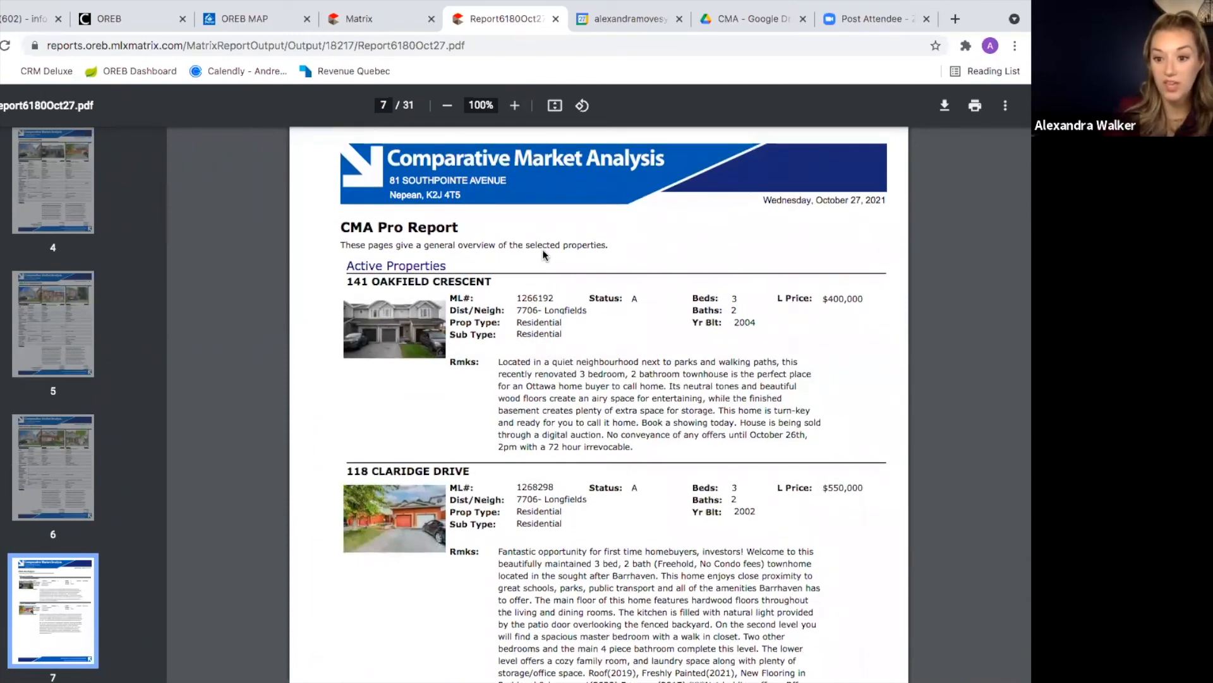
scroll(528, 349, down, 1)
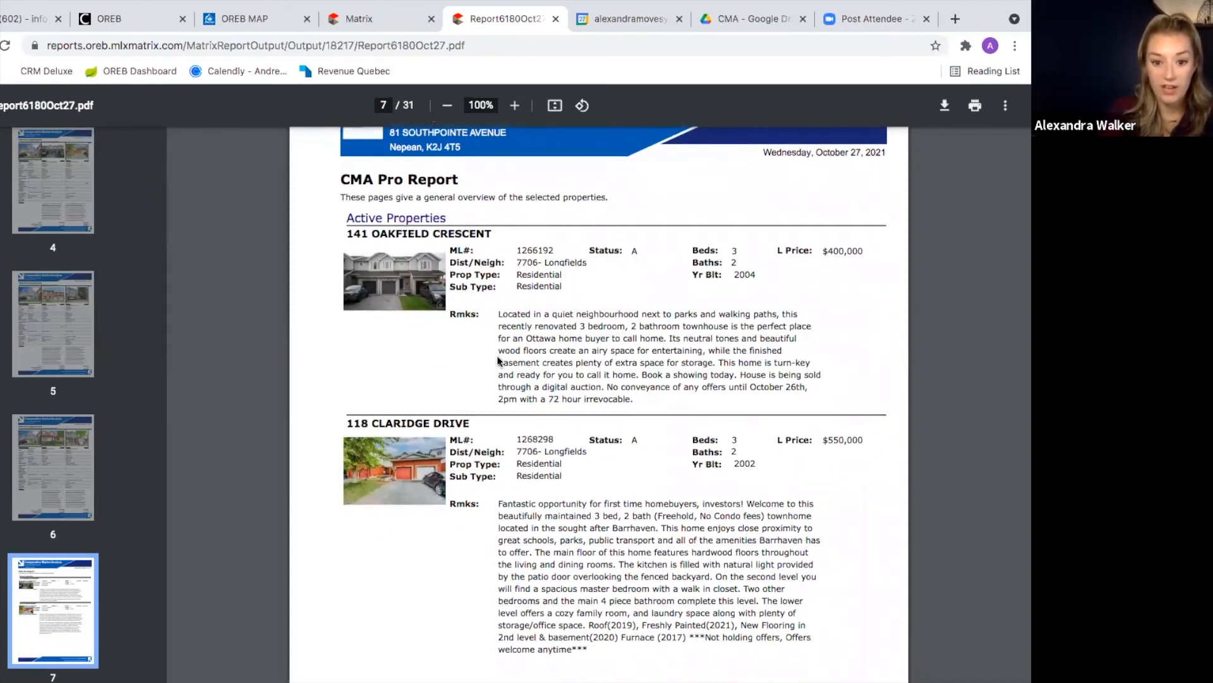
scroll(500, 360, down, 3)
scroll(500, 360, down, 1)
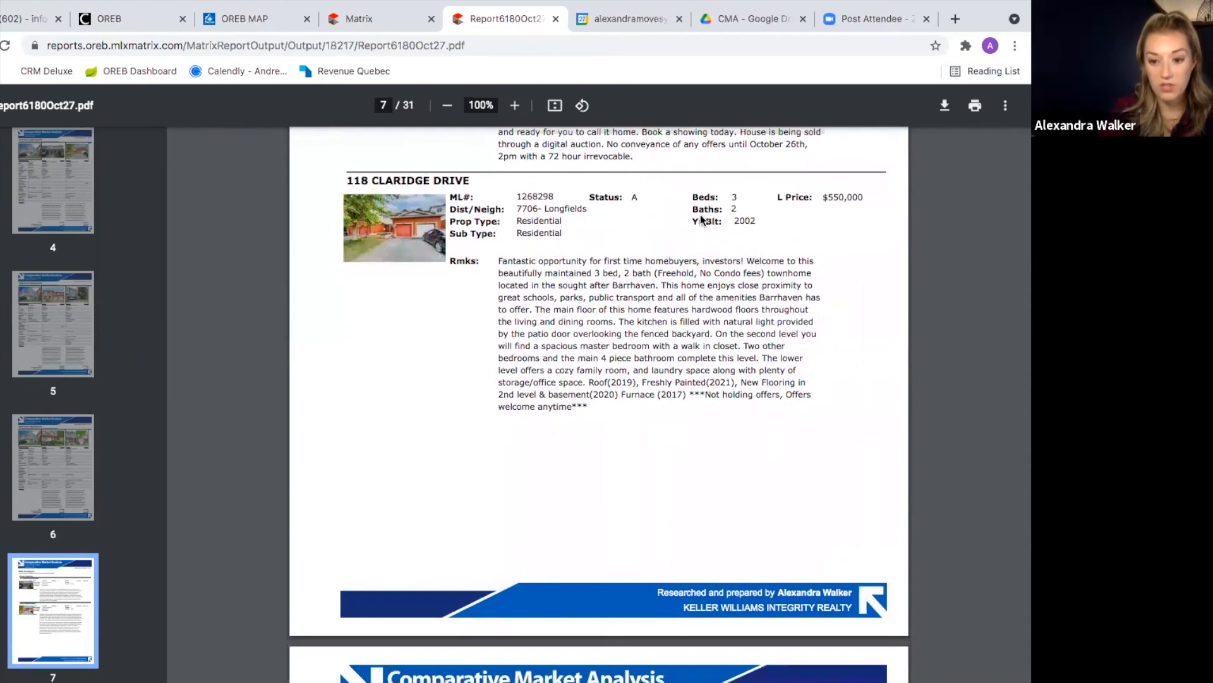
scroll(678, 465, down, 3)
scroll(678, 466, down, 4)
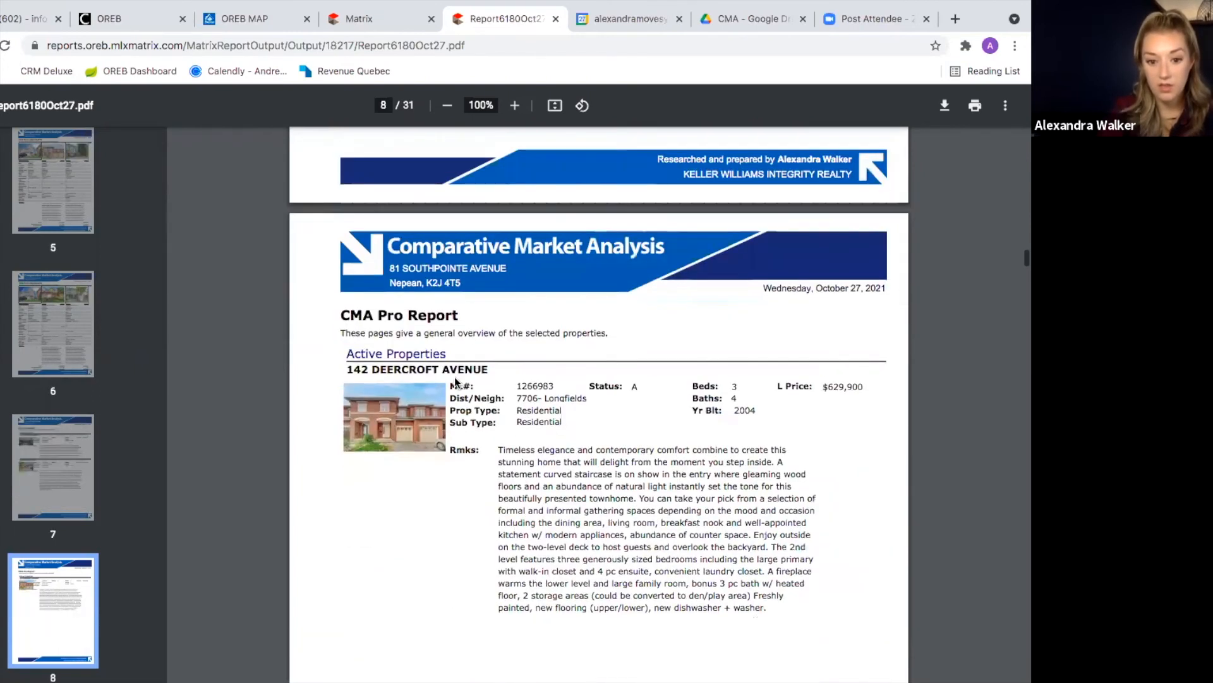
scroll(453, 379, down, 8)
scroll(453, 376, down, 4)
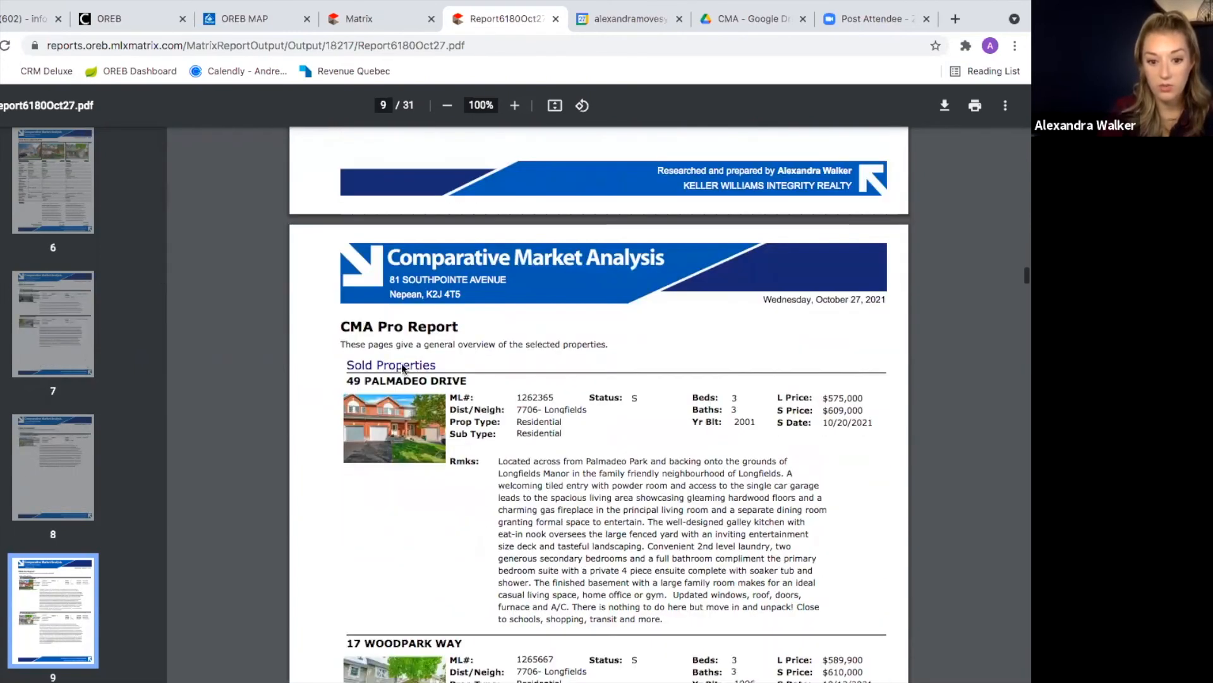
scroll(544, 471, down, 4)
scroll(544, 471, down, 15)
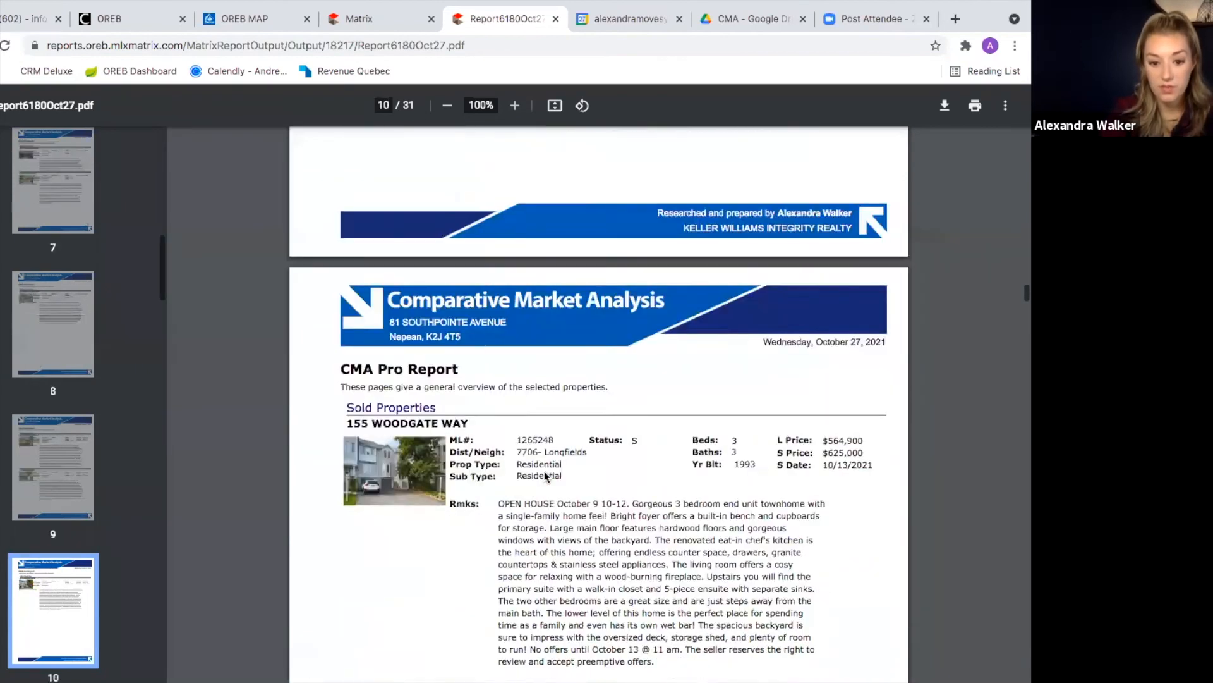
scroll(544, 471, down, 7)
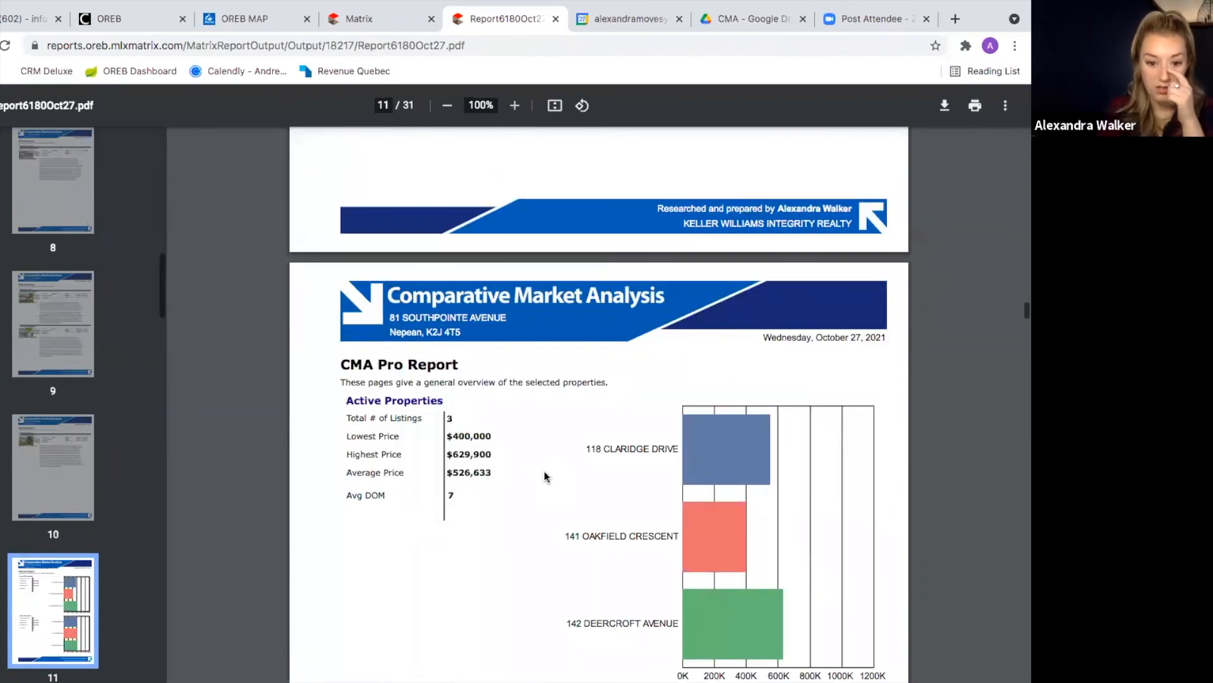
Step: Scroll past the Cumulative and Sold Property Analysis tables to page 14, Activity vs. Timing
scroll(544, 471, down, 1)
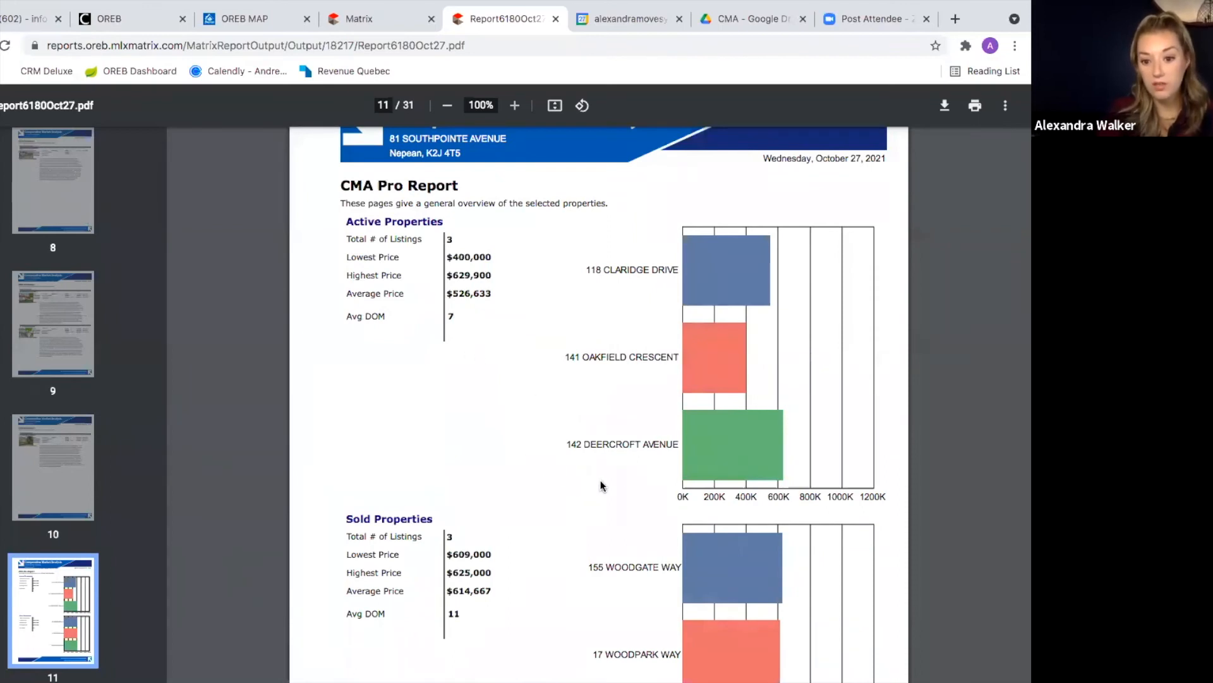
scroll(603, 478, down, 5)
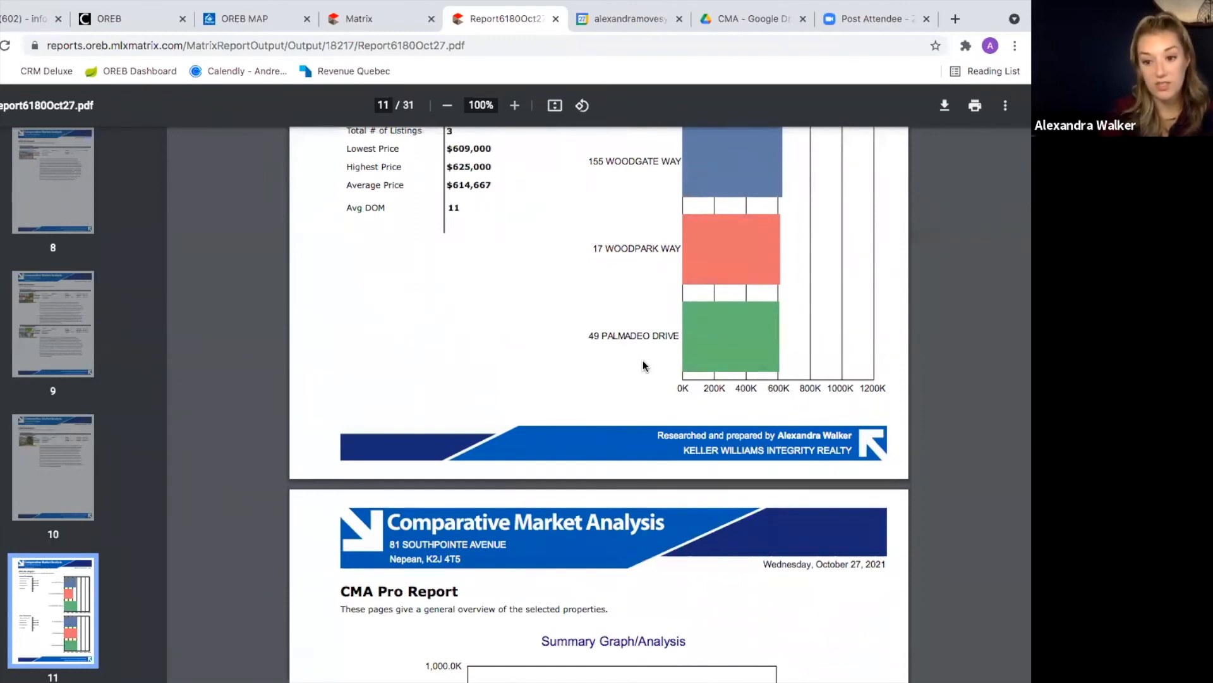
scroll(643, 365, down, 1)
scroll(643, 363, down, 1)
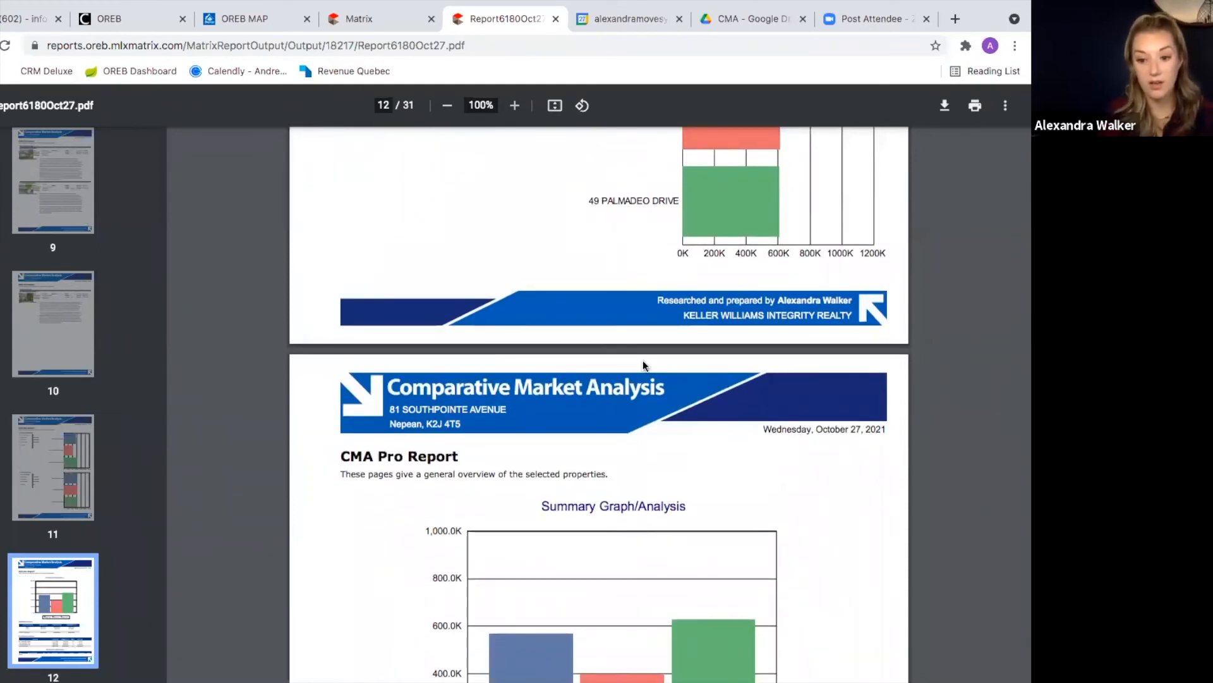
scroll(644, 365, down, 2)
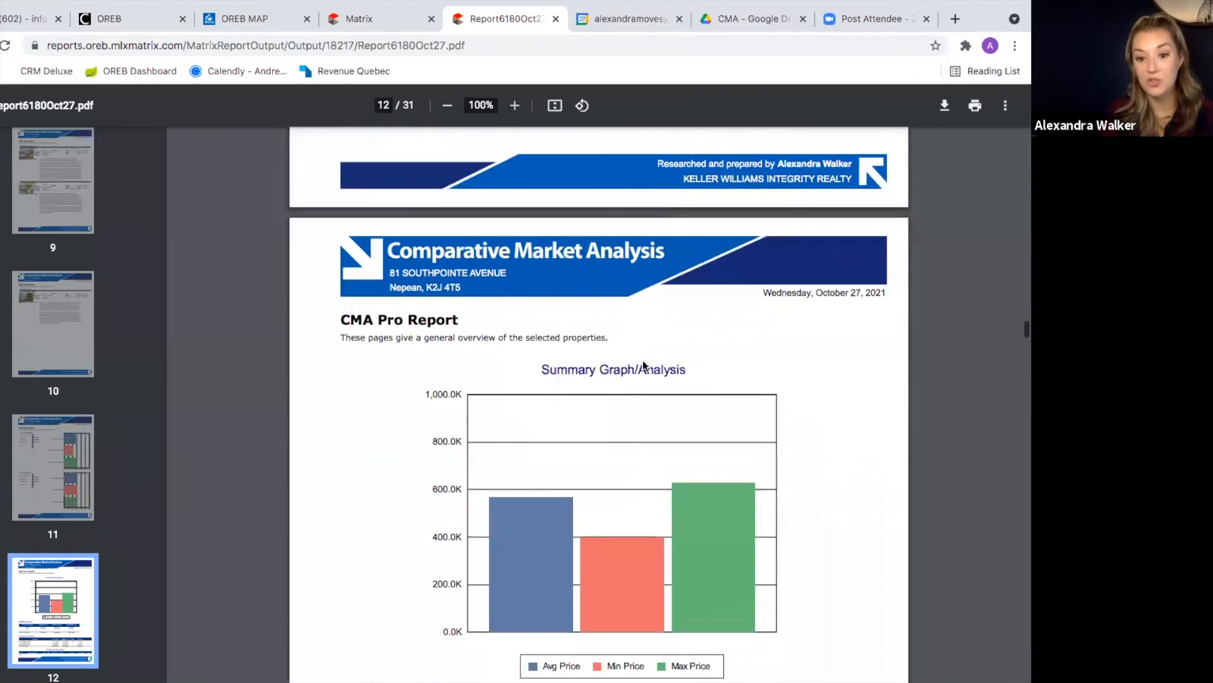
scroll(642, 361, down, 4)
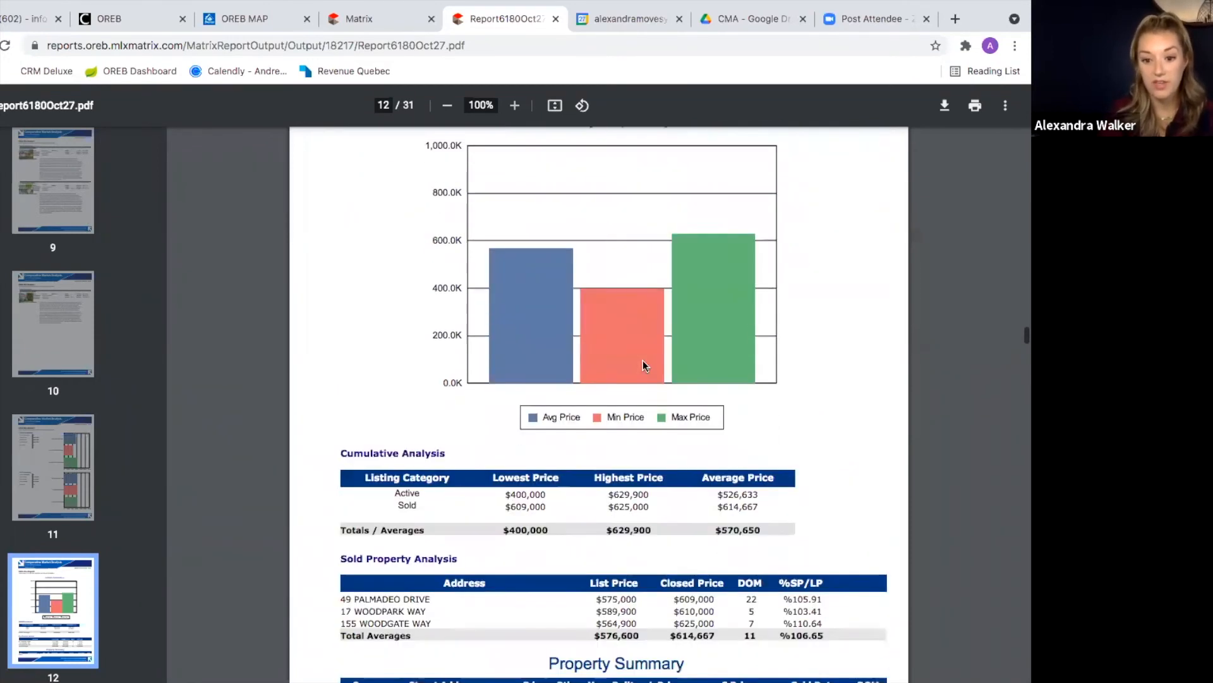
scroll(644, 360, down, 2)
scroll(650, 358, down, 6)
scroll(653, 362, down, 1)
scroll(653, 362, down, 3)
scroll(653, 362, down, 10)
scroll(650, 355, up, 1)
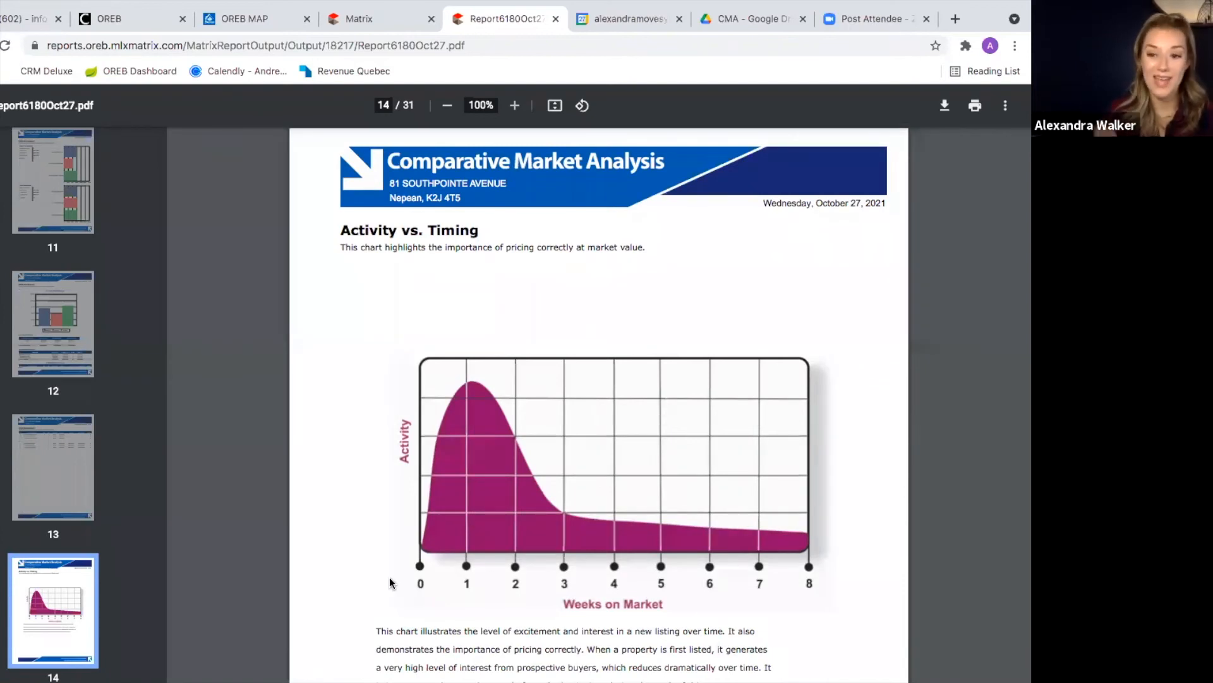
click(359, 19)
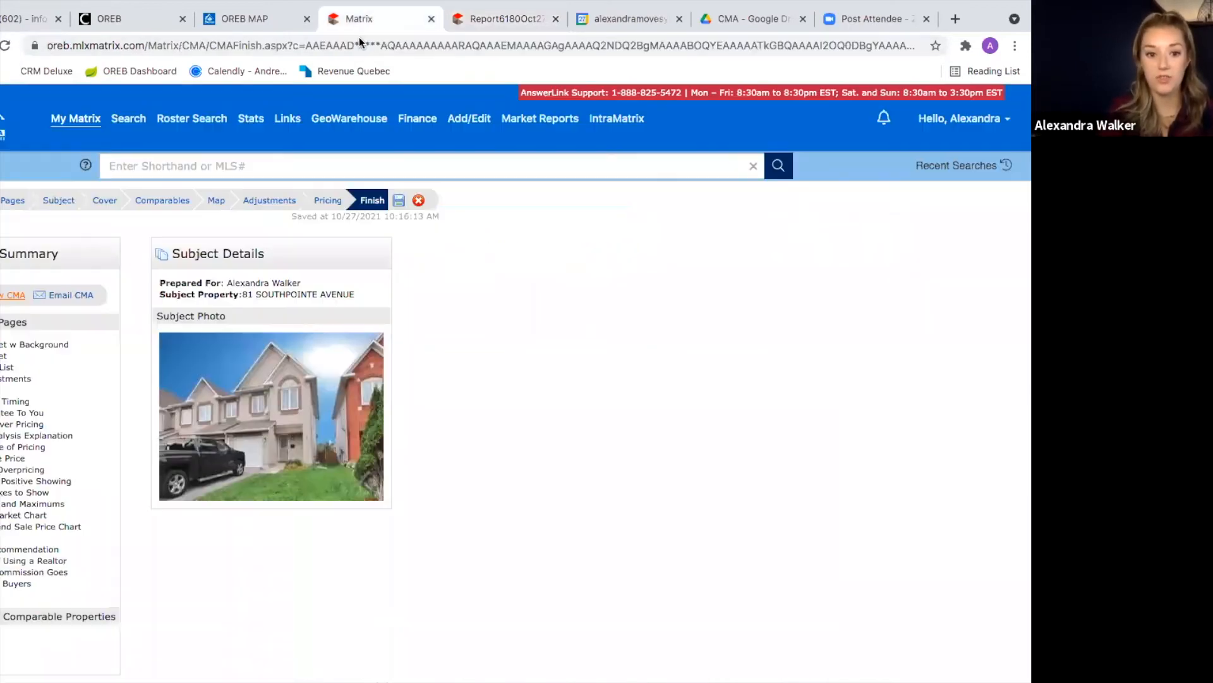
click(12, 201)
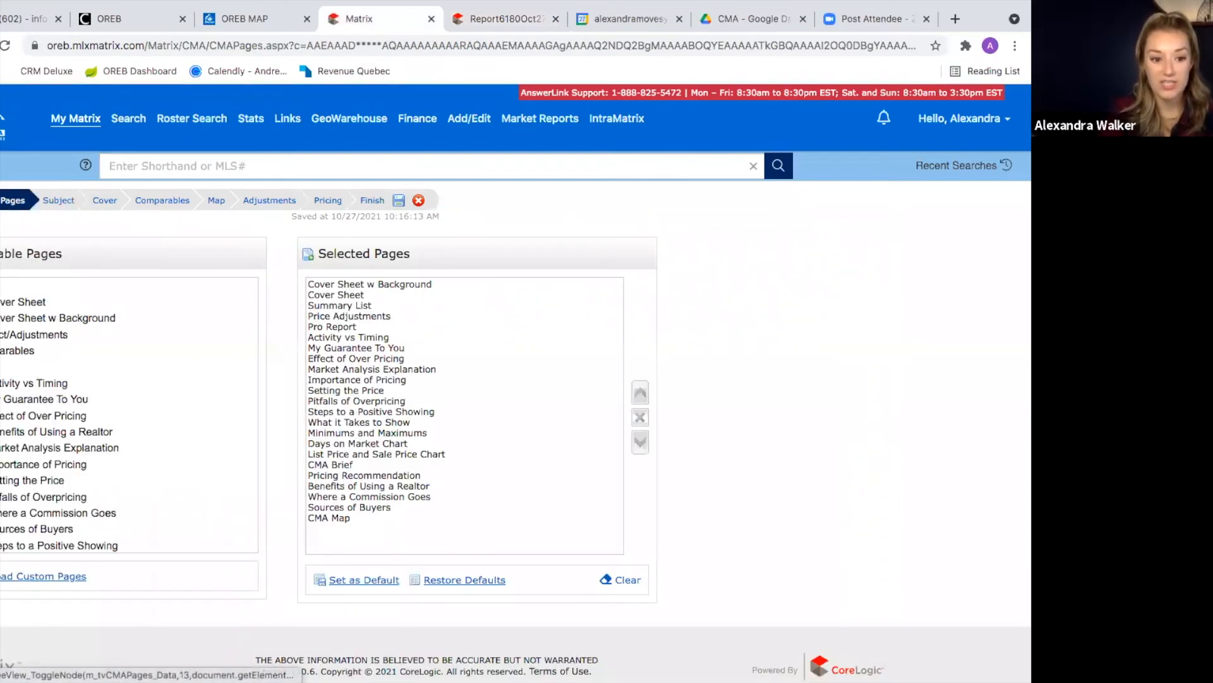
scroll(67, 486, down, 2)
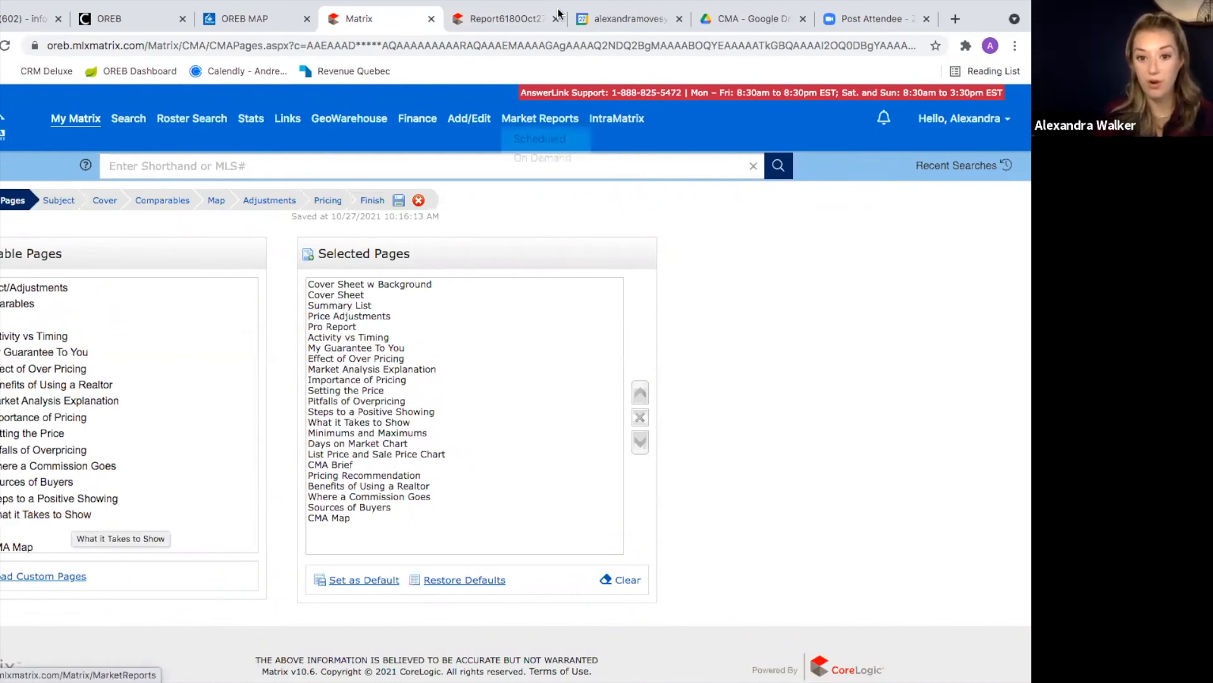
click(518, 21)
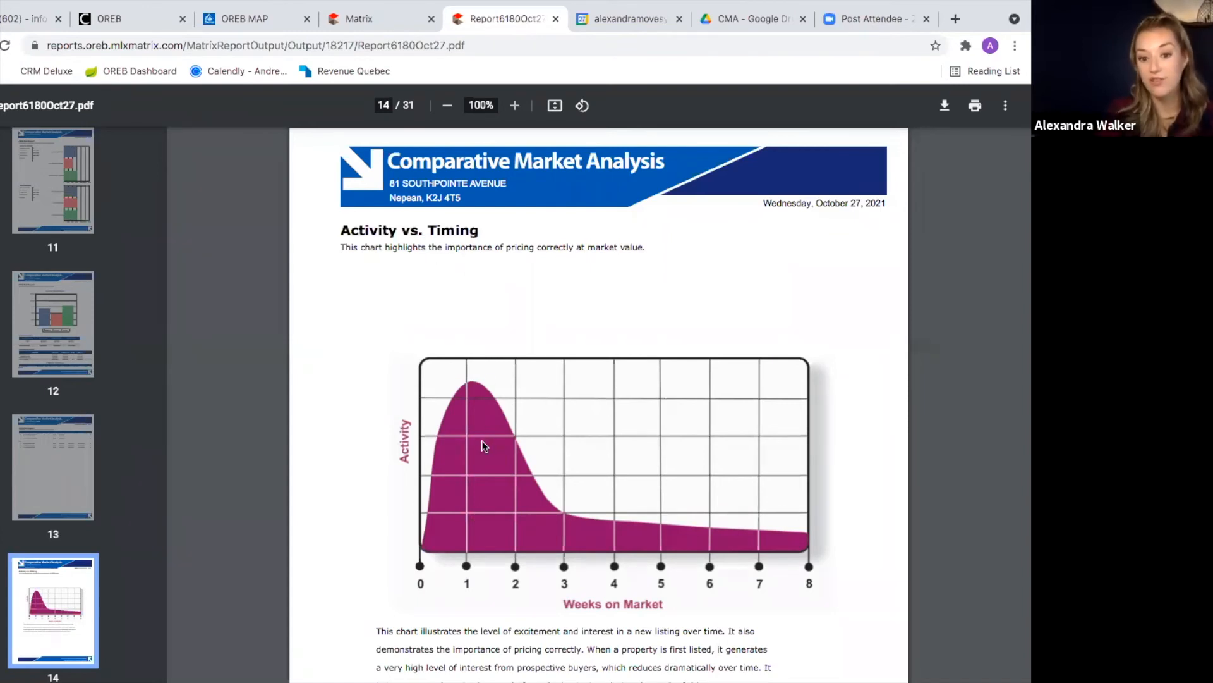
Step: Read page 15's guarantee text, then reach page 16's over-pricing chart (-1.9% to -8.9%)
scroll(532, 288, down, 1)
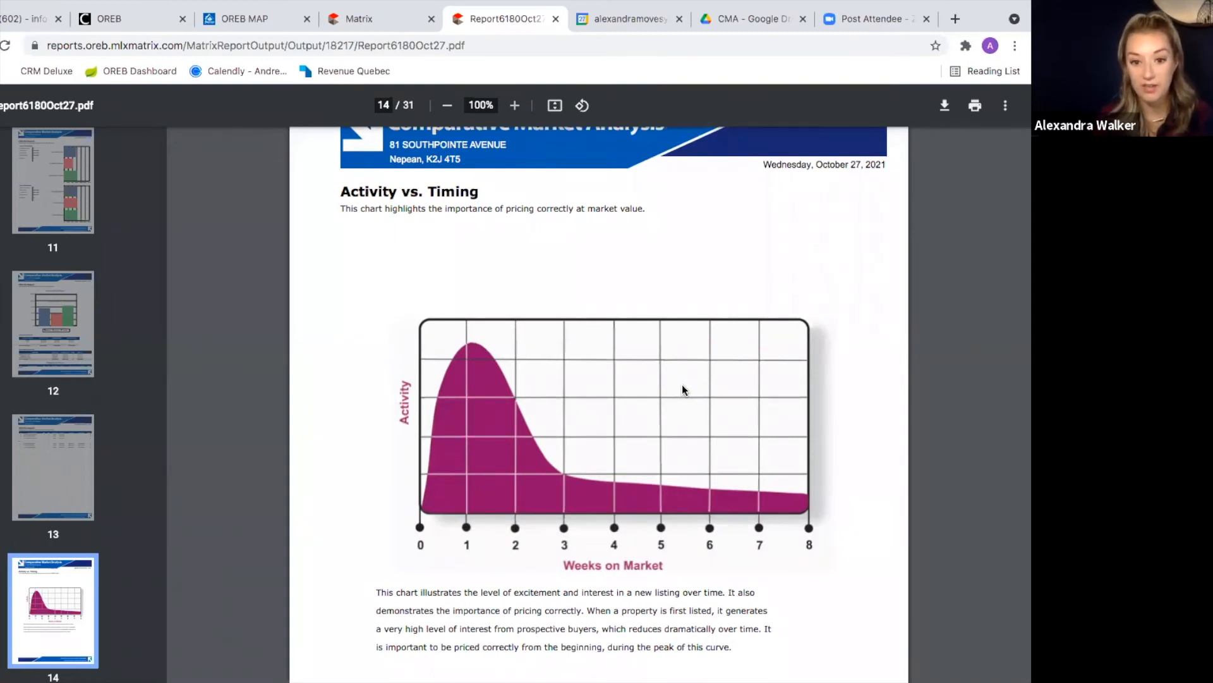
scroll(682, 390, down, 1)
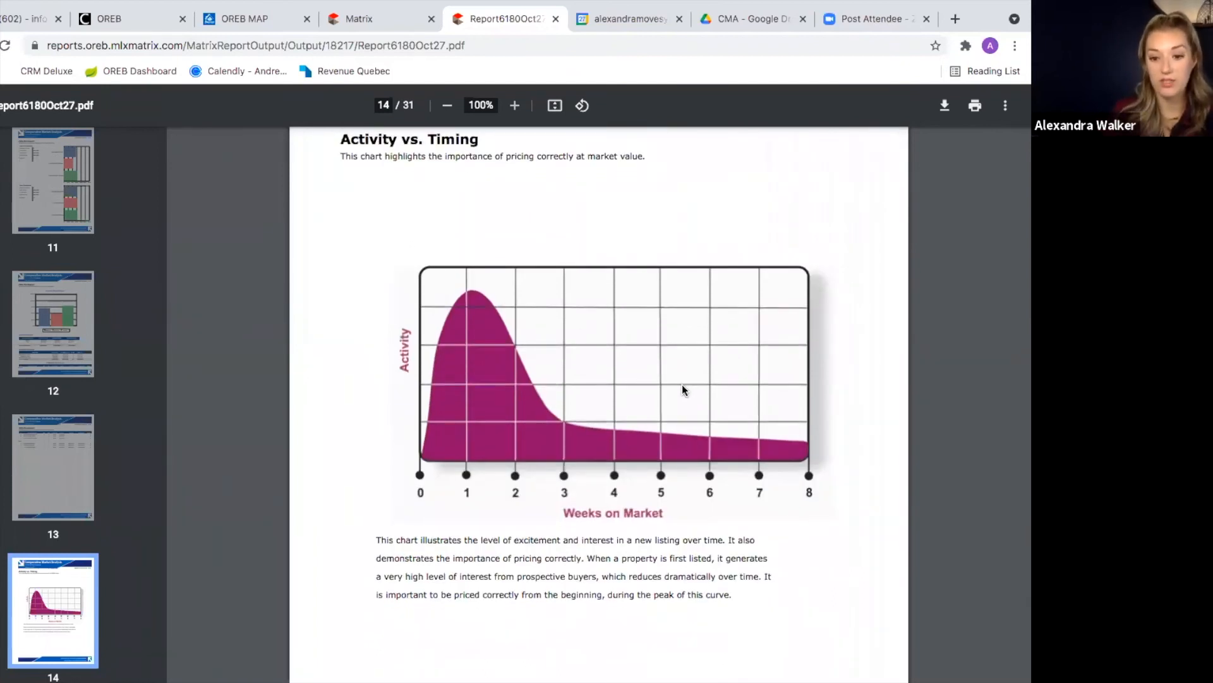
scroll(681, 385, up, 1)
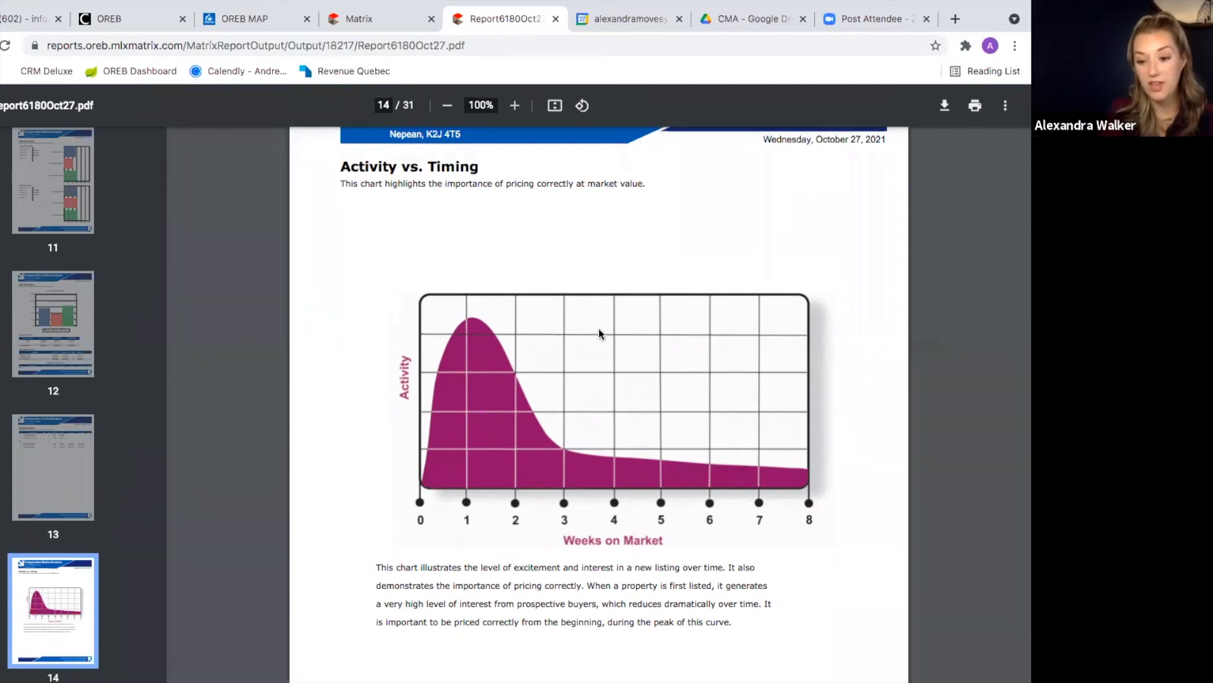
scroll(598, 328, down, 7)
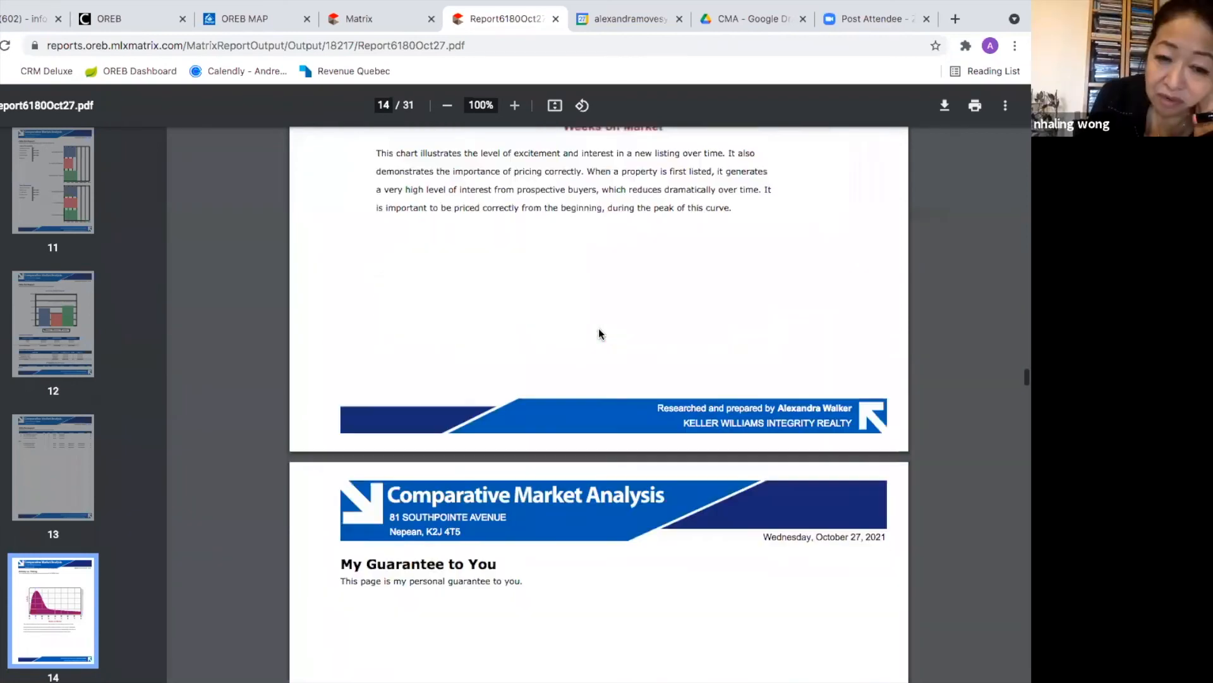
scroll(598, 328, down, 1)
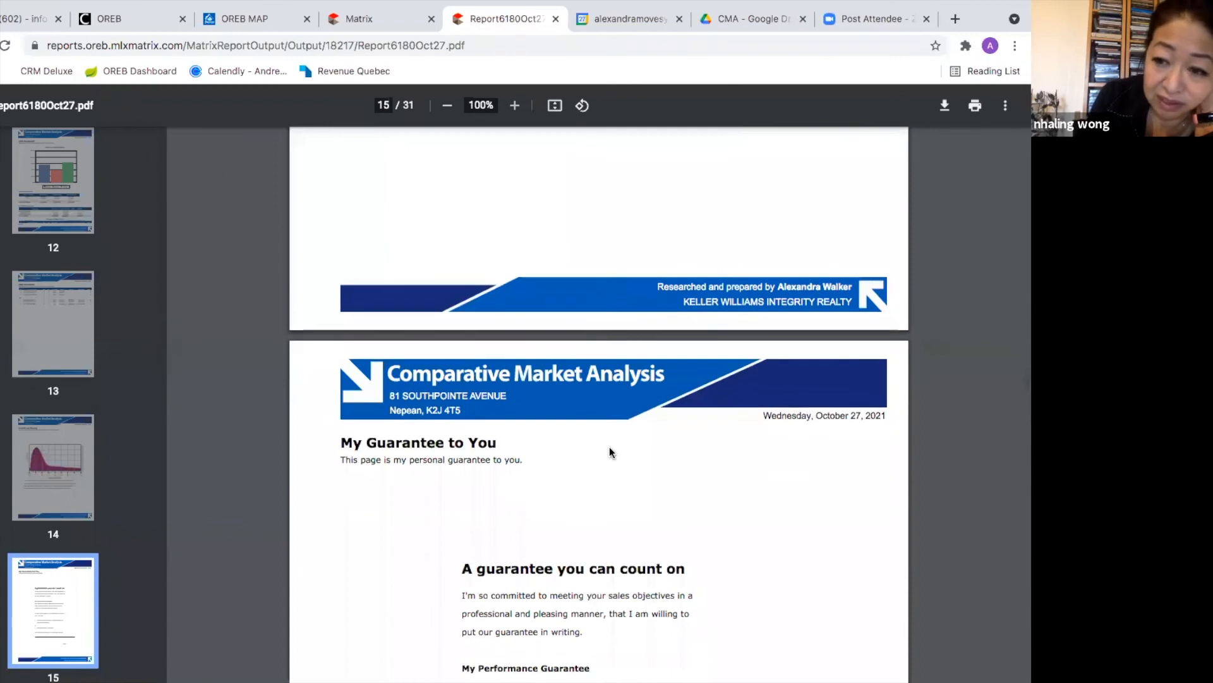
scroll(663, 491, down, 3)
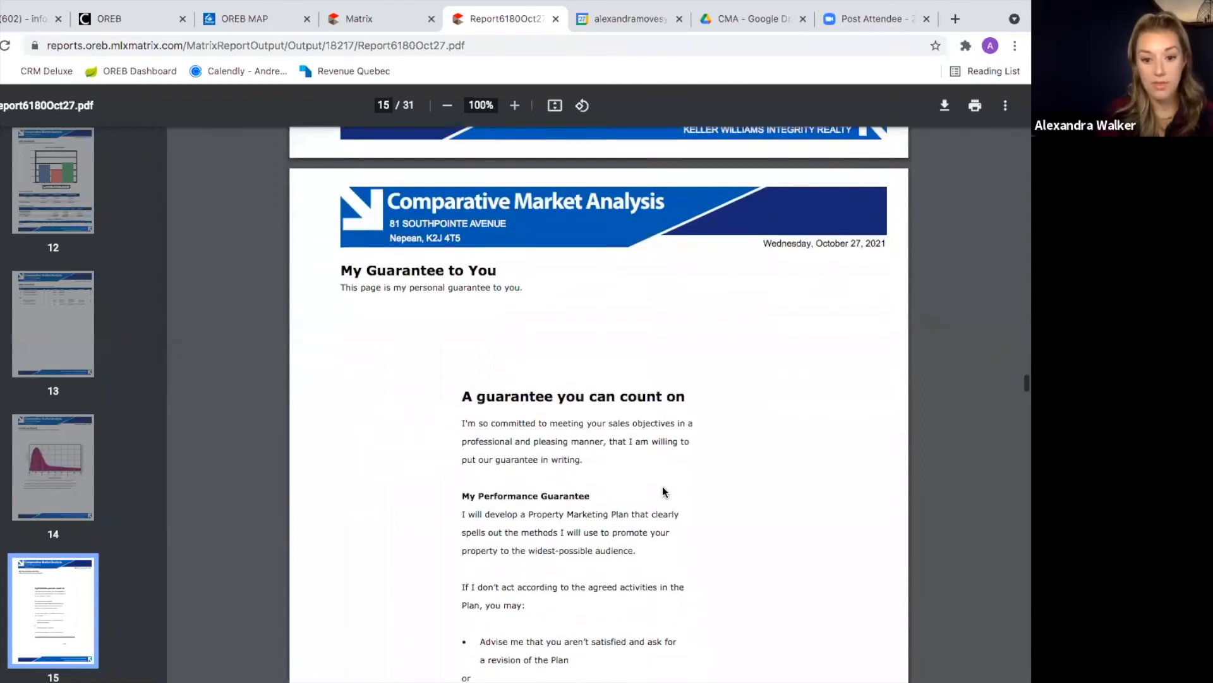
scroll(663, 491, down, 2)
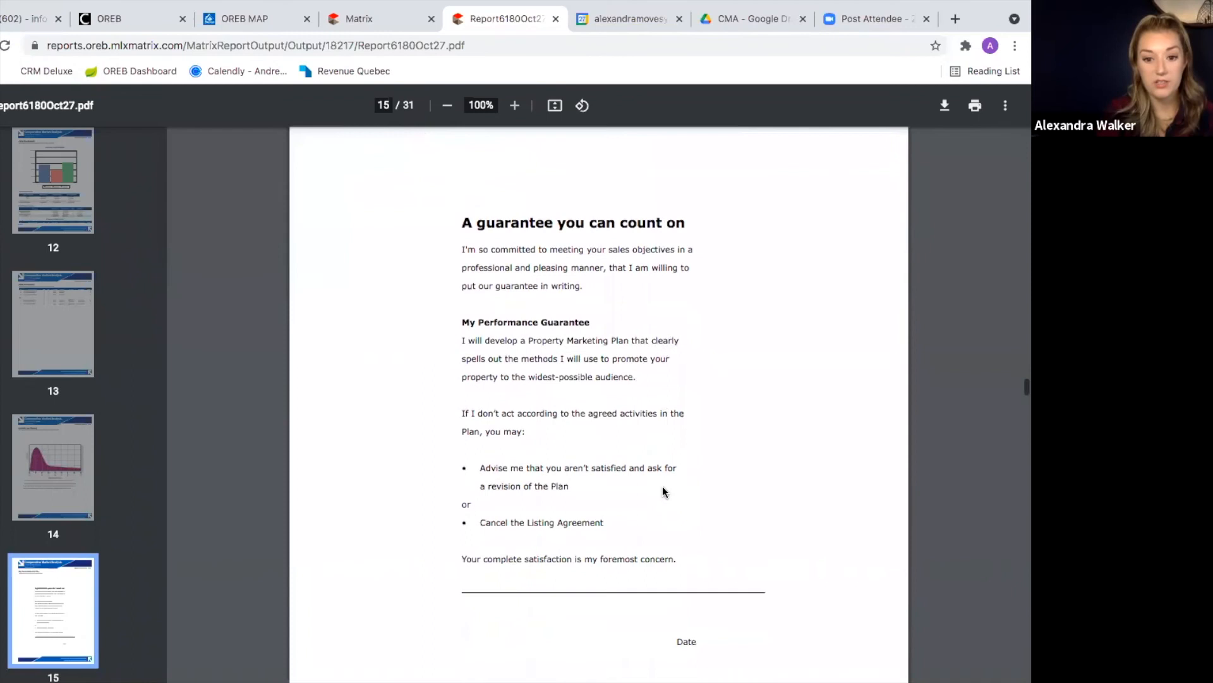
scroll(663, 489, up, 2)
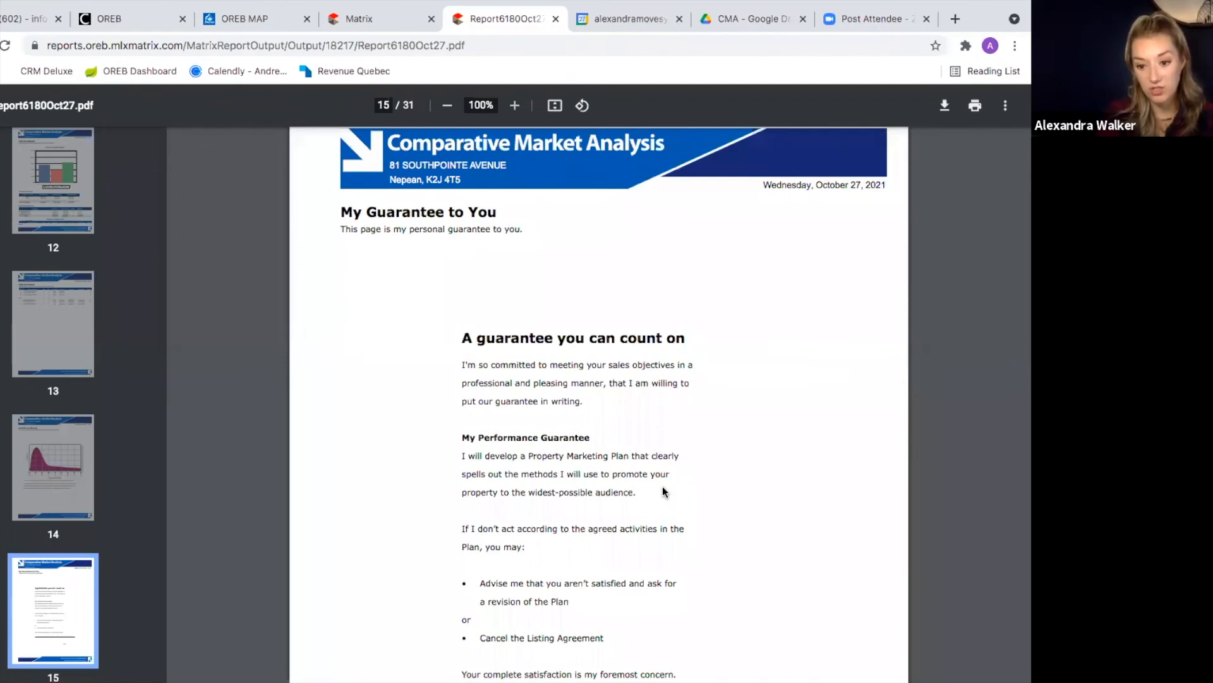
scroll(662, 491, down, 1)
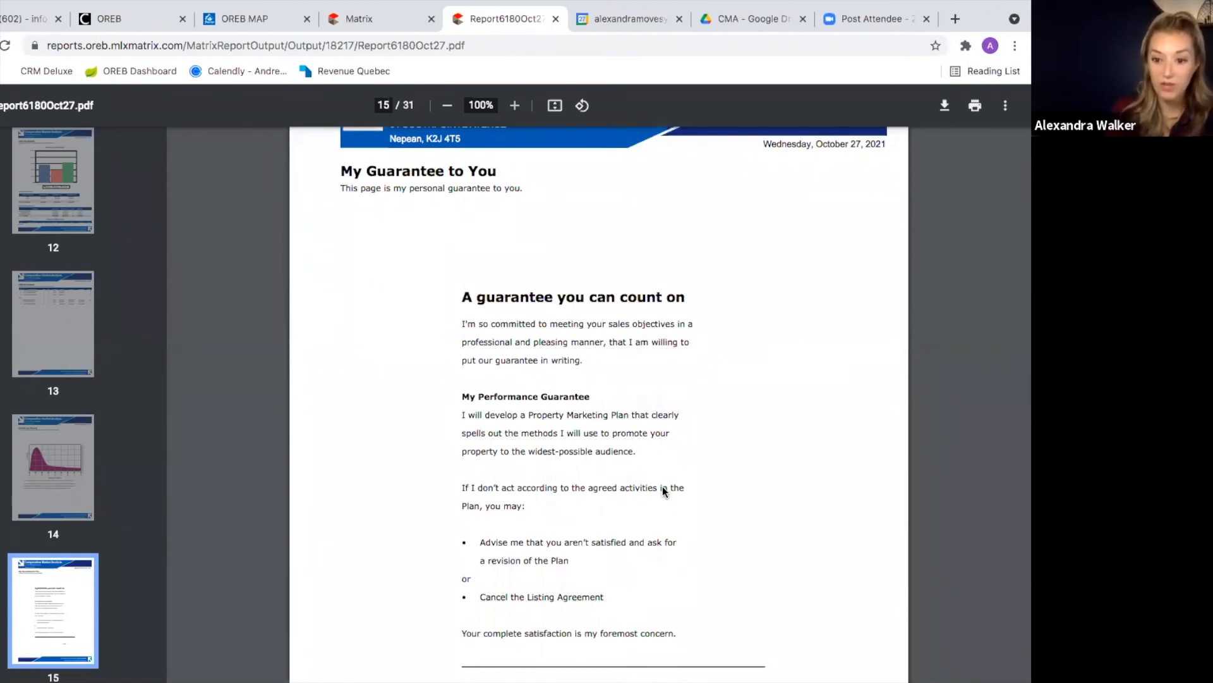
scroll(663, 487, down, 7)
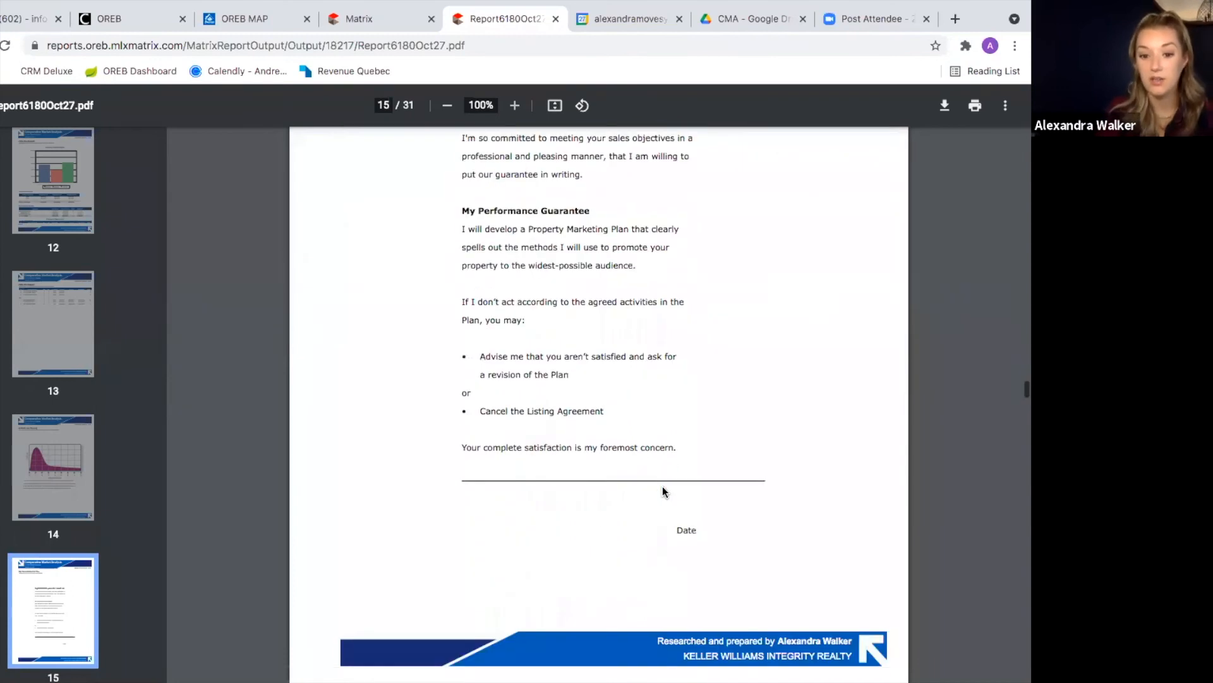
scroll(663, 487, up, 4)
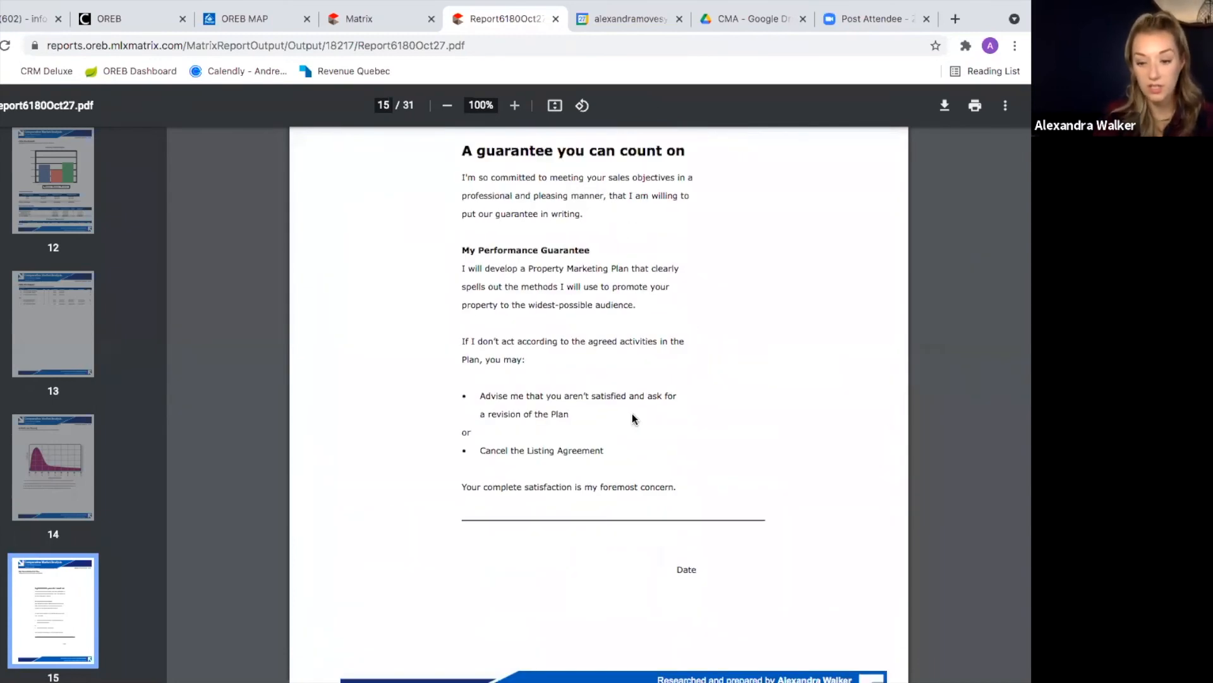
scroll(634, 417, down, 5)
scroll(632, 414, down, 1)
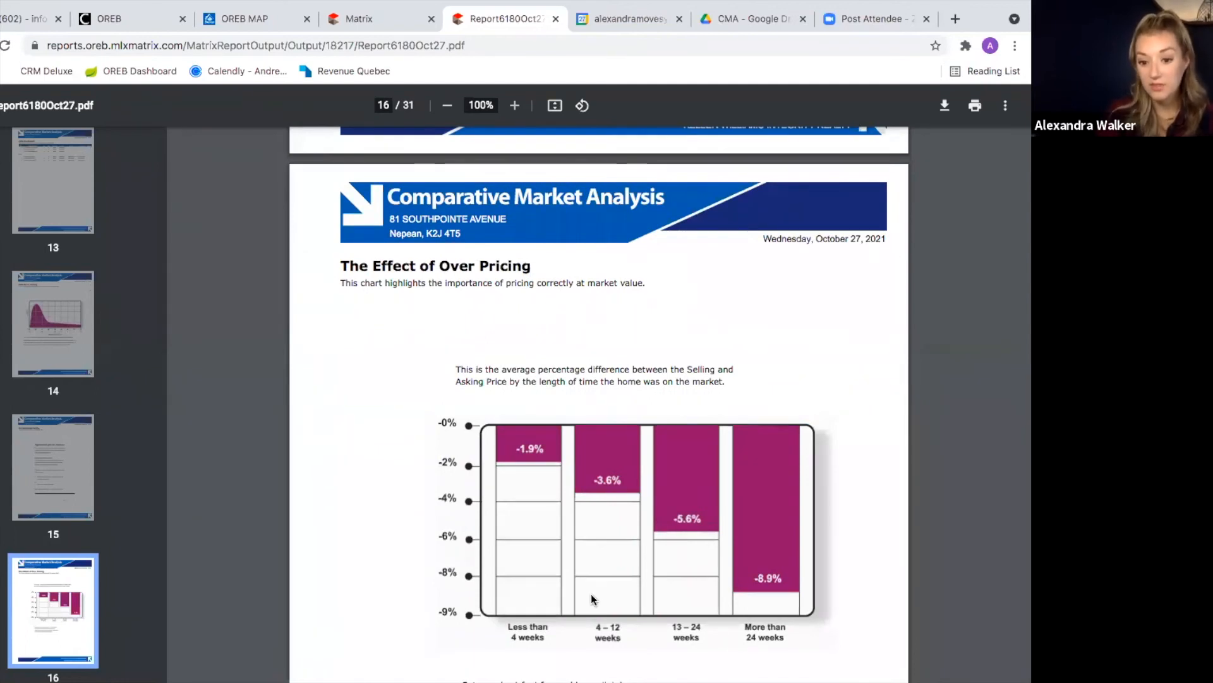
Step: Page from page 18 past 'What it Takes to Show' to page 23, Minimums and Maximums
scroll(592, 596, down, 3)
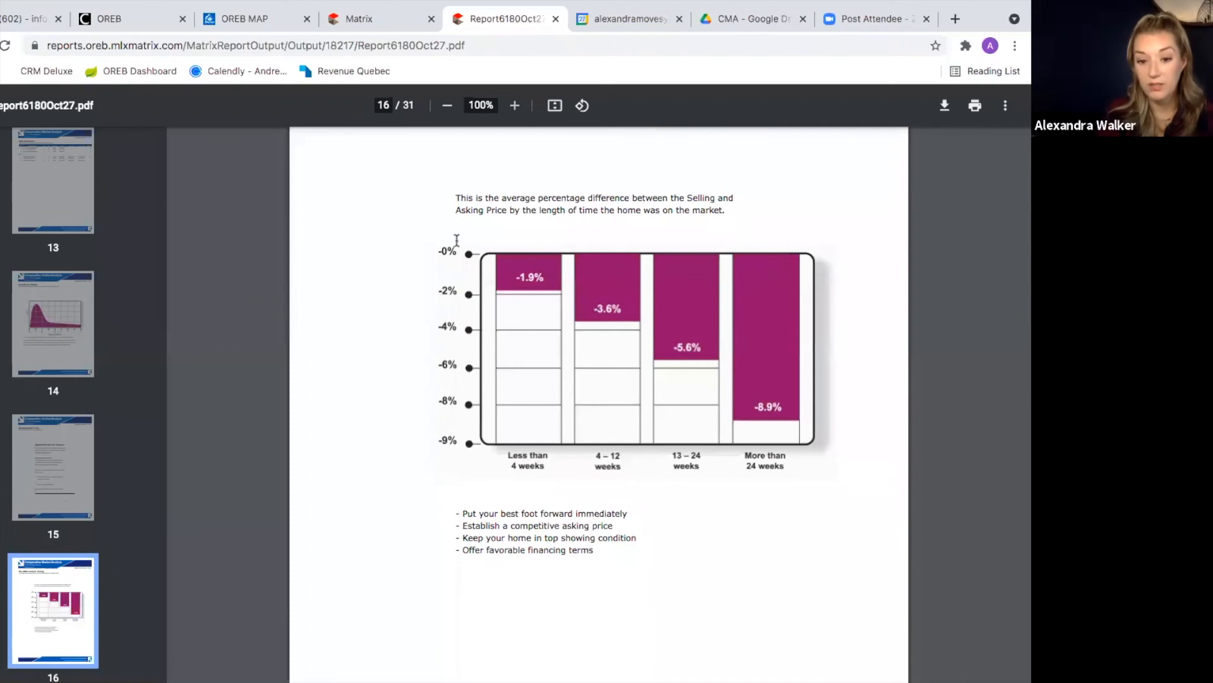
scroll(603, 295, down, 9)
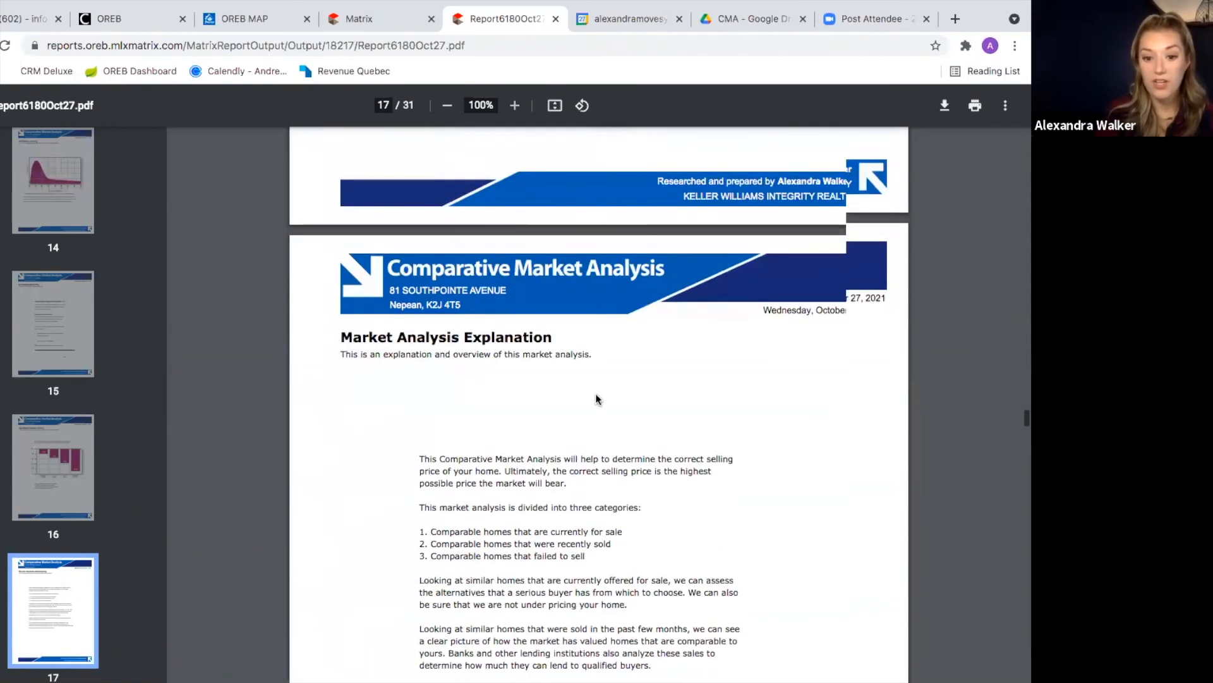
scroll(595, 393, down, 2)
scroll(689, 426, down, 2)
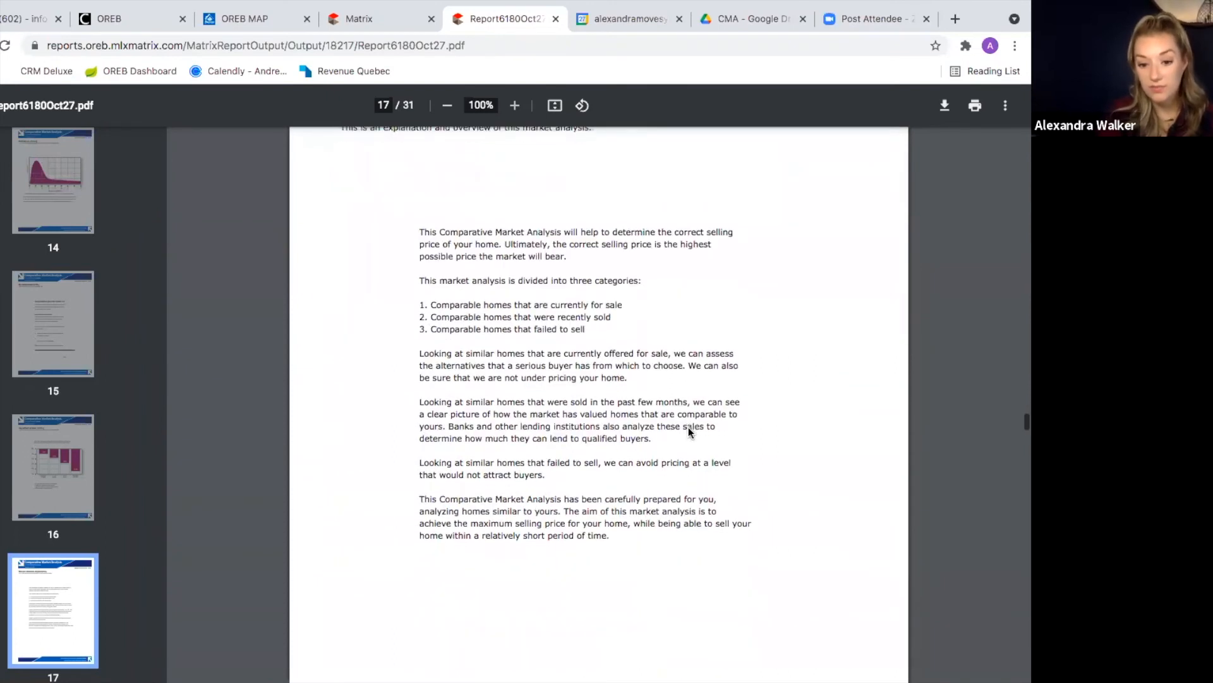
scroll(648, 452, down, 9)
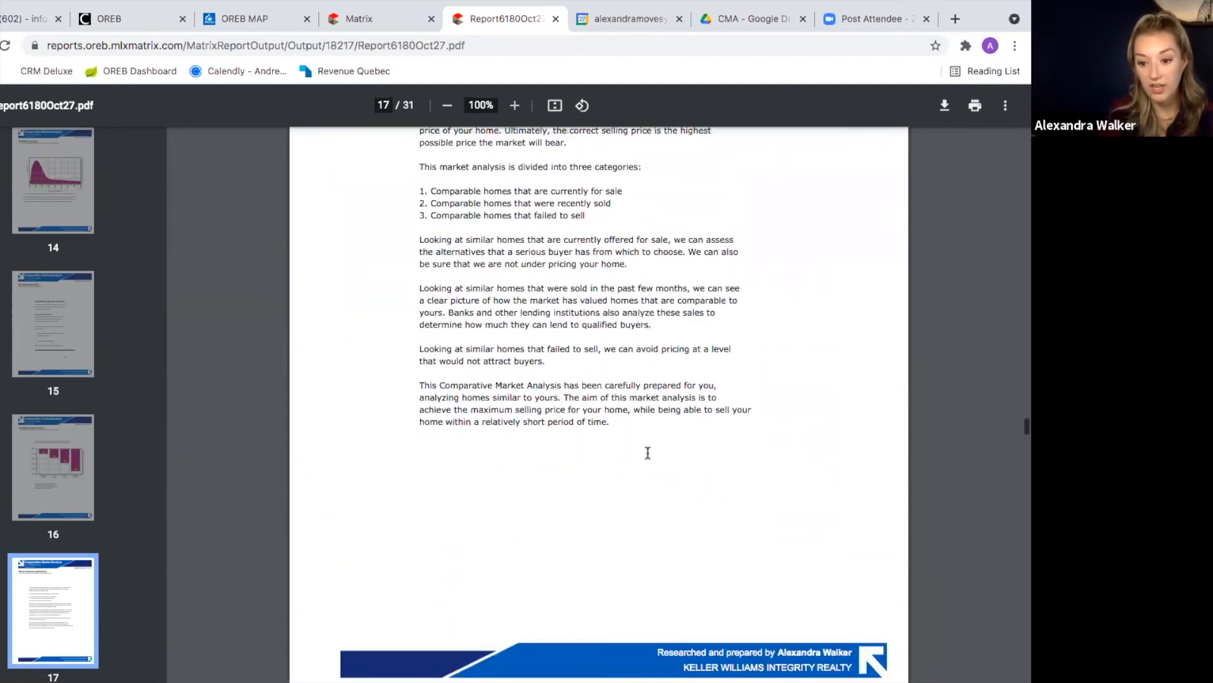
scroll(648, 453, down, 3)
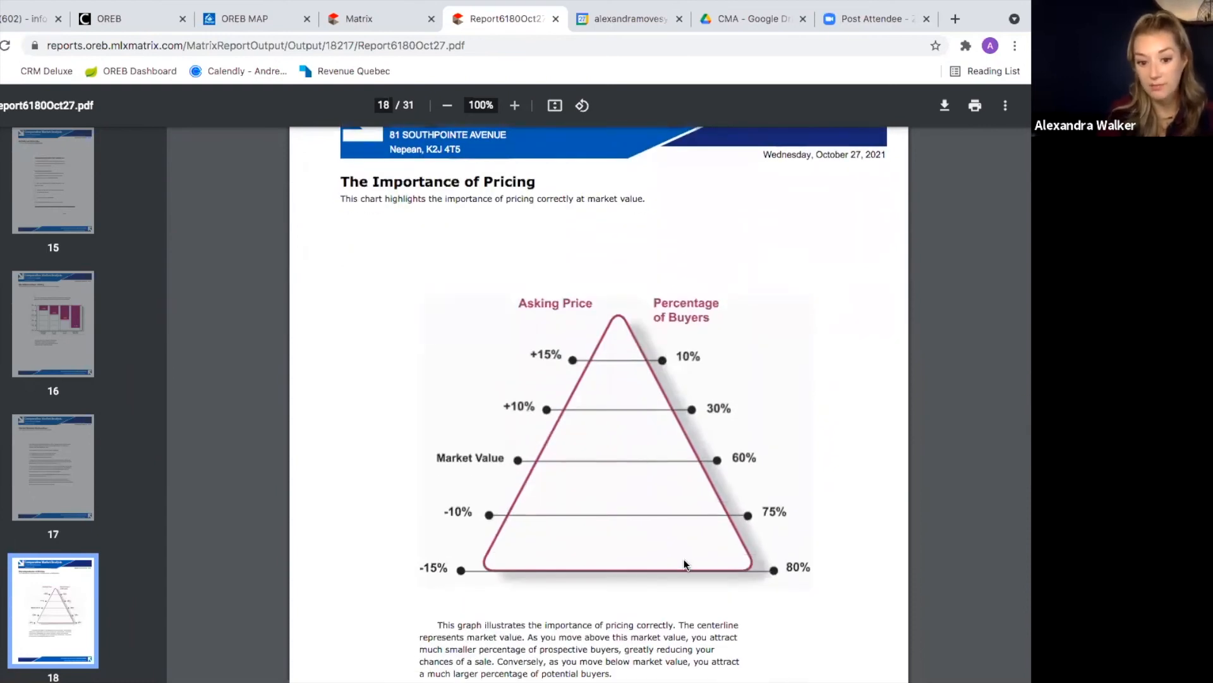
scroll(684, 559, down, 3)
scroll(684, 558, down, 8)
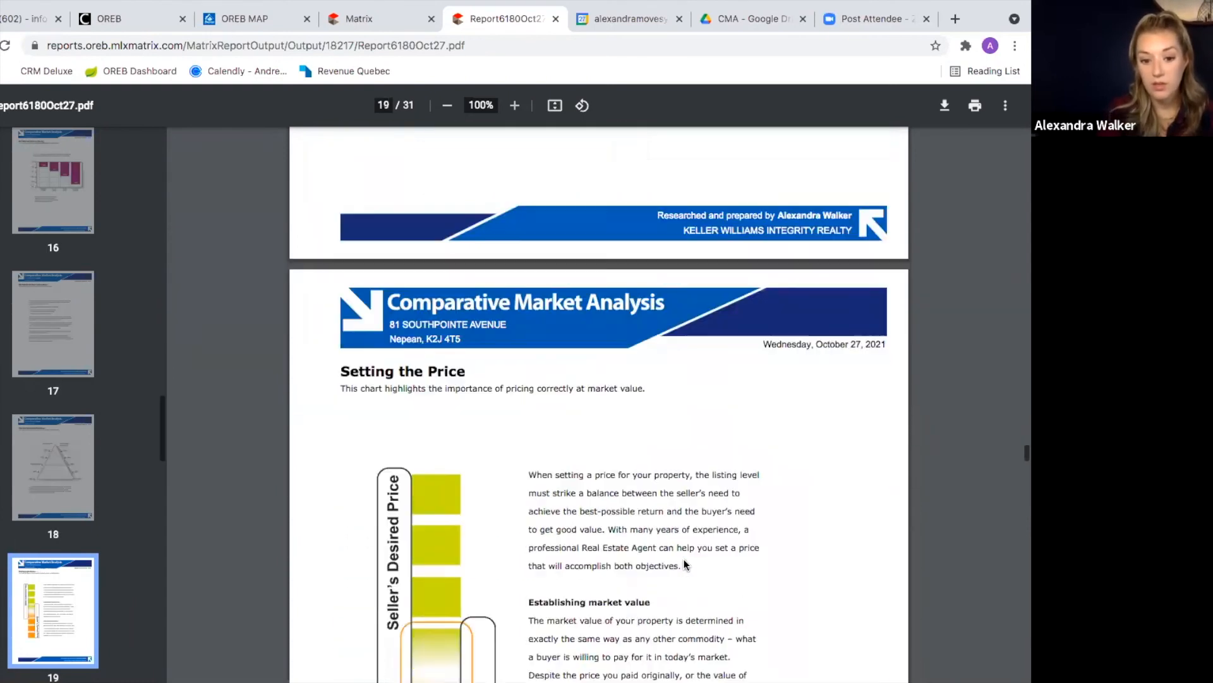
scroll(684, 559, down, 8)
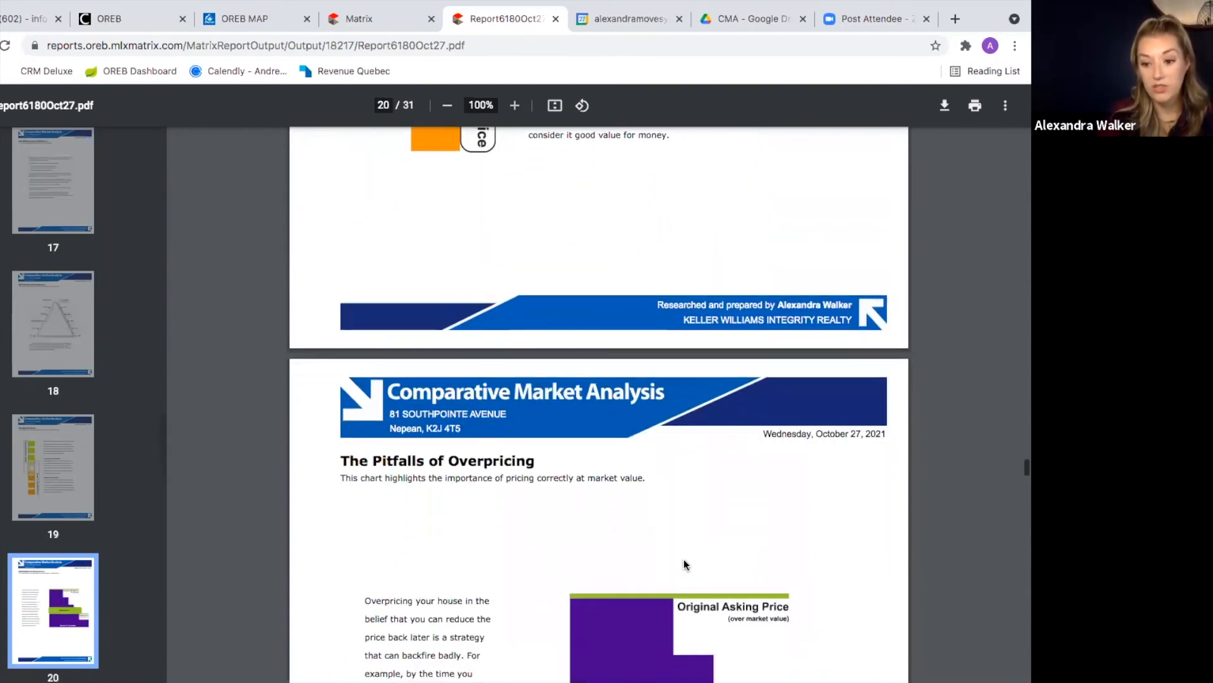
scroll(685, 564, down, 6)
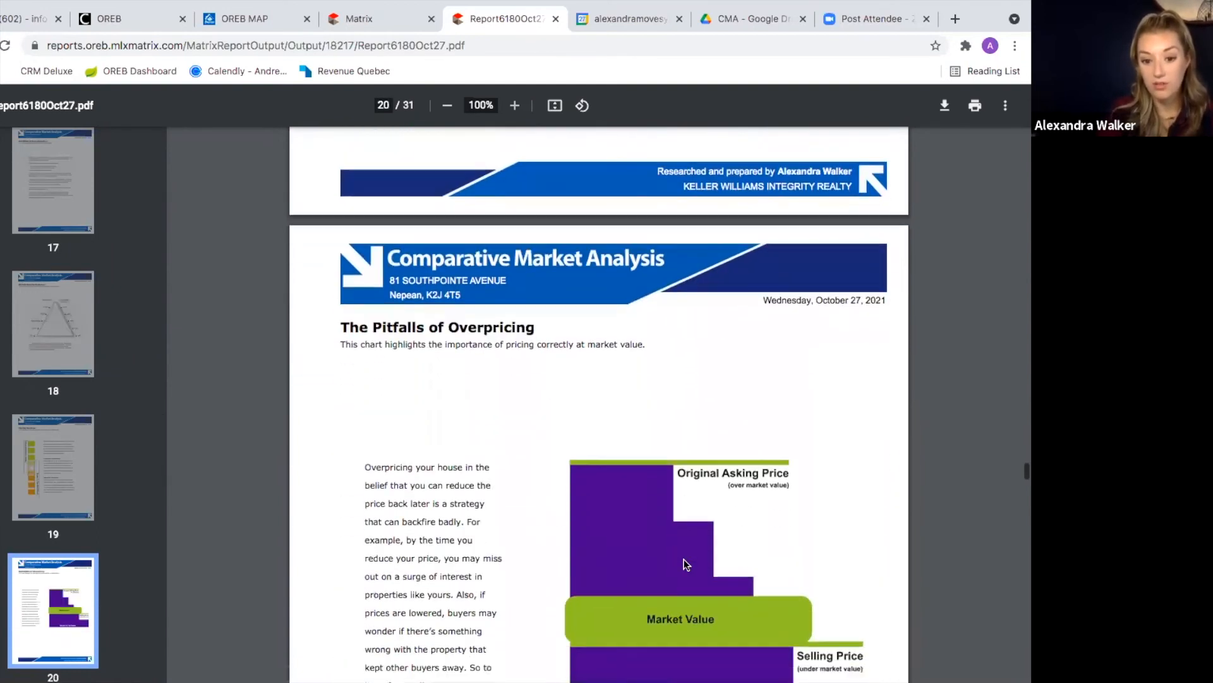
scroll(684, 560, down, 3)
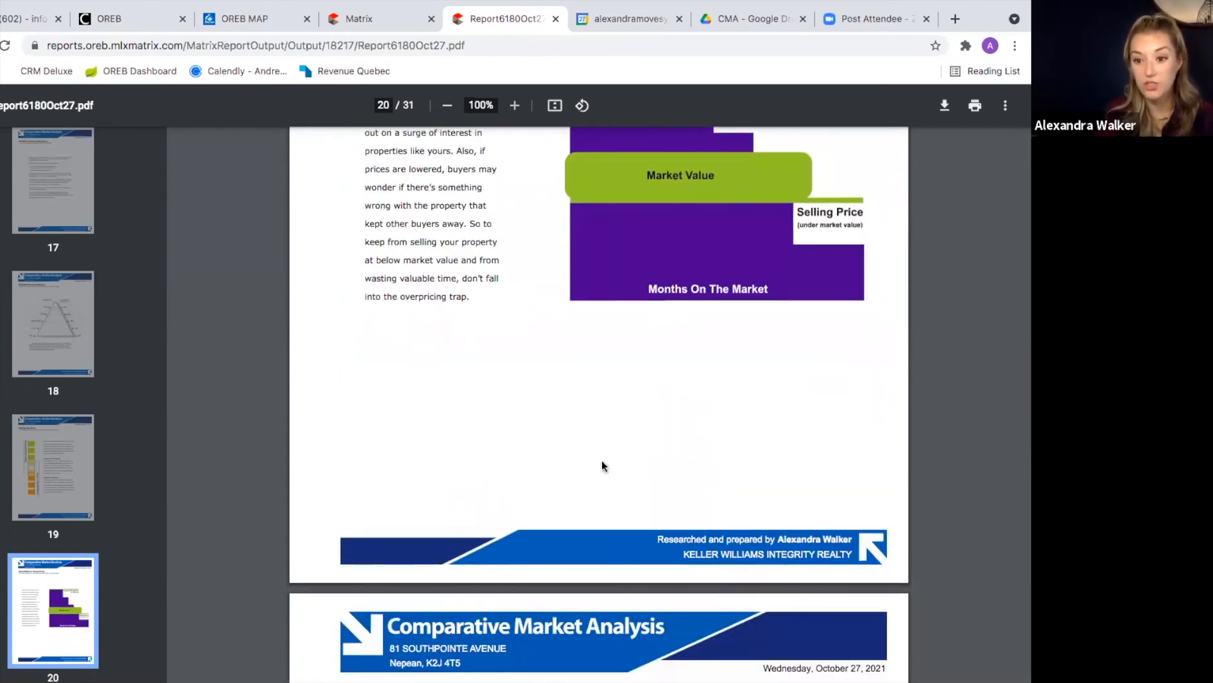
scroll(456, 412, down, 4)
scroll(456, 411, down, 4)
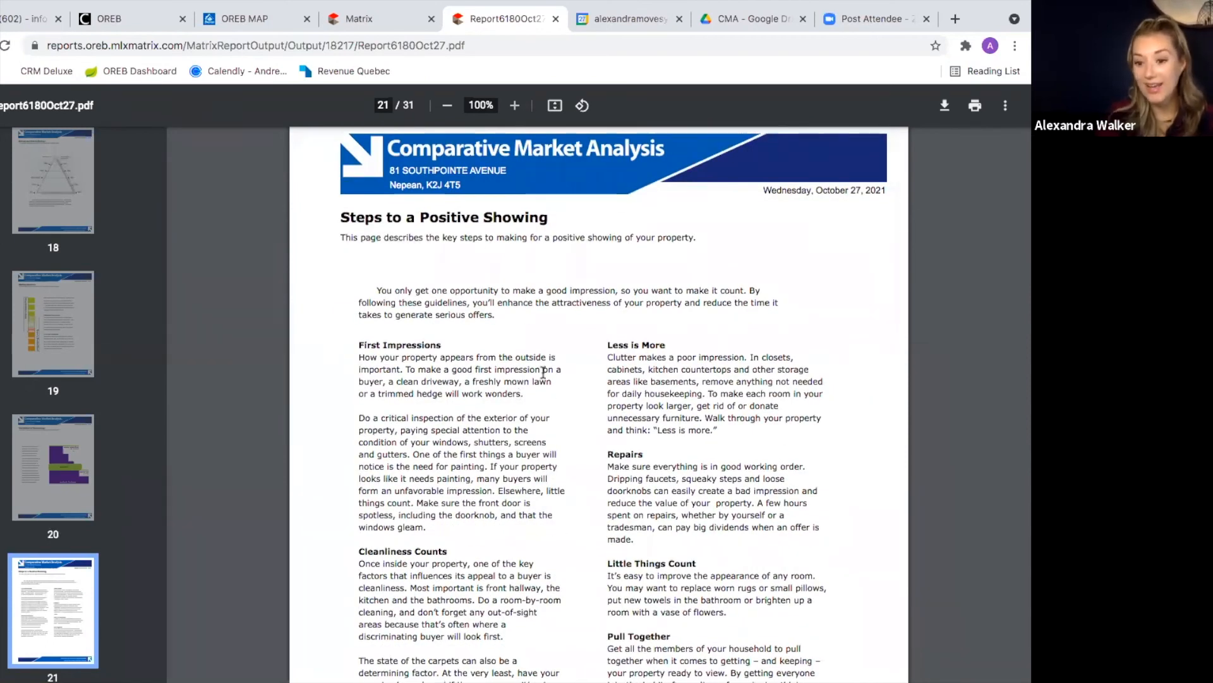
scroll(564, 440, down, 3)
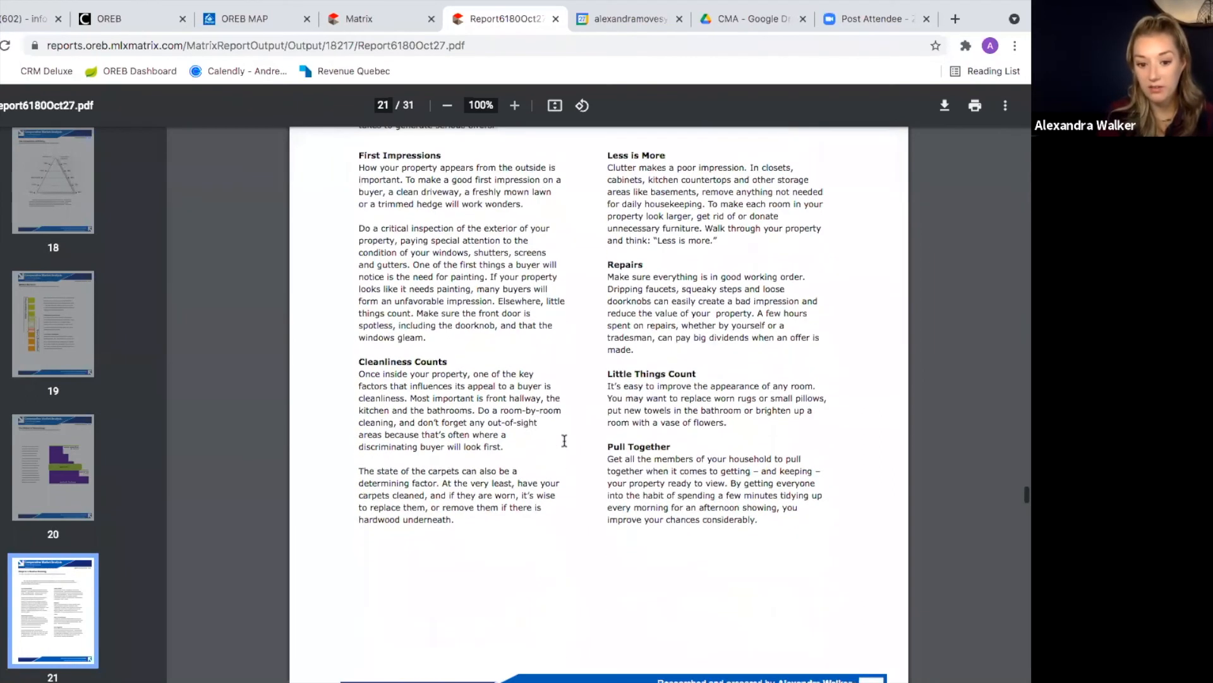
scroll(564, 441, down, 7)
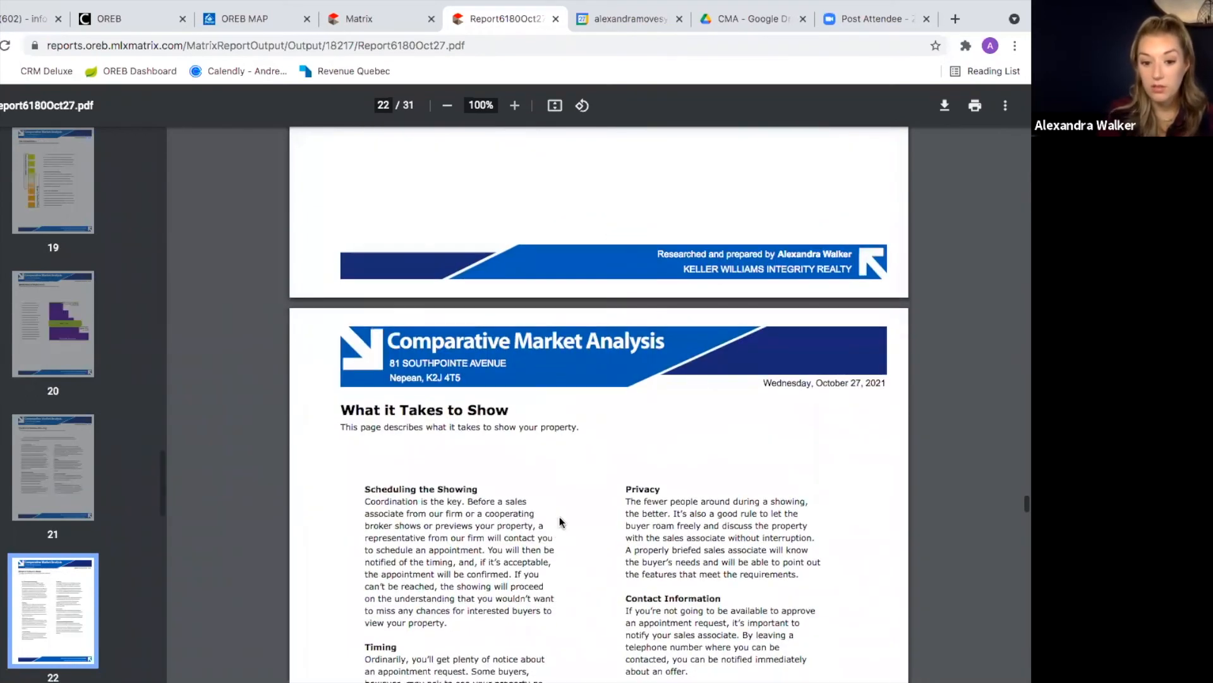
scroll(560, 518, down, 13)
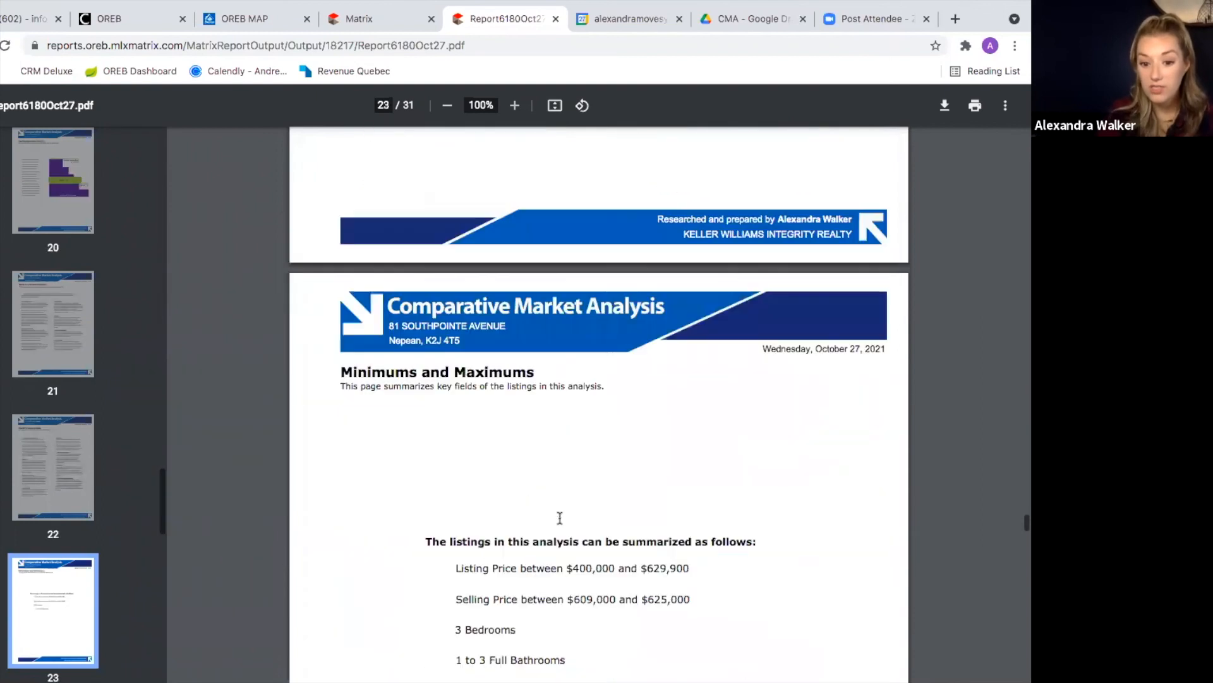
Step: Scroll from page 23 through the price charts to page 29's commission-split chart
scroll(555, 536, down, 1)
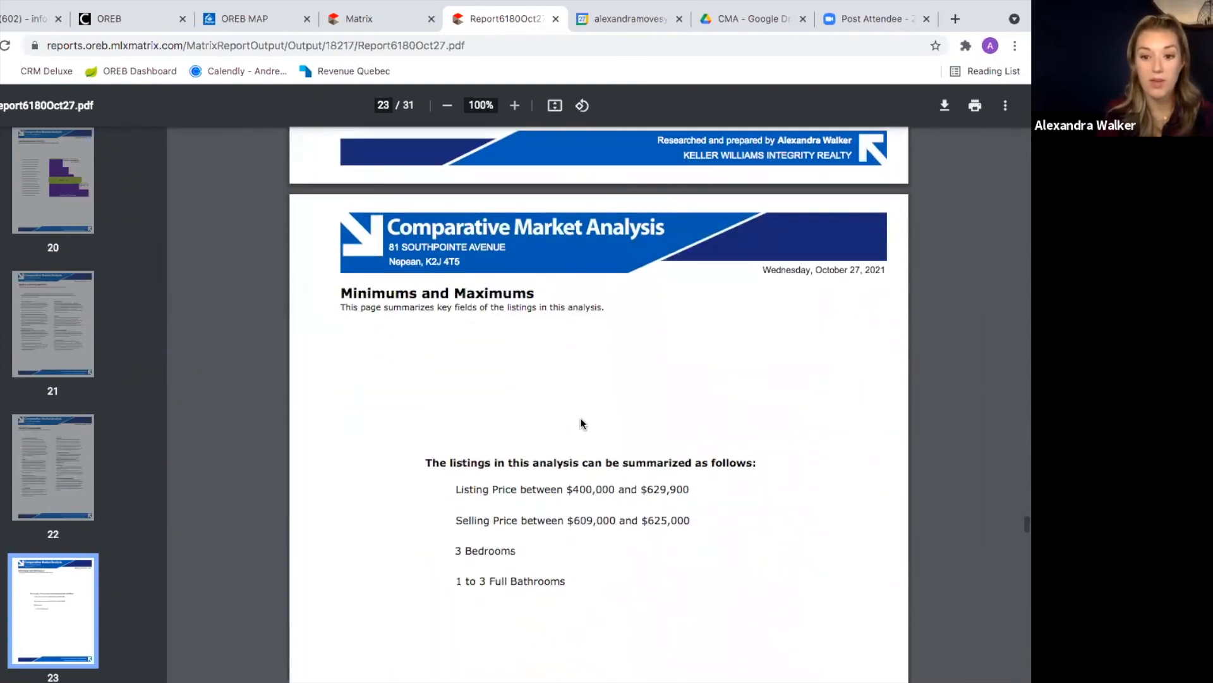
scroll(547, 358, down, 2)
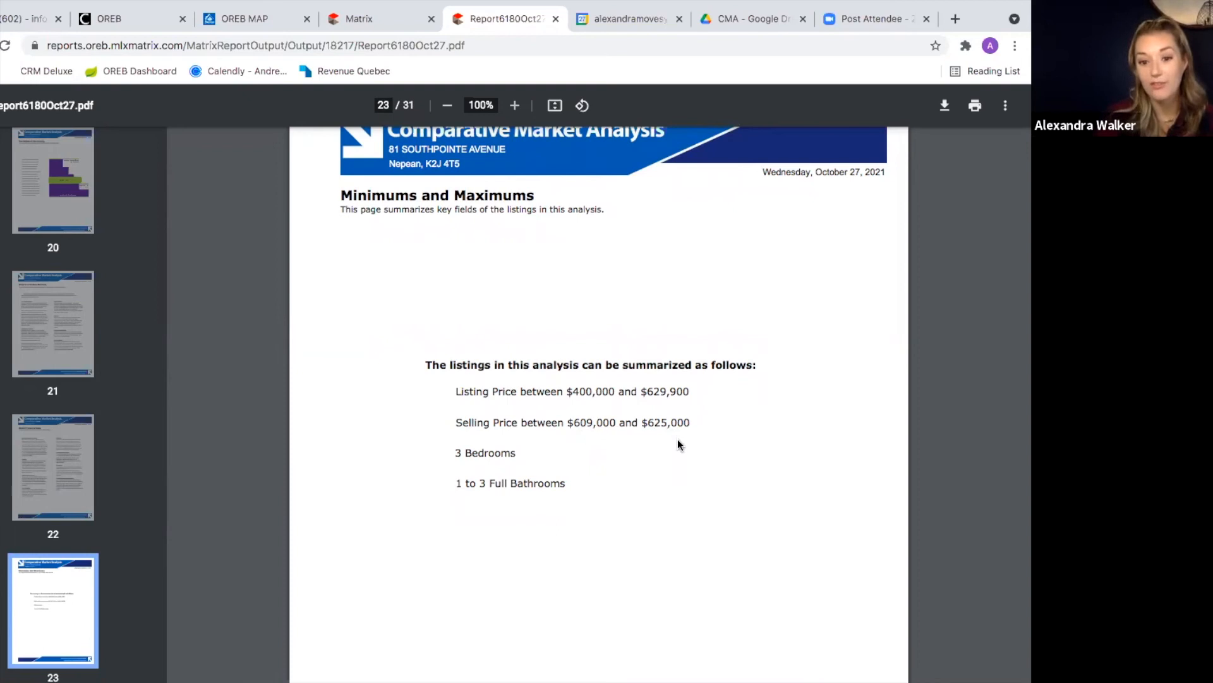
scroll(677, 439, down, 15)
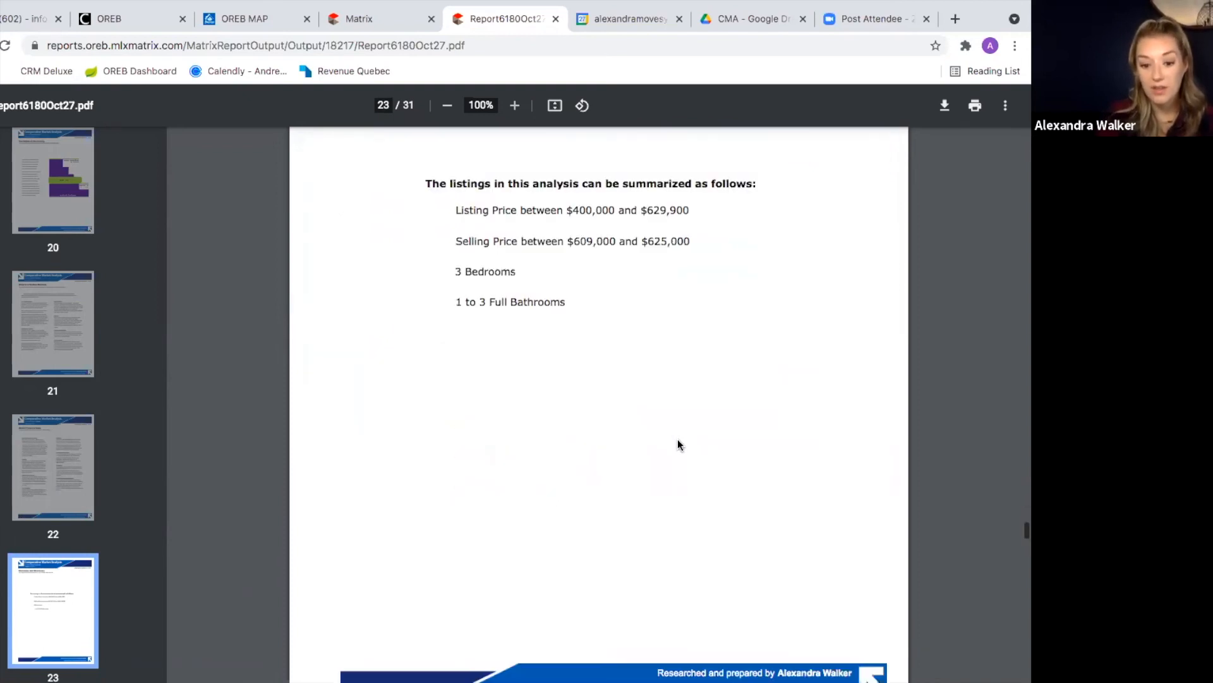
scroll(678, 443, down, 15)
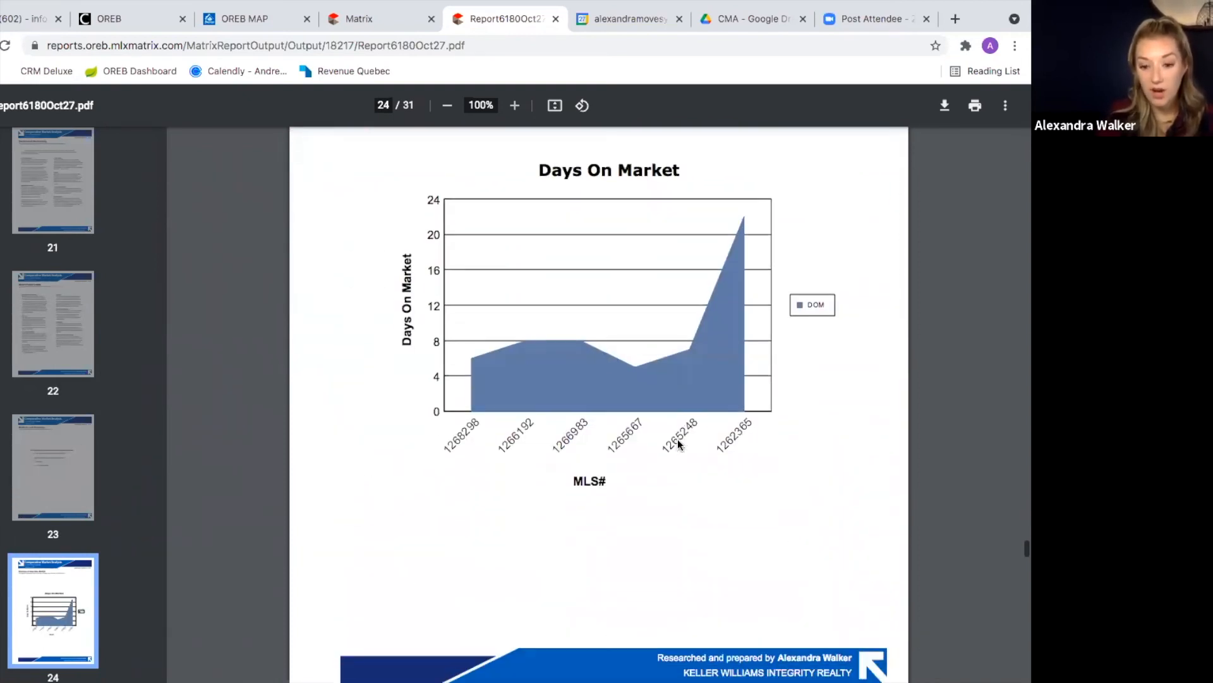
scroll(678, 443, down, 9)
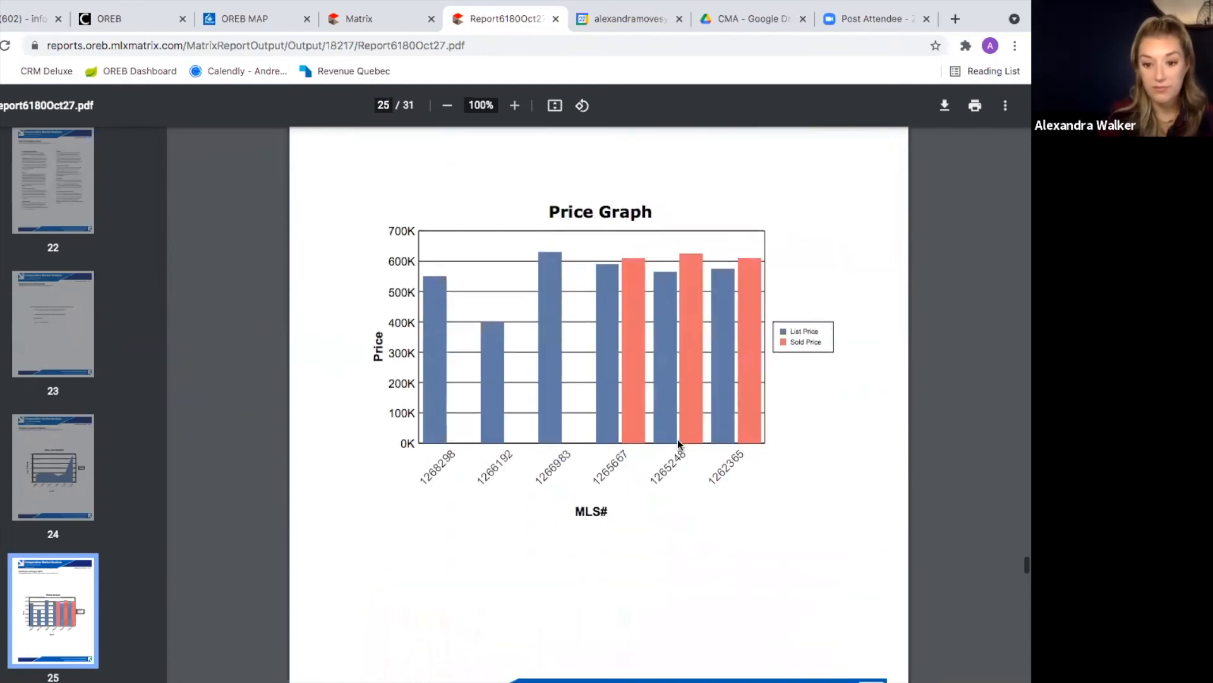
scroll(677, 443, down, 5)
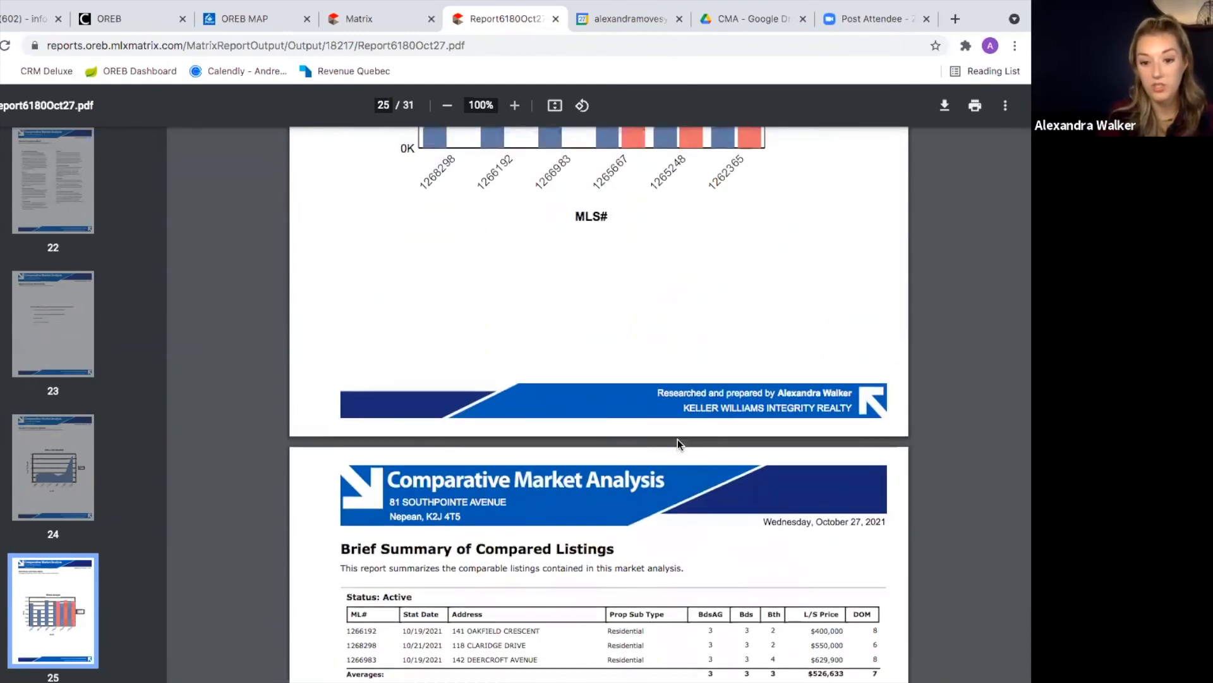
scroll(679, 444, down, 4)
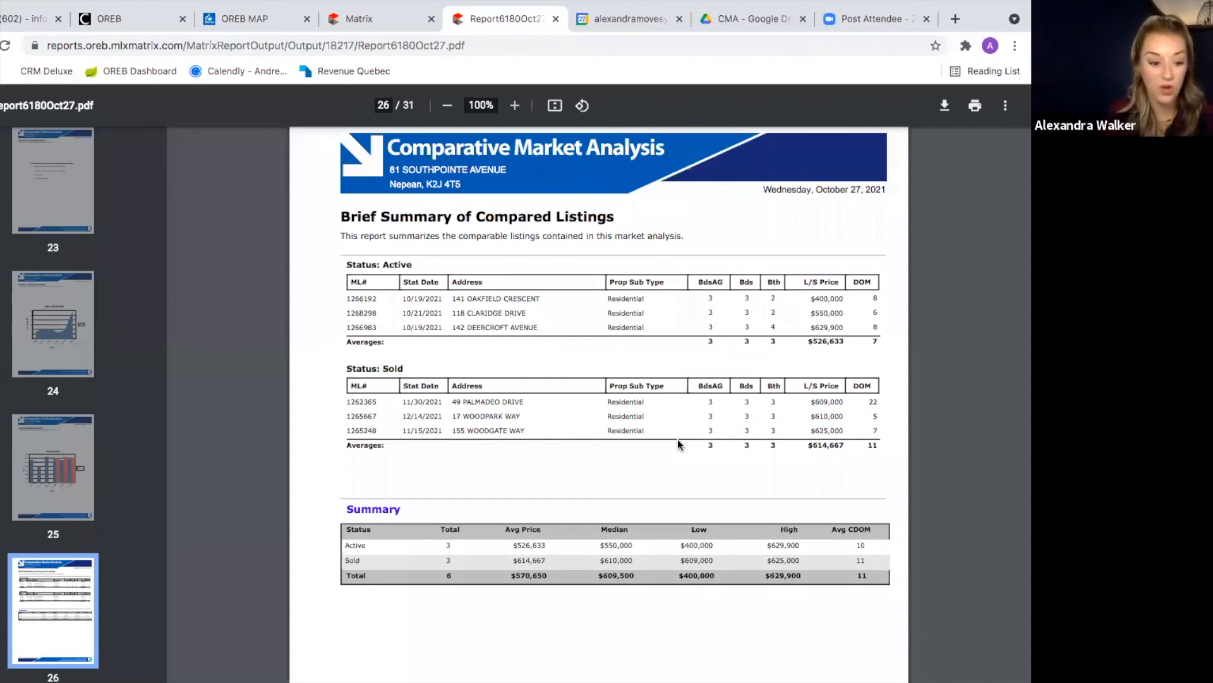
scroll(679, 443, down, 1)
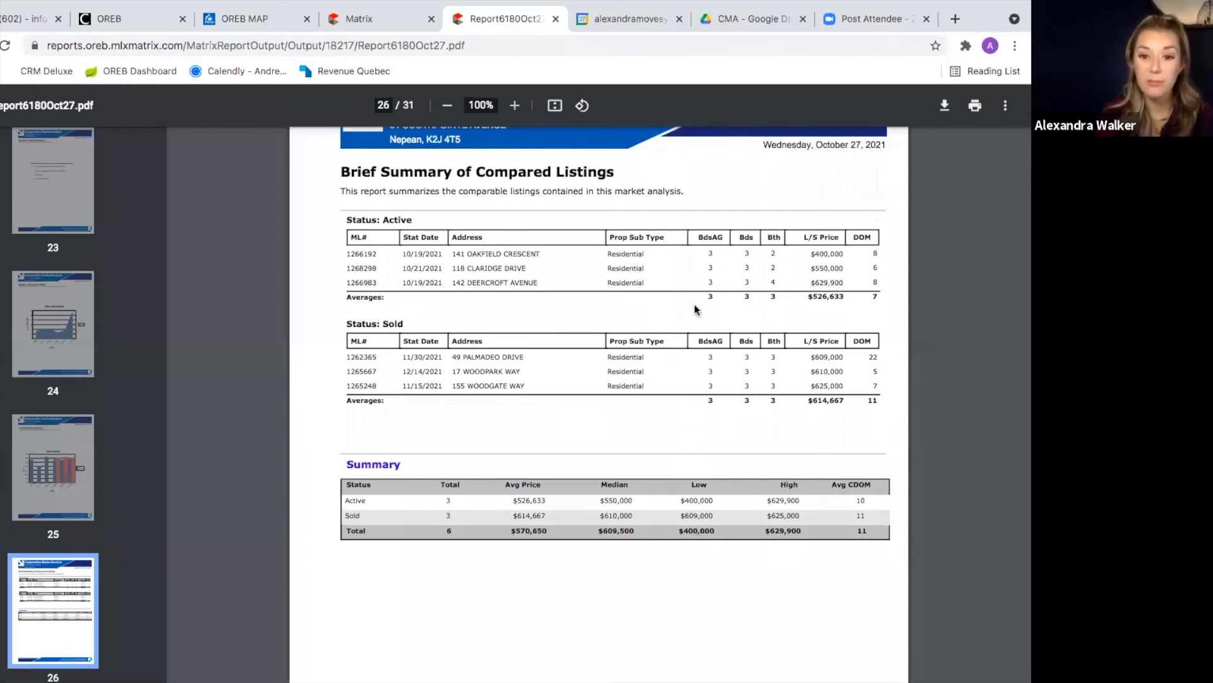
scroll(653, 379, down, 6)
scroll(654, 377, down, 5)
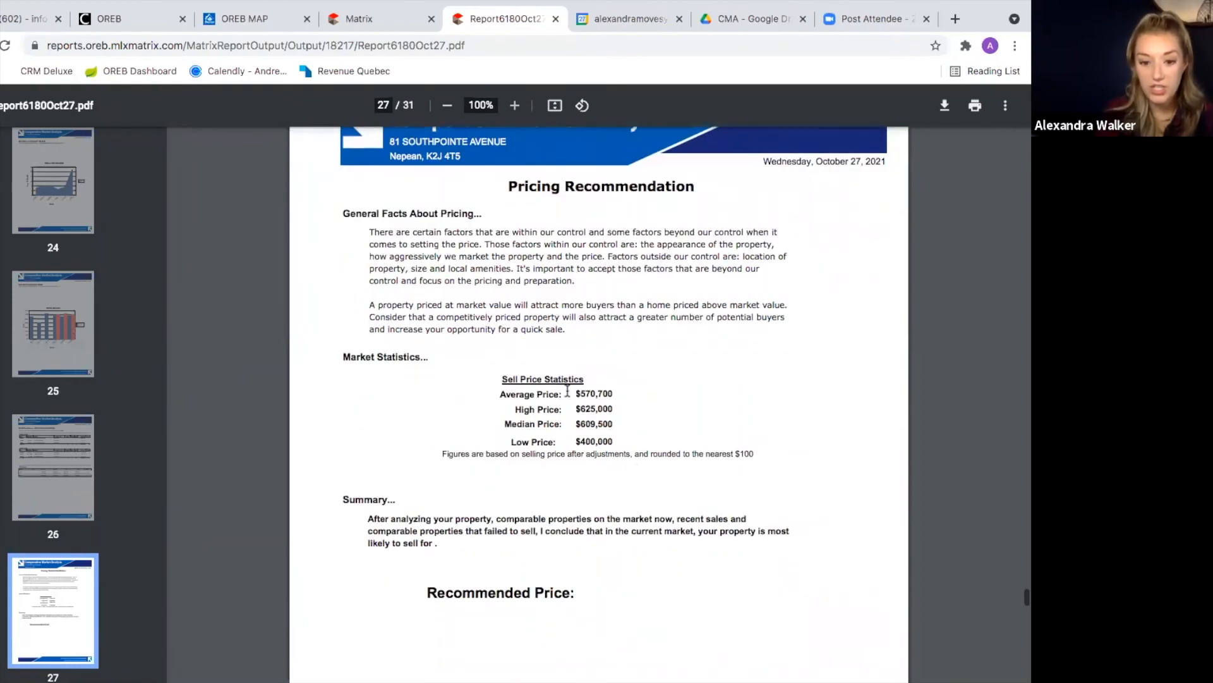
scroll(620, 429, down, 5)
scroll(621, 428, down, 1)
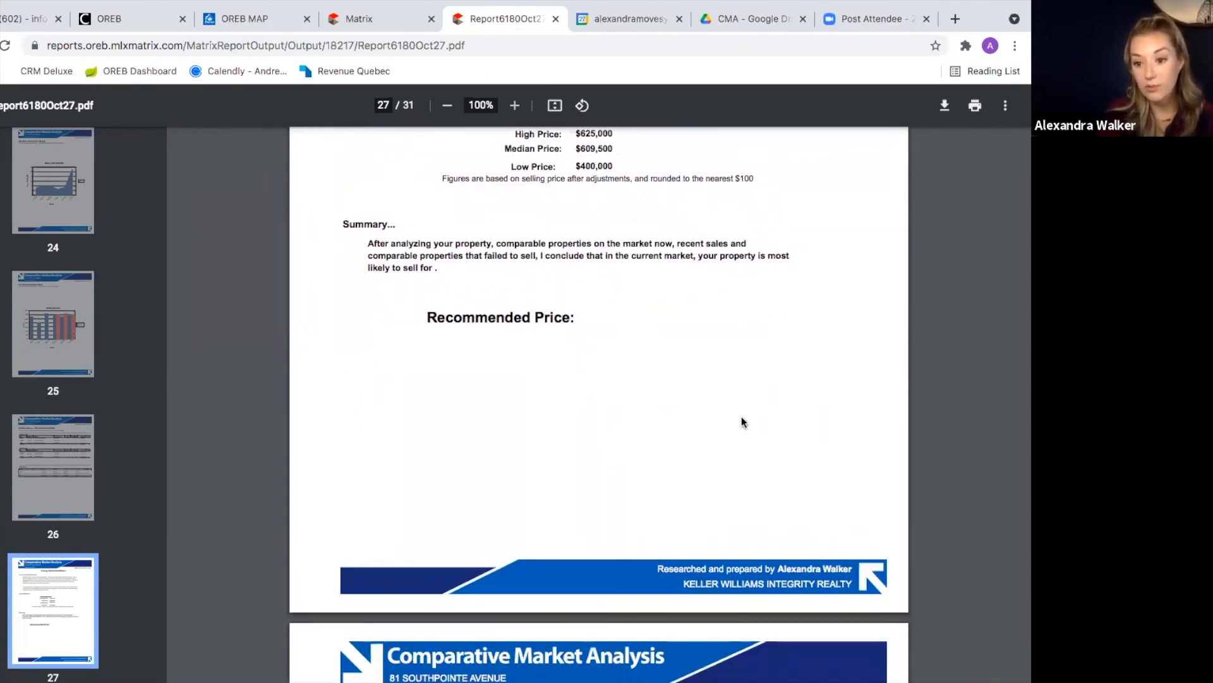
scroll(656, 434, down, 8)
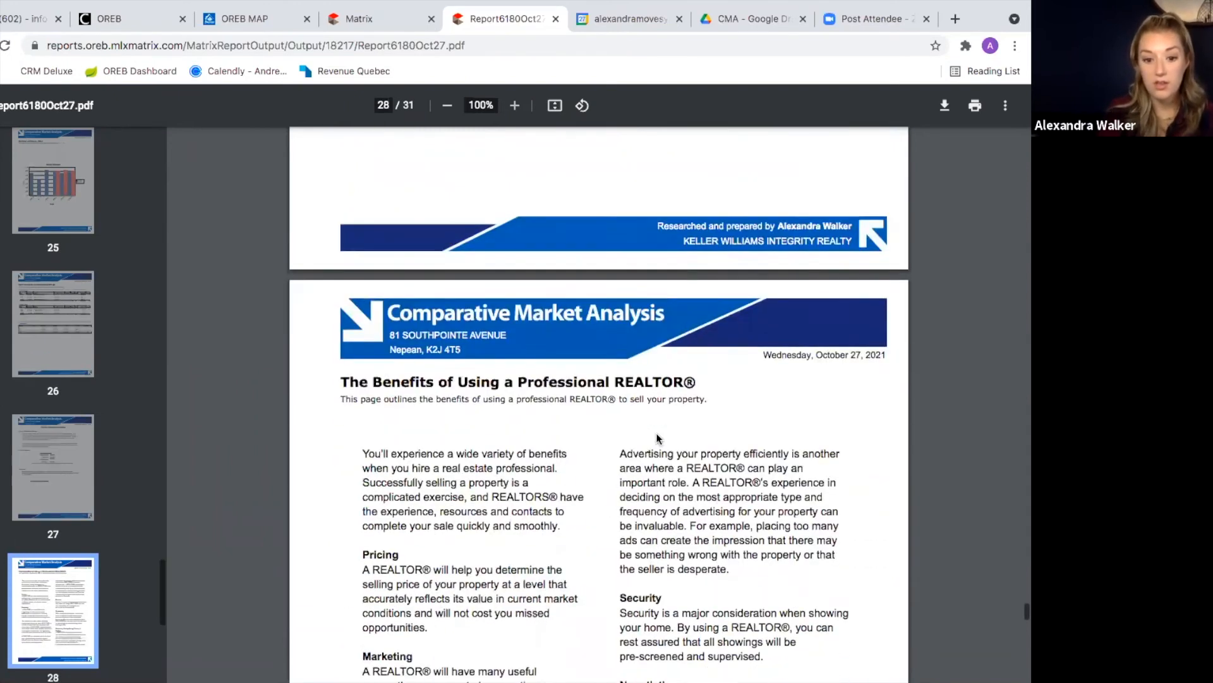
scroll(559, 366, down, 13)
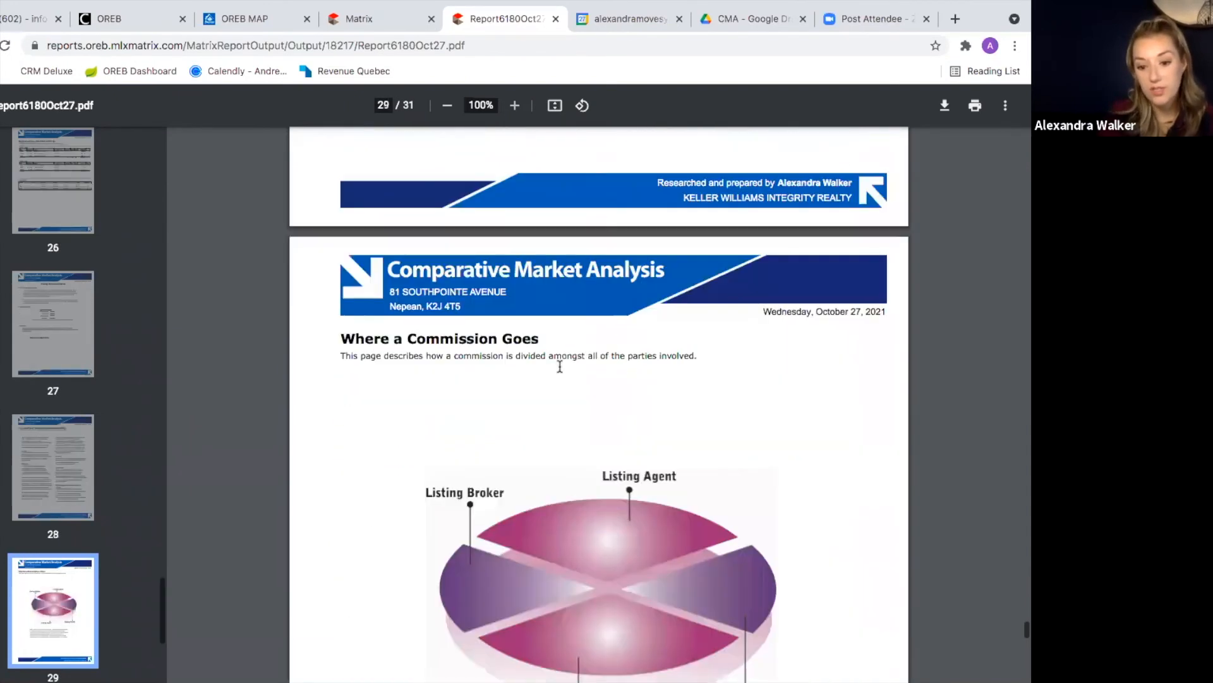
scroll(559, 366, up, 6)
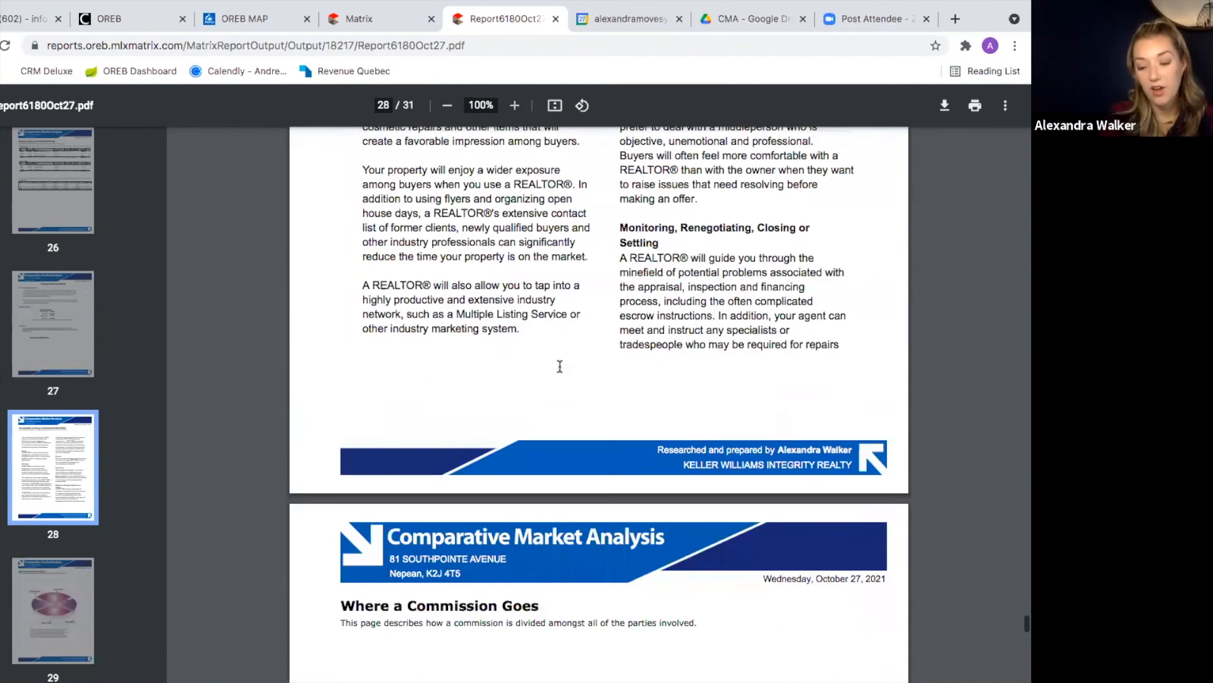
scroll(571, 344, down, 6)
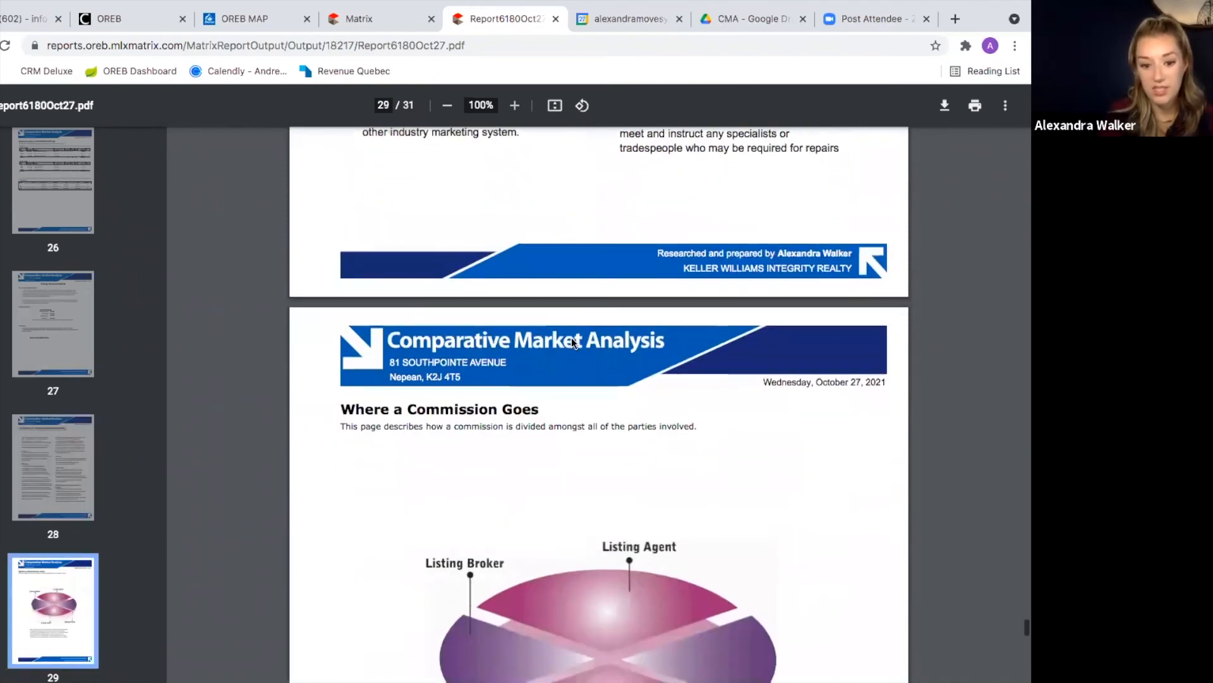